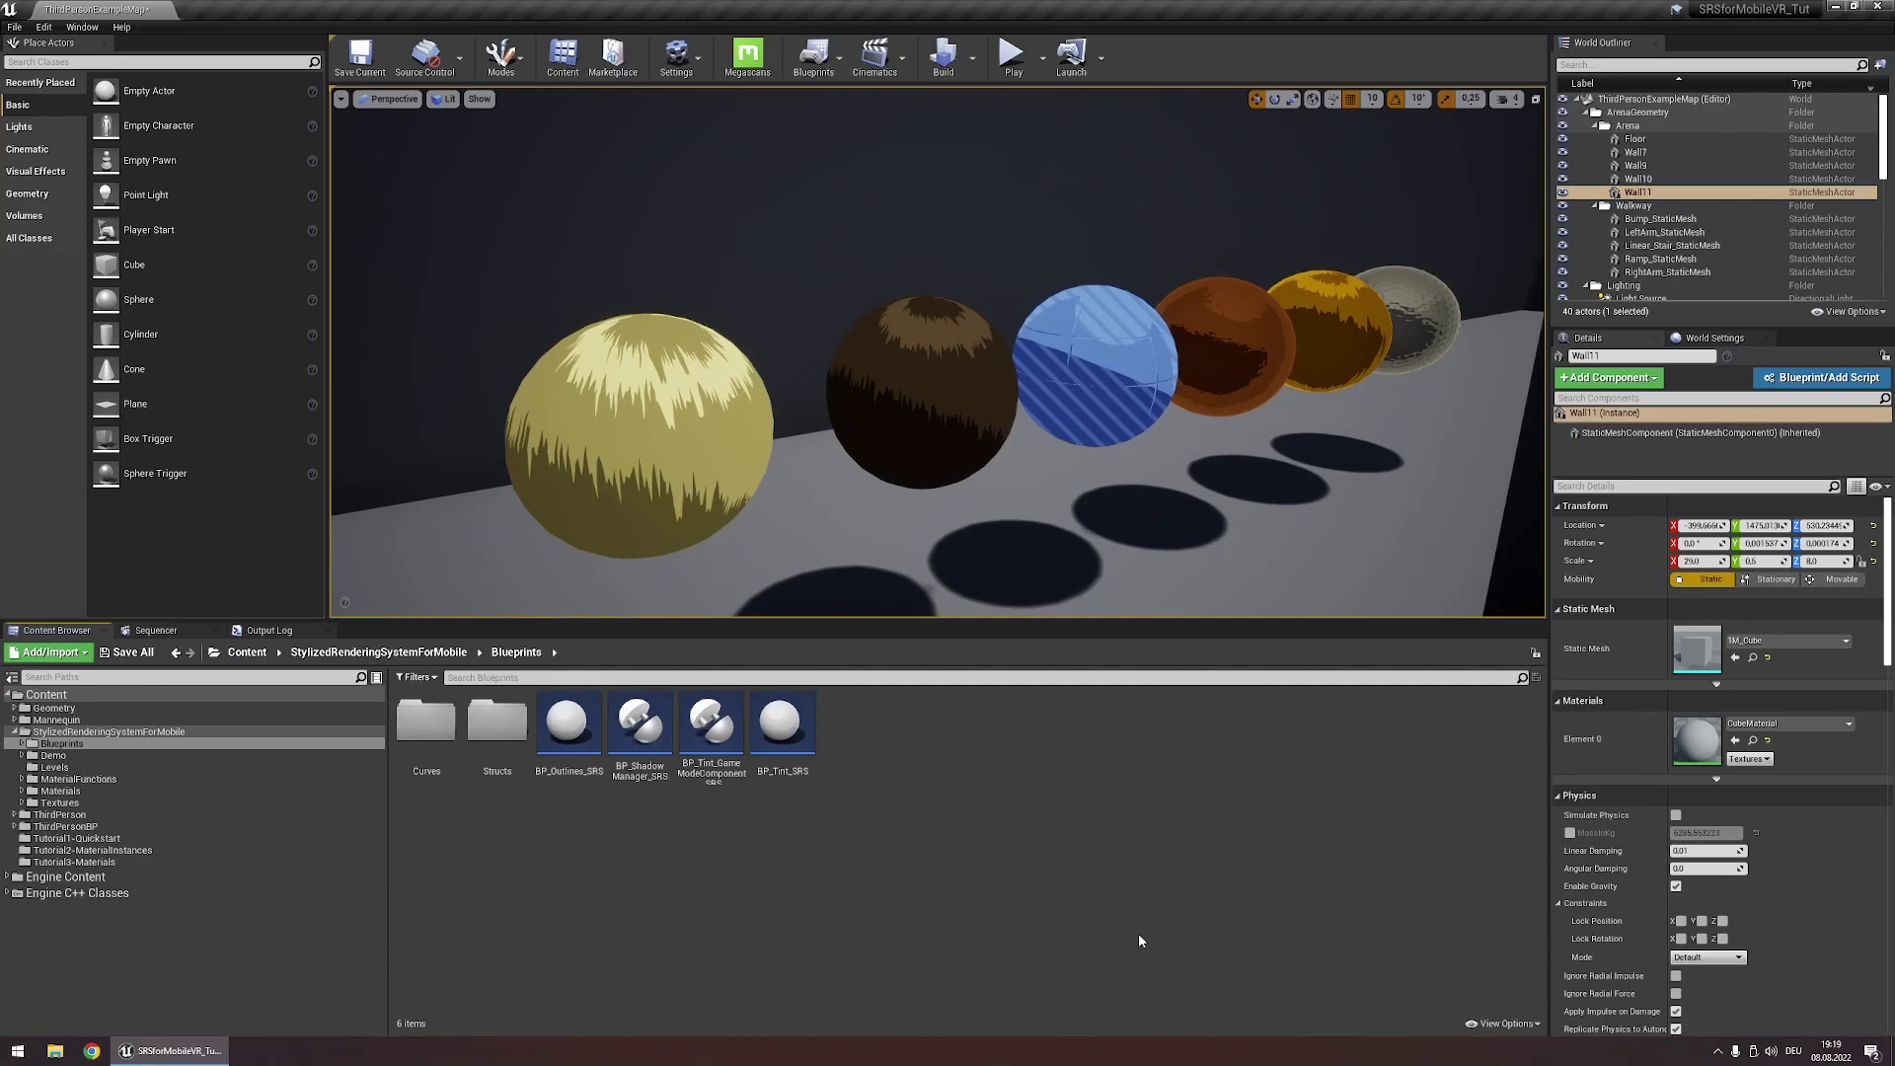
Find "custom depth" in the project settings and make sure Custom Depth-Stencil Pass is Enabled with Stencil
{"action": "left_click", "coordinate": [109, 731]}
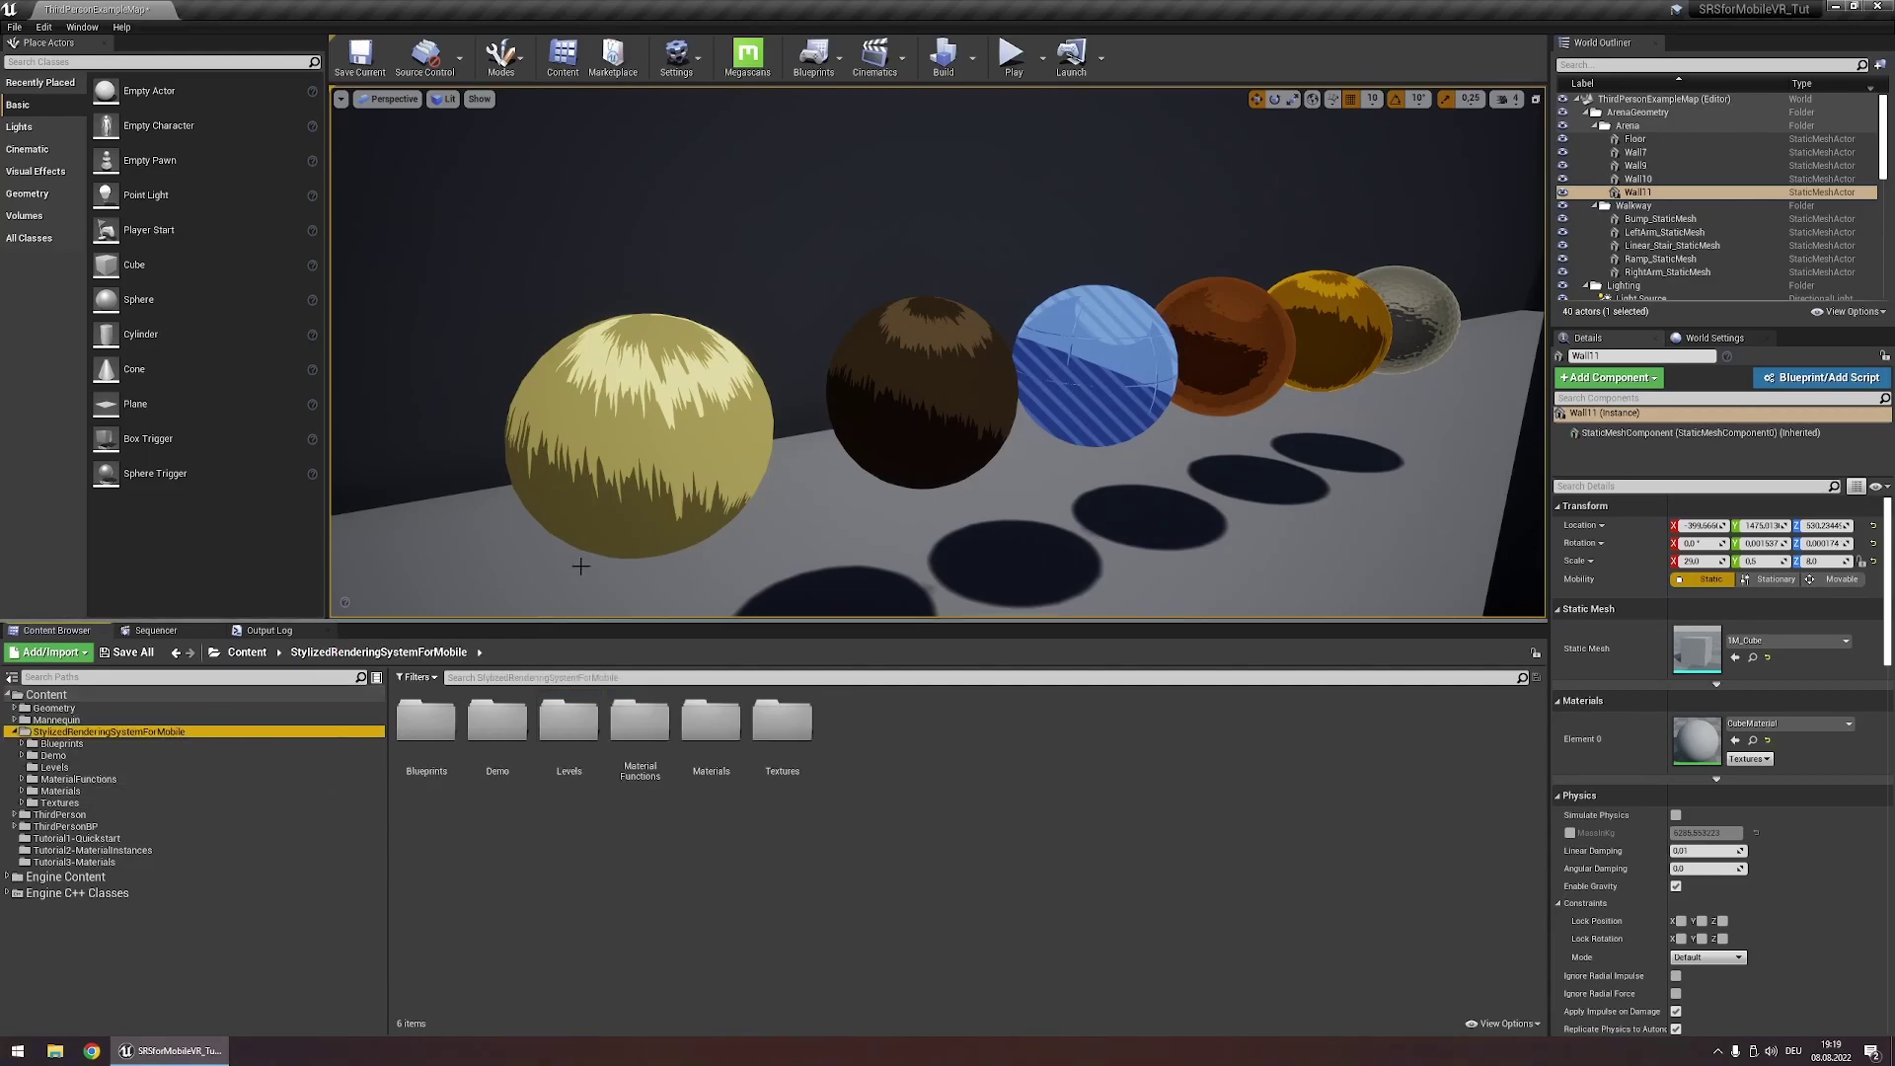
{"action": "left_click", "coordinate": [693, 72]}
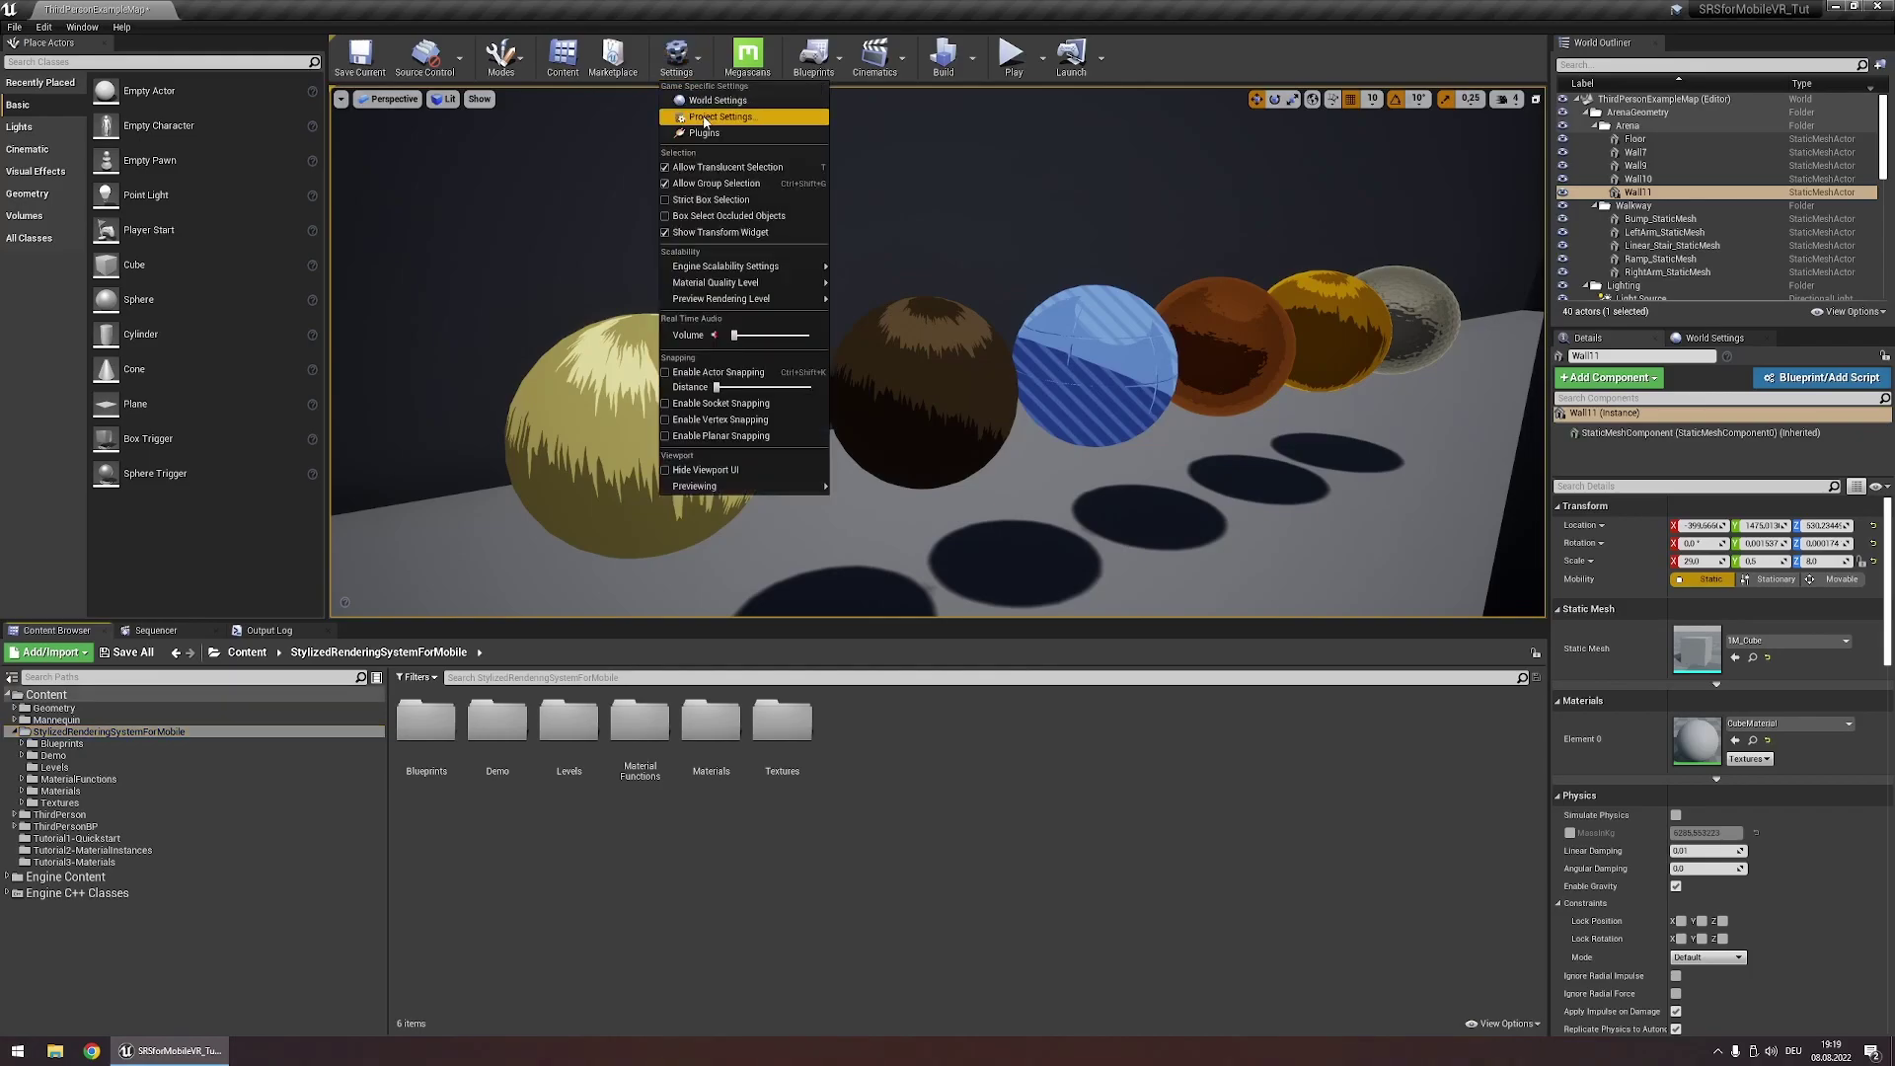
{"action": "left_click", "coordinate": [707, 123]}
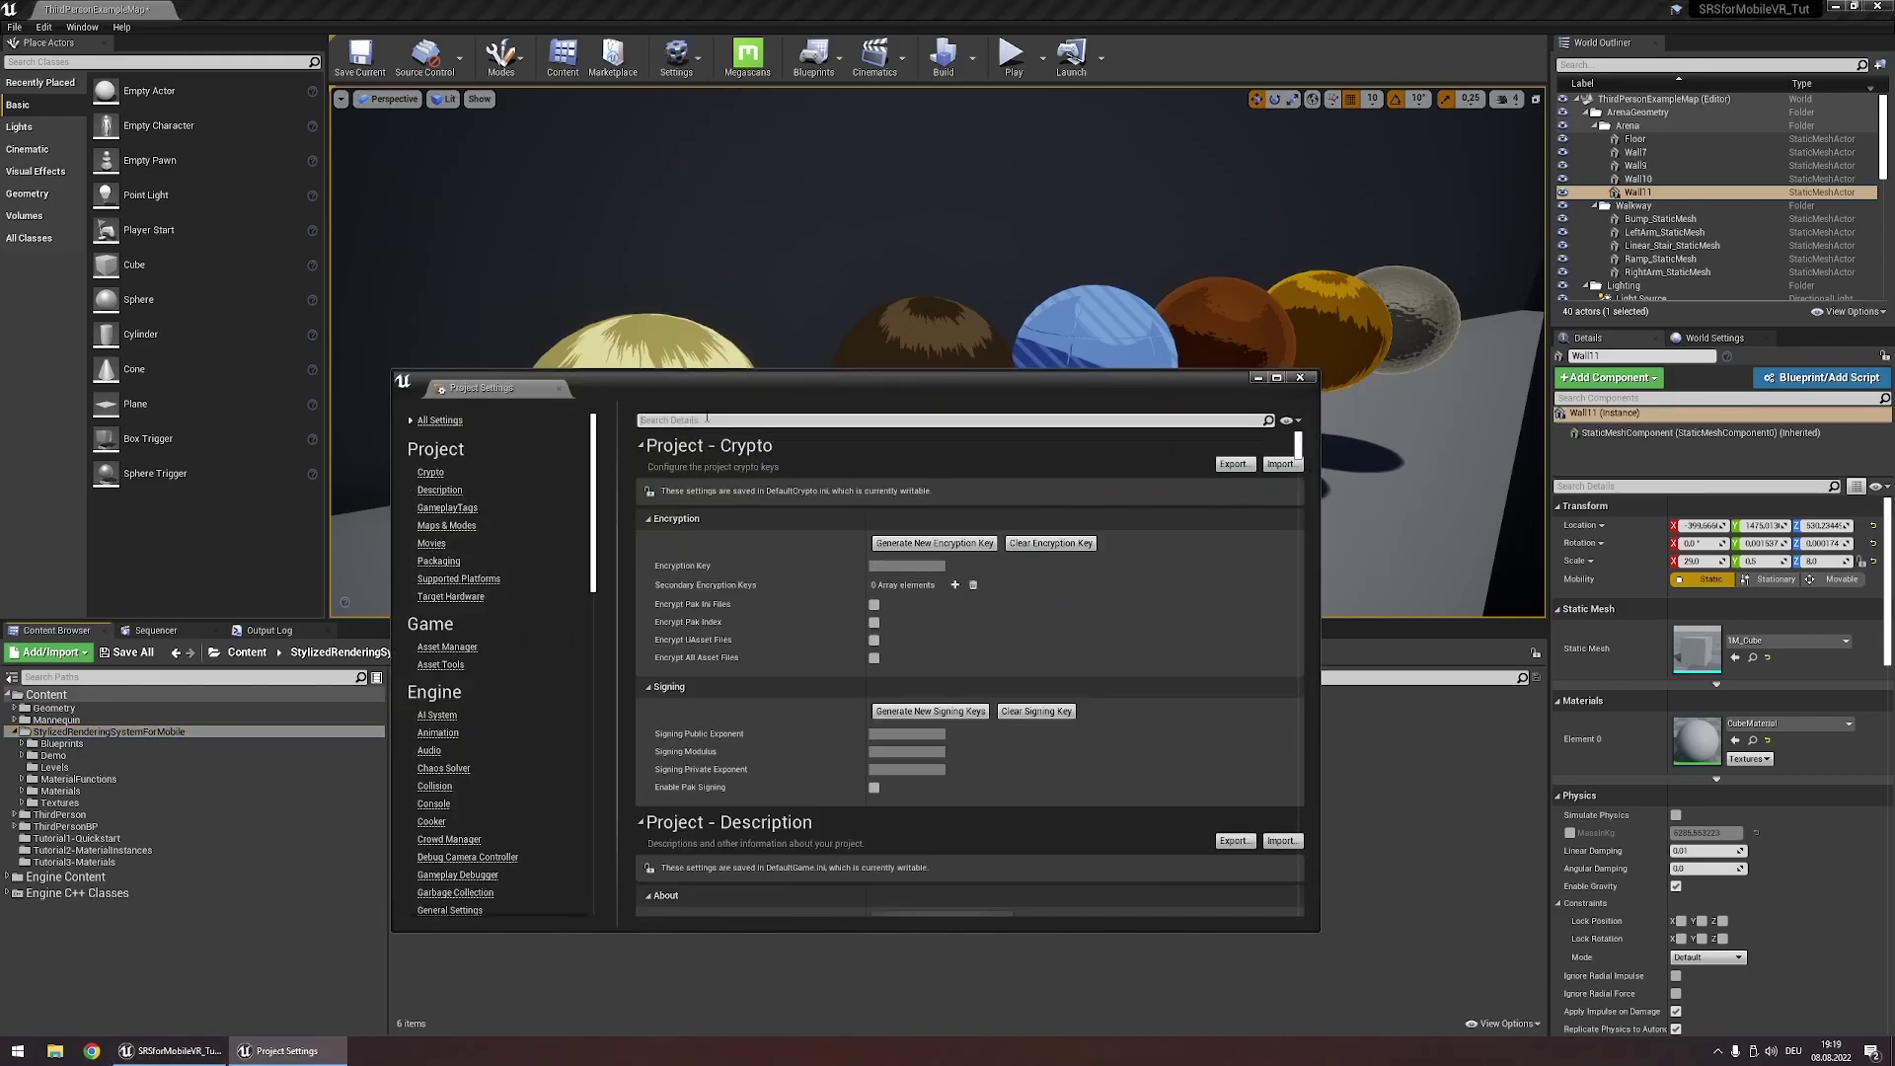
{"action": "left_click", "coordinate": [729, 421]}
{"action": "type", "text": "custom depth"}
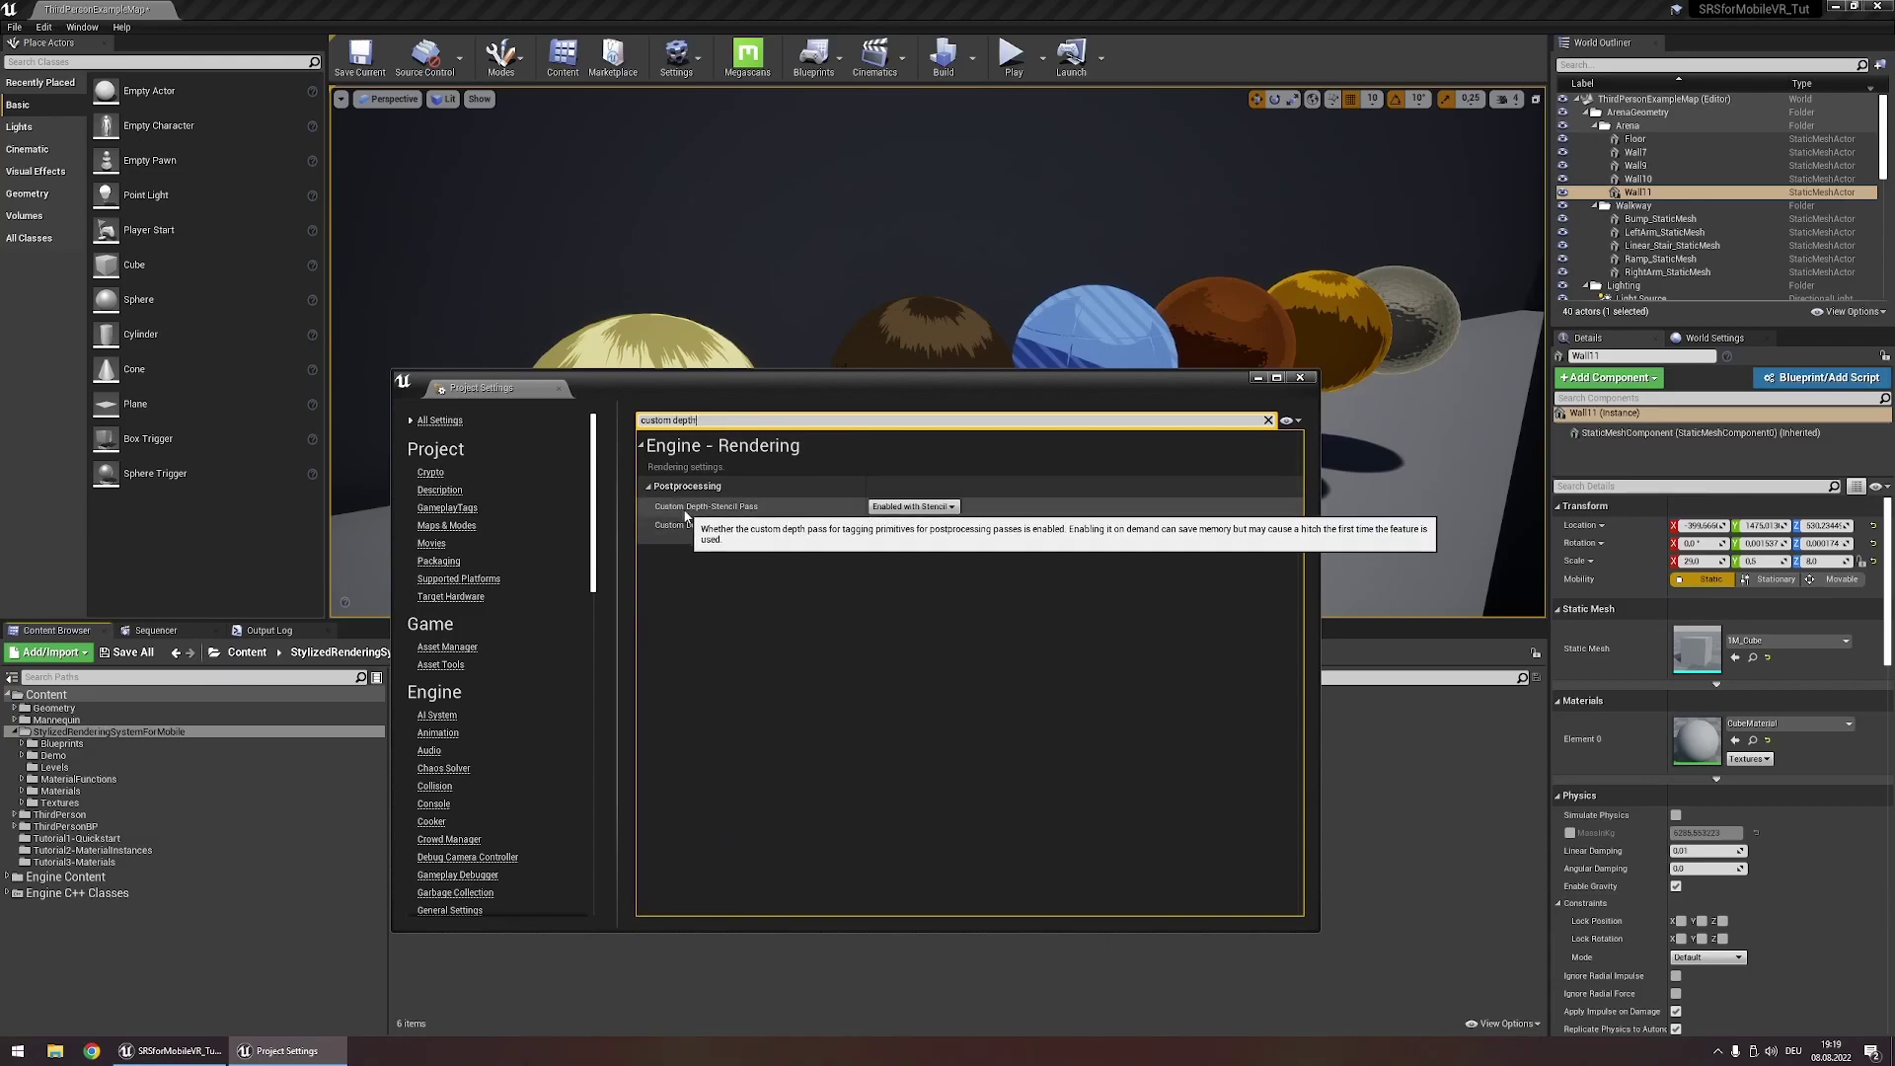
{"action": "left_click", "coordinate": [882, 508]}
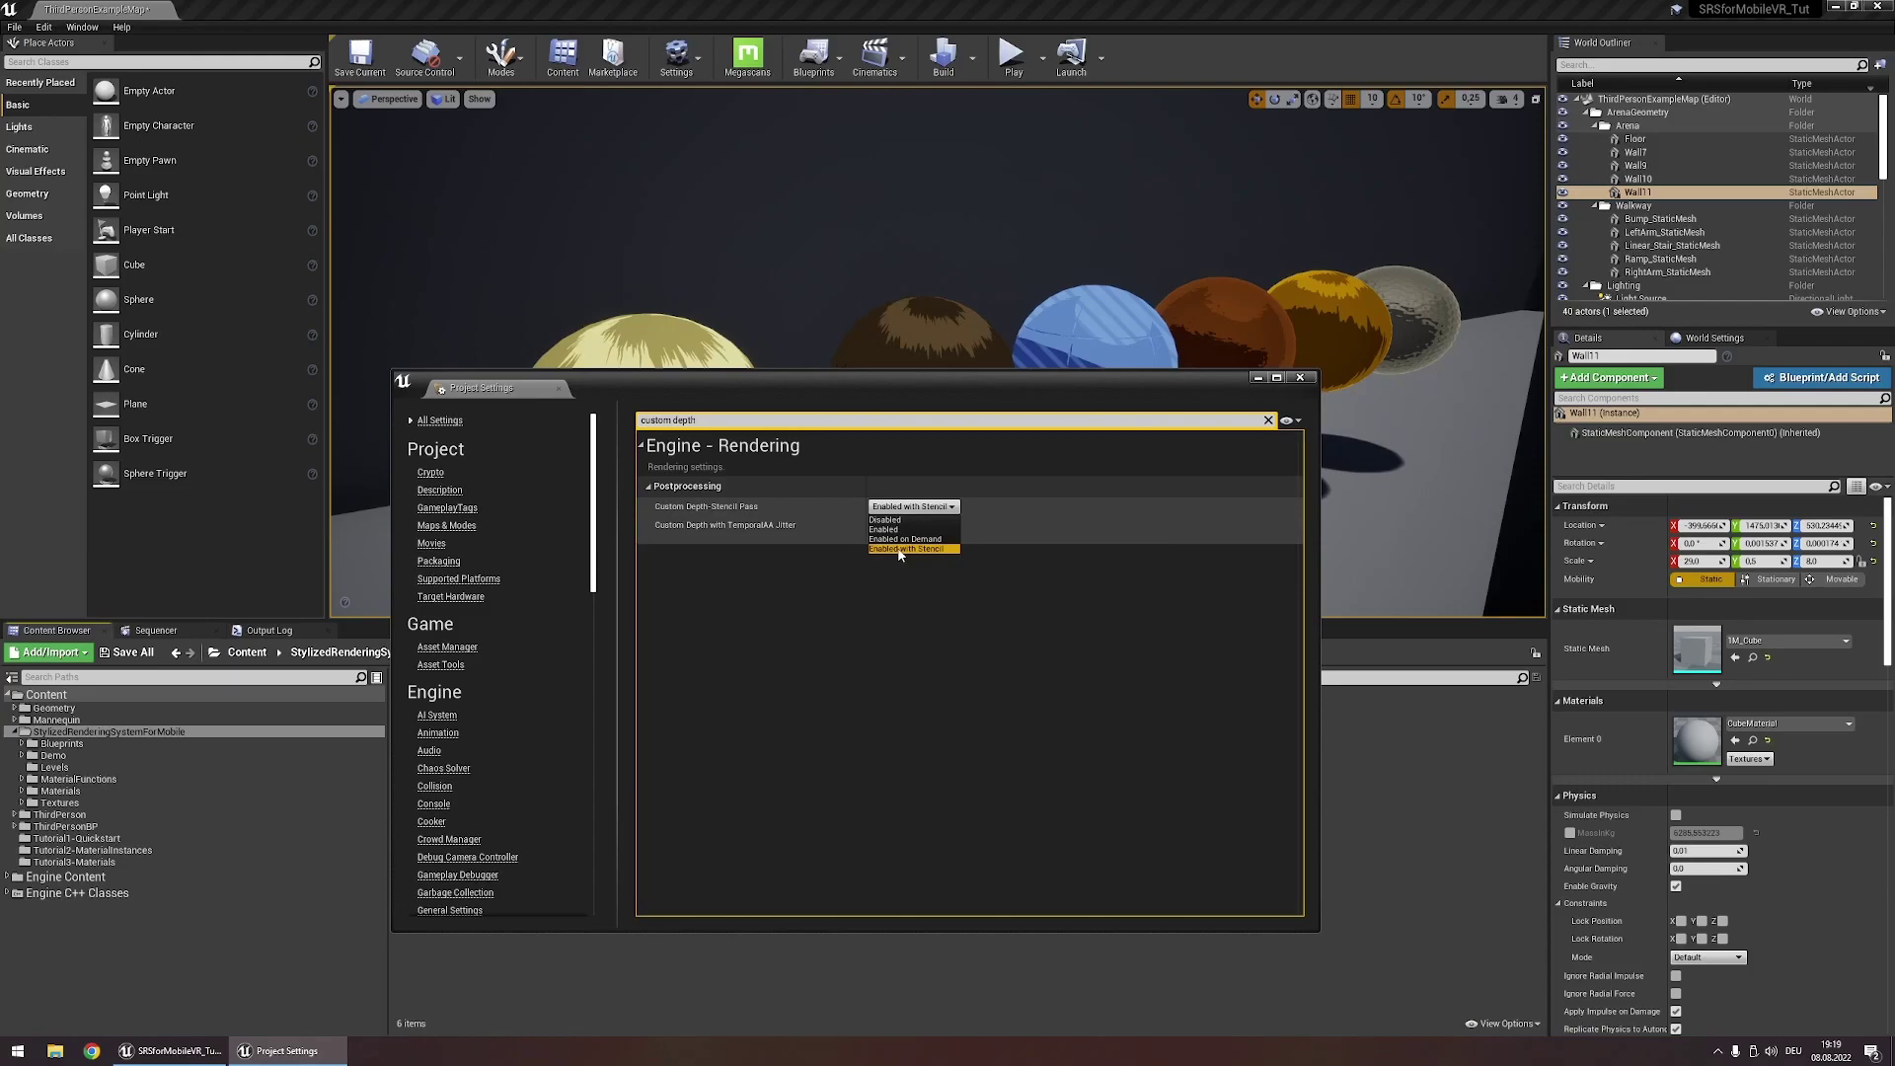
{"action": "left_click", "coordinate": [872, 596]}
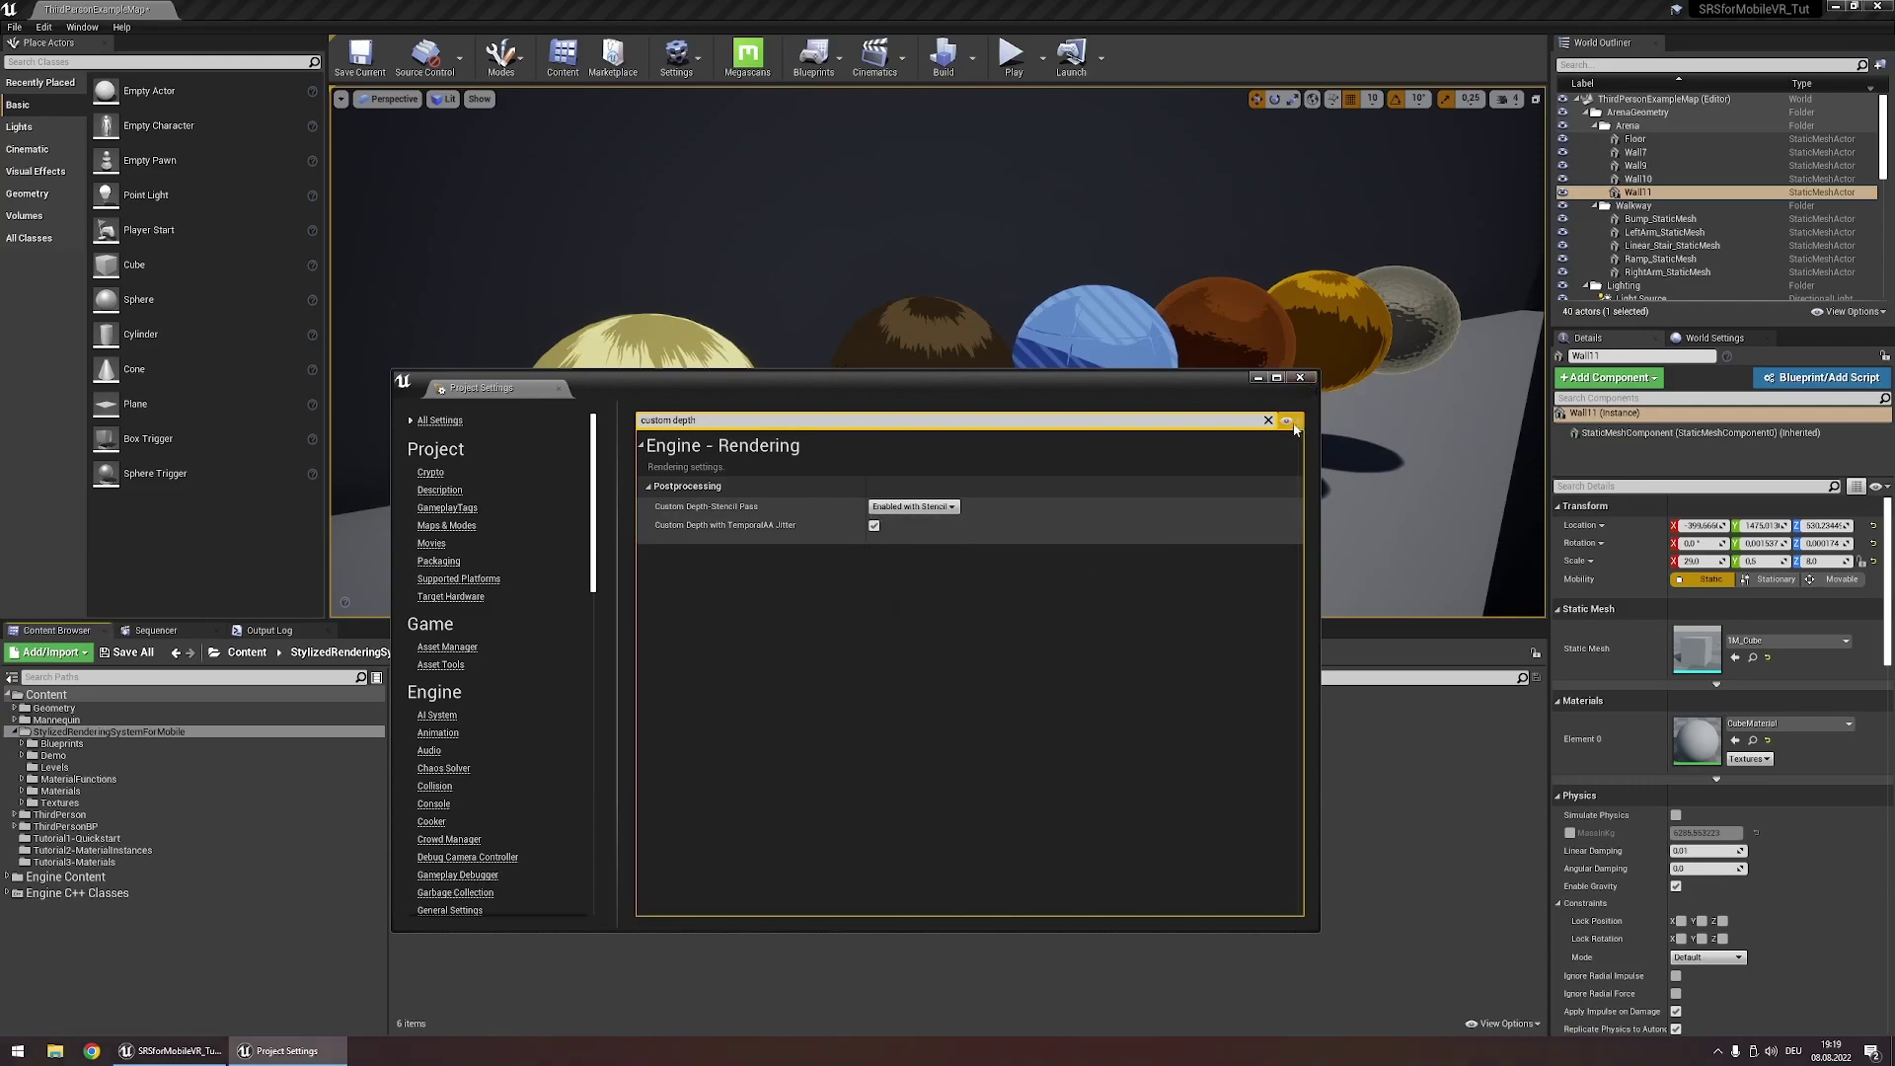
{"action": "left_click", "coordinate": [1300, 377]}
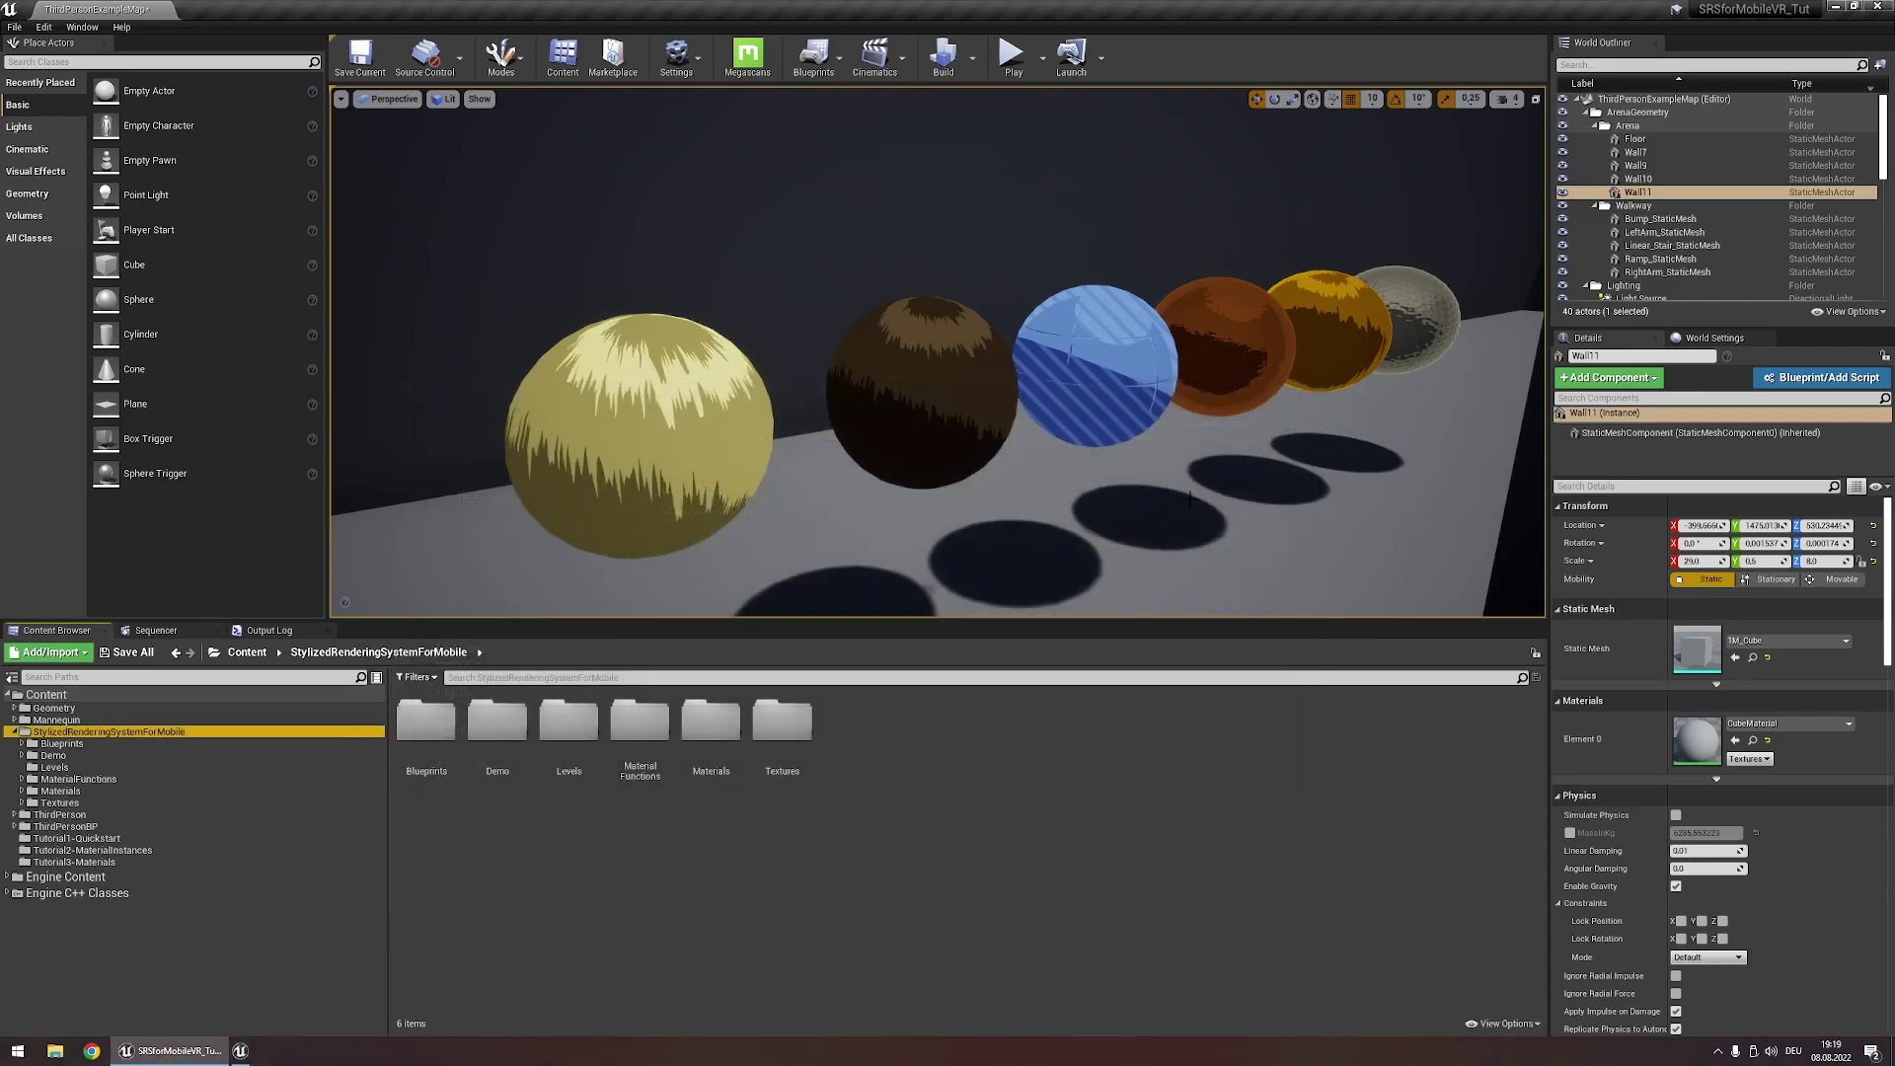
Place the BP_Outlines_SRS actor from StylizedRenderingSystemForMobile's Blueprints folder into the level, beside the pale yellow sphere
{"action": "left_click", "coordinate": [48, 695]}
{"action": "left_click", "coordinate": [67, 733]}
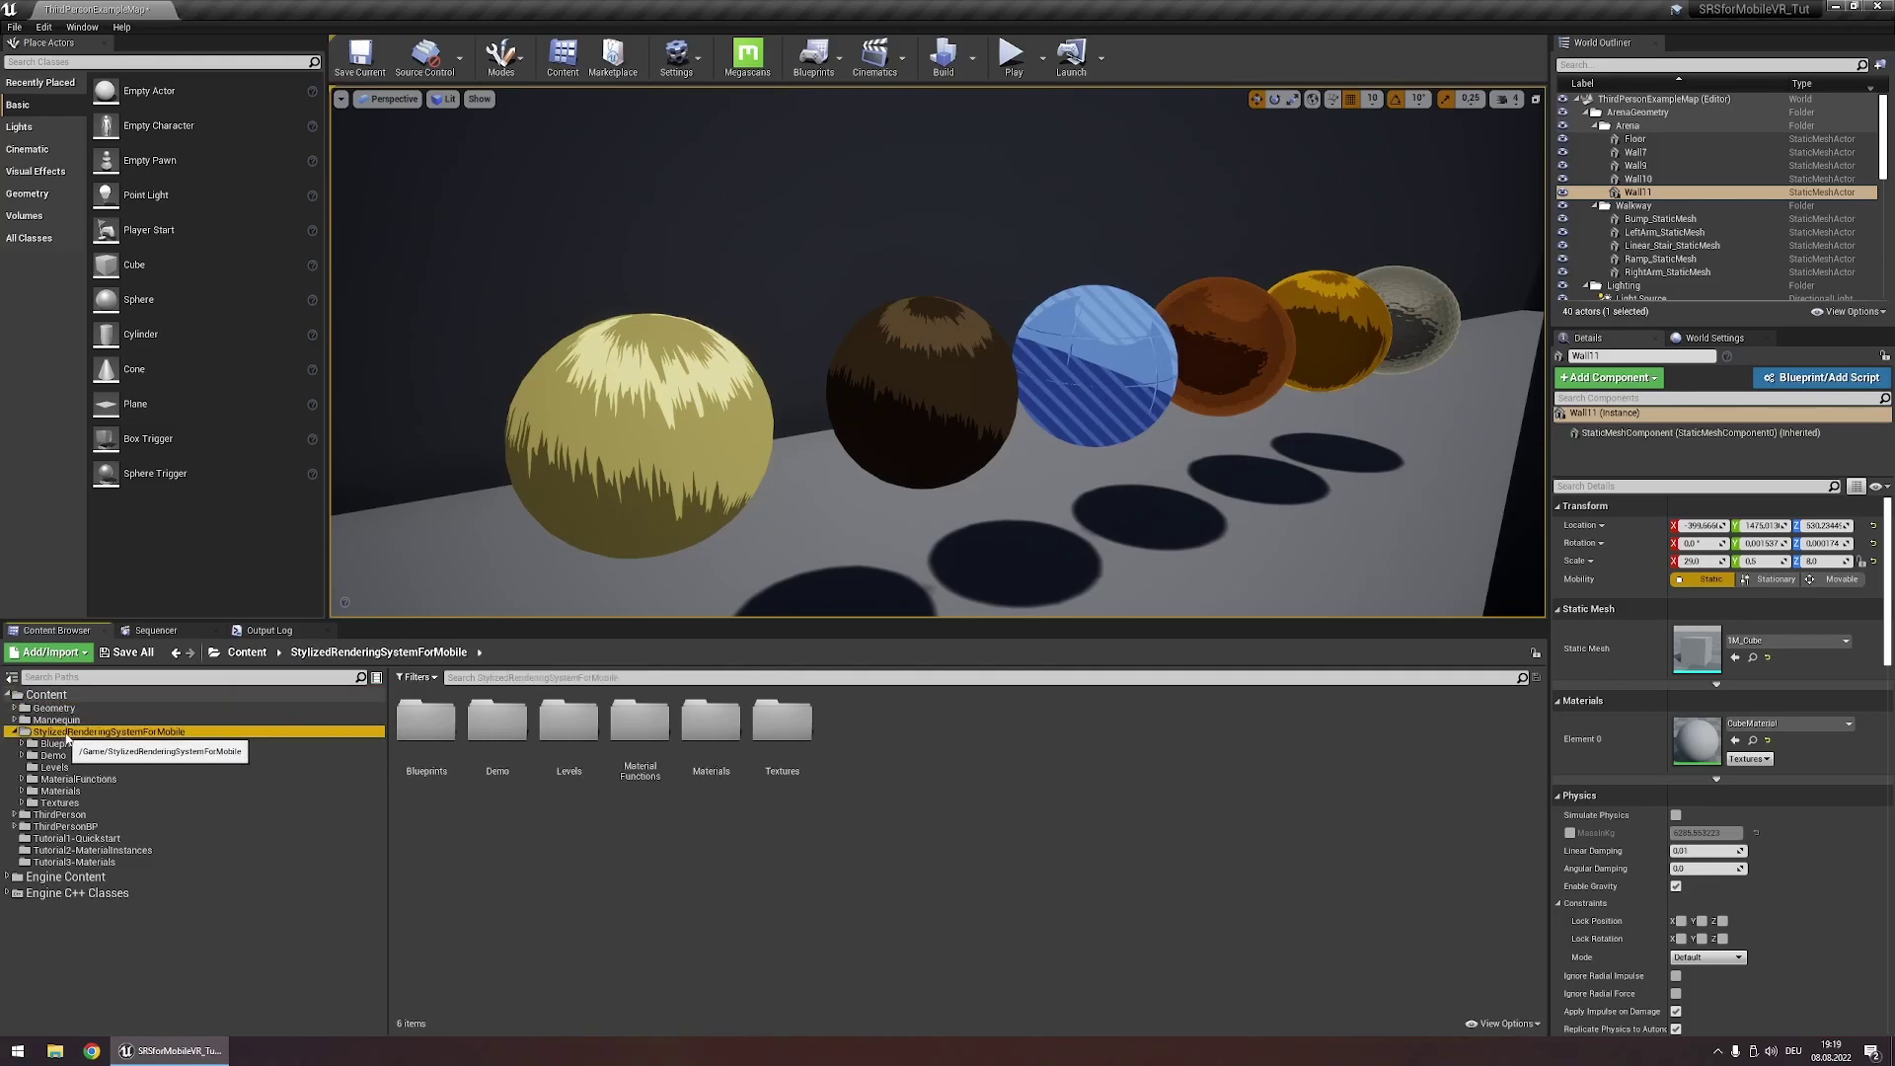
{"action": "double_click", "coordinate": [425, 720]}
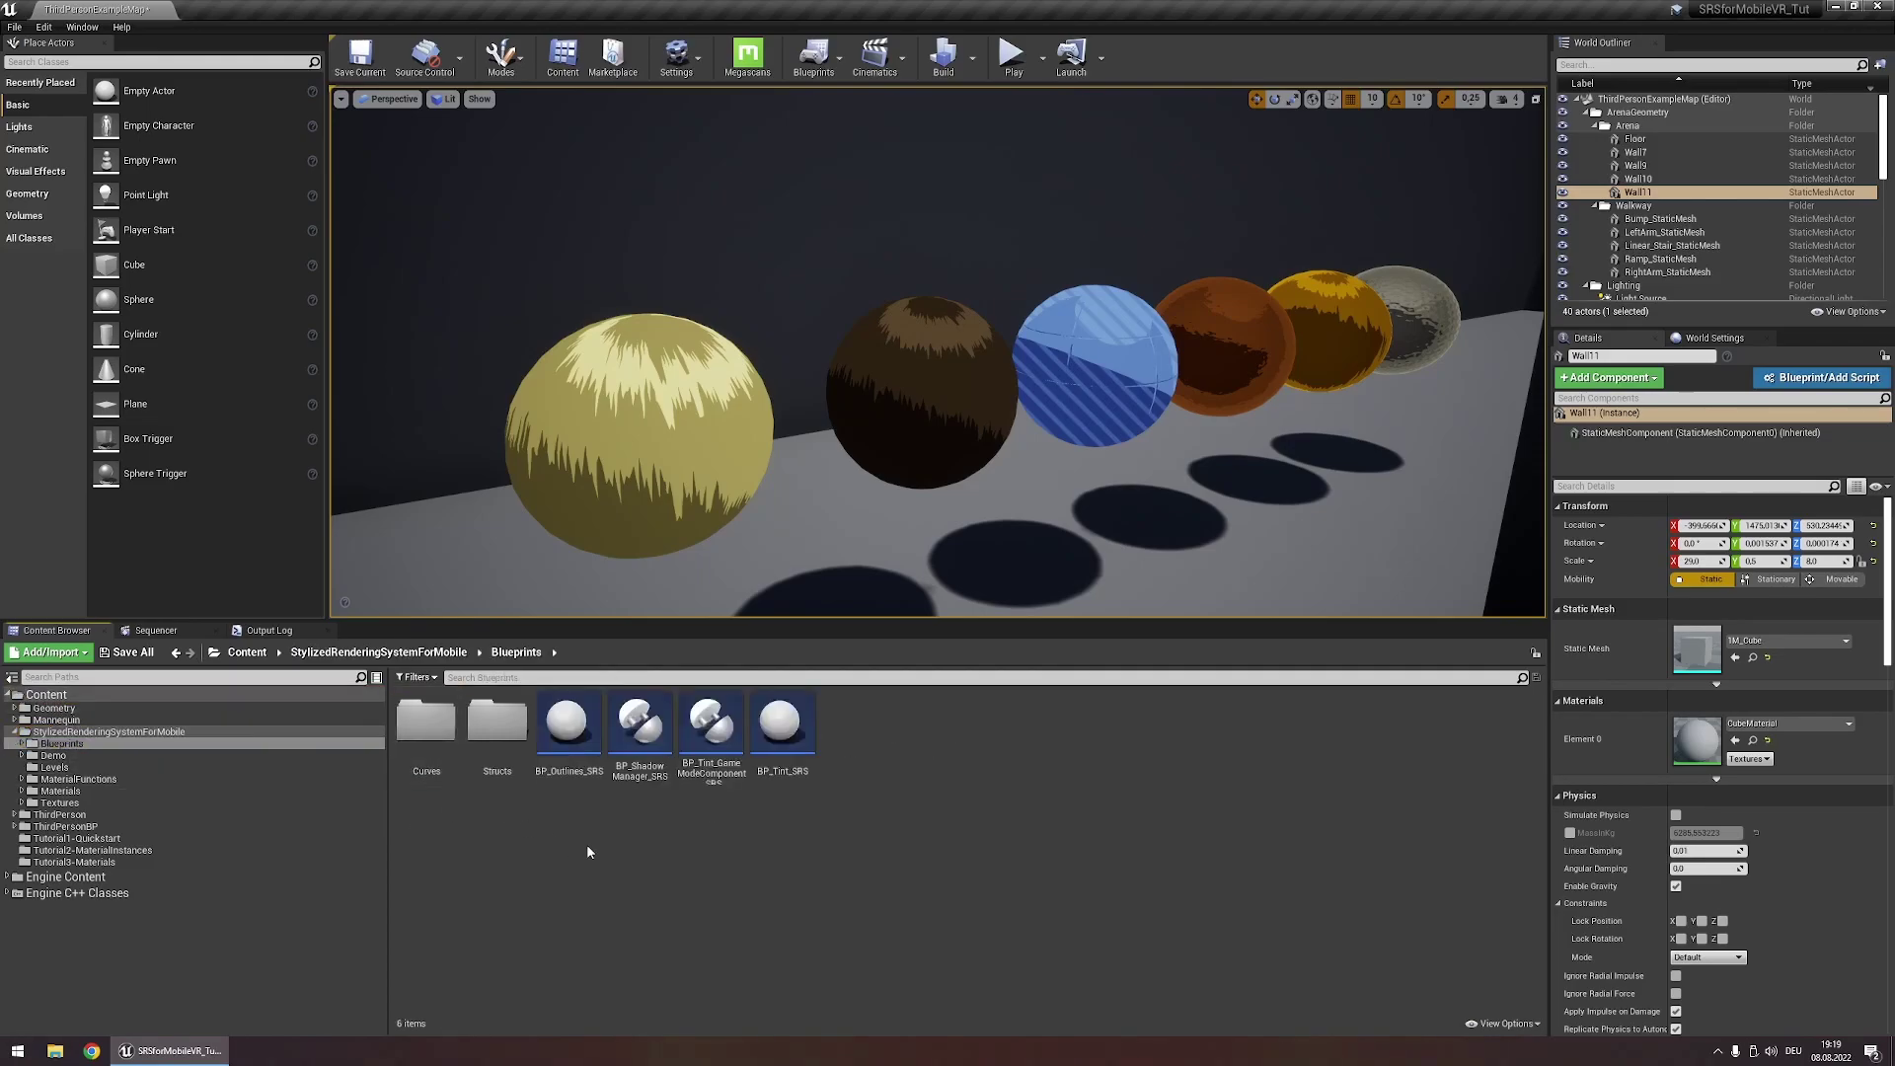
{"action": "mouse_move", "coordinate": [577, 766]}
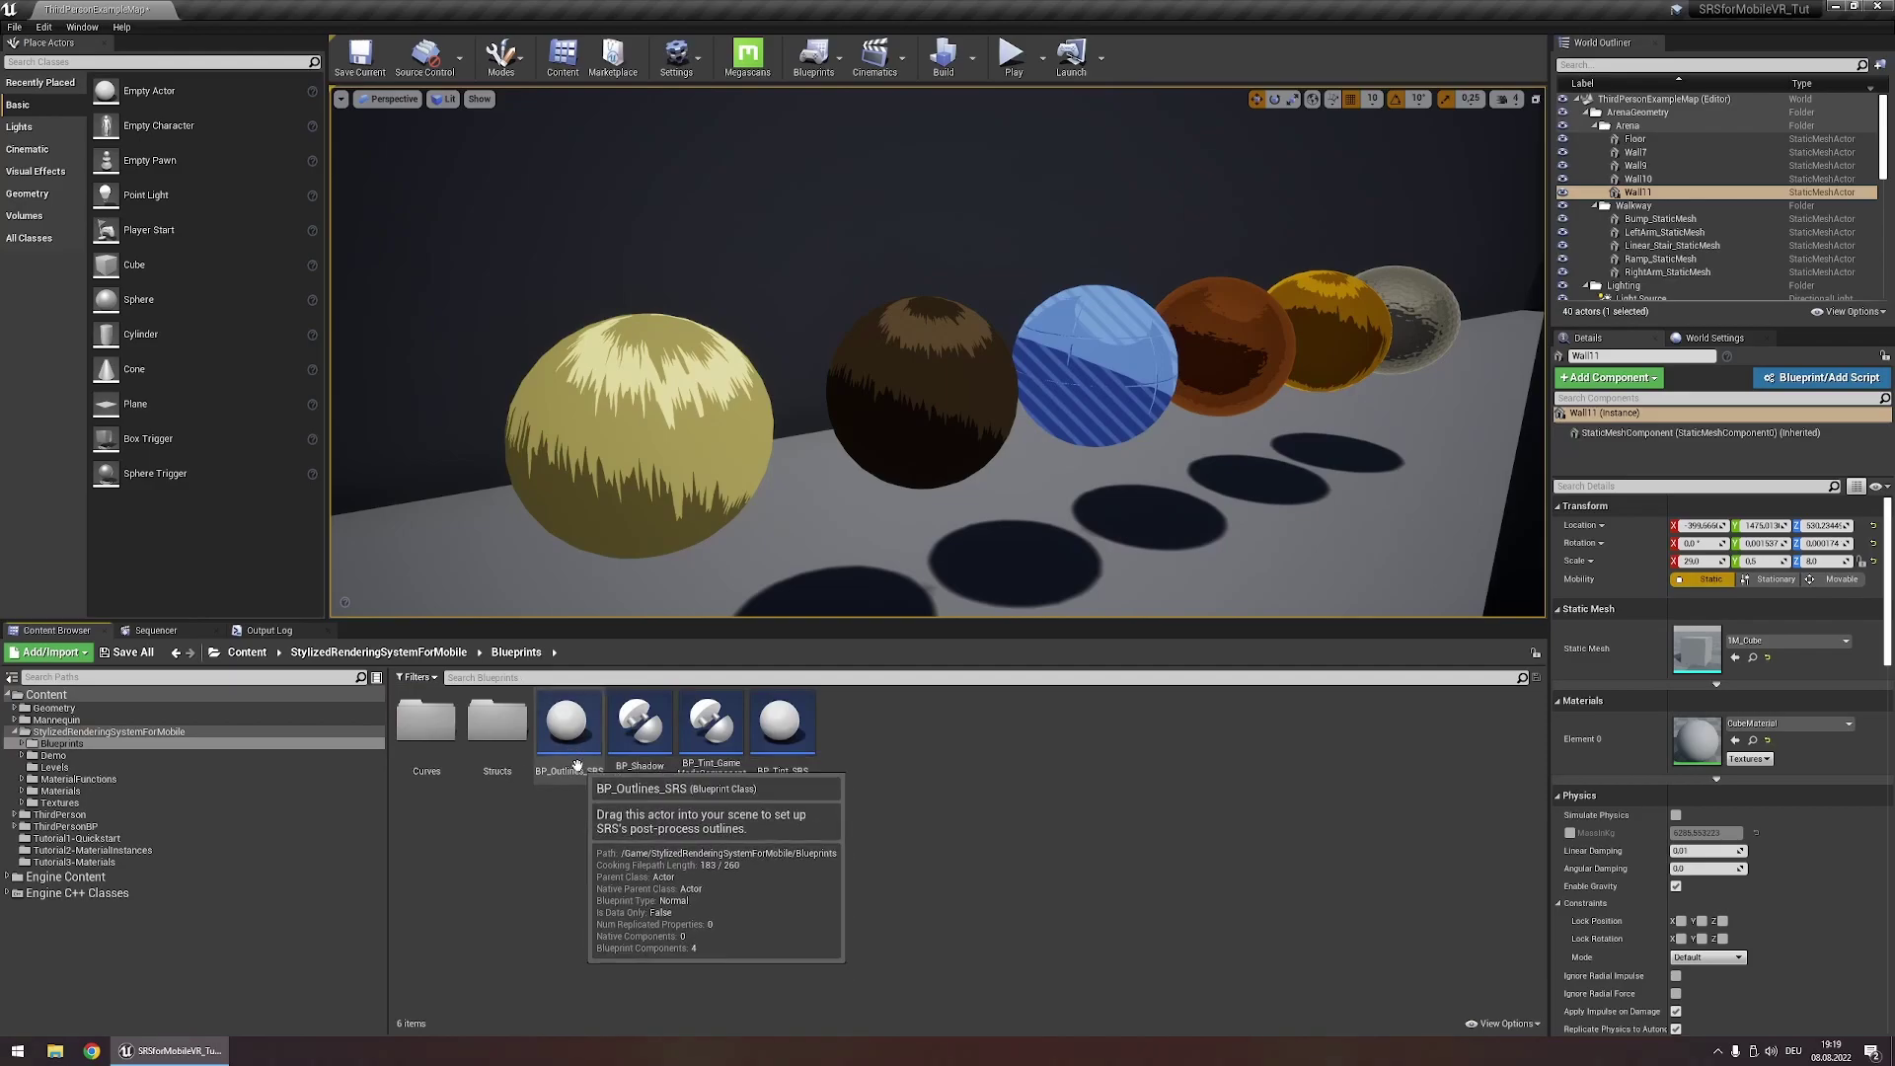
{"action": "left_click_drag", "start_coordinate": [577, 766], "coordinate": [449, 393]}
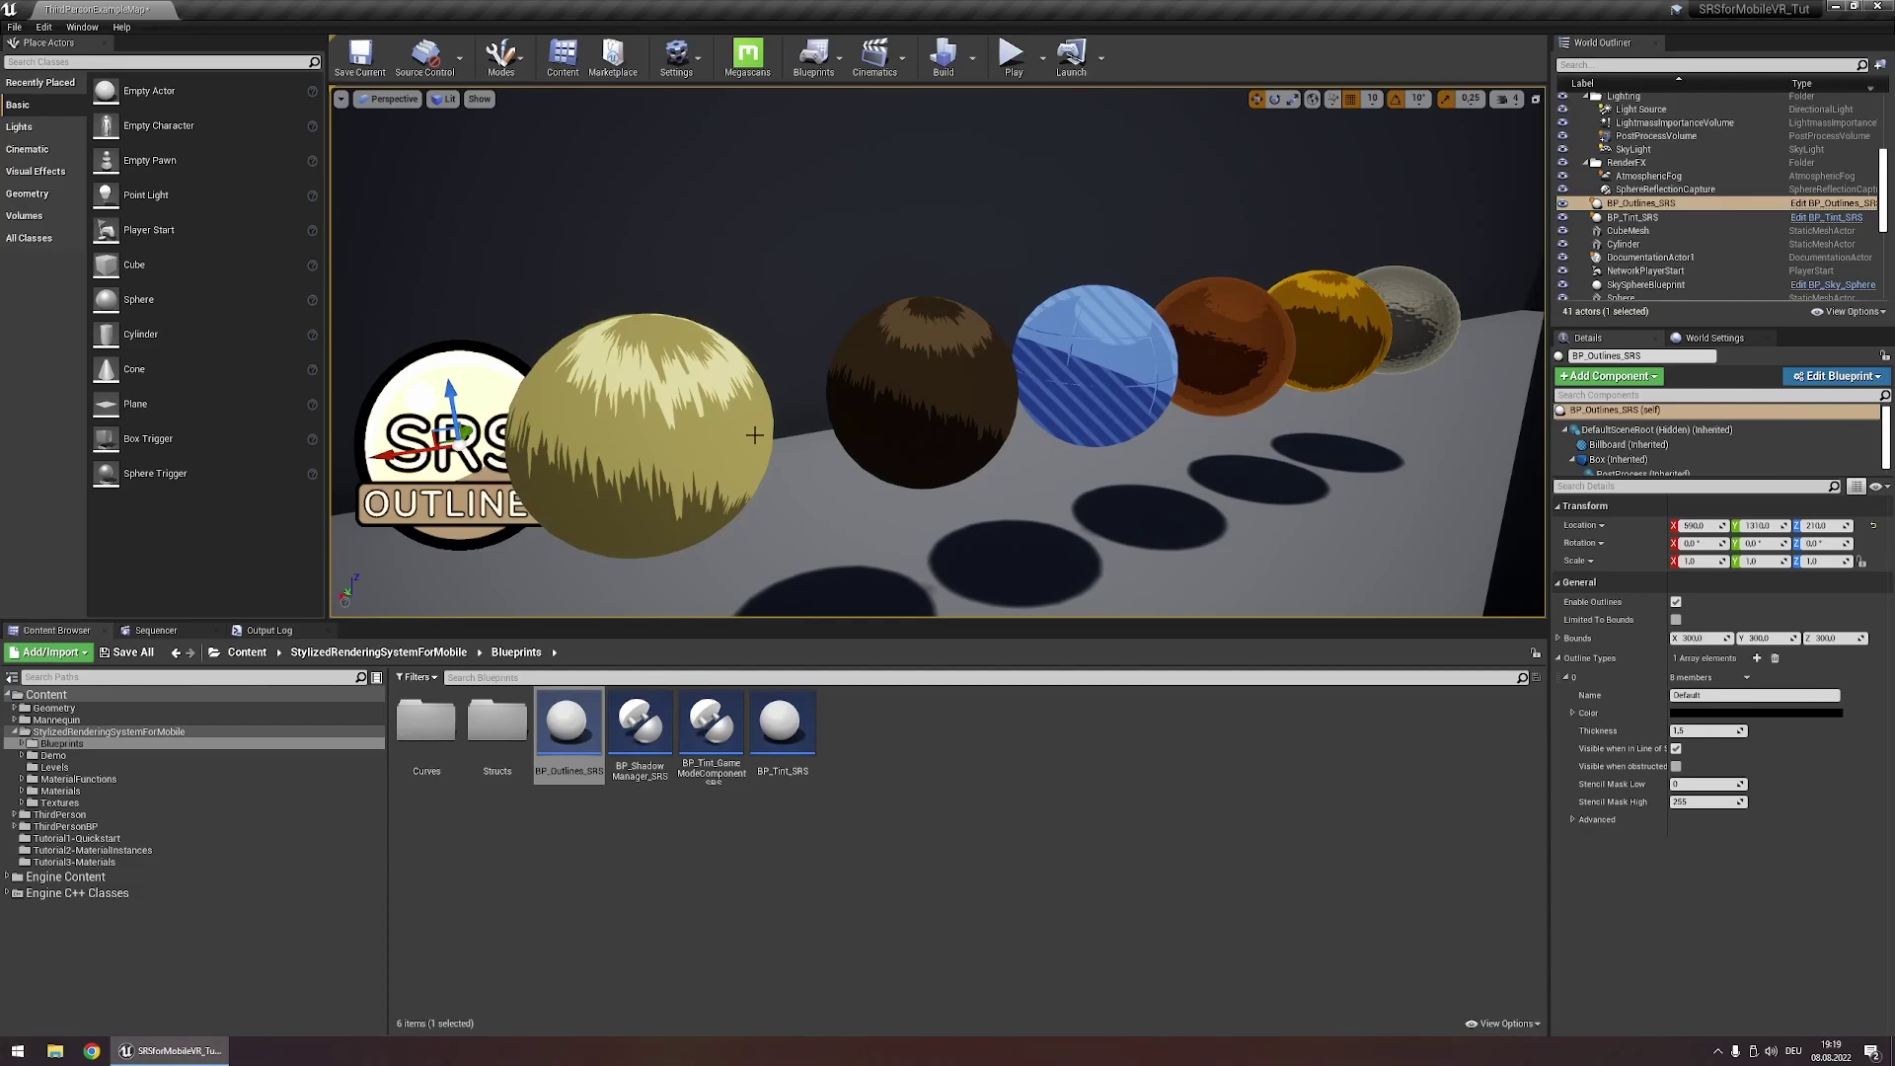
Filter the properties of the five spheres from pale yellow to golden by "custom" and enable their Render CustomDepth Pass
{"action": "left_click", "coordinate": [632, 404]}
{"action": "left_click", "coordinate": [981, 379], "text": "ctrl"}
{"action": "left_click", "coordinate": [1096, 365], "text": "ctrl"}
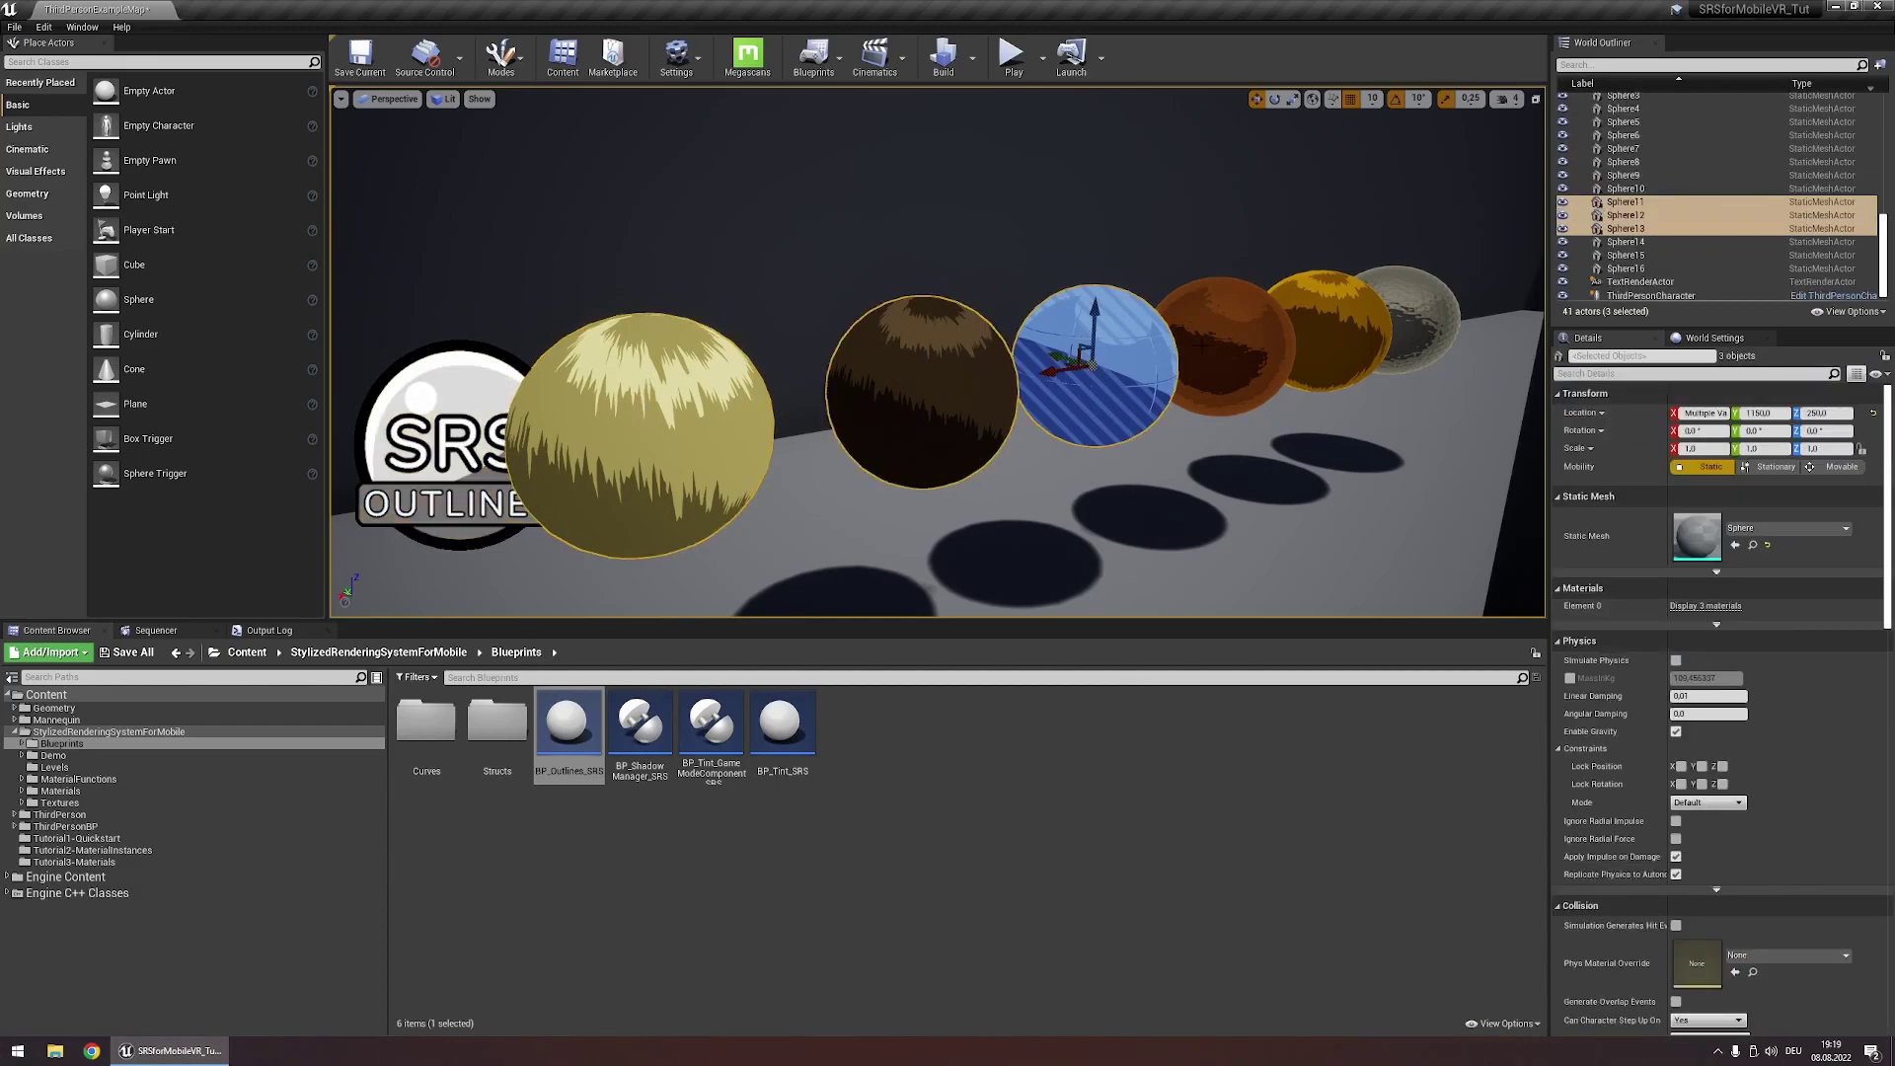
{"action": "left_click", "coordinate": [1224, 345], "text": "ctrl"}
{"action": "left_click", "coordinate": [1325, 328], "text": "ctrl"}
{"action": "left_click", "coordinate": [1604, 374]}
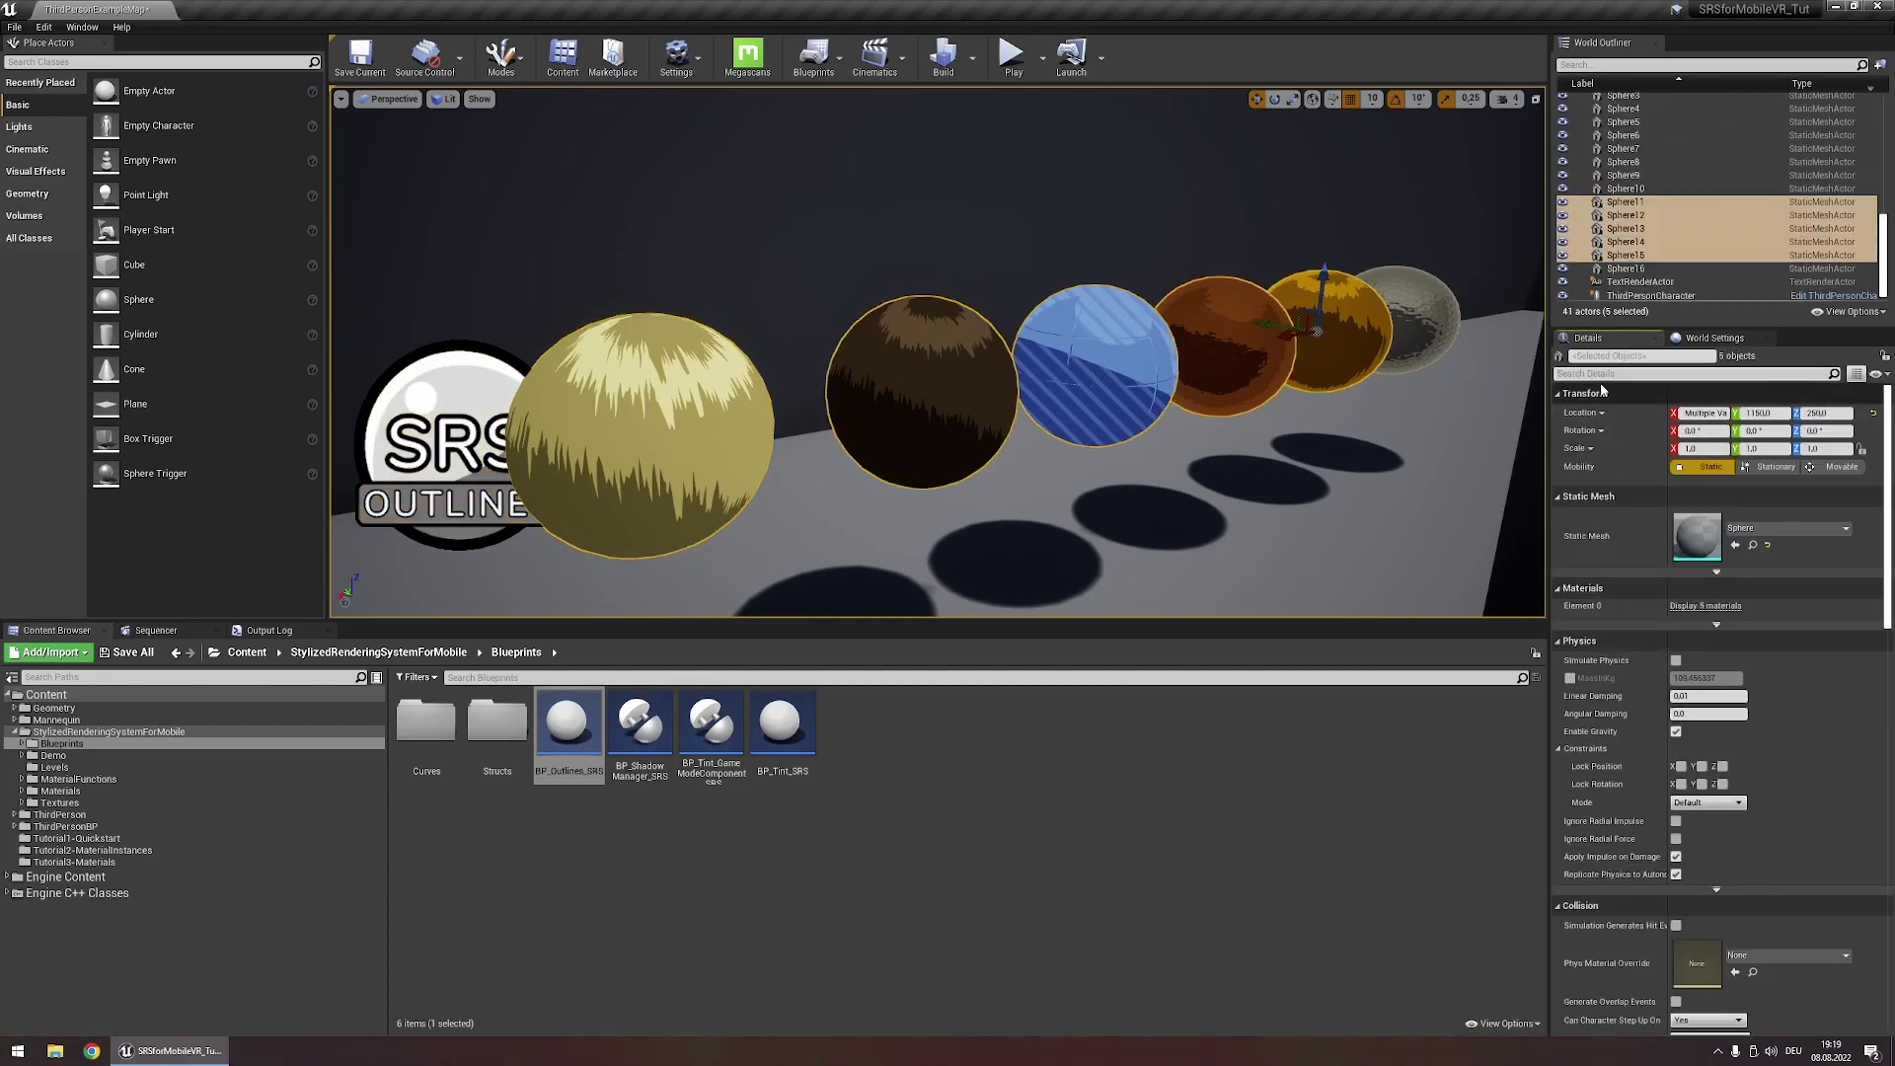
{"action": "type", "text": "custom"}
{"action": "left_click", "coordinate": [787, 528]}
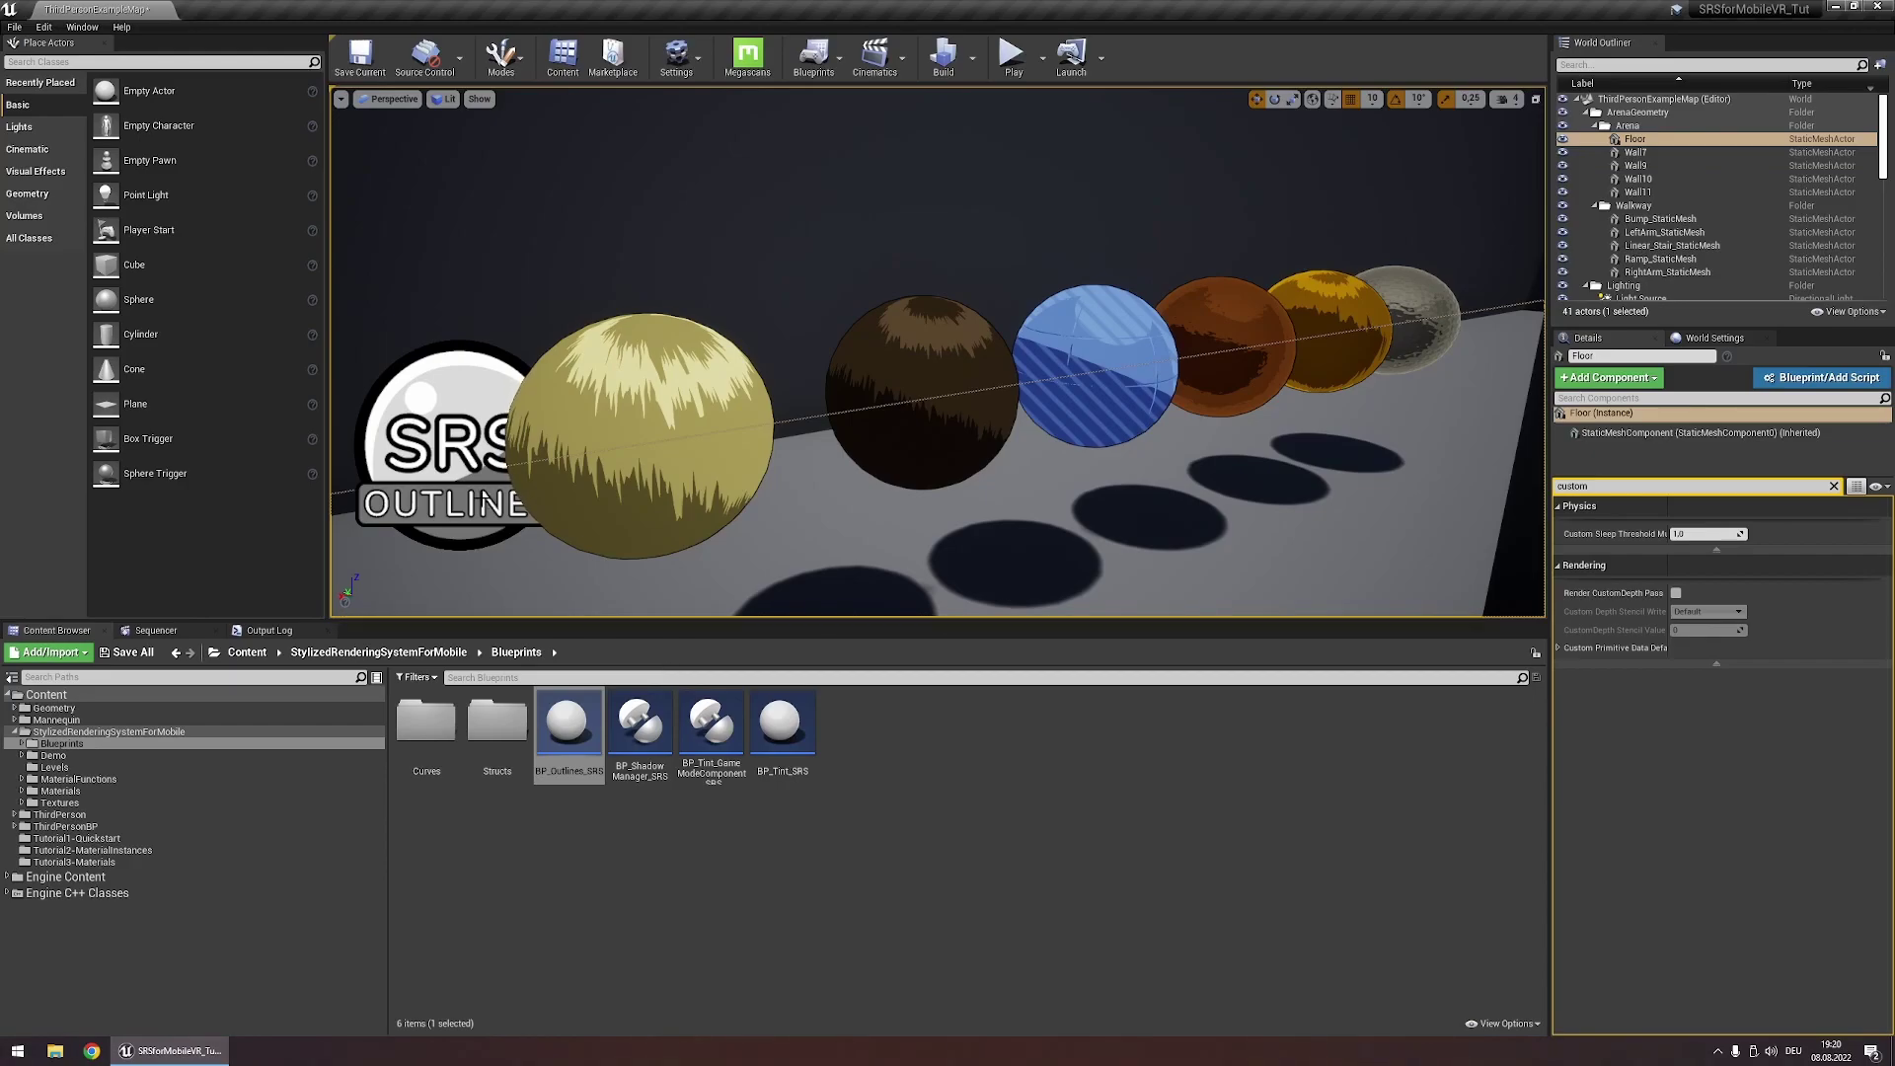
Try Limited To Bounds on the outlines actor, inspect the bounding box around the spheres, and turn the option off again
{"action": "left_click", "coordinate": [483, 500]}
{"action": "left_click", "coordinate": [1833, 487]}
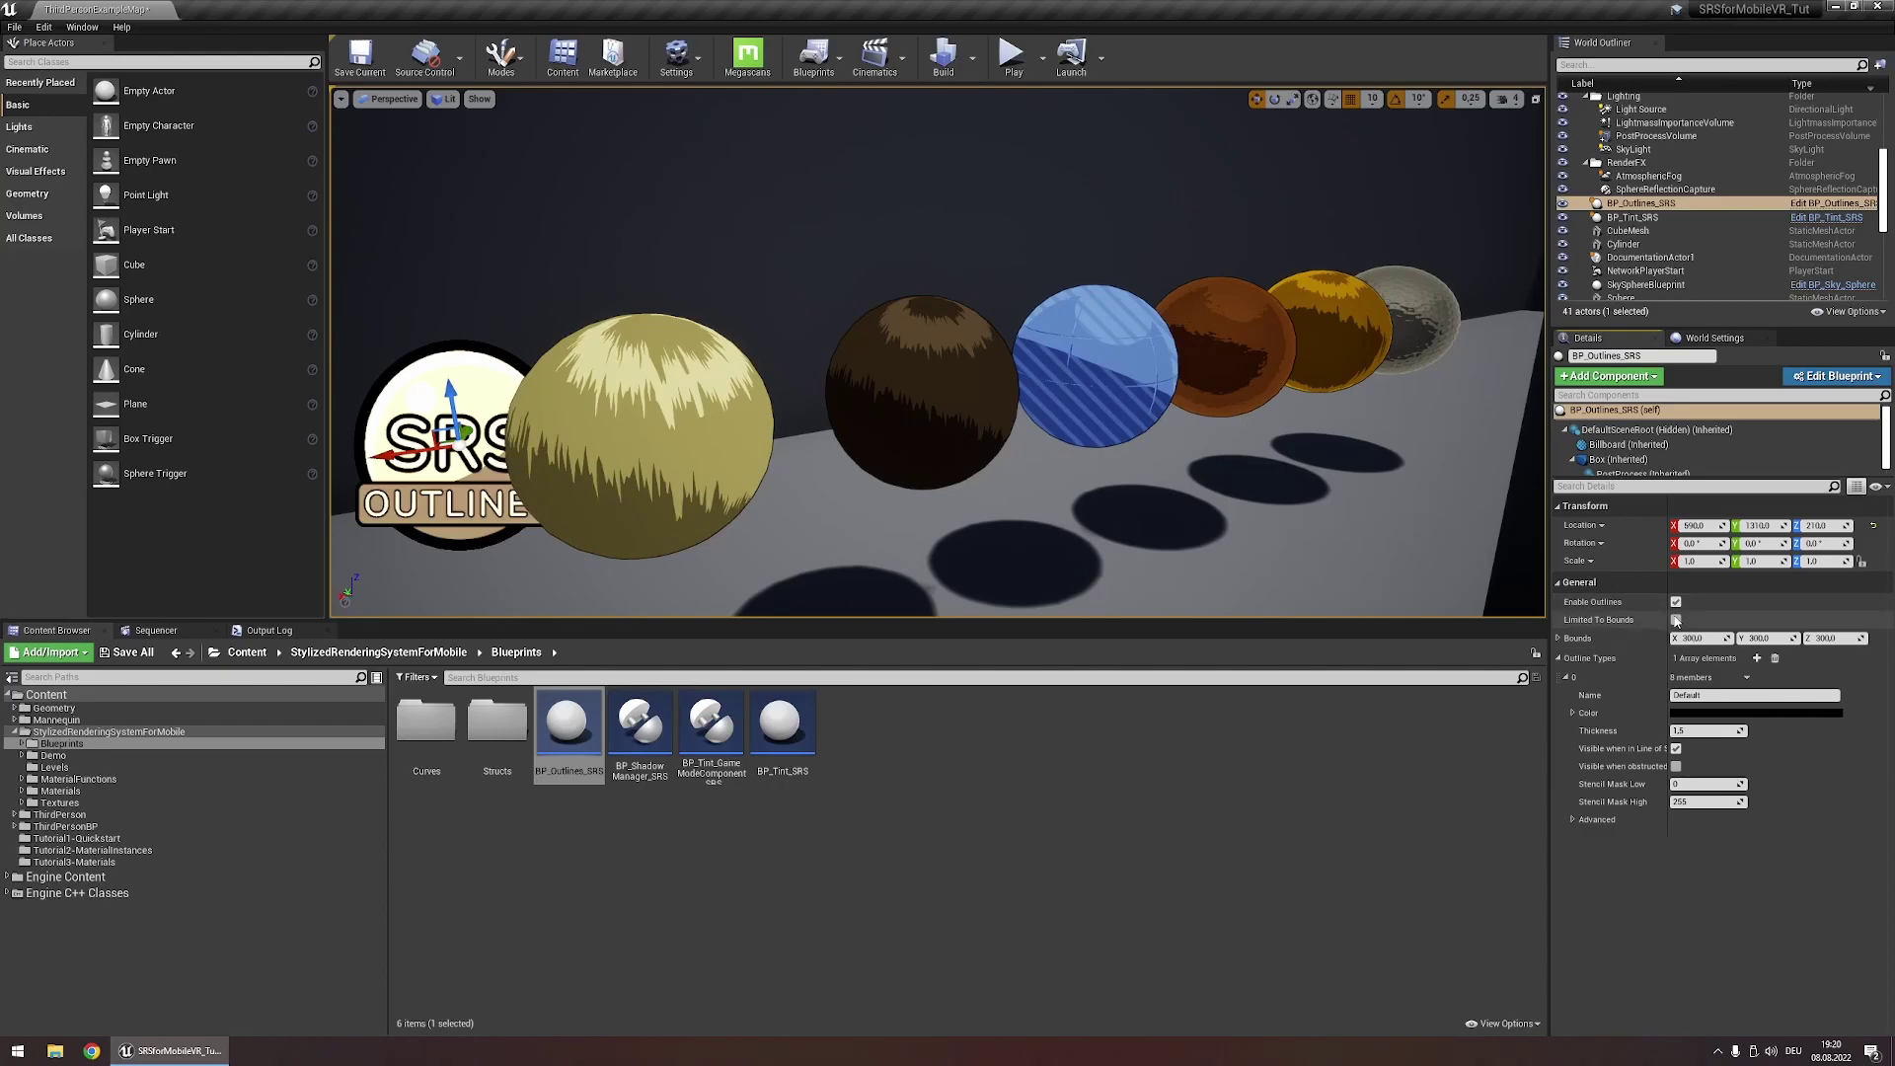
{"action": "left_click", "coordinate": [1675, 619]}
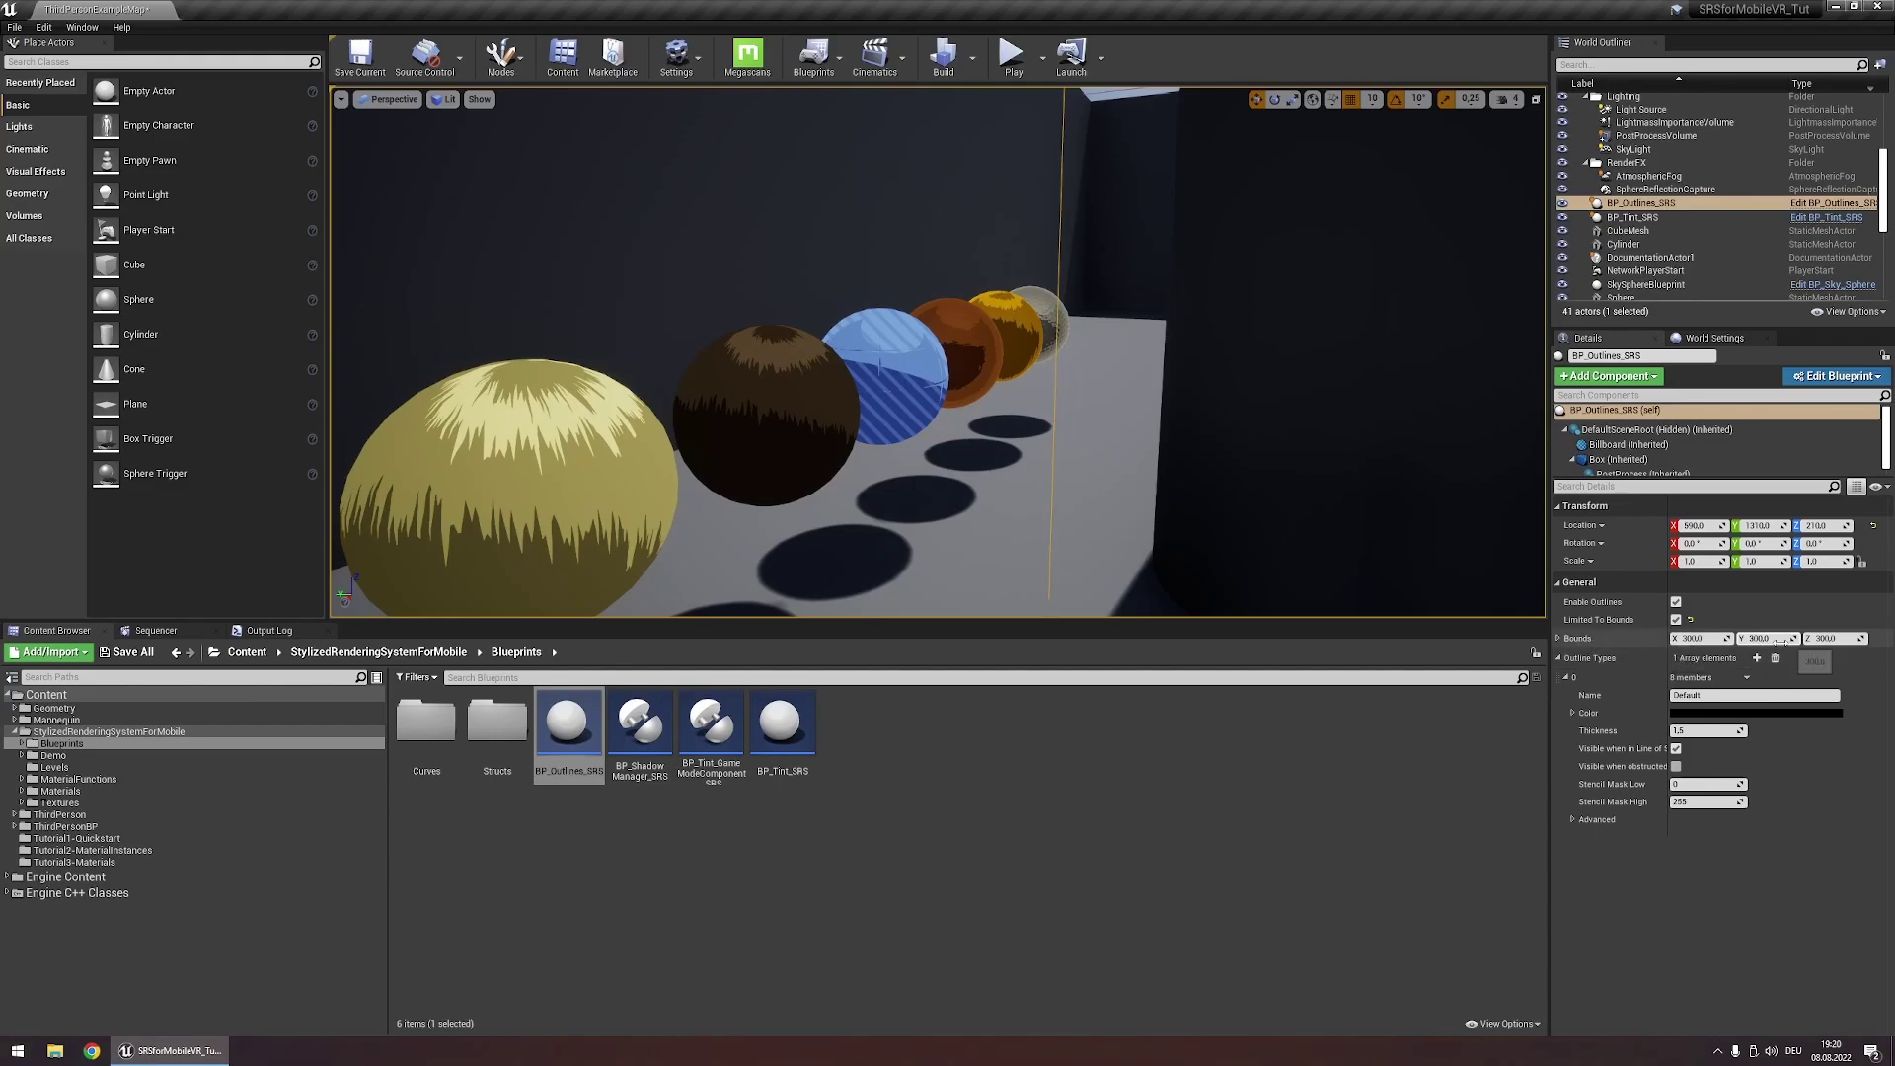
{"action": "right_click_drag", "start_coordinate": [938, 351], "coordinate": [824, 369]}
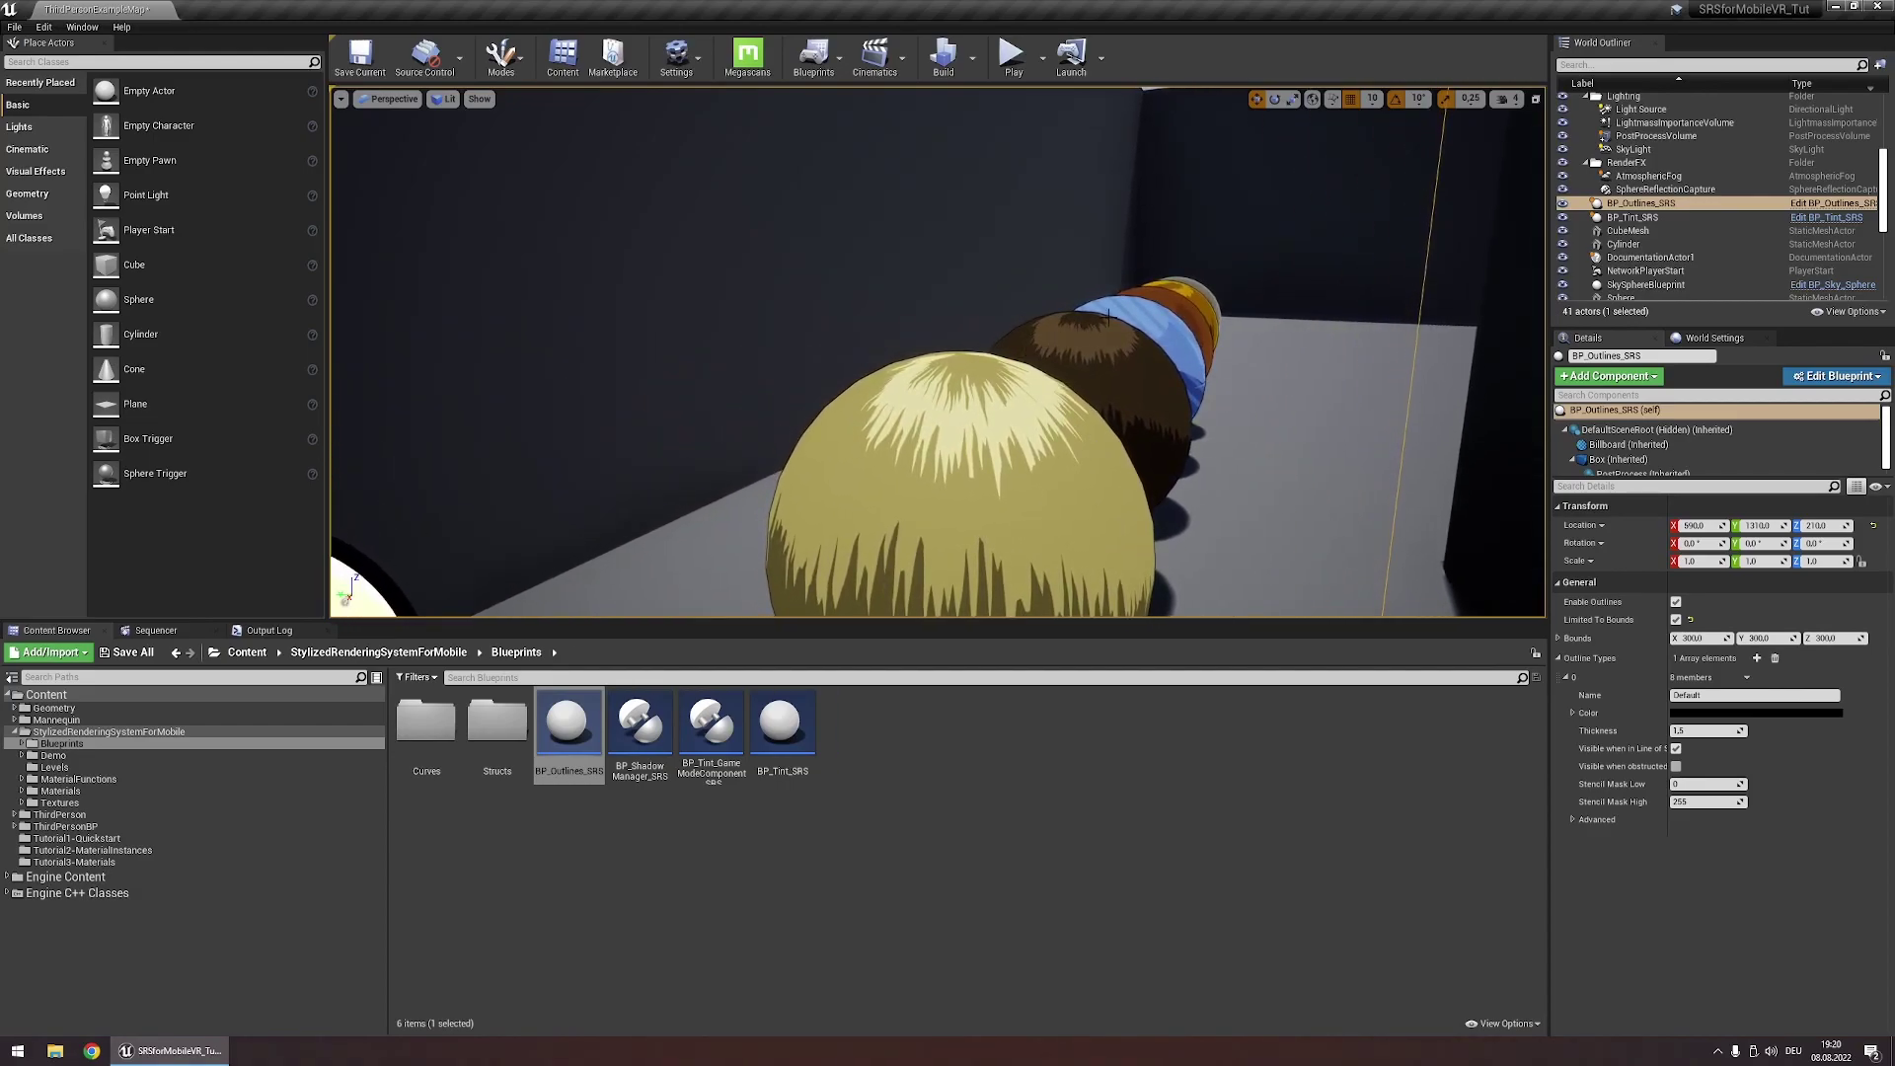
{"action": "right_click_drag", "start_coordinate": [1045, 338], "coordinate": [972, 341]}
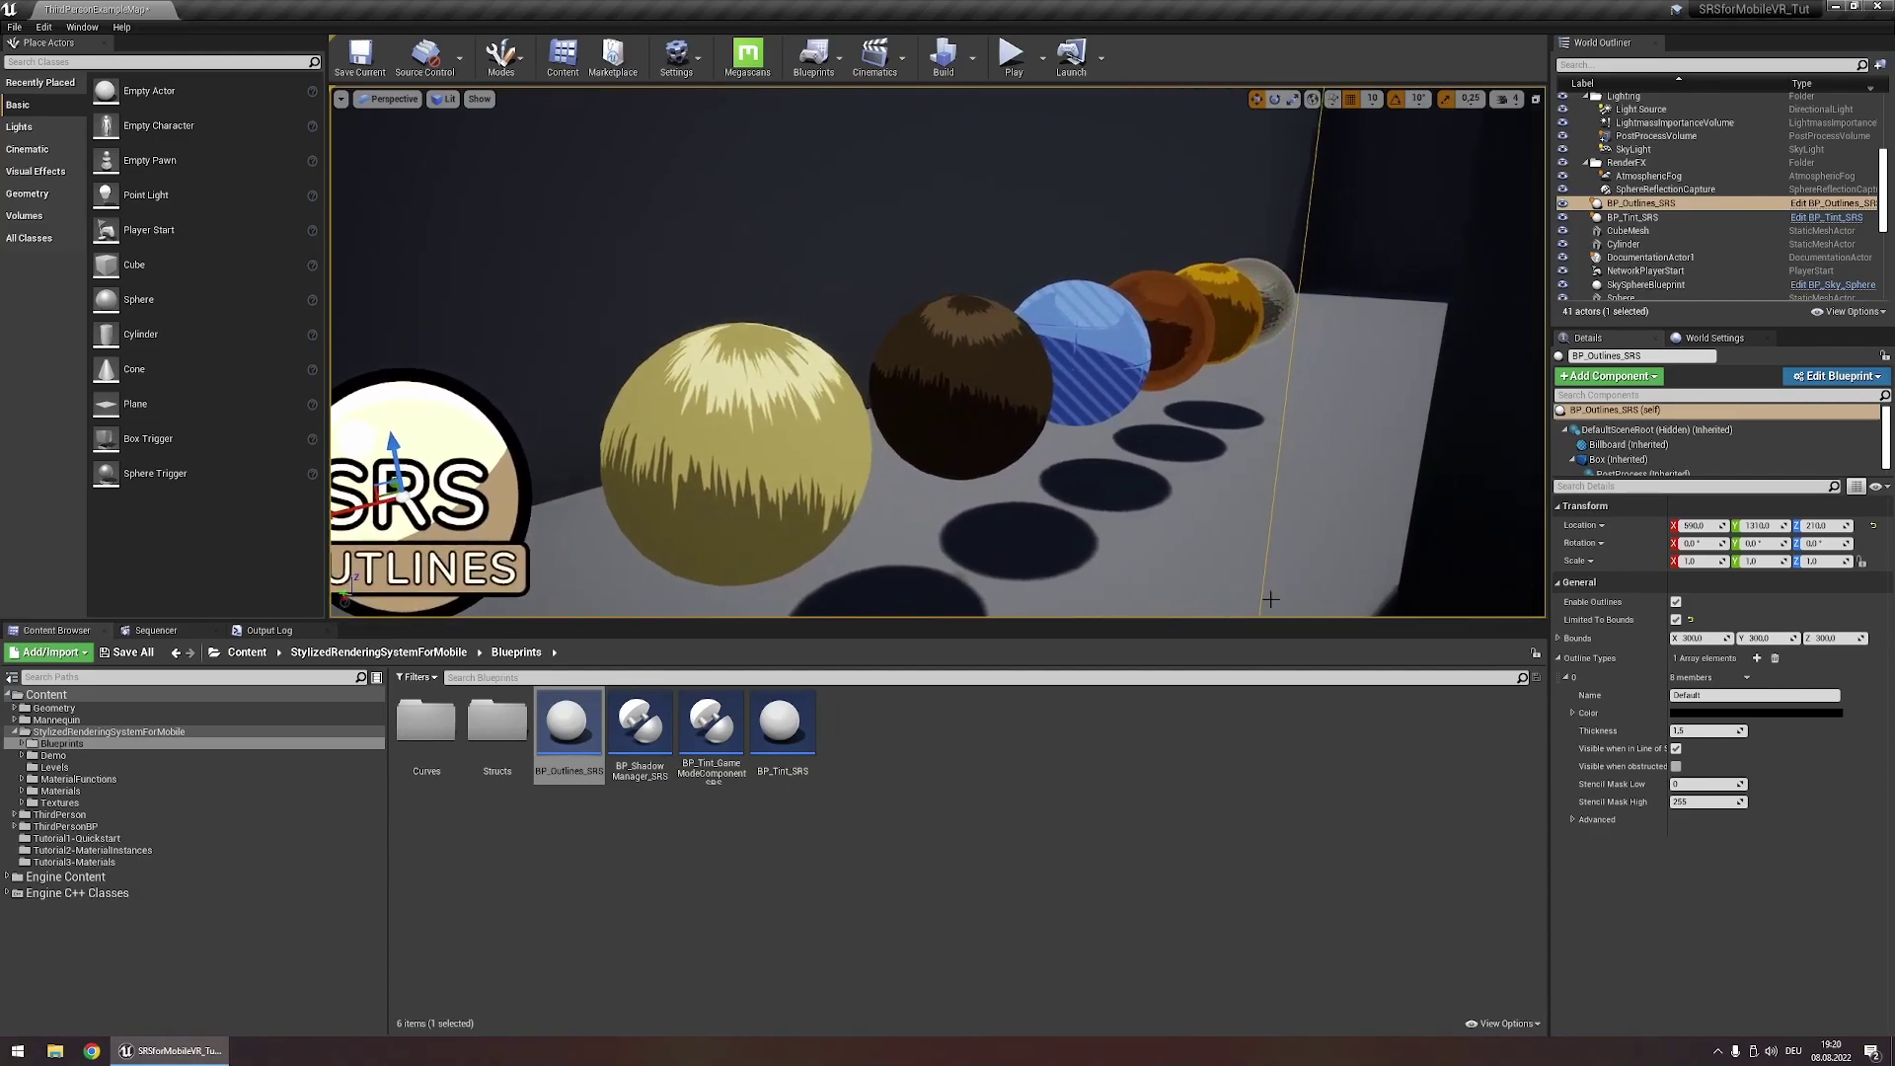
{"action": "left_click", "coordinate": [1674, 620]}
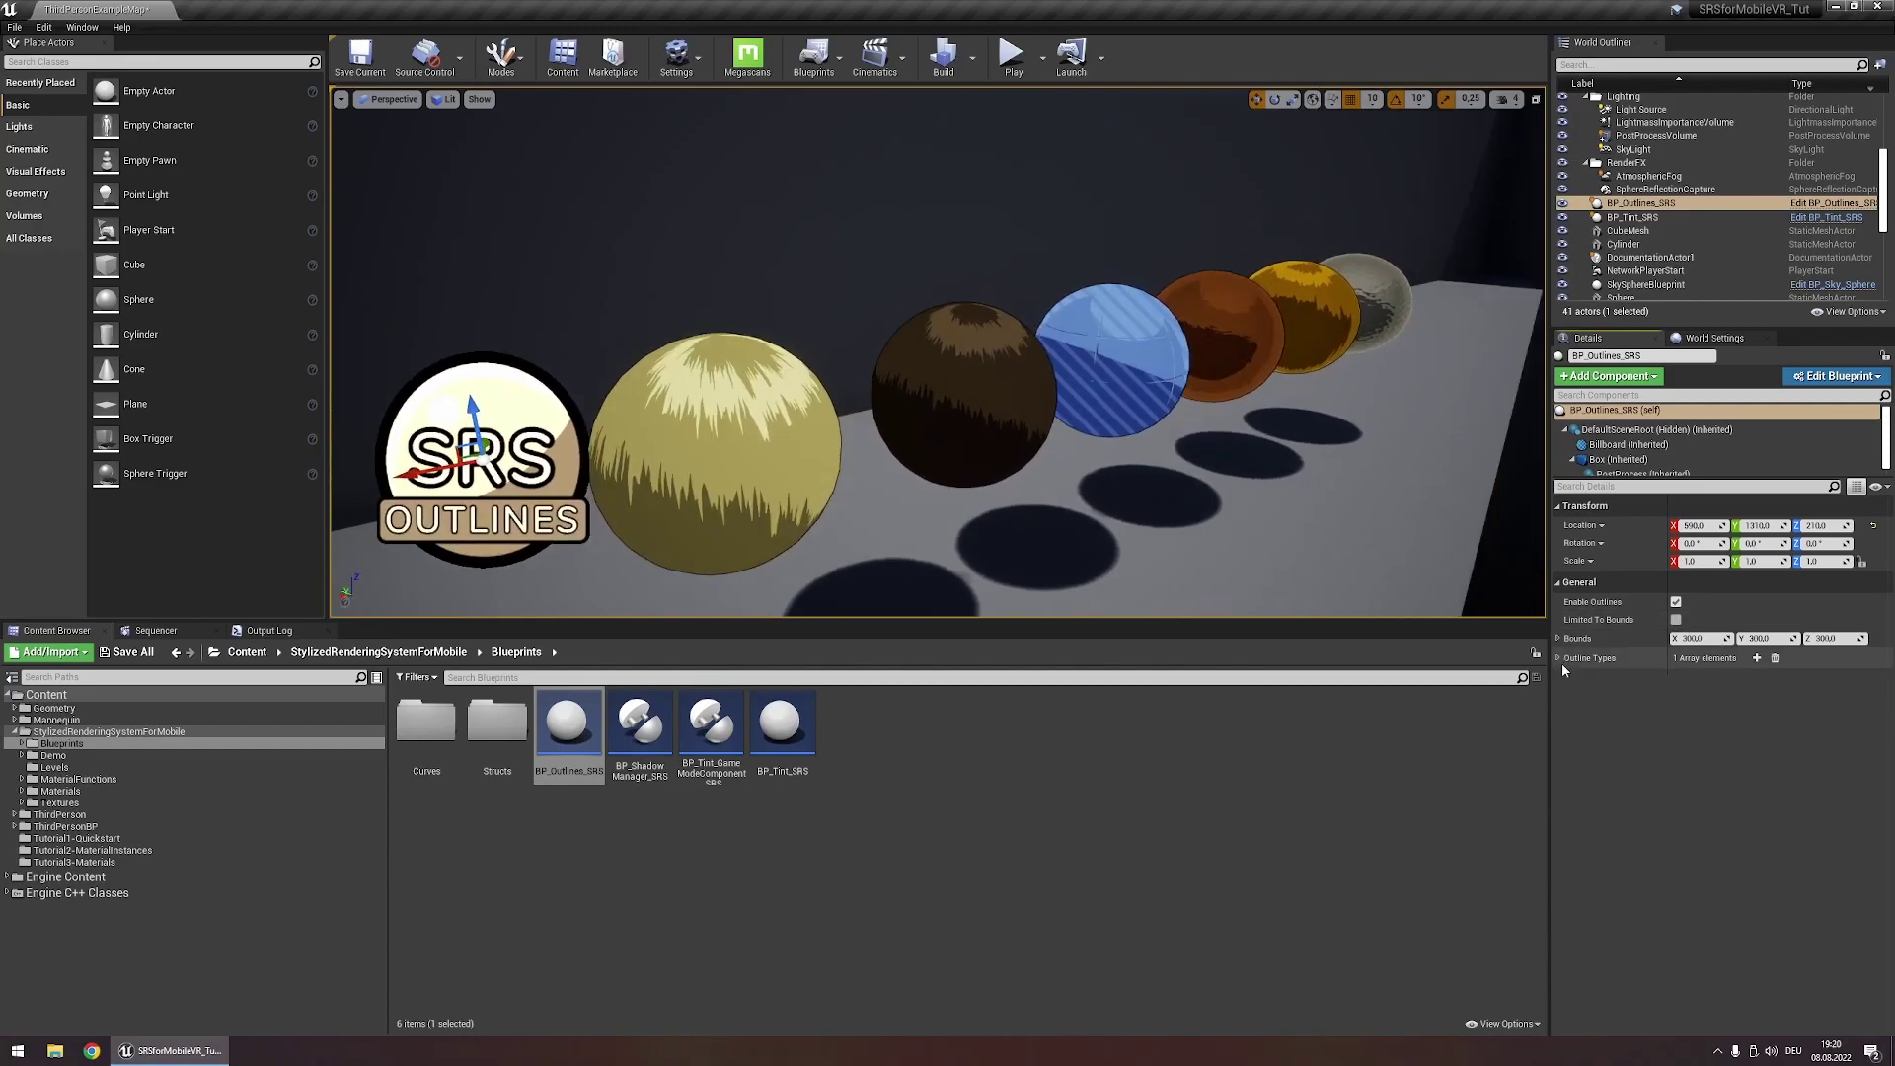
Expand the outlines actor's Outline Types and set the first type's Stencil Mask High to 0
{"action": "left_click", "coordinate": [1666, 659]}
{"action": "left_click", "coordinate": [1559, 660]}
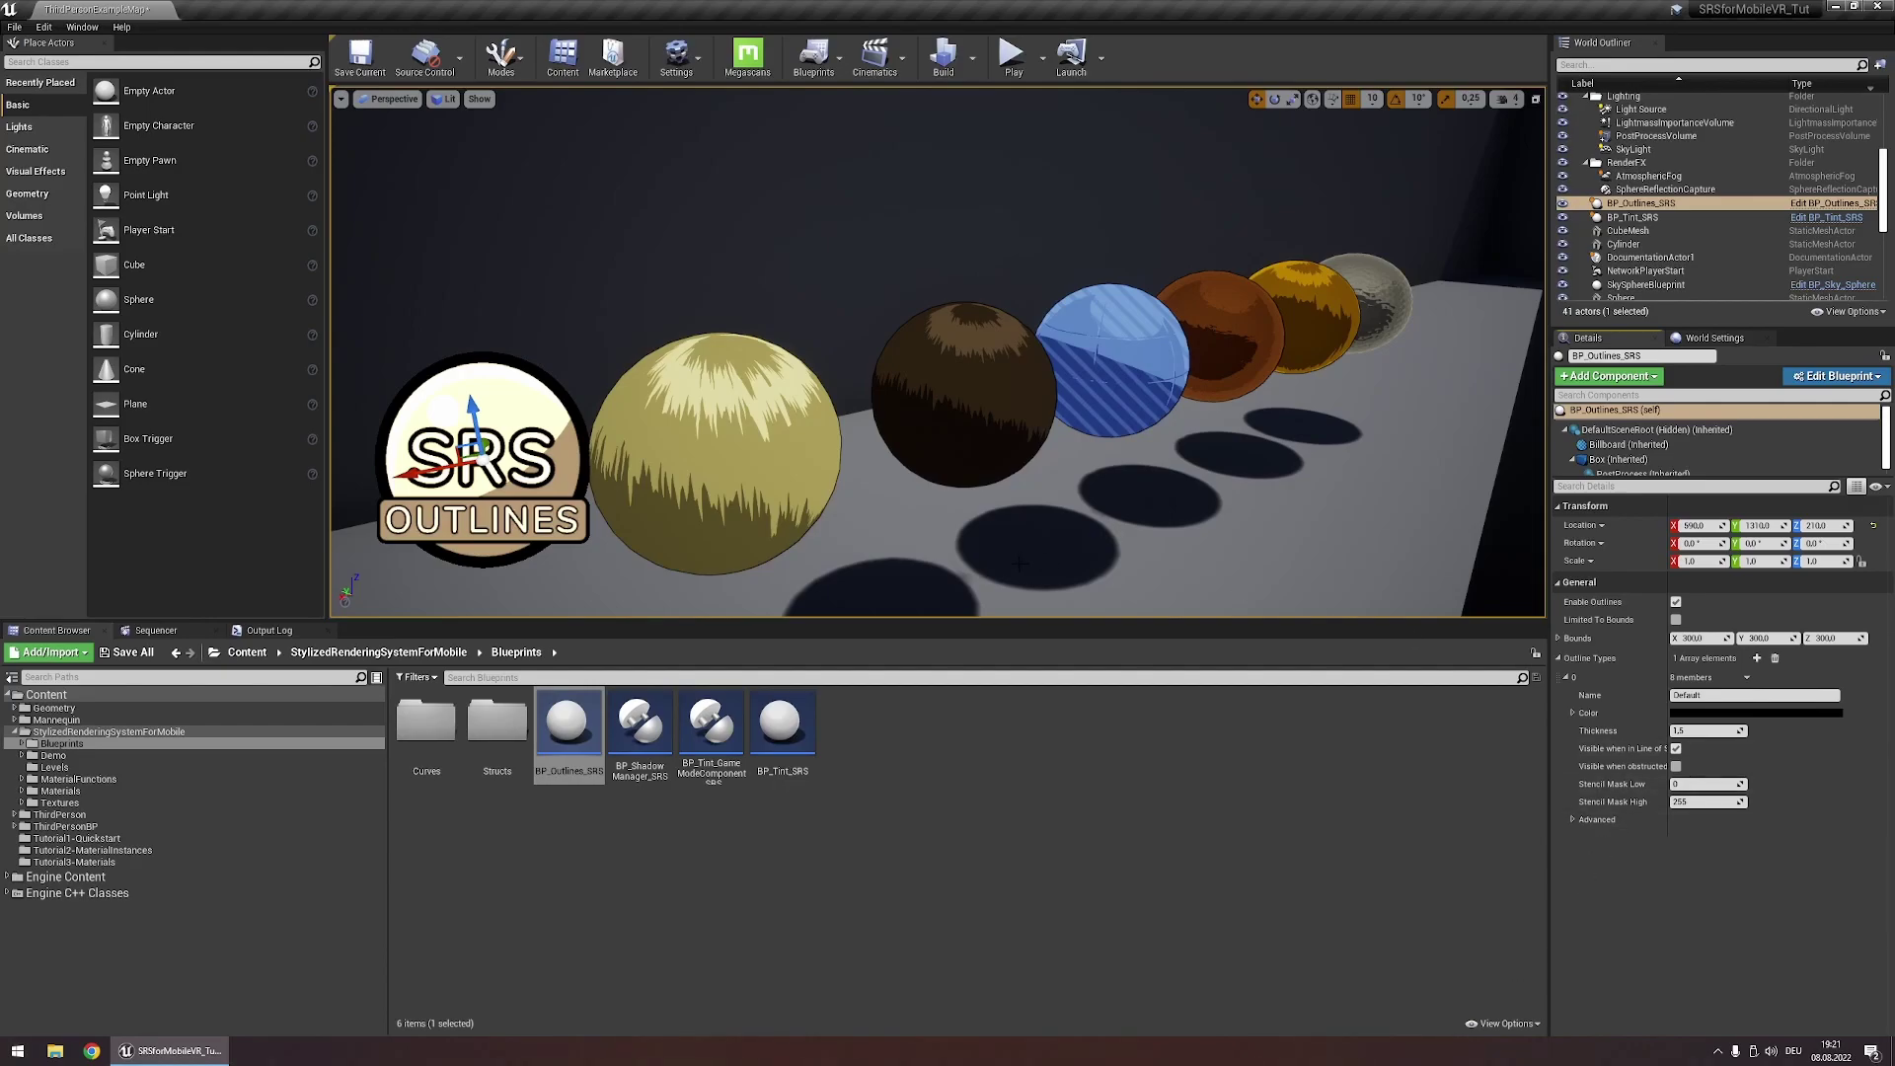
{"action": "mouse_move", "coordinate": [1621, 806]}
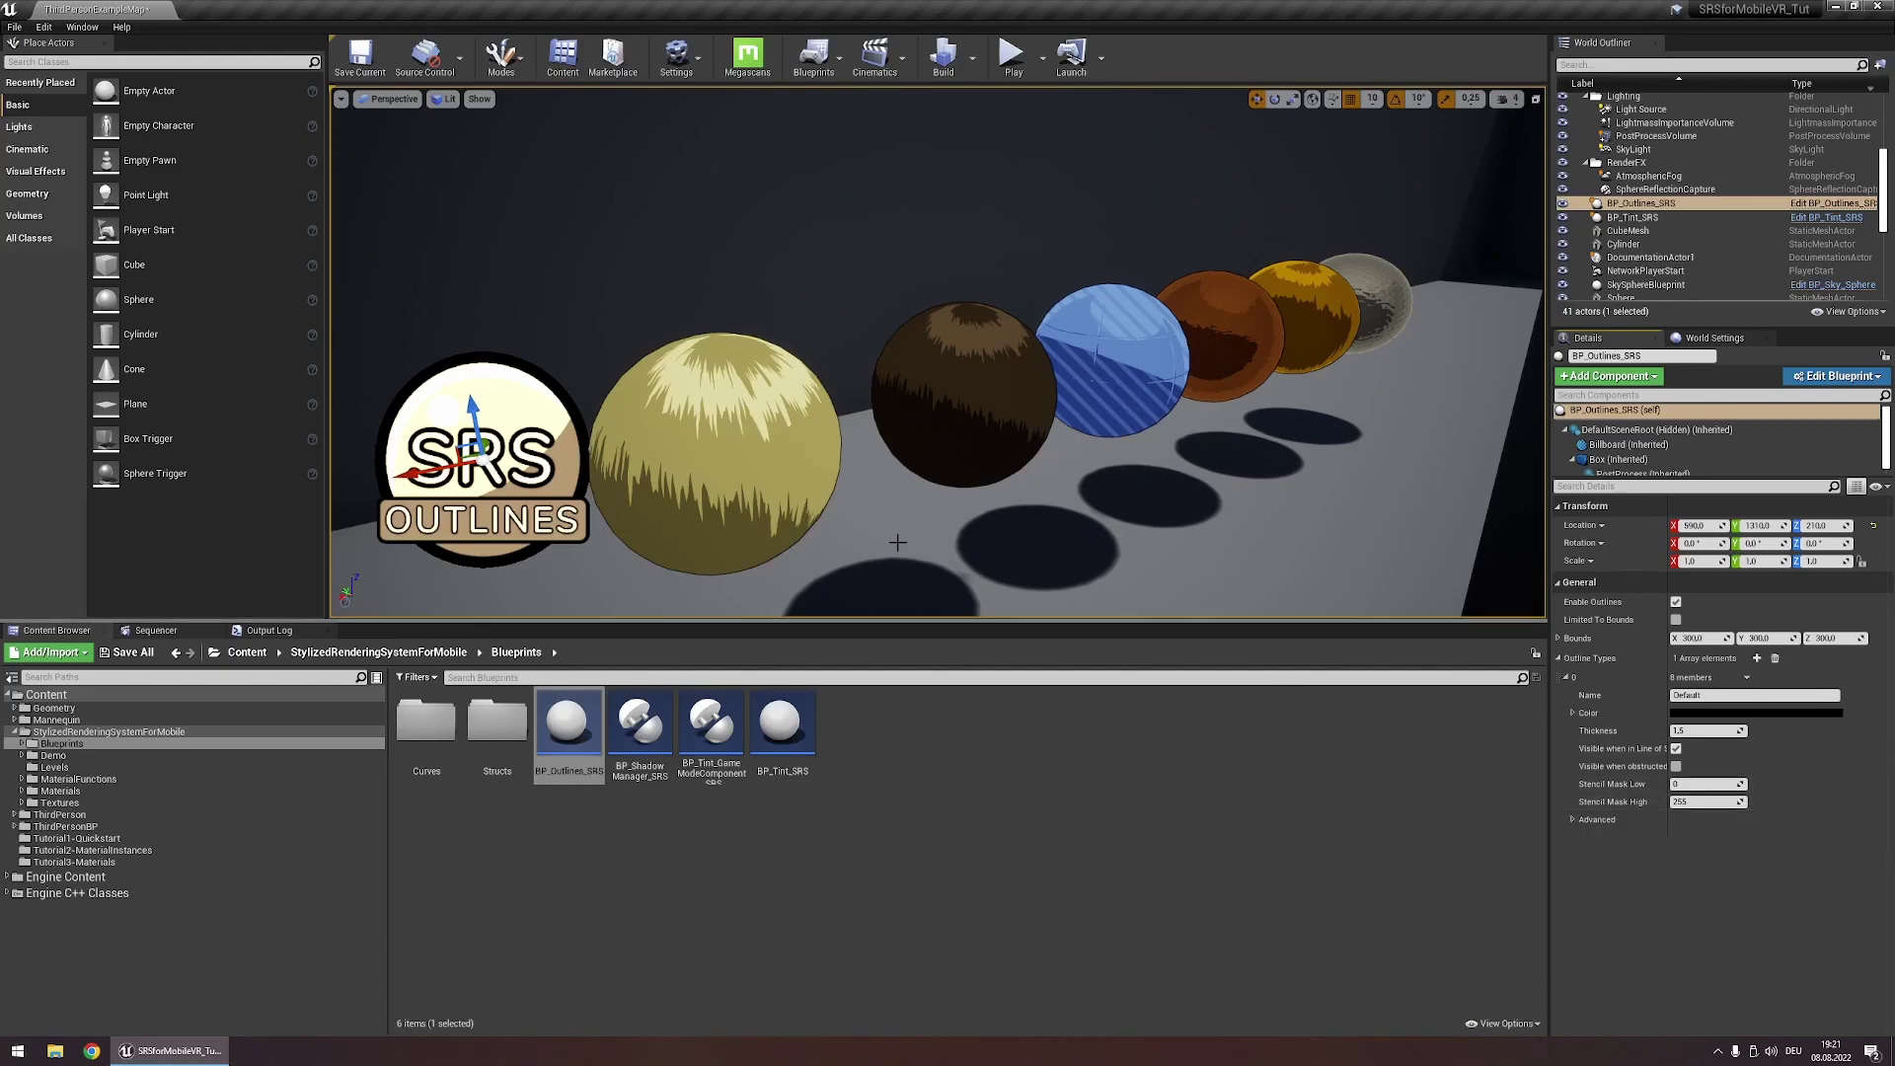
{"action": "left_click", "coordinate": [1732, 803]}
{"action": "type", "text": "0"}
{"action": "key", "text": "Return"}
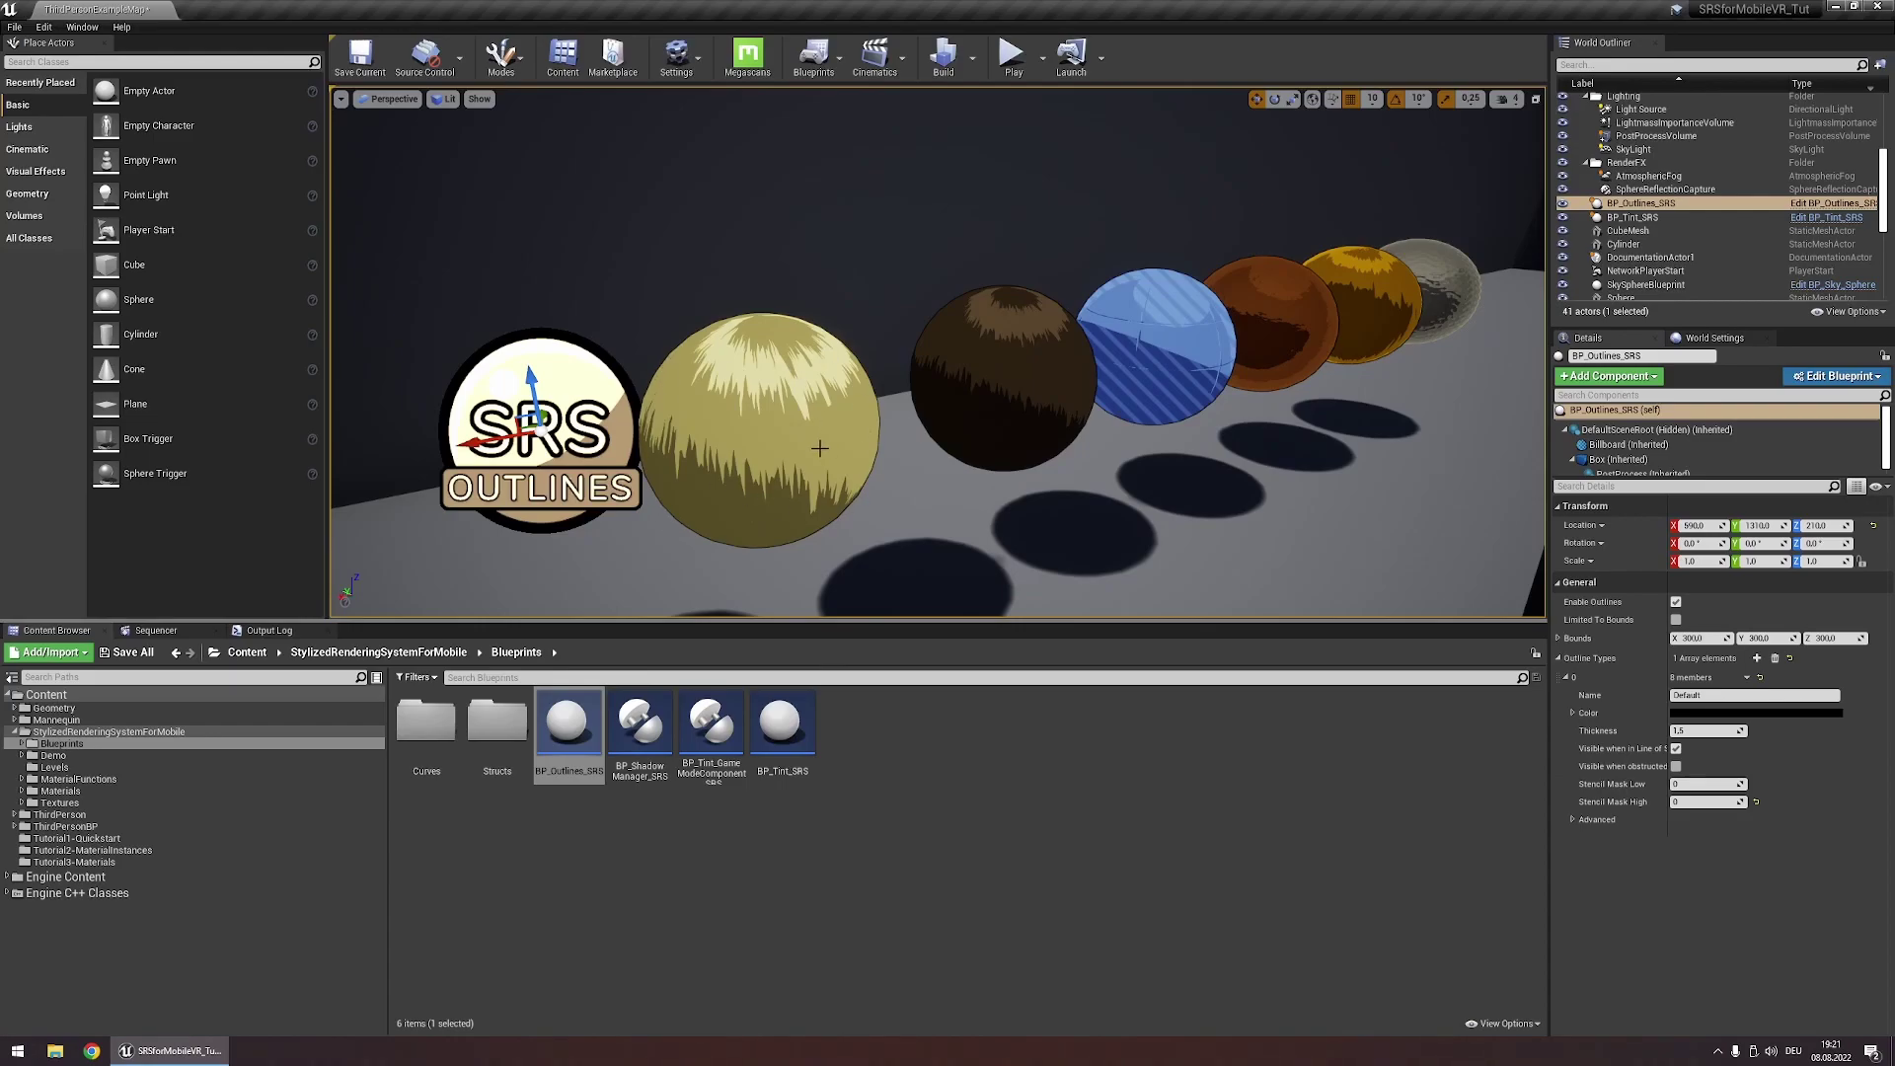
Give the dark brown, blue, orange and golden spheres their own CustomDepth Stencil Values, using 3 for the orange one
{"action": "left_click", "coordinate": [999, 390]}
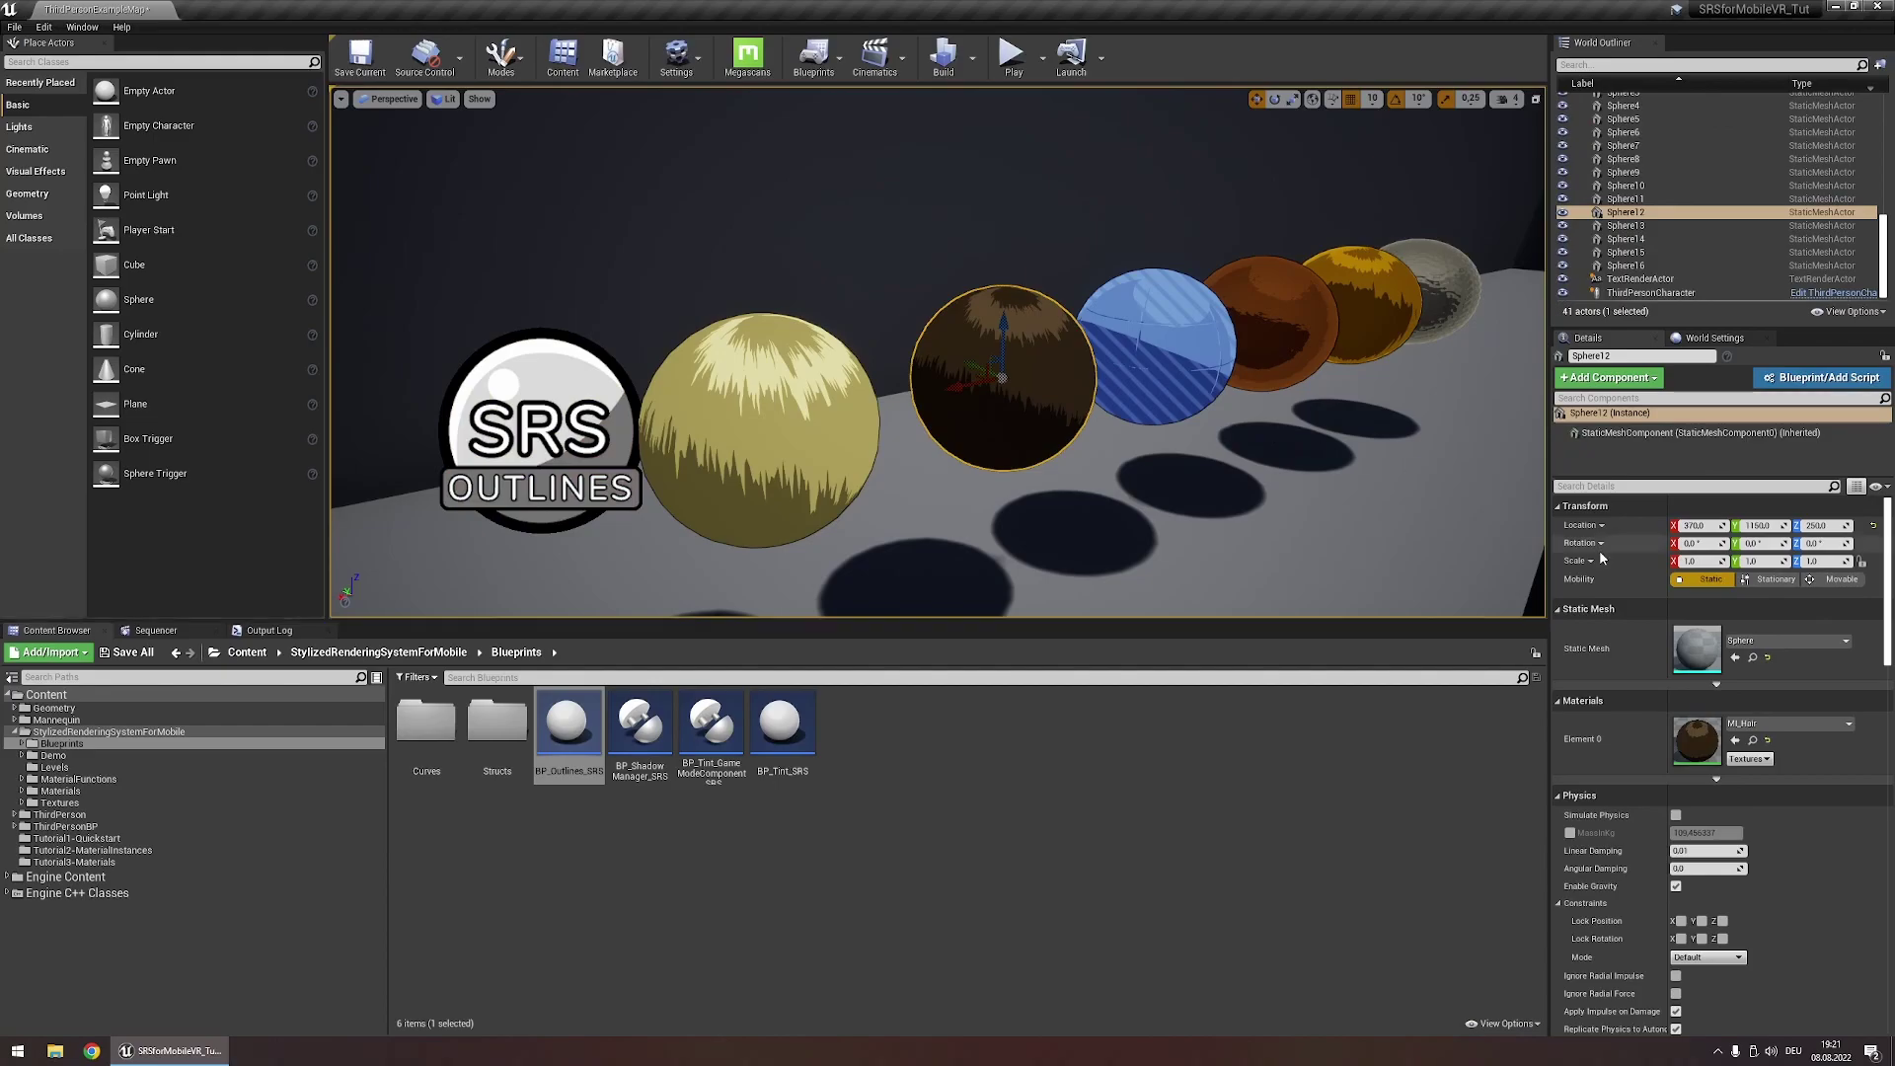
{"action": "left_click", "coordinate": [1690, 487]}
{"action": "type", "text": "custom"}
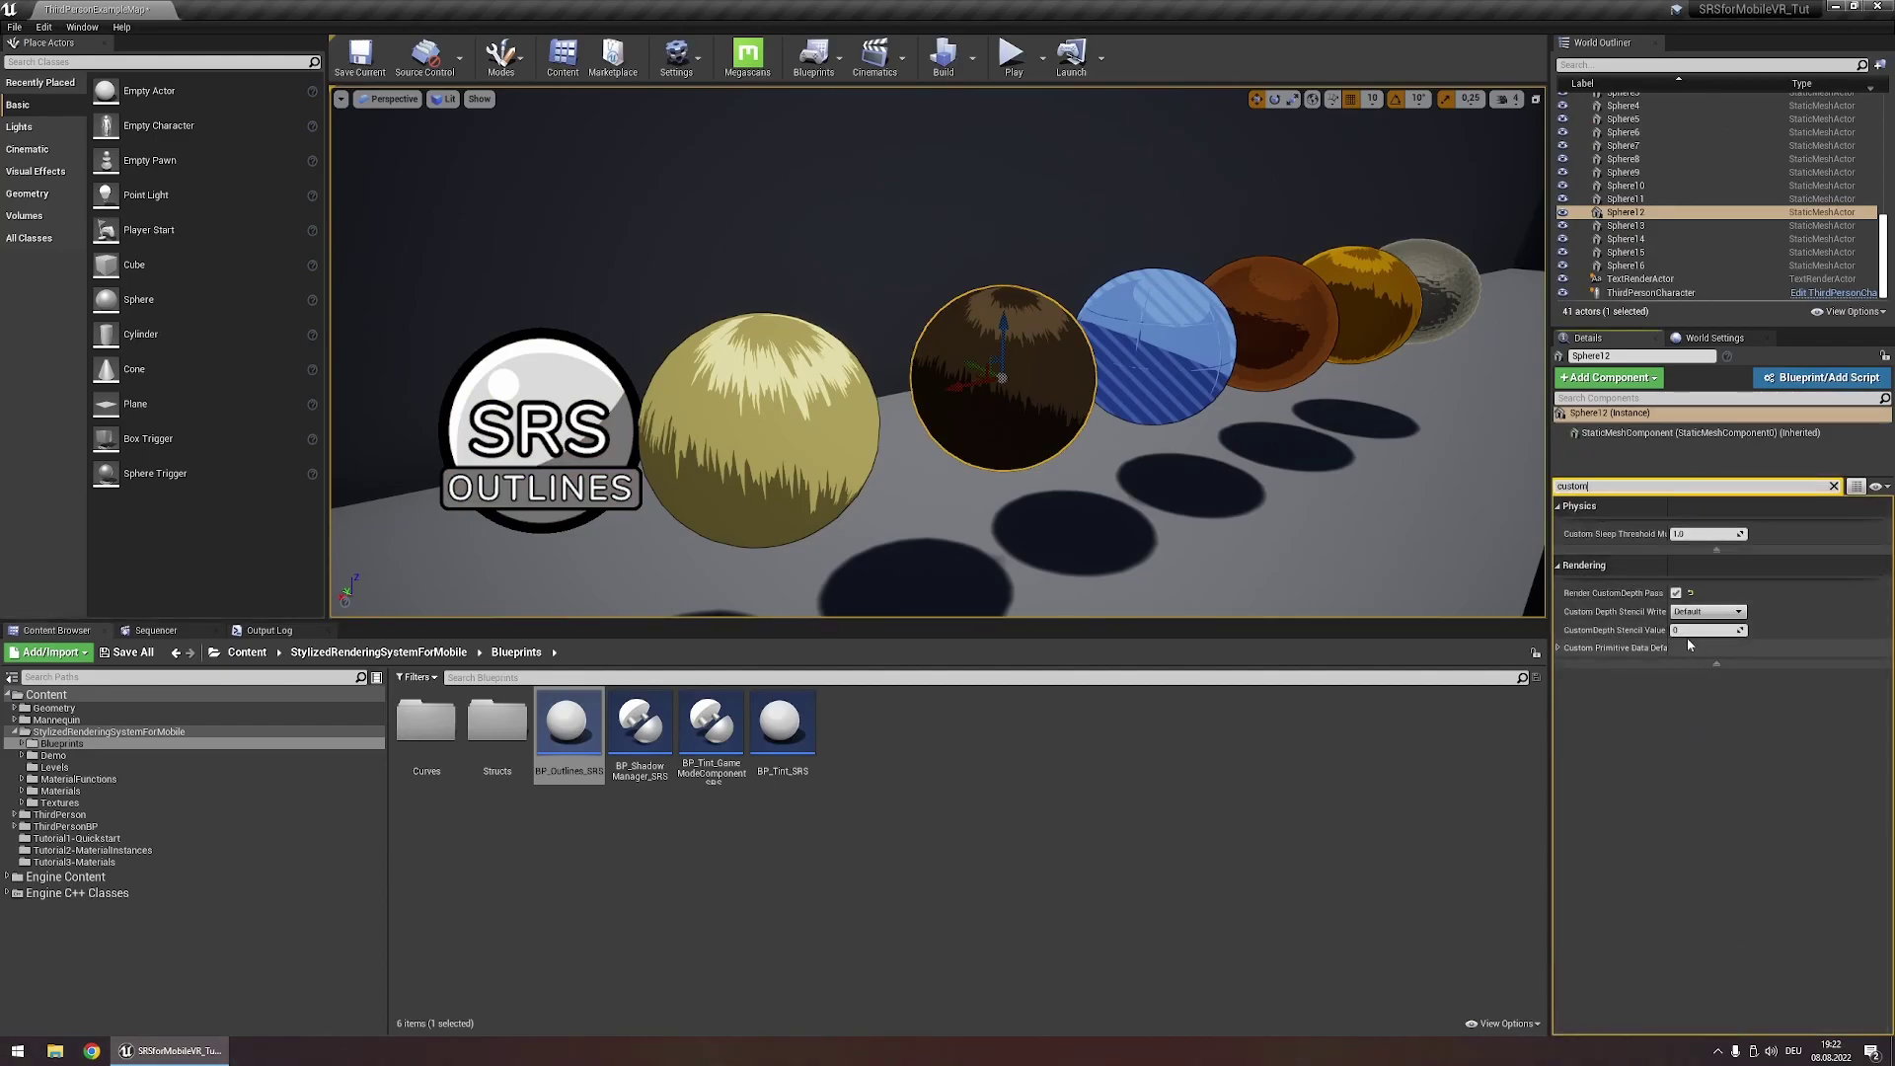
{"action": "left_click", "coordinate": [1206, 375]}
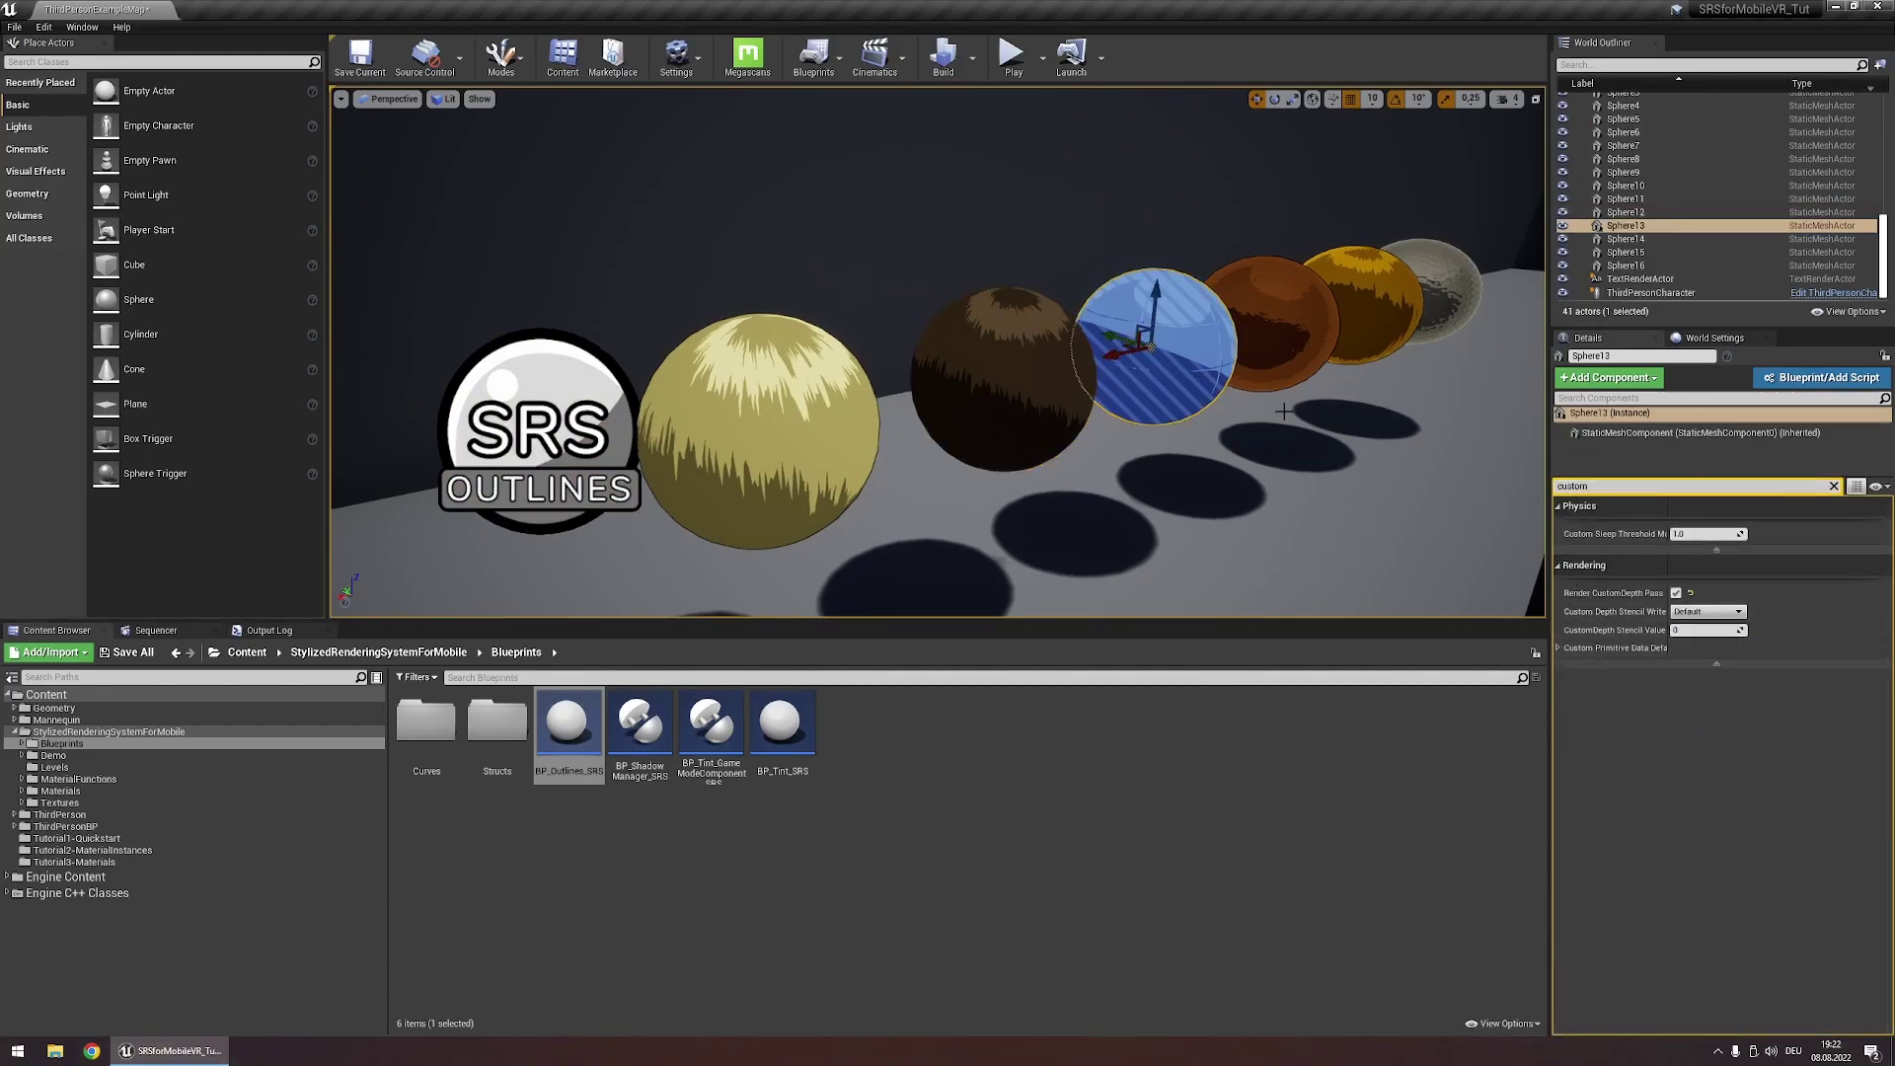
{"action": "left_click", "coordinate": [1323, 347]}
{"action": "left_click", "coordinate": [1707, 629]}
{"action": "type", "text": "3"}
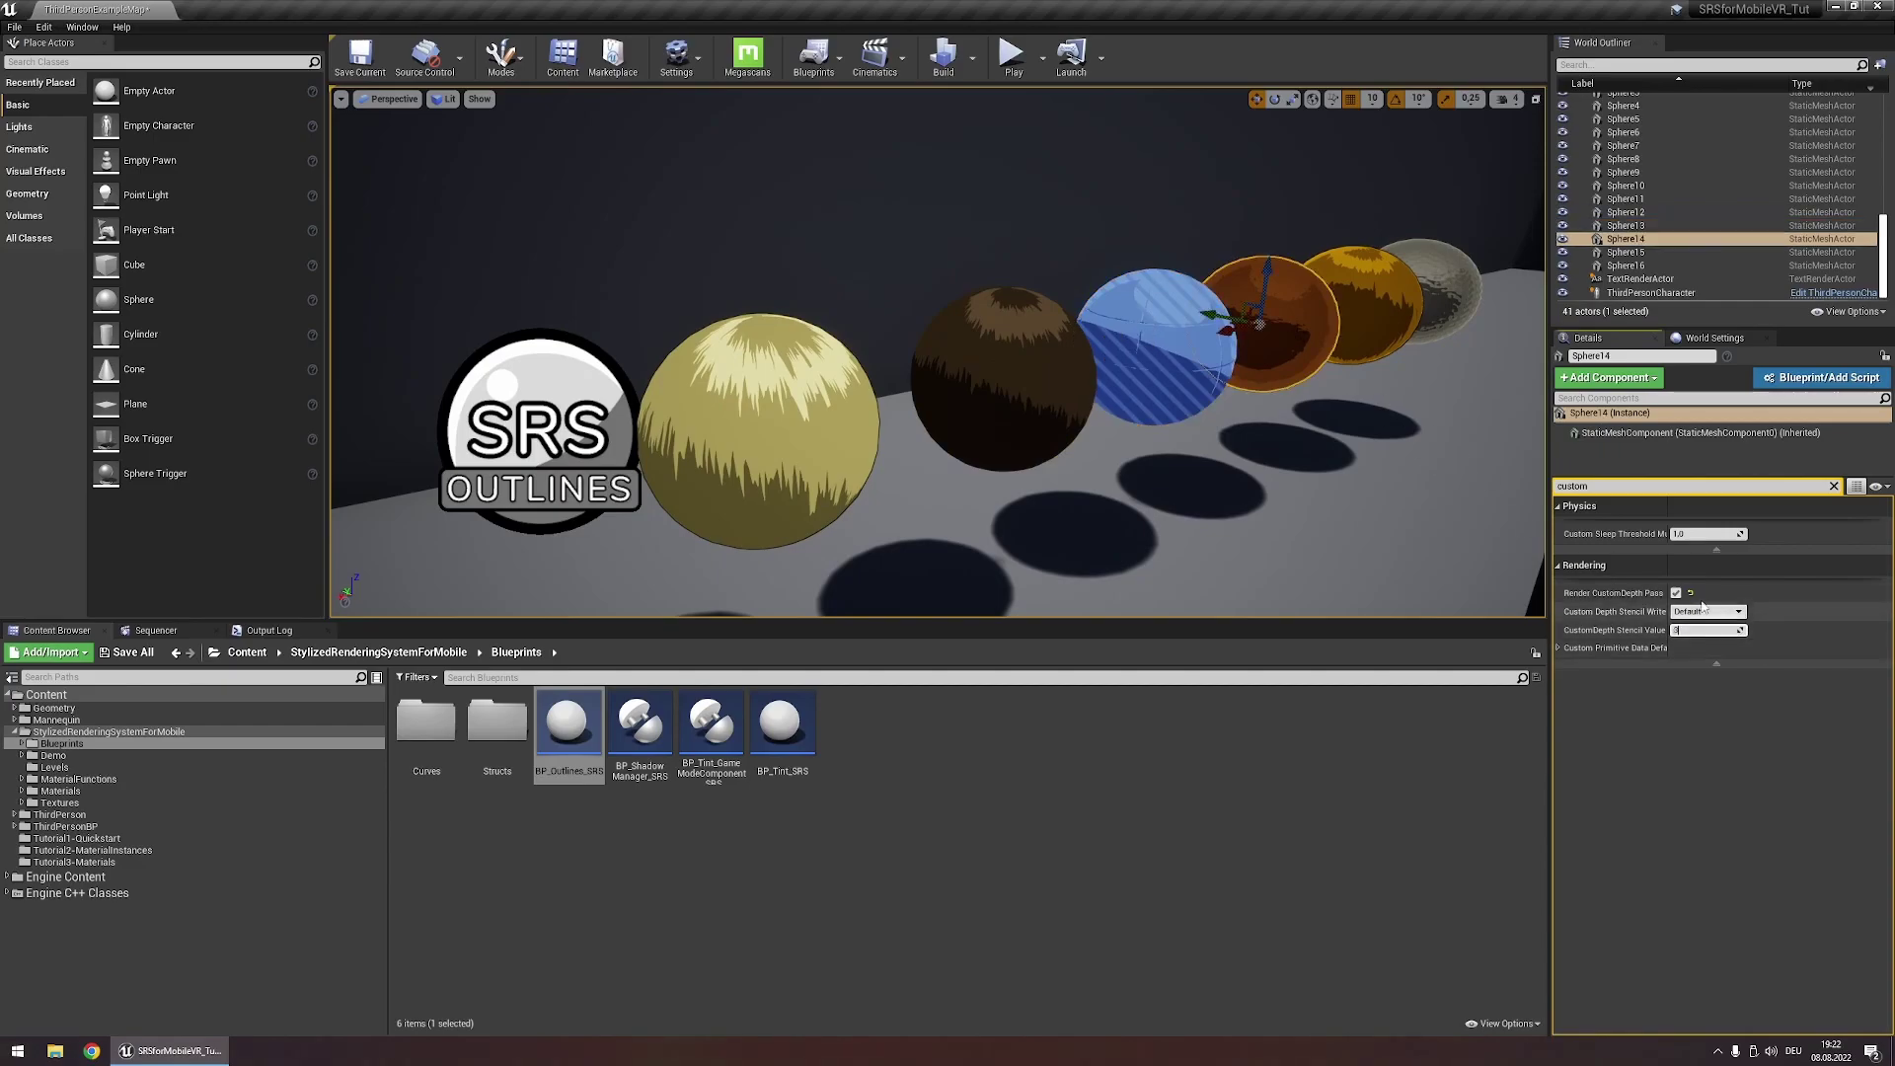
{"action": "left_click", "coordinate": [1389, 342]}
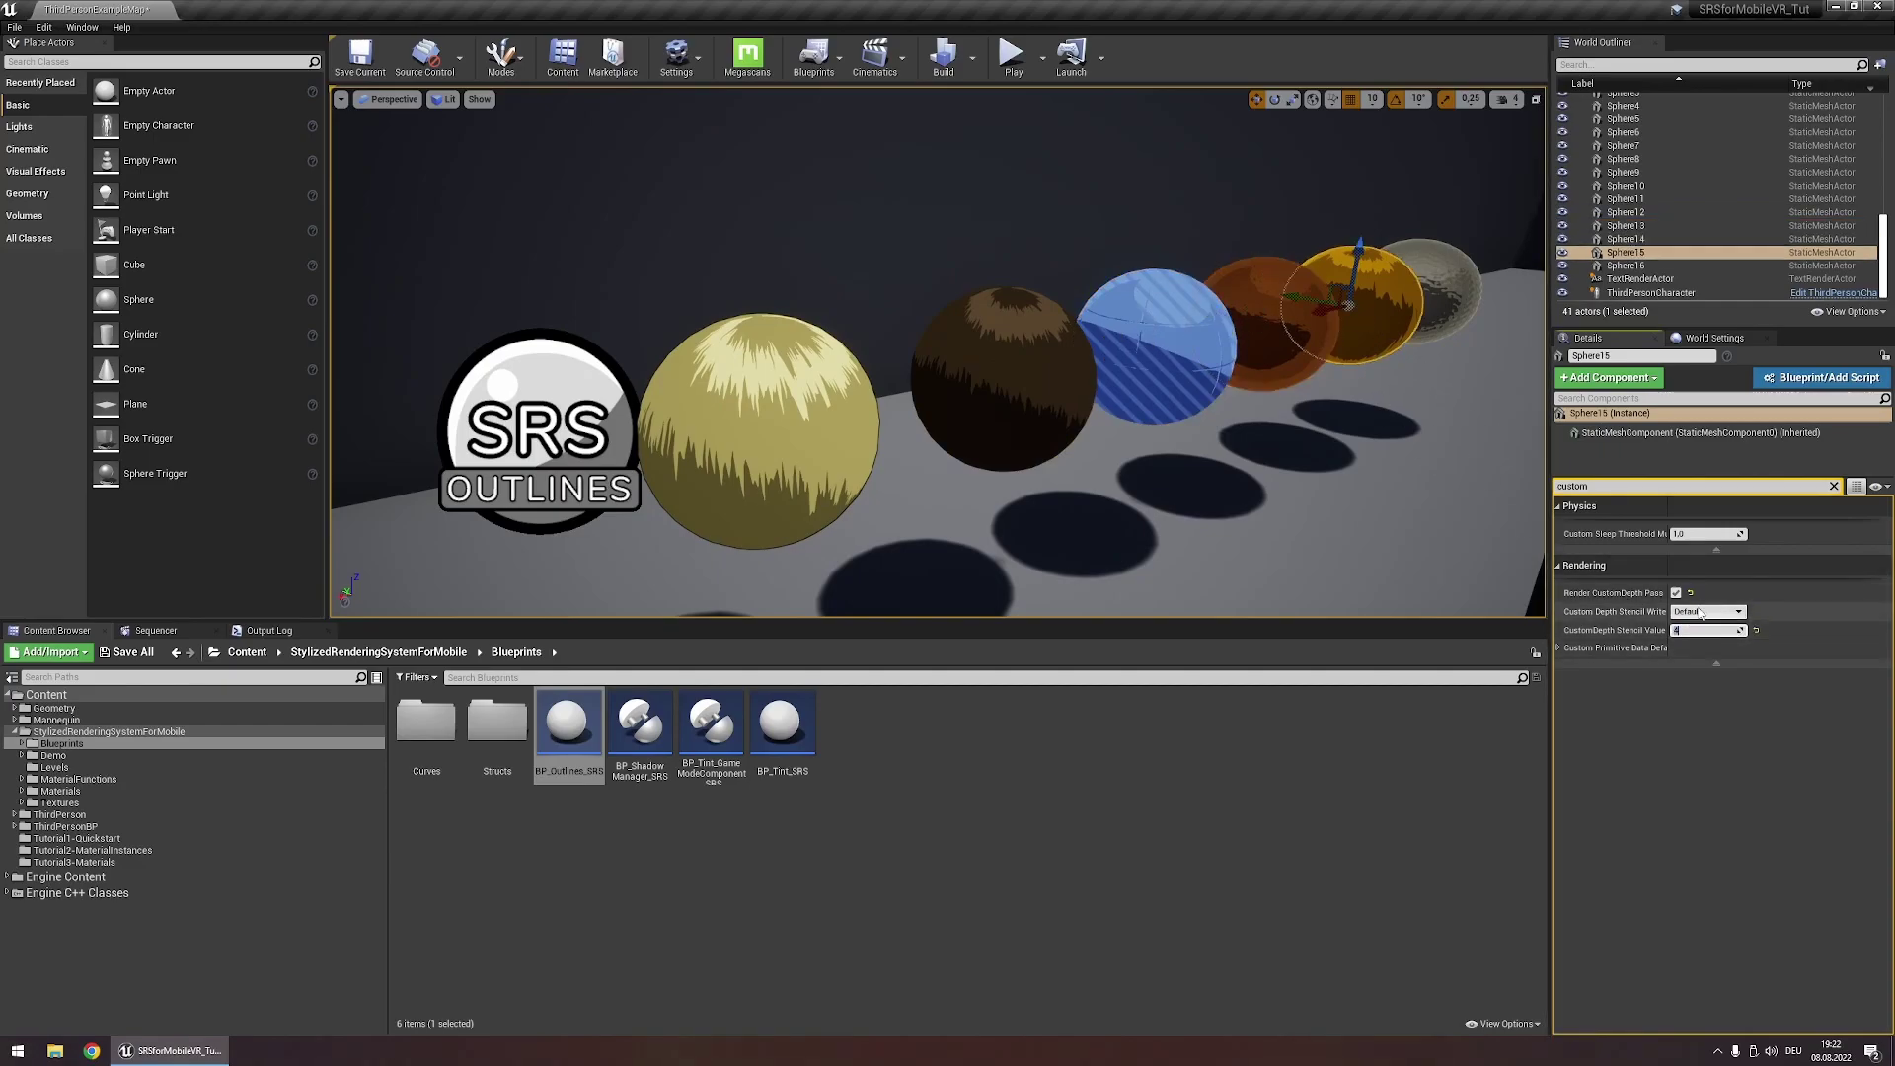
{"action": "left_click", "coordinate": [1832, 485]}
{"action": "left_click", "coordinate": [1165, 232]}
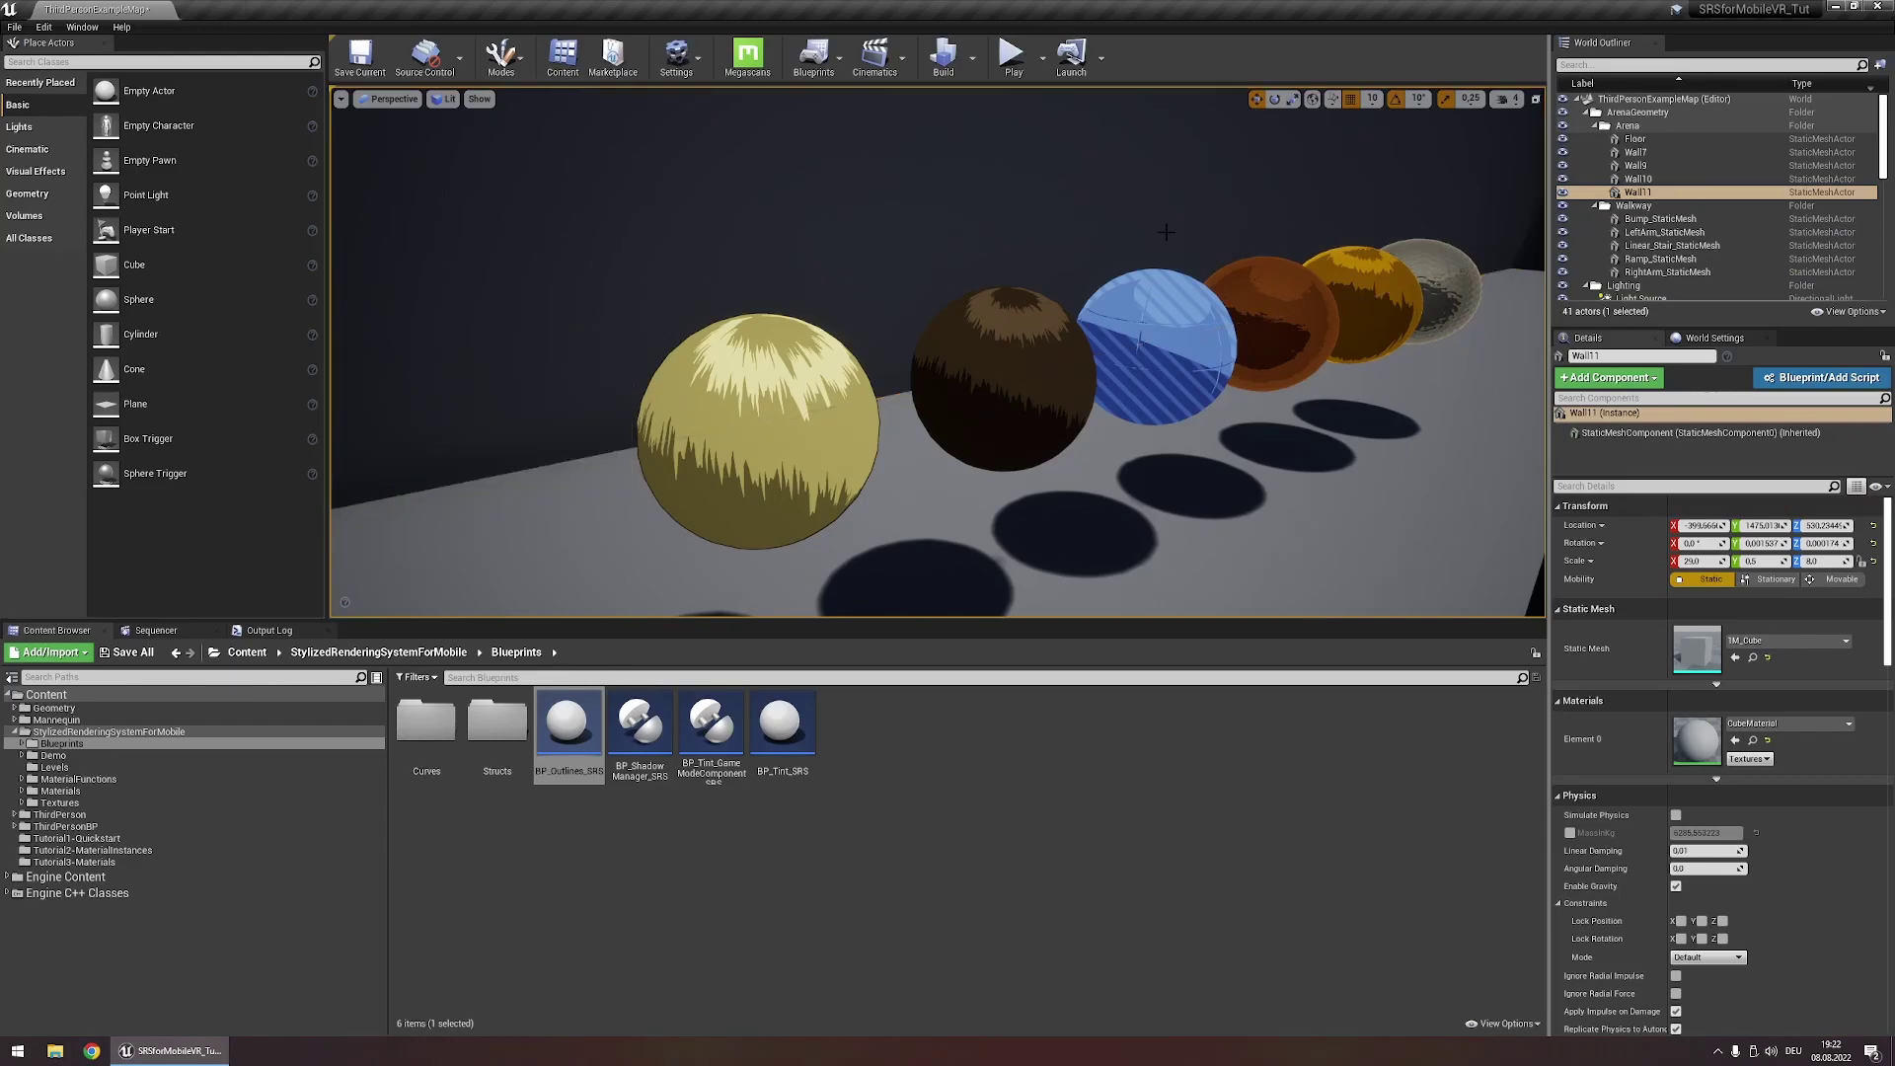
{"action": "key", "text": "g"}
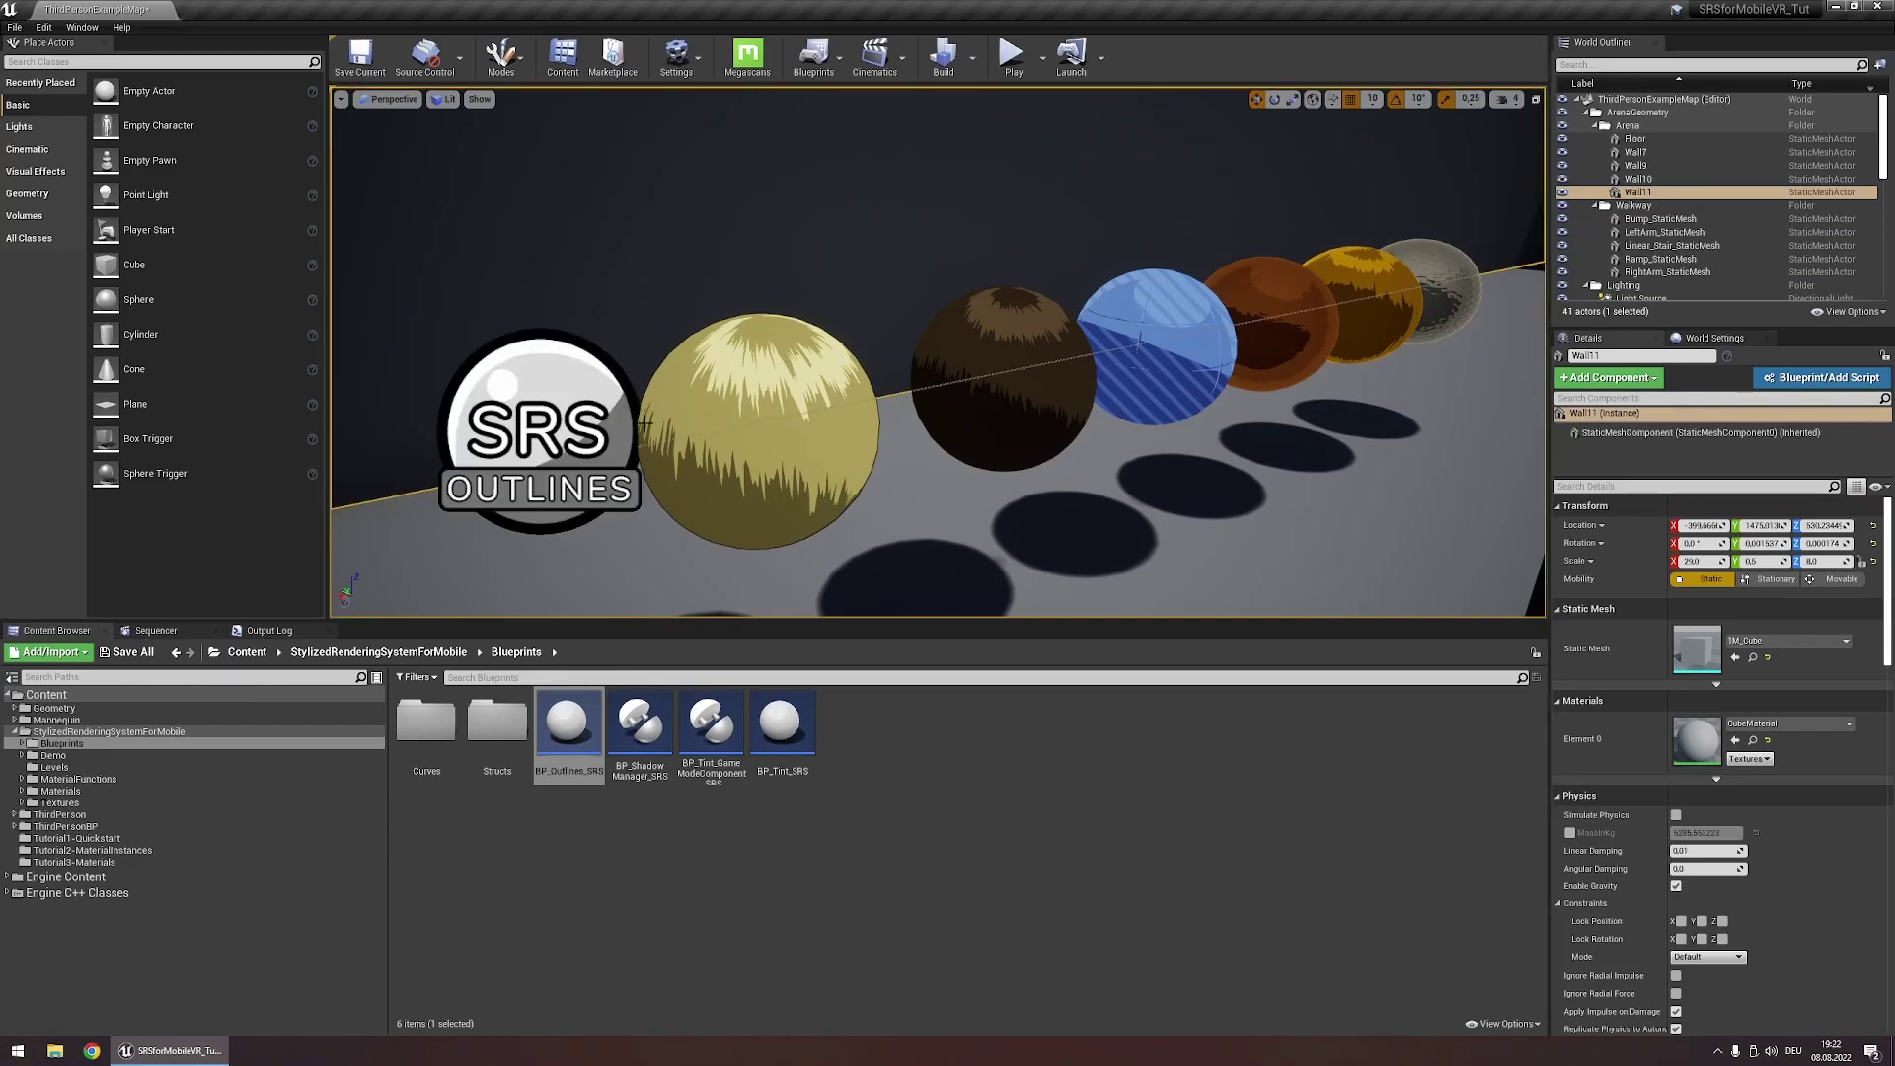
Set the Thickness of the outlines actor's first outline type to 4
{"action": "left_click", "coordinate": [590, 464]}
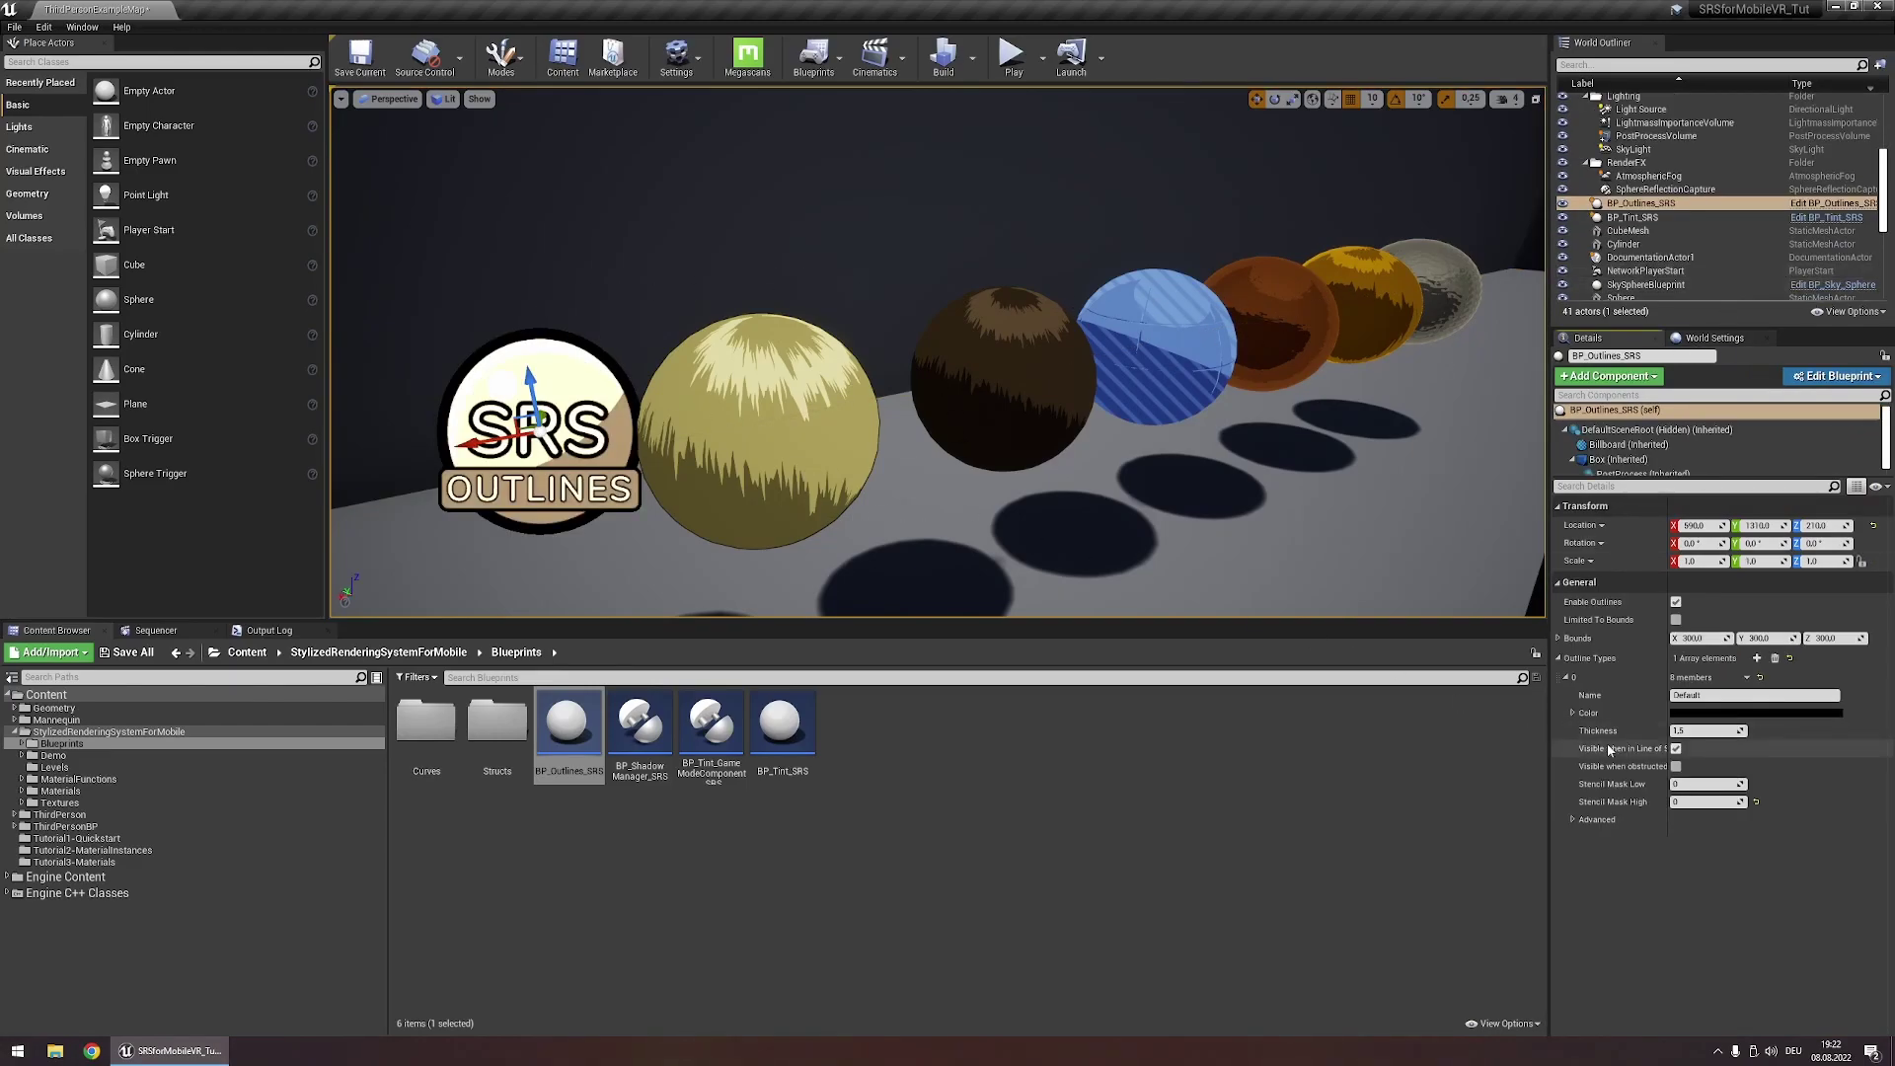
{"action": "left_click", "coordinate": [1731, 731]}
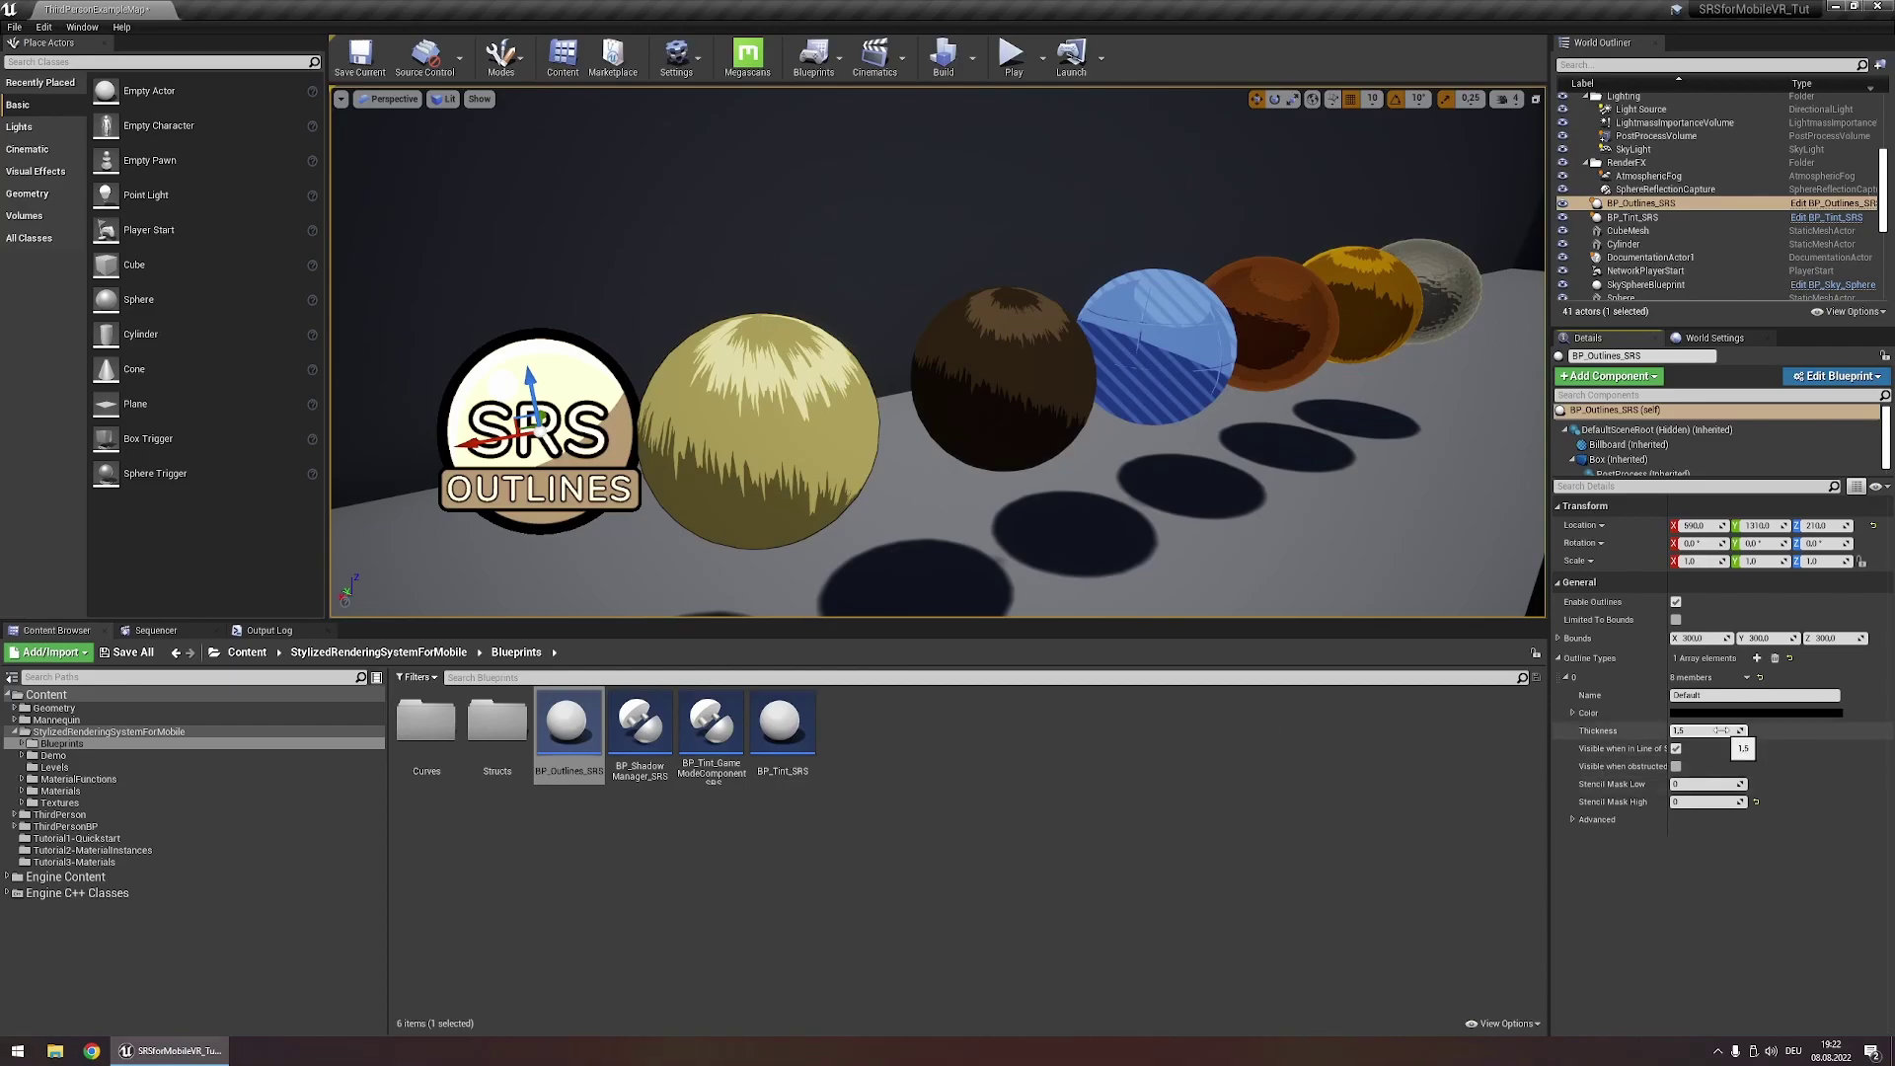
{"action": "type", "text": "4"}
{"action": "key", "text": "Return"}
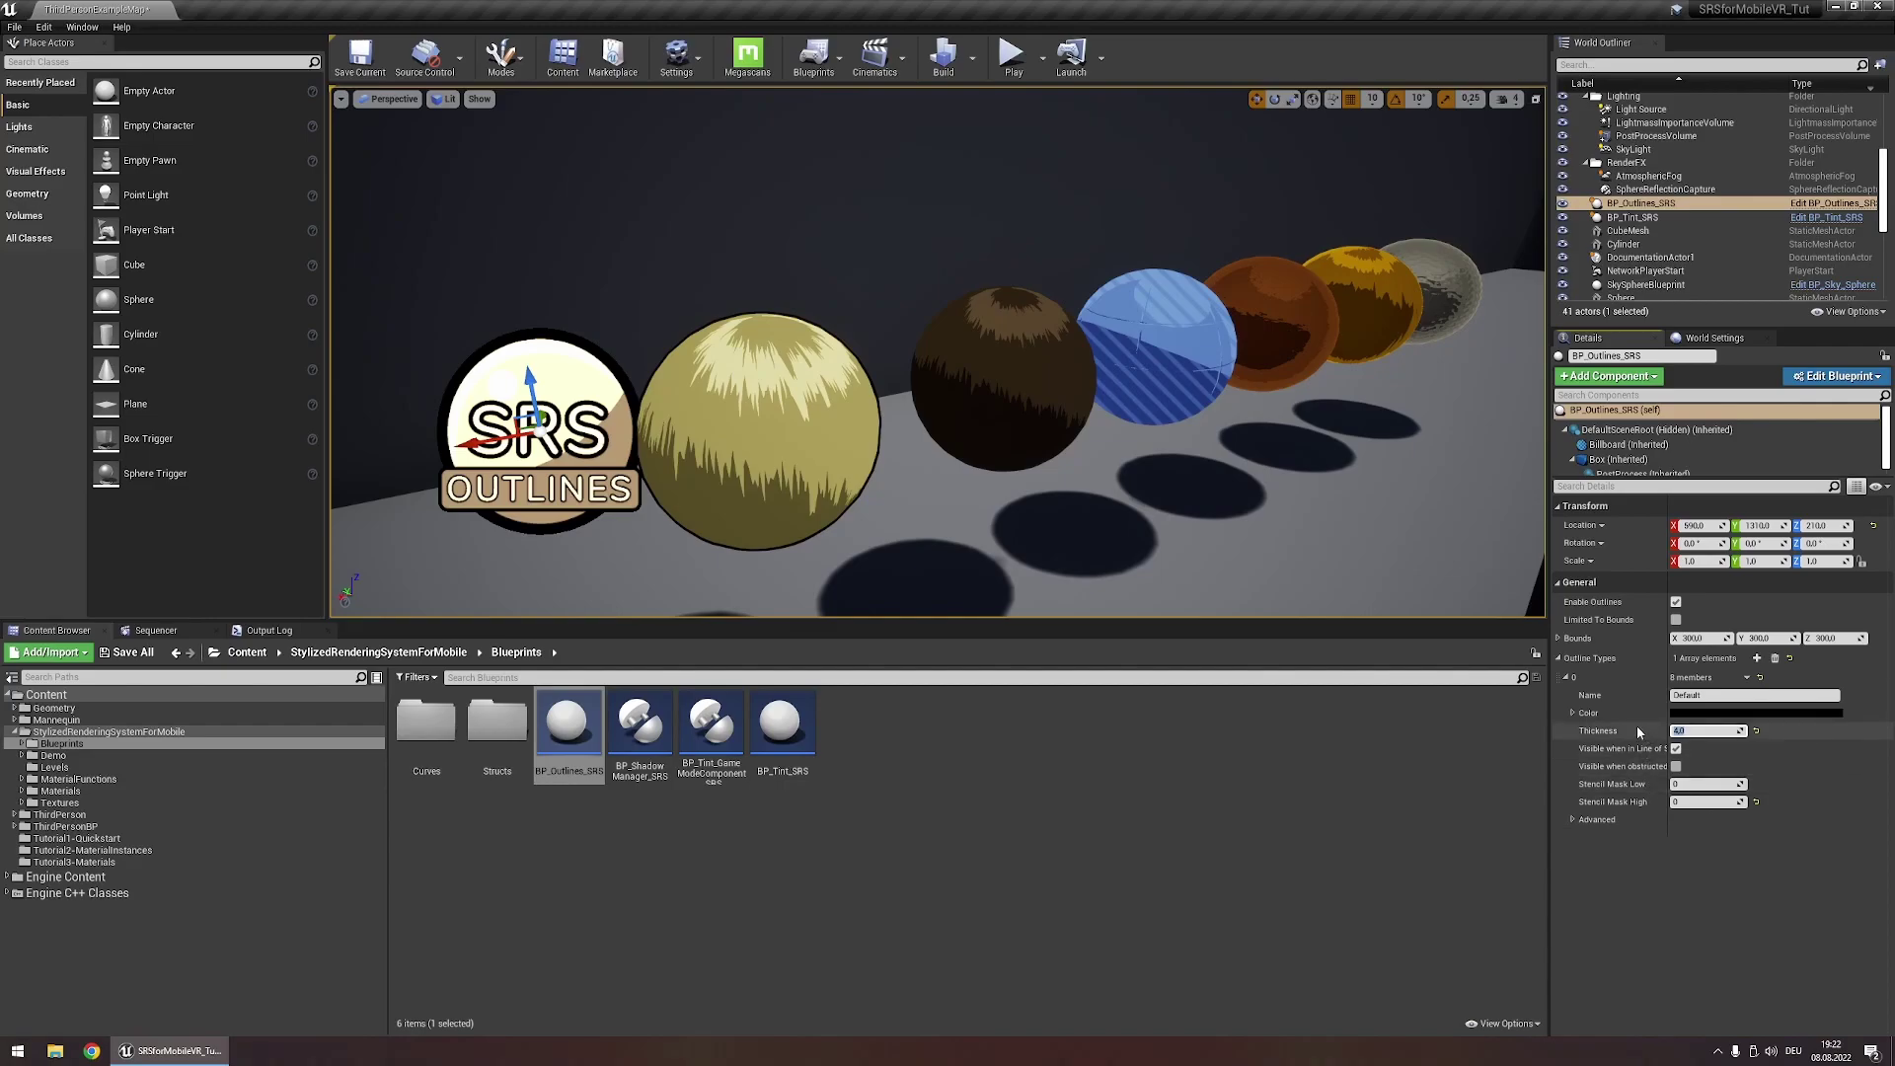
Rename the first outline type as "Standard Outline"
{"action": "left_click", "coordinate": [1697, 696]}
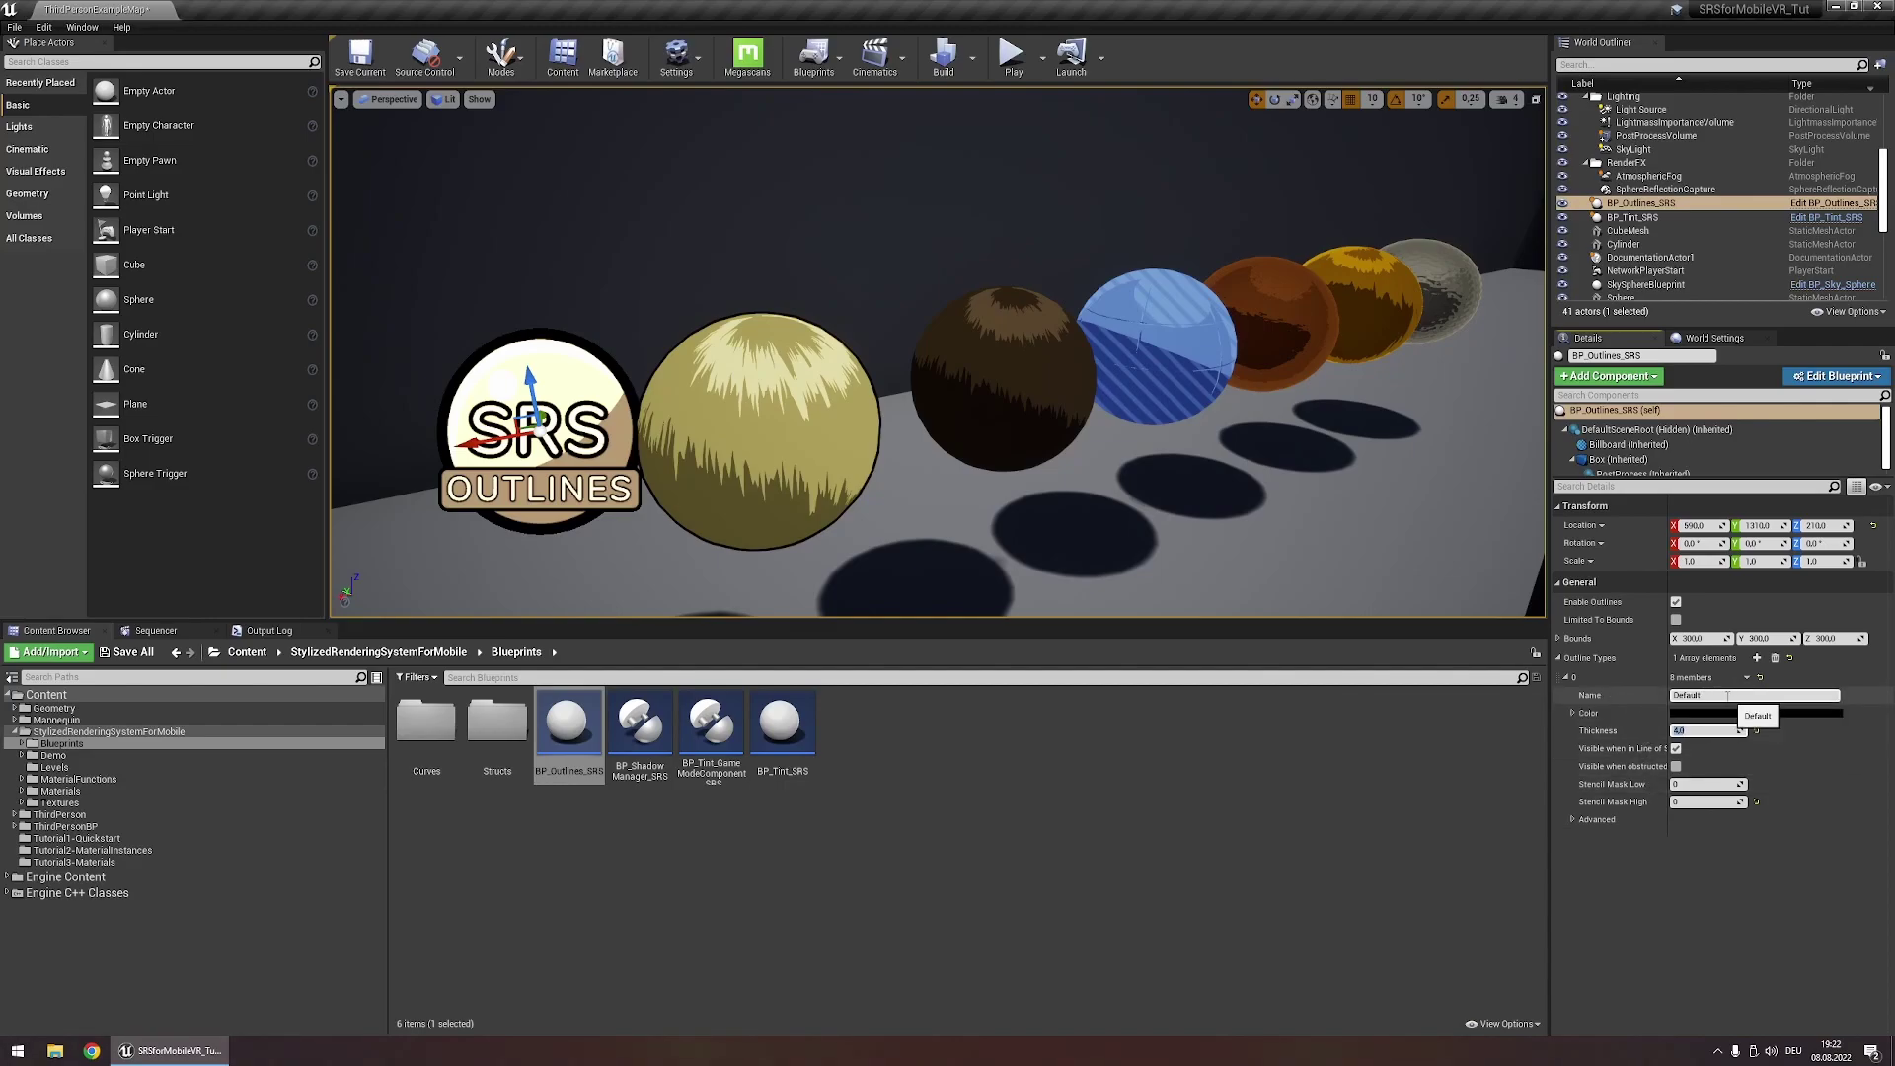
{"action": "type", "text": "Standard"}
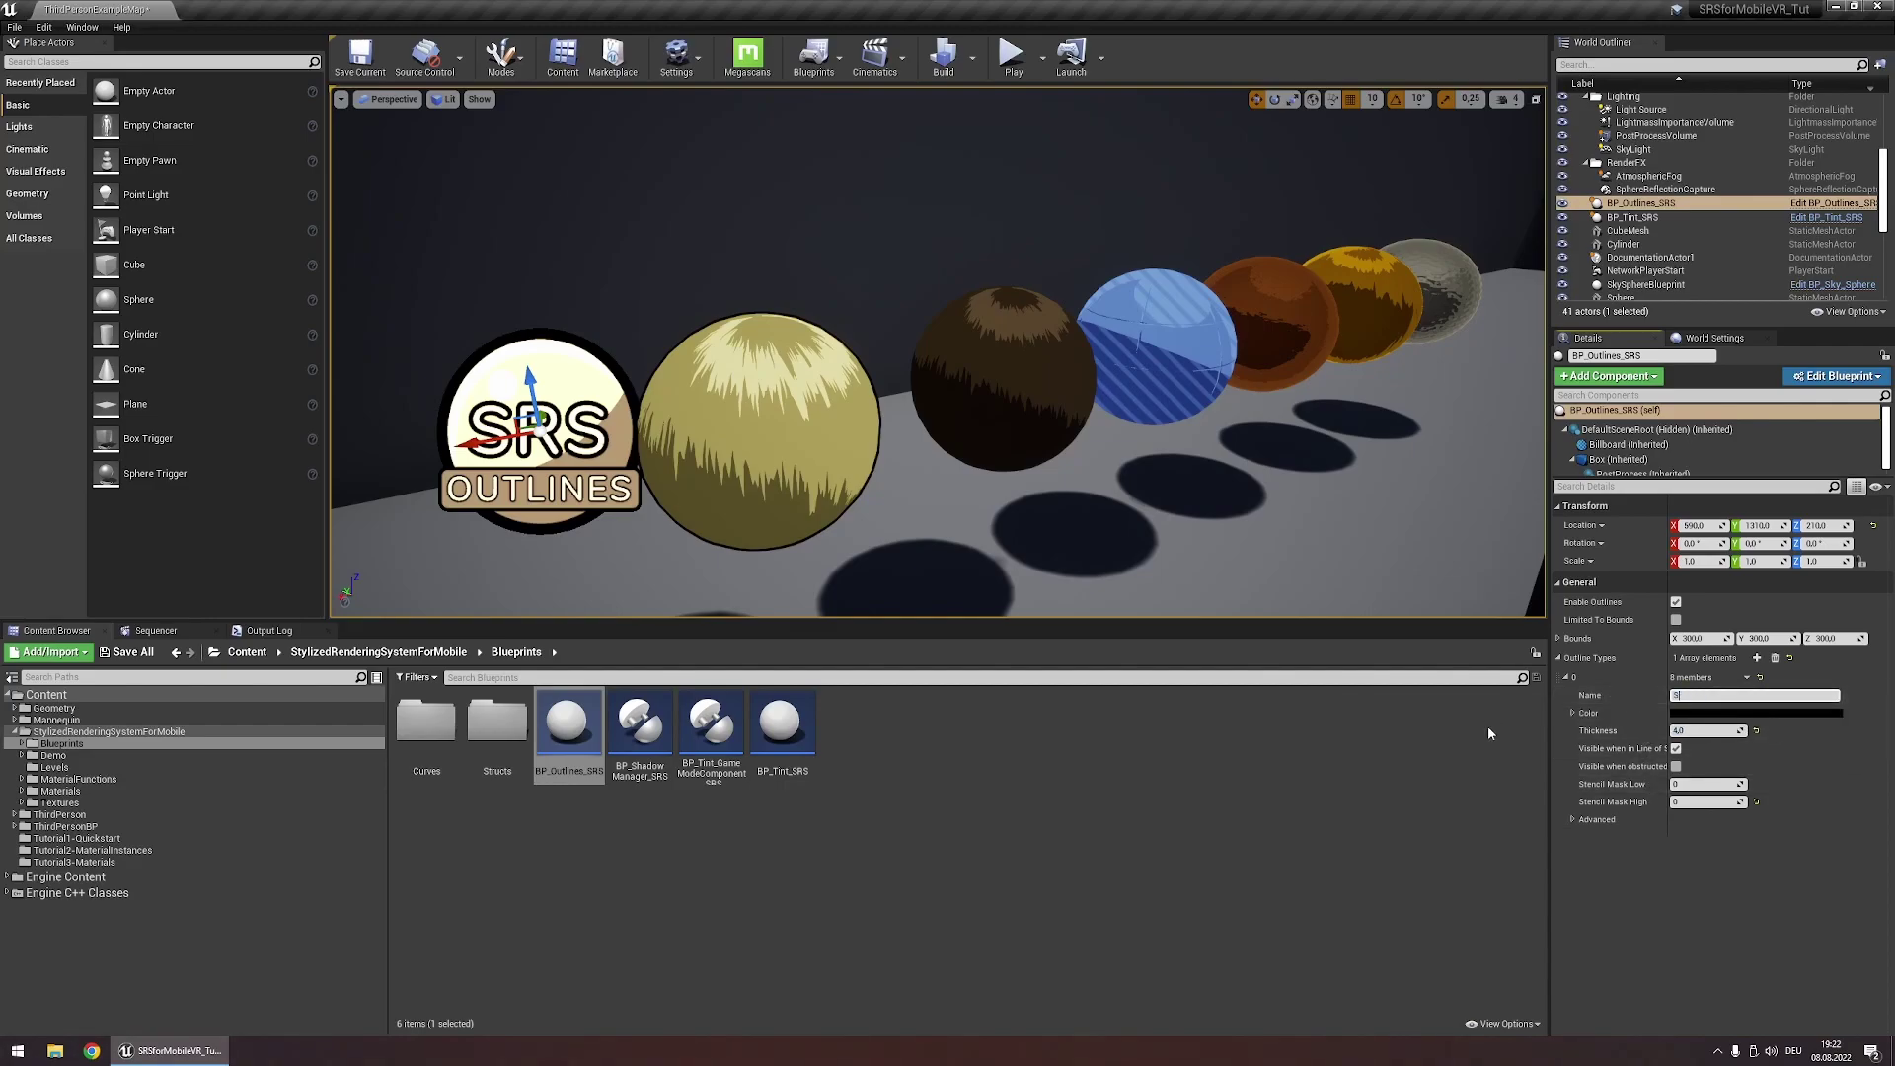
{"action": "type", "text": " Outline"}
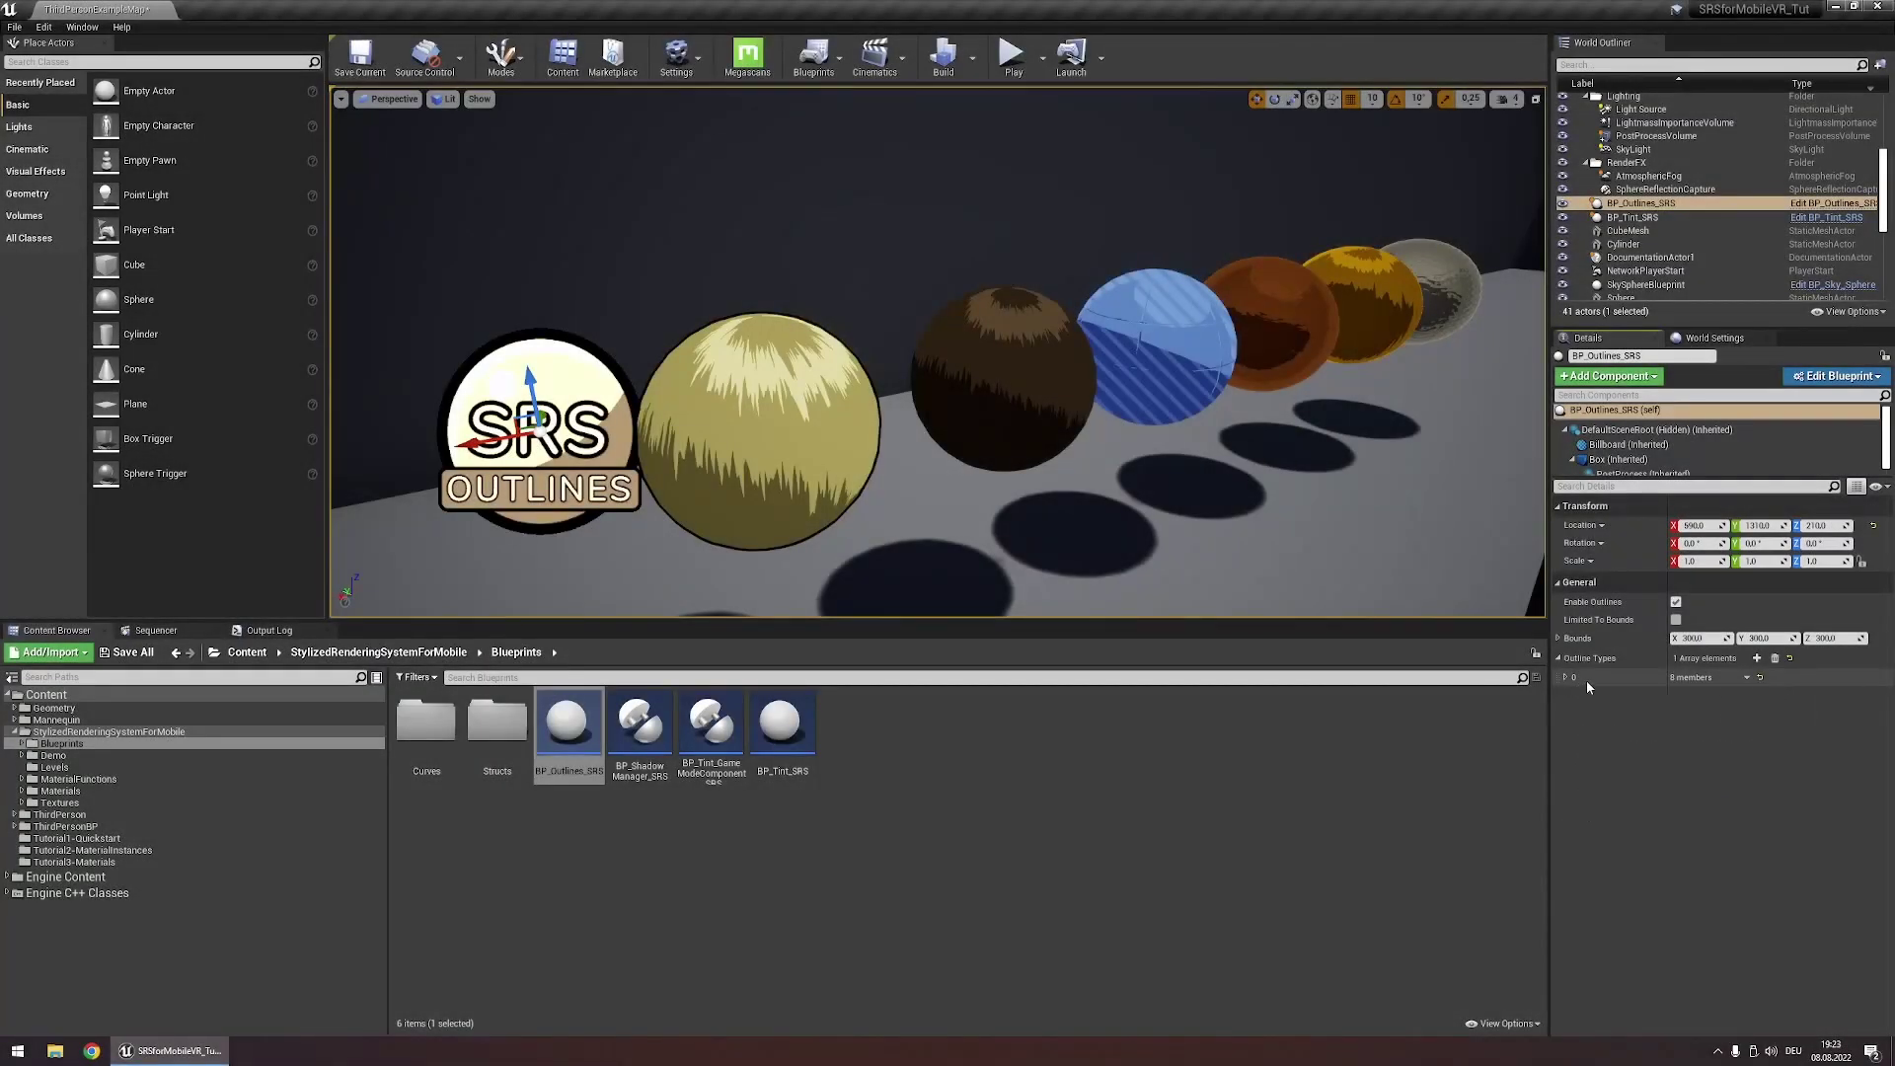
Collapse the first outline type, add a second element to Outline Types and expand its settings
{"action": "left_click", "coordinate": [1566, 677]}
{"action": "left_click", "coordinate": [1755, 657]}
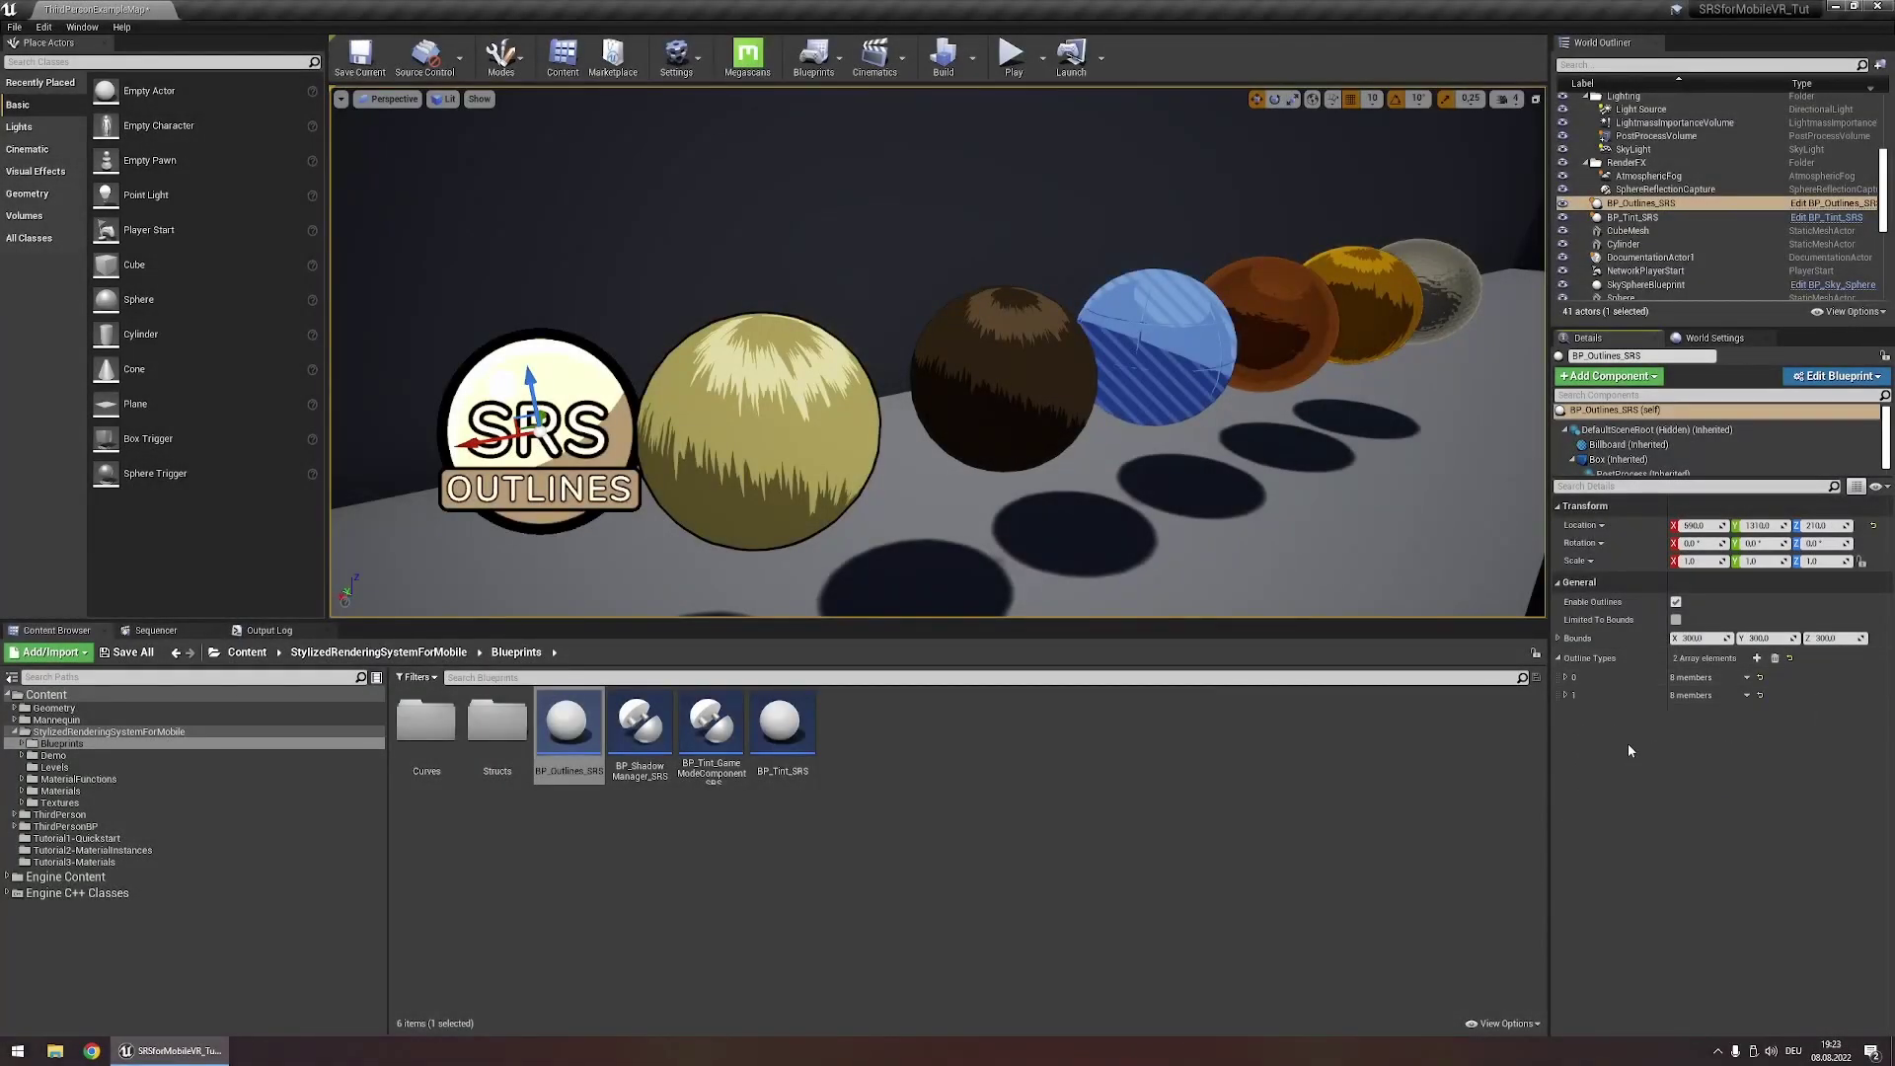
{"action": "left_click", "coordinate": [1566, 695]}
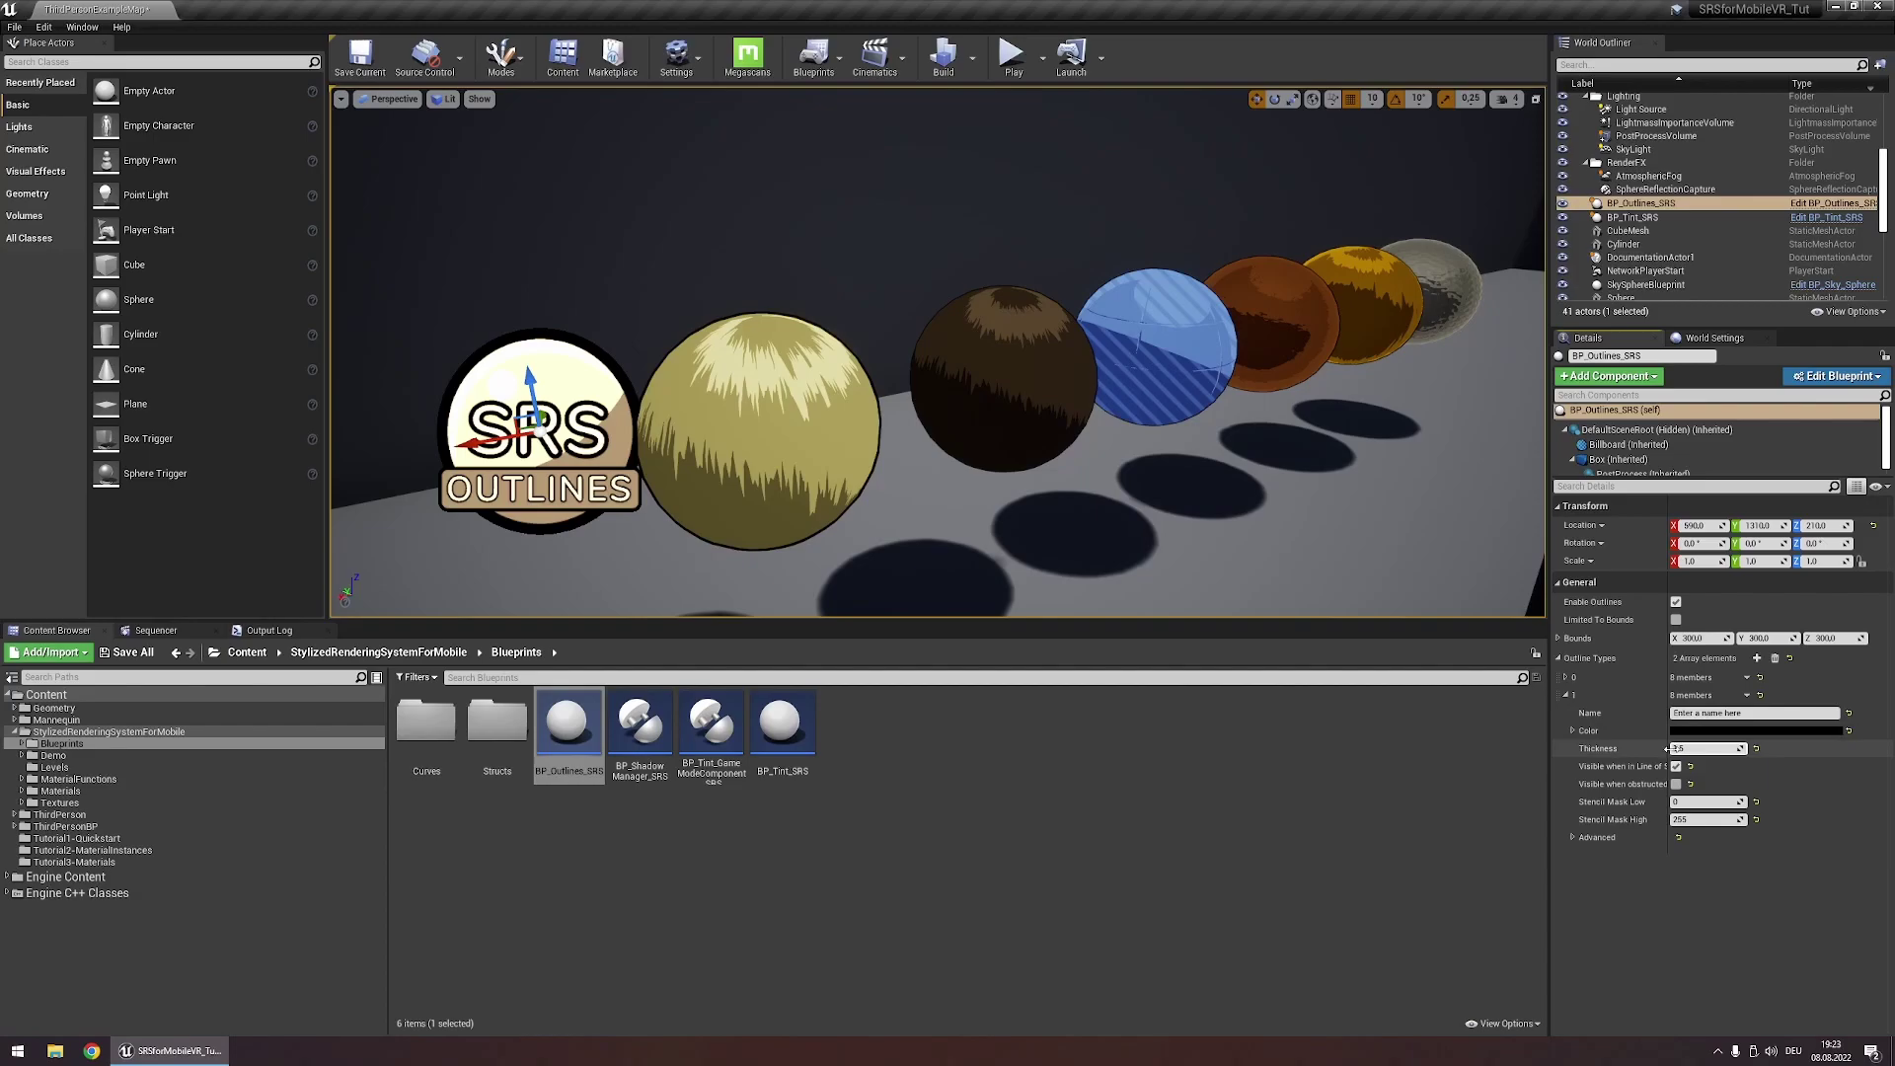
Give the second outline type a glowing red color by raising the color's brightness value (V) to 100
{"action": "left_click", "coordinate": [1737, 730]}
{"action": "left_click_drag", "start_coordinate": [1547, 834], "coordinate": [1547, 635]}
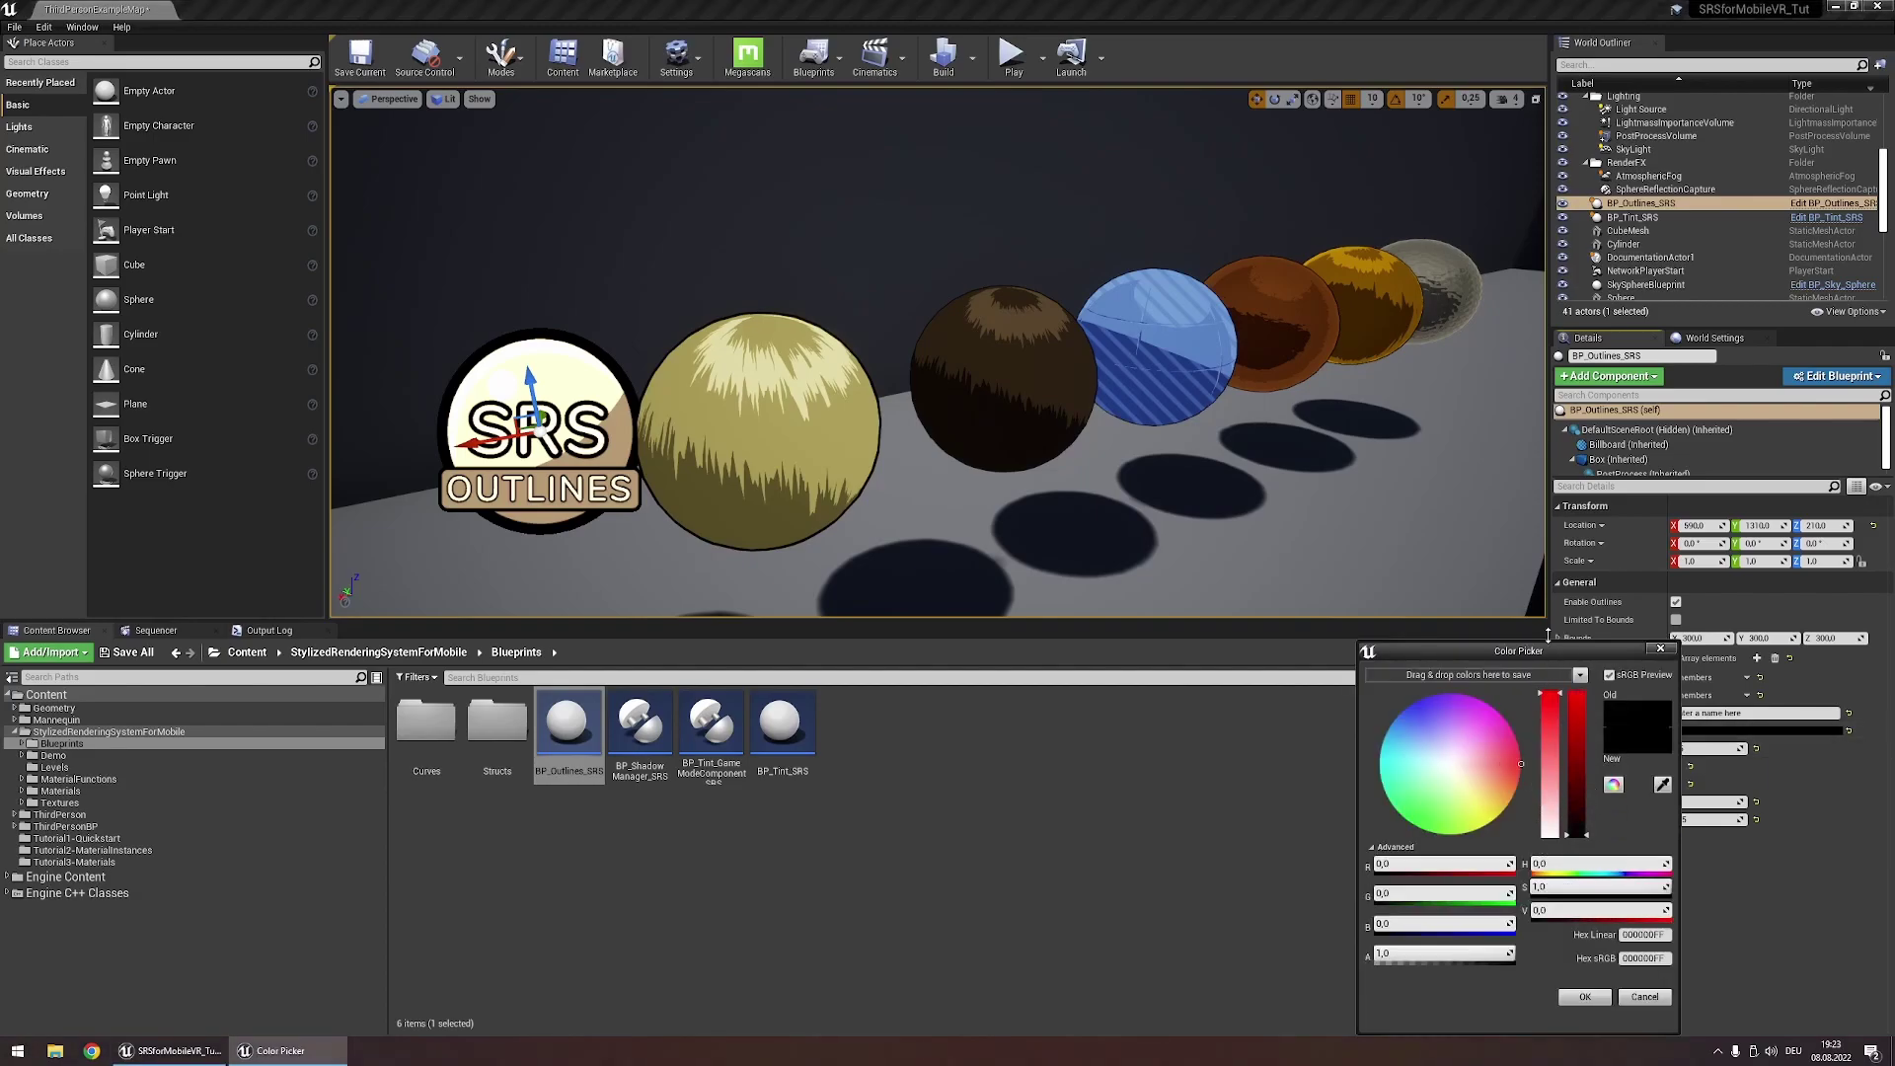
{"action": "left_click_drag", "start_coordinate": [1579, 767], "coordinate": [1579, 583]}
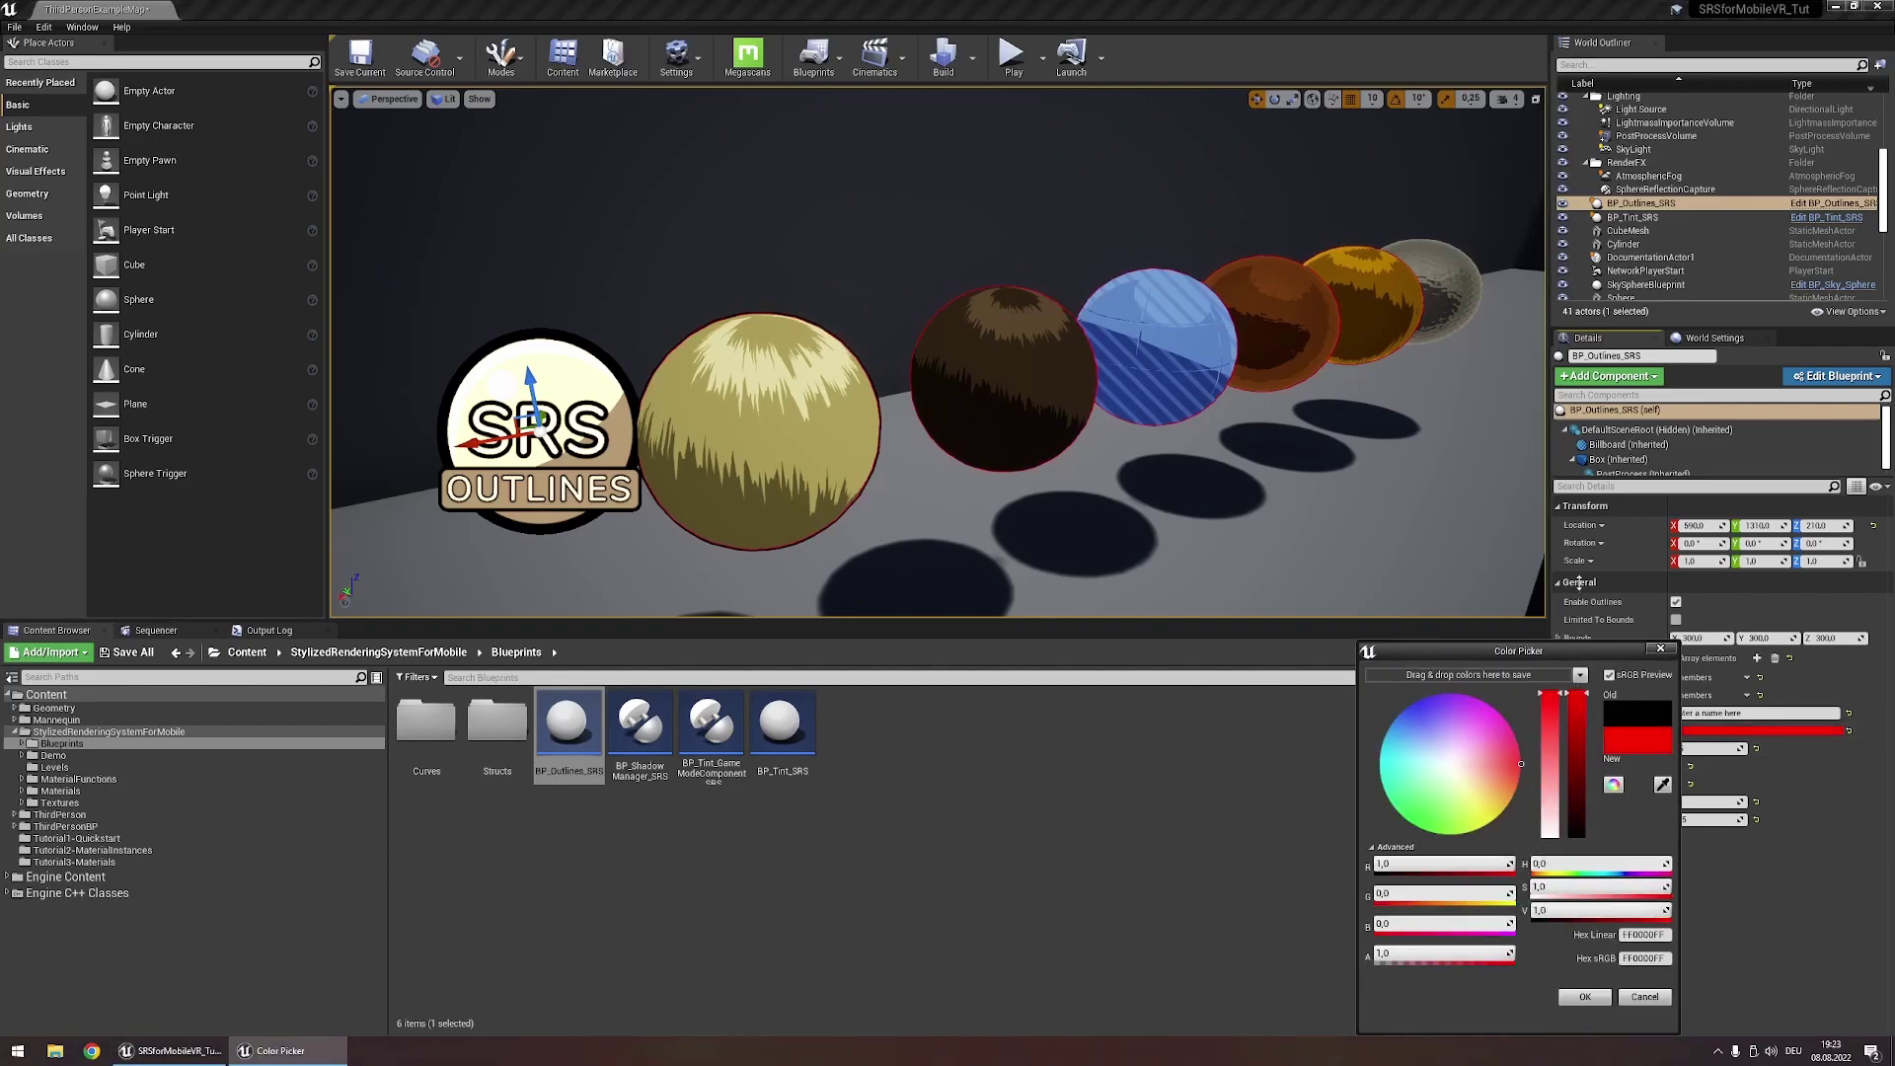
{"action": "left_click", "coordinate": [1535, 910]}
{"action": "type", "text": "30"}
{"action": "key", "text": "Return"}
{"action": "type", "text": "100"}
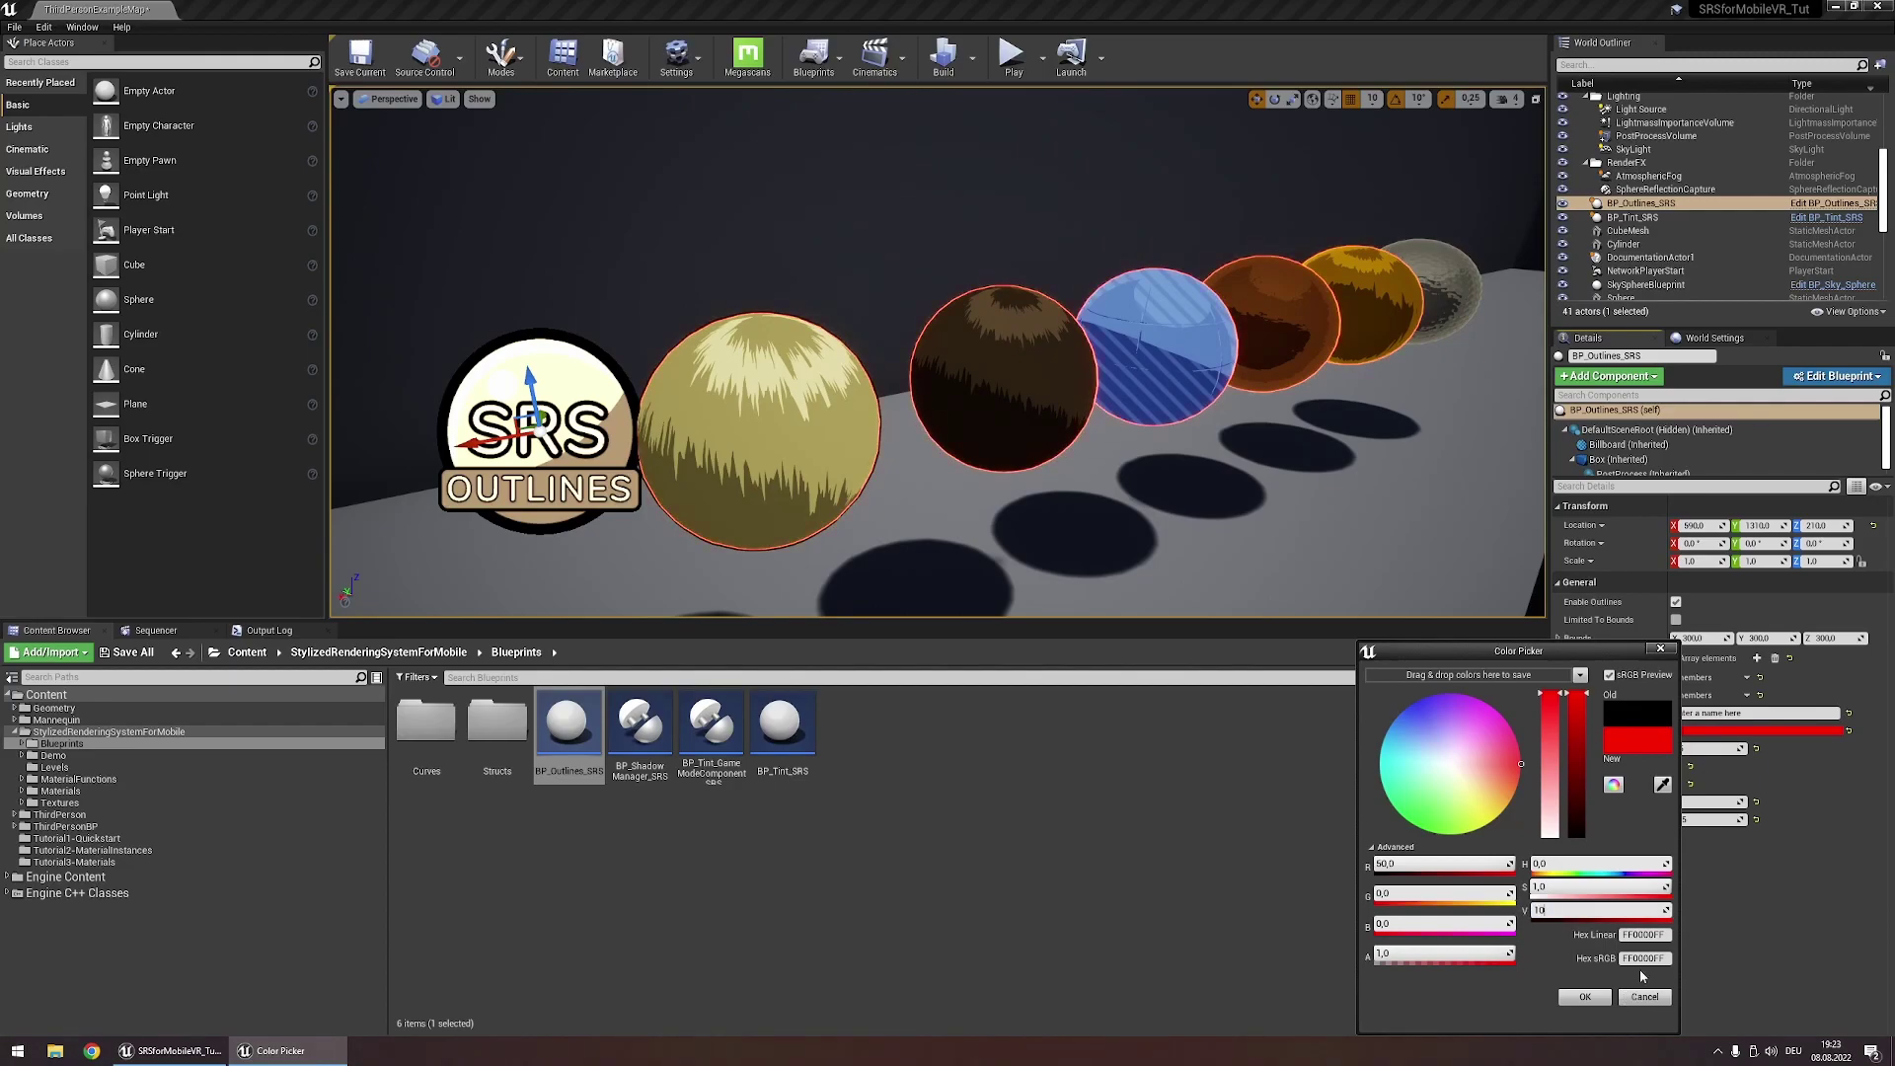
{"action": "key", "text": "Return"}
{"action": "left_click", "coordinate": [1584, 997]}
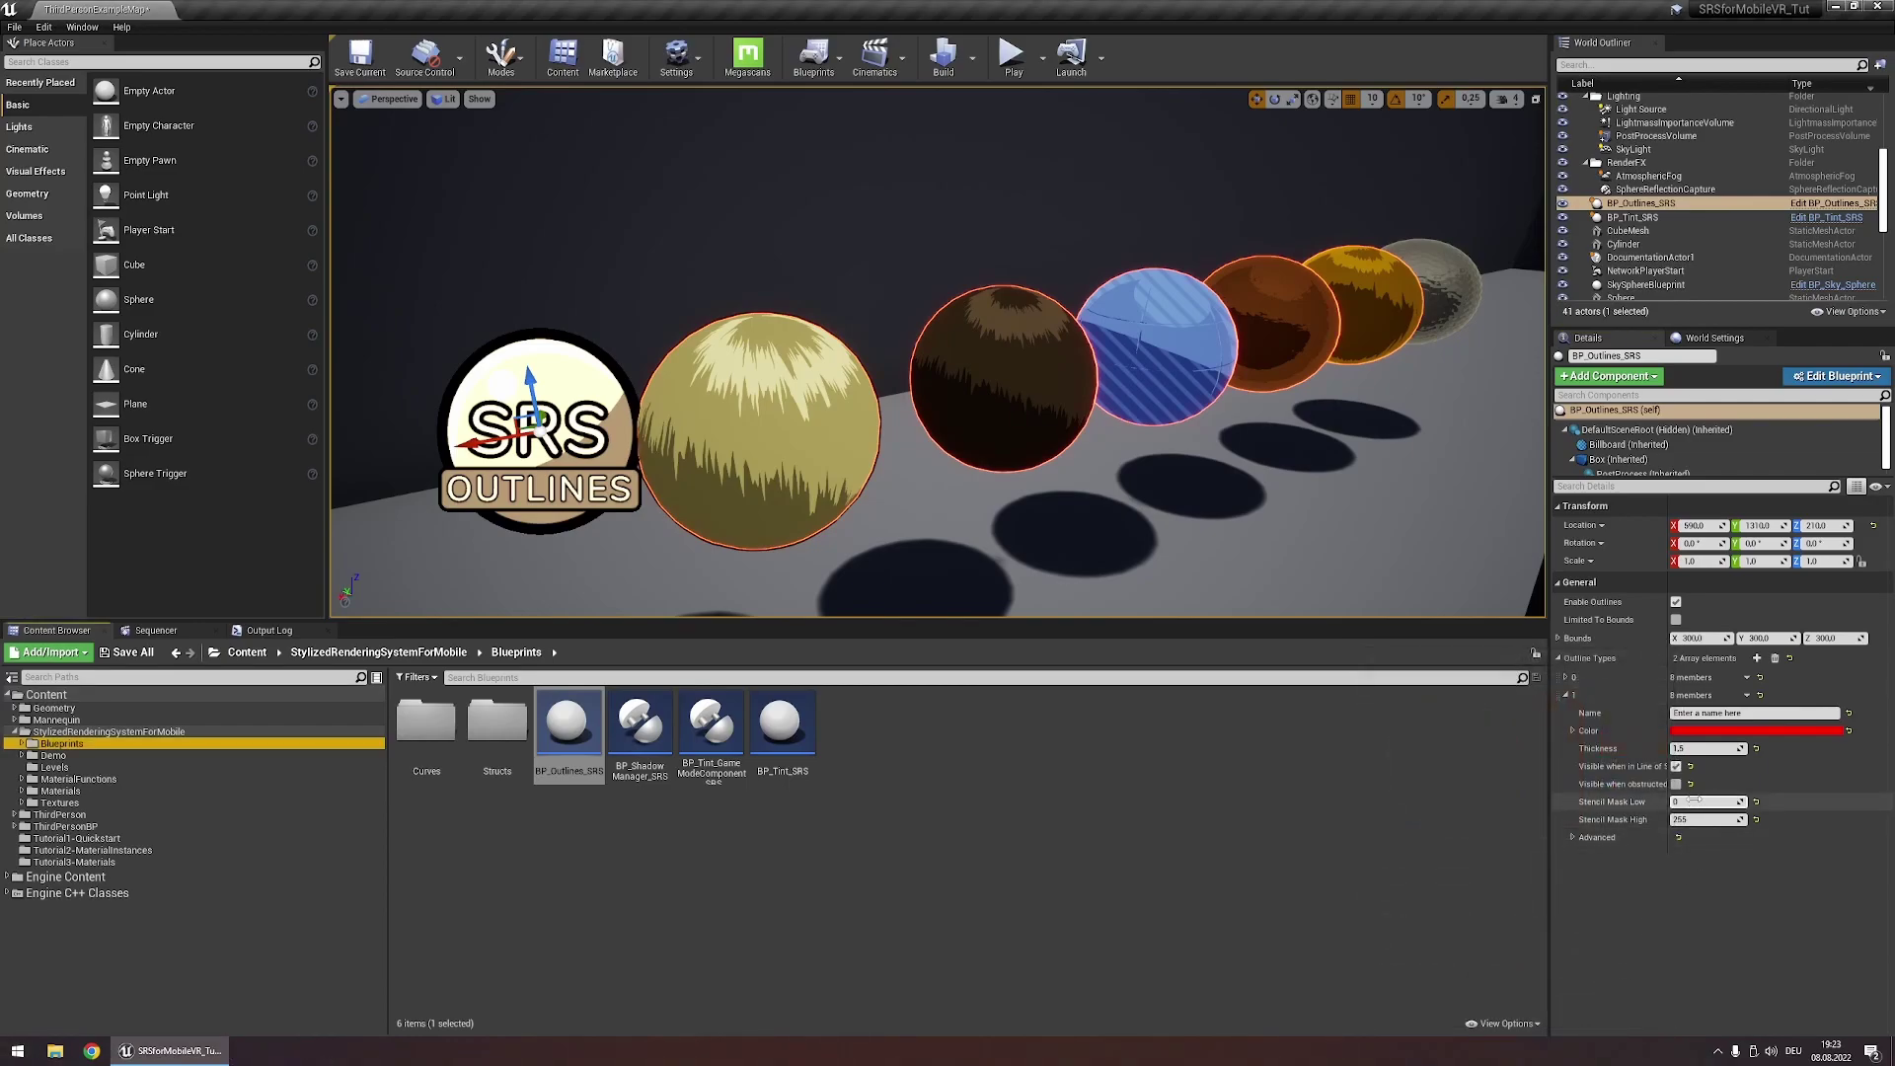
Set the second outline type's Thickness to 3 and both its Stencil Mask Low and High to 1
{"action": "type", "text": "3"}
{"action": "key", "text": "Return"}
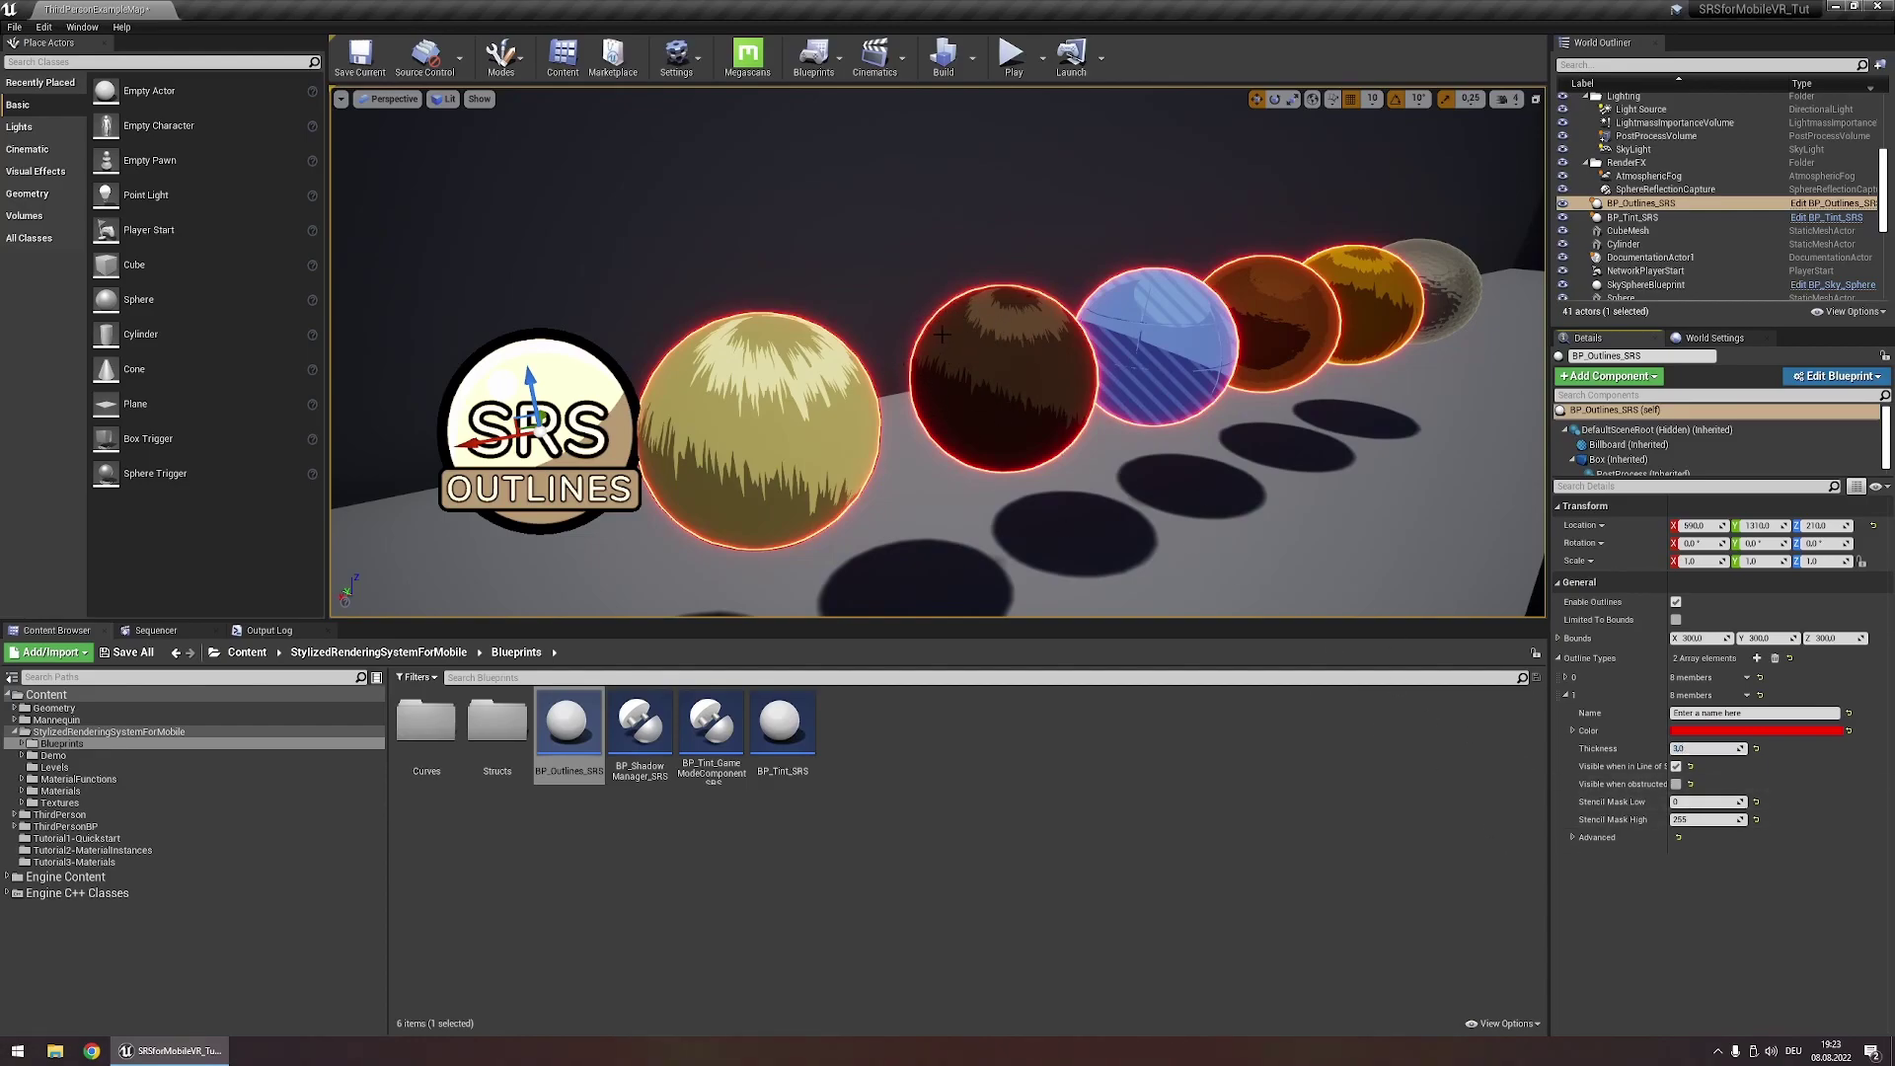
{"action": "left_click", "coordinate": [1697, 802]}
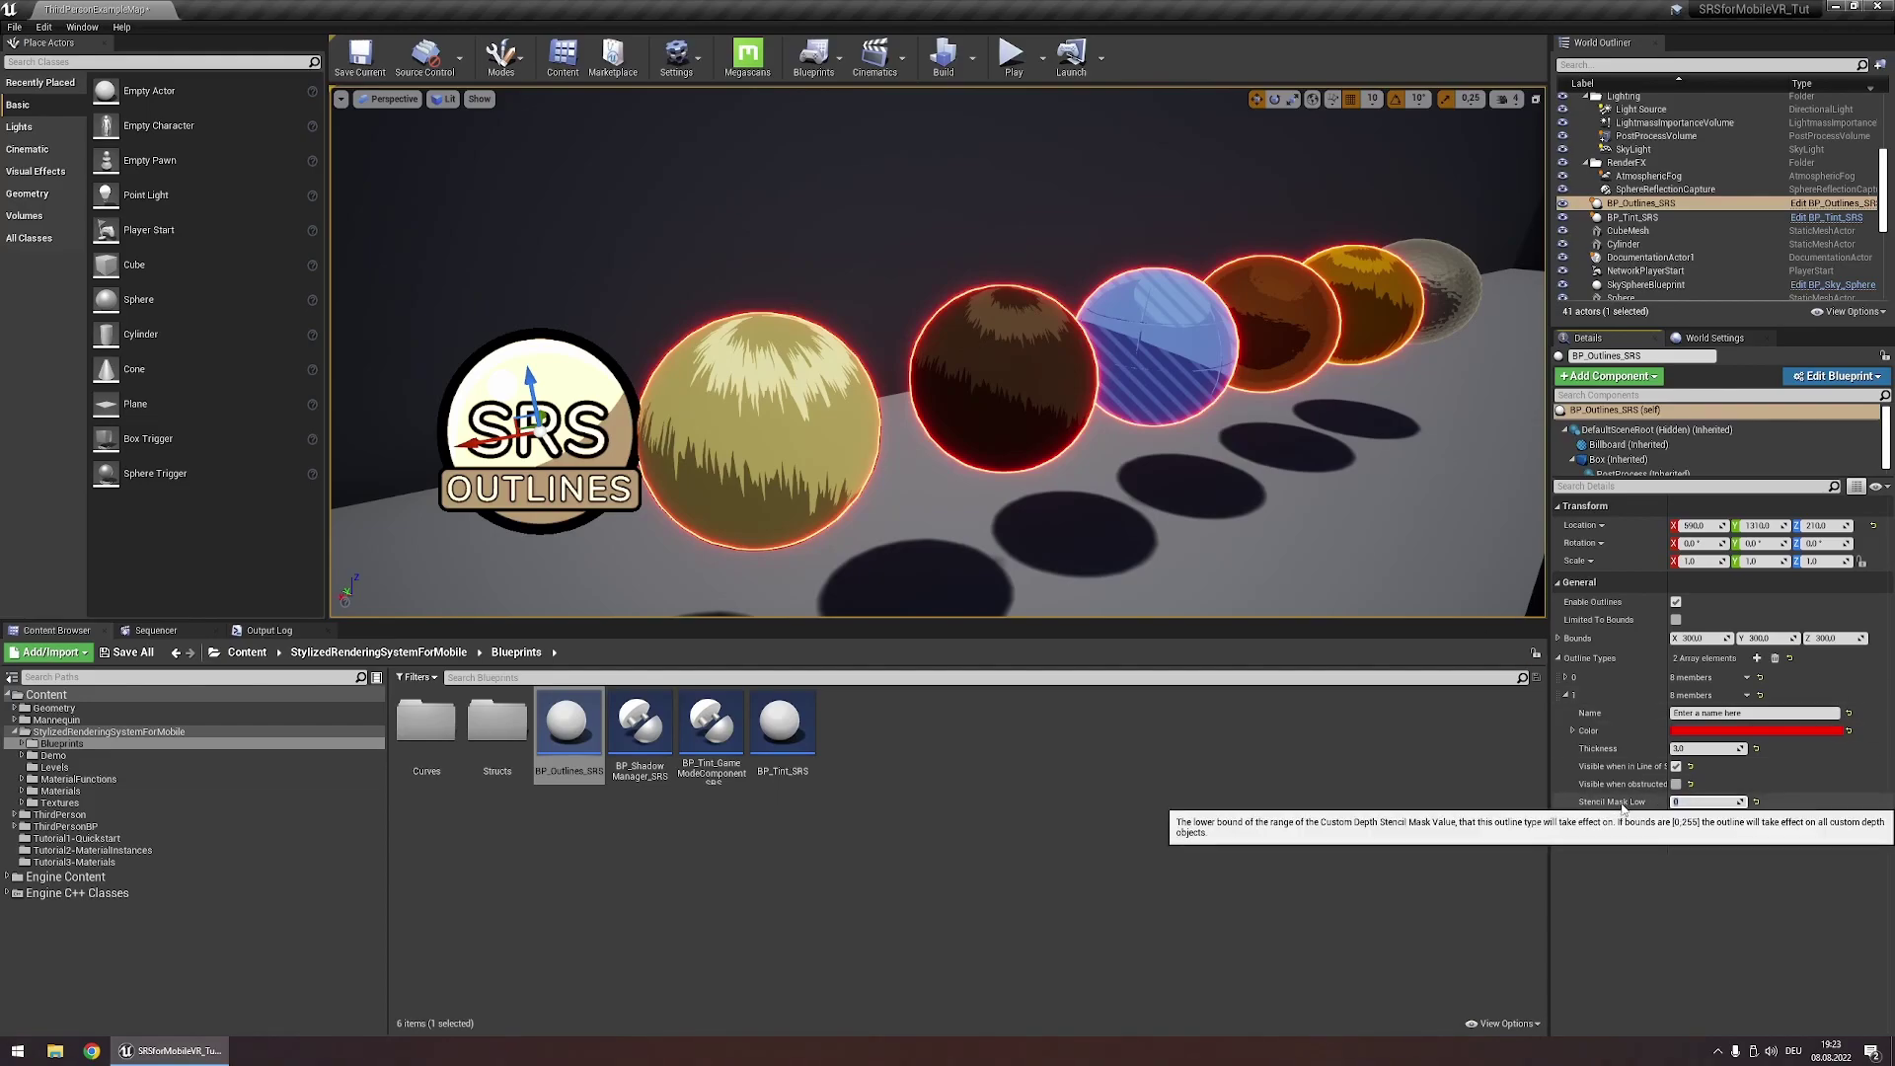
{"action": "type", "text": "1"}
{"action": "left_click", "coordinate": [1694, 820]}
{"action": "type", "text": "1"}
{"action": "key", "text": "Return"}
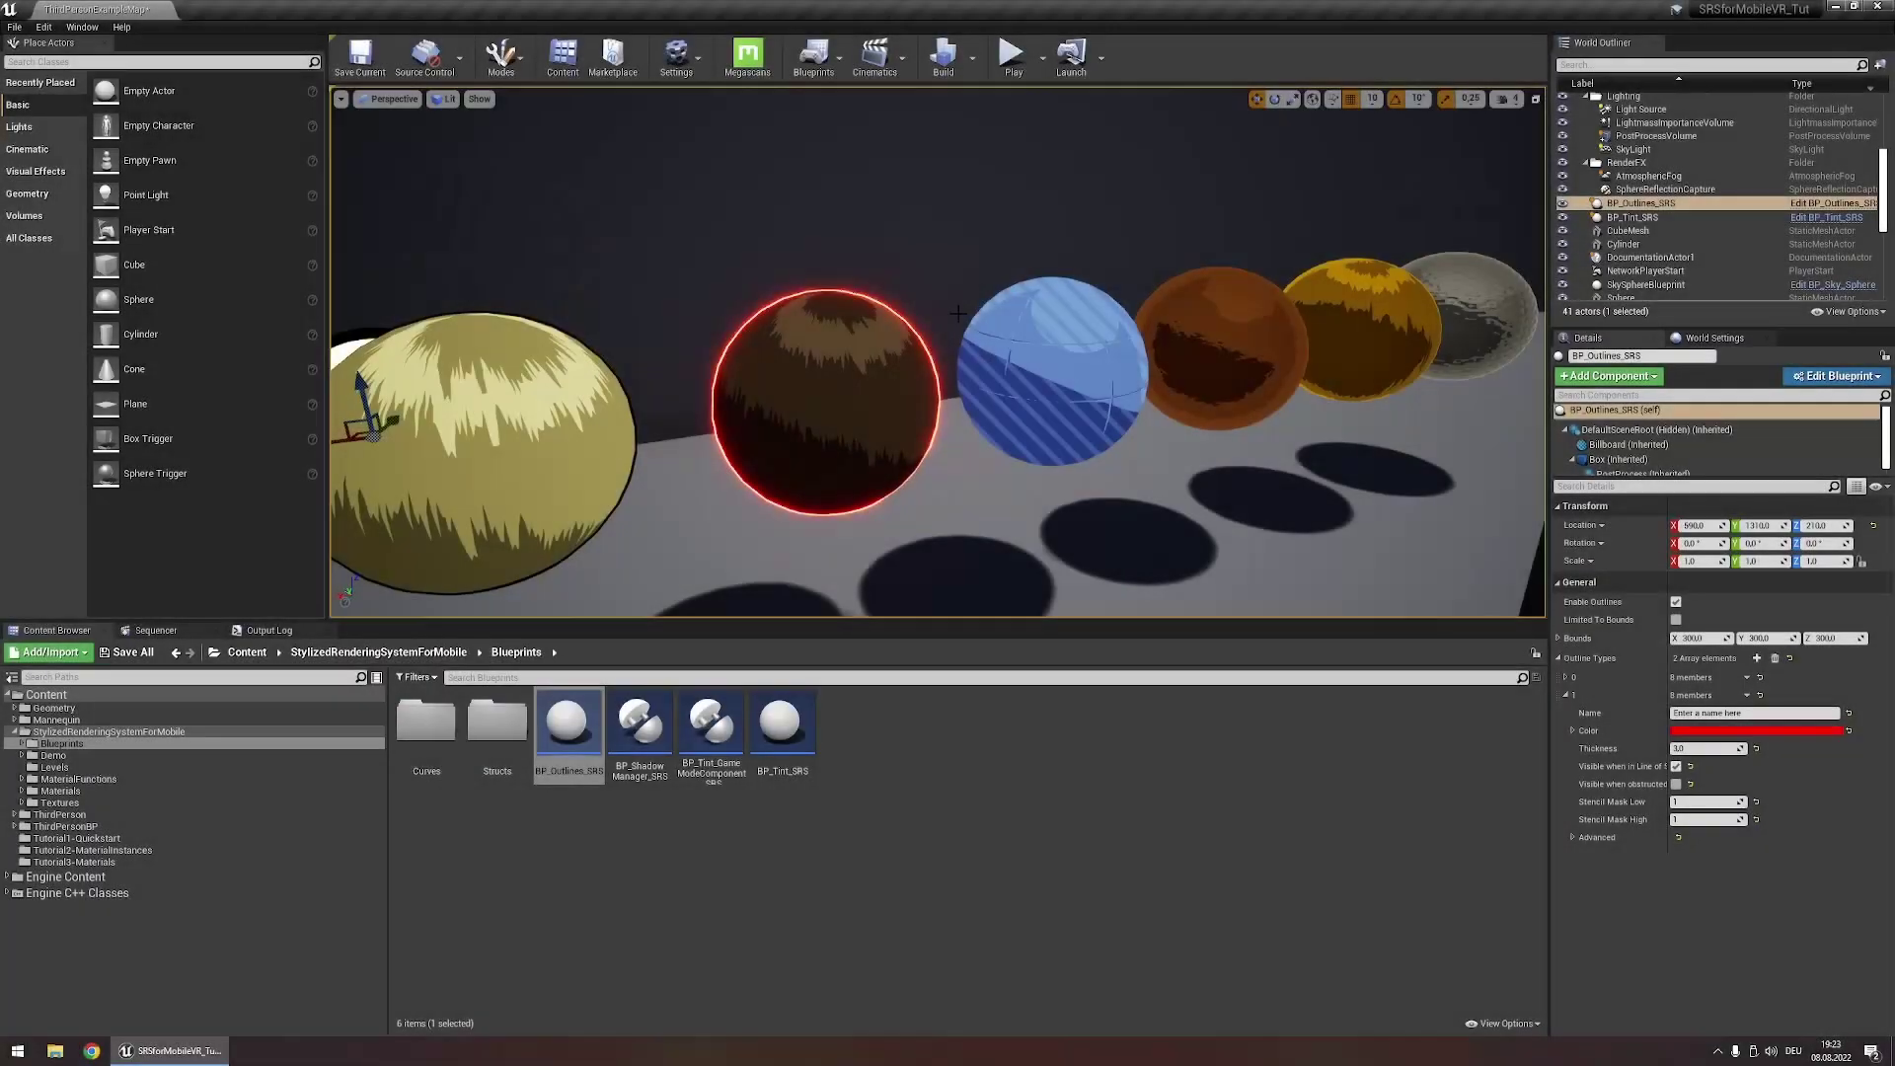
Collapse the second outline type, add a third element to Outline Types and expand its settings
{"action": "left_click", "coordinate": [1565, 695]}
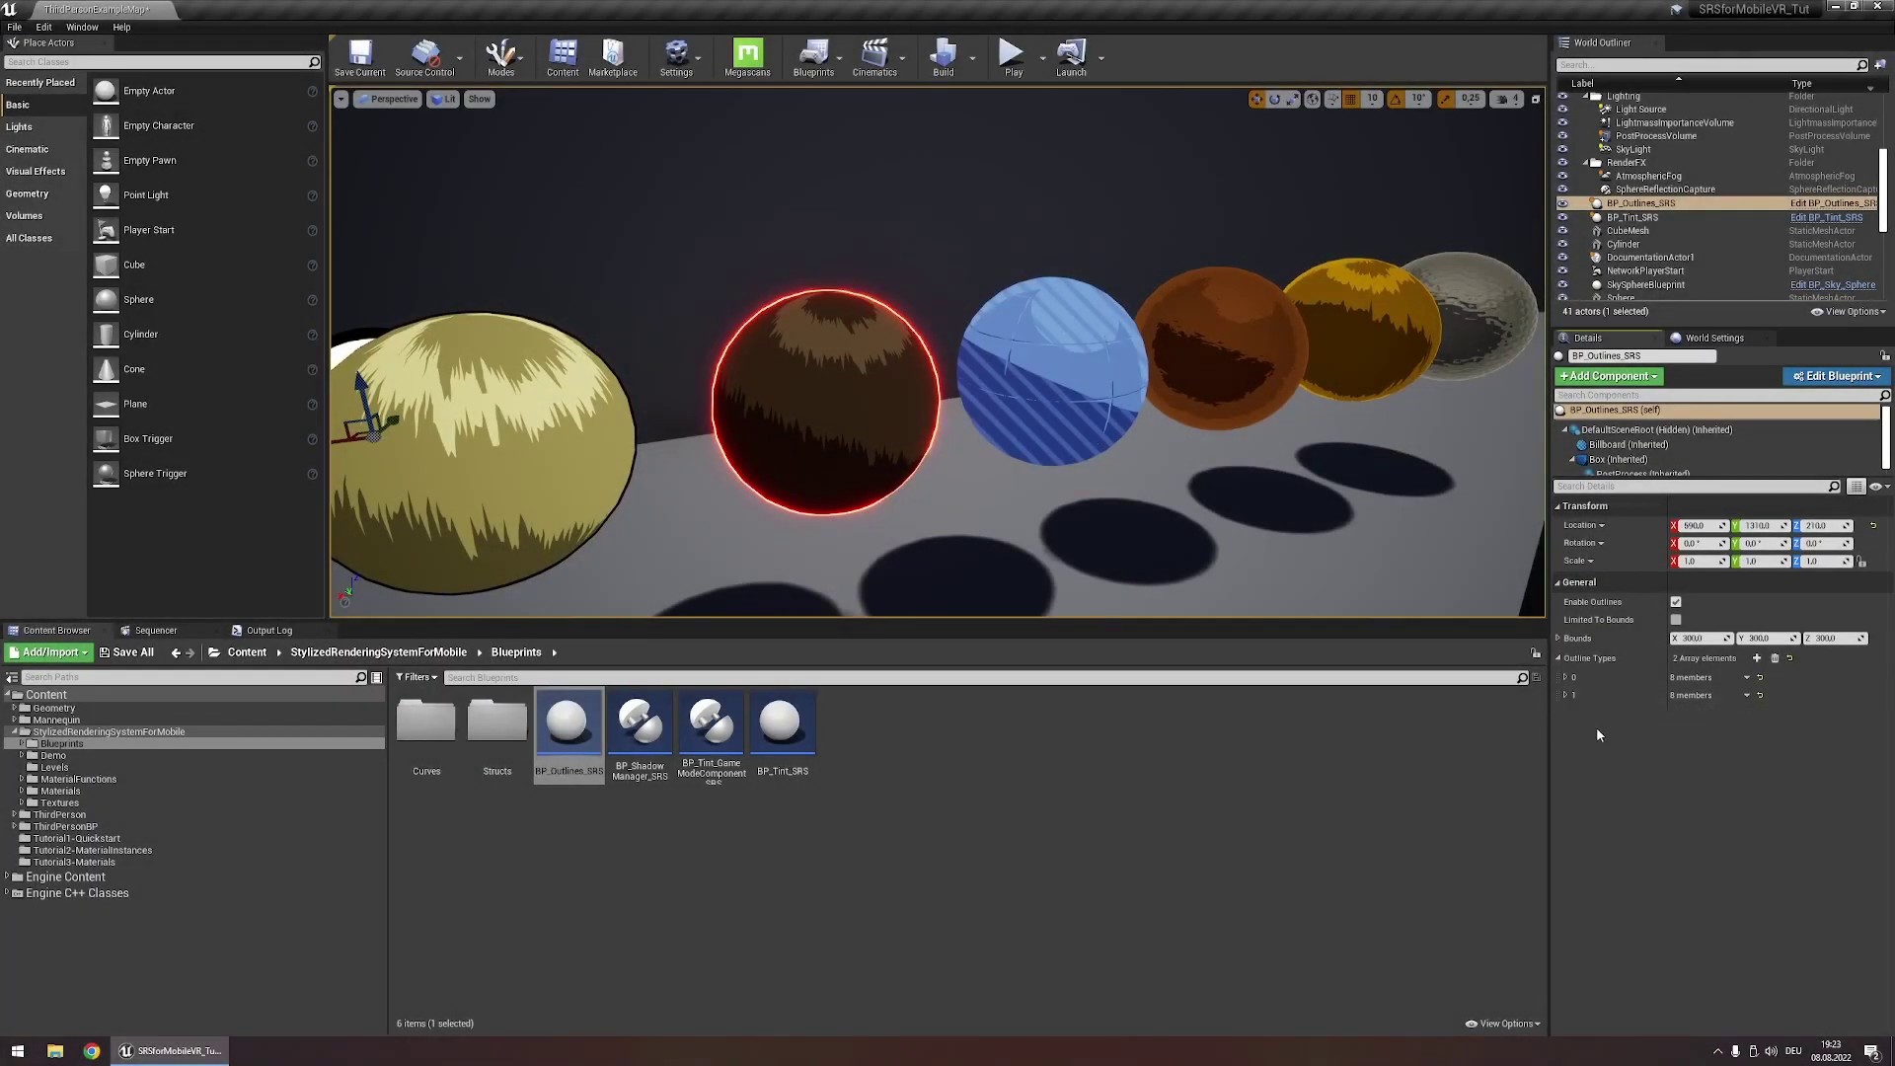
{"action": "left_click", "coordinate": [1756, 657]}
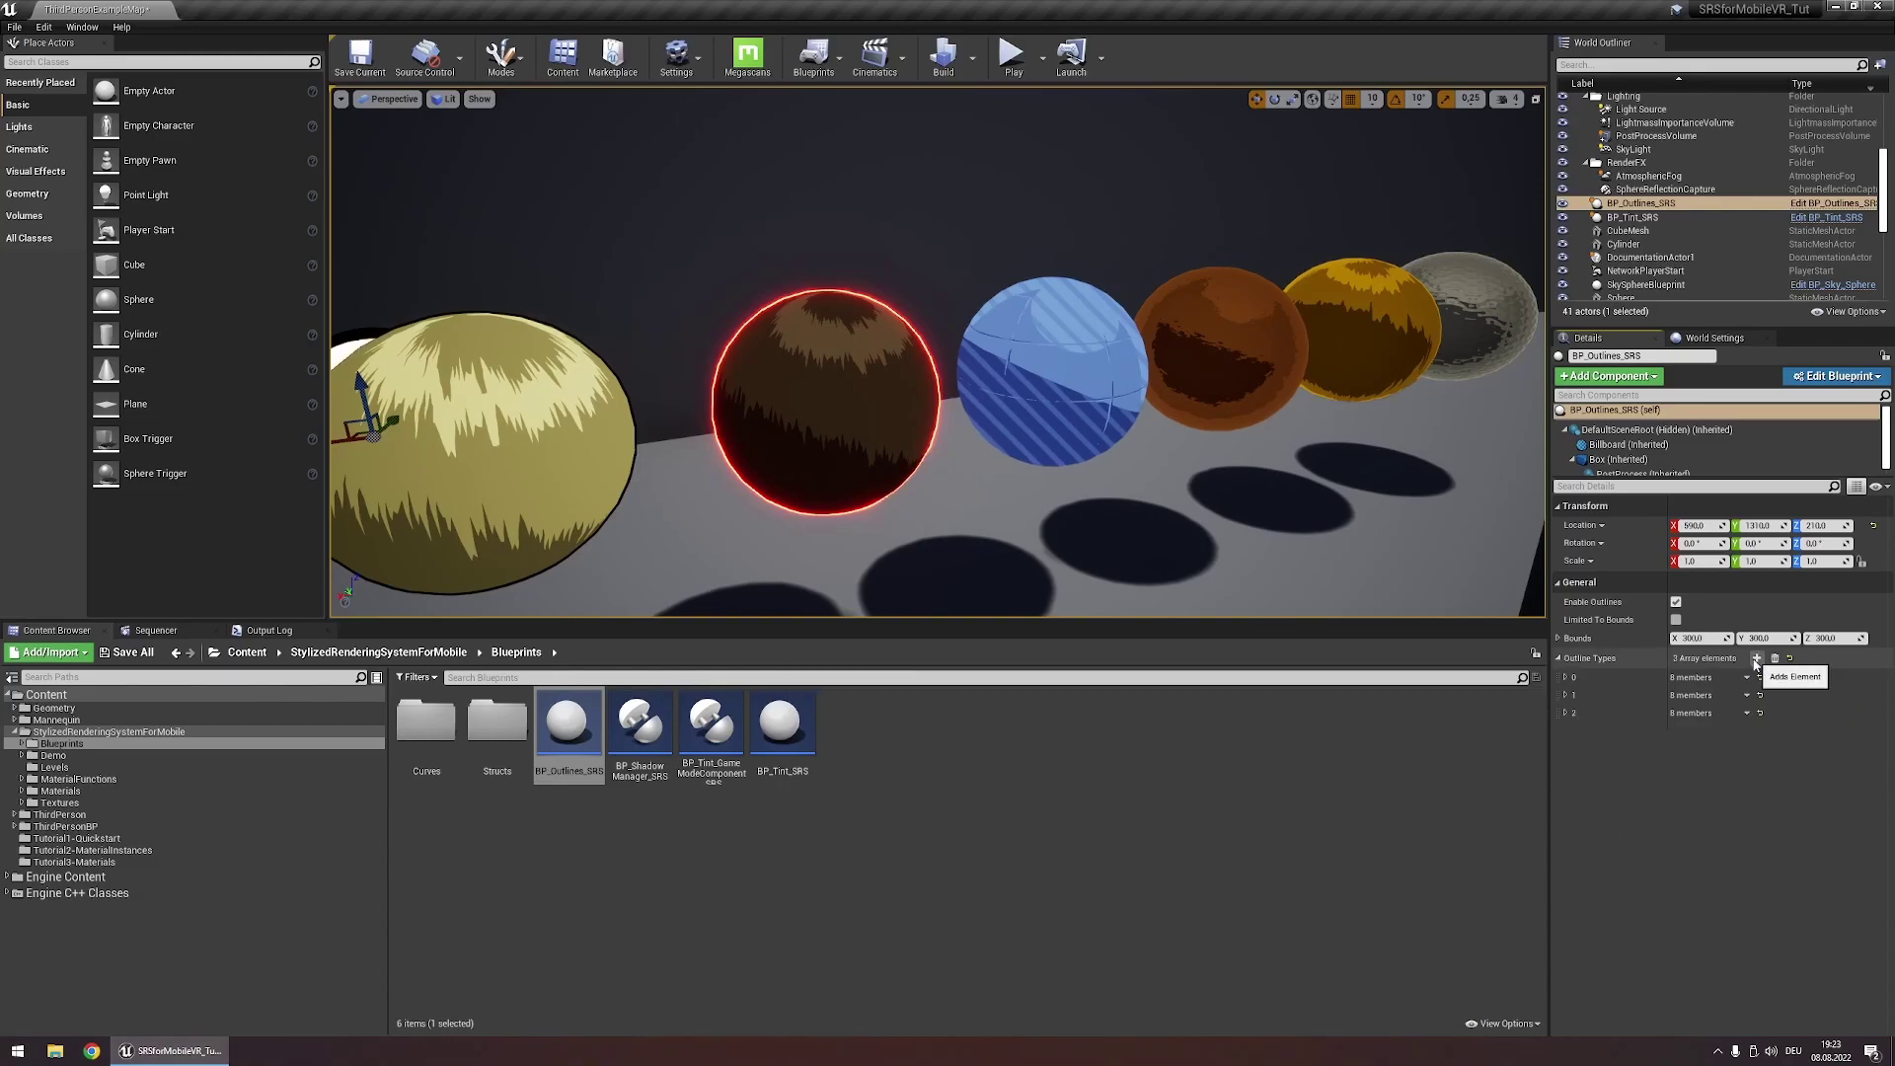
{"action": "left_click", "coordinate": [1565, 713]}
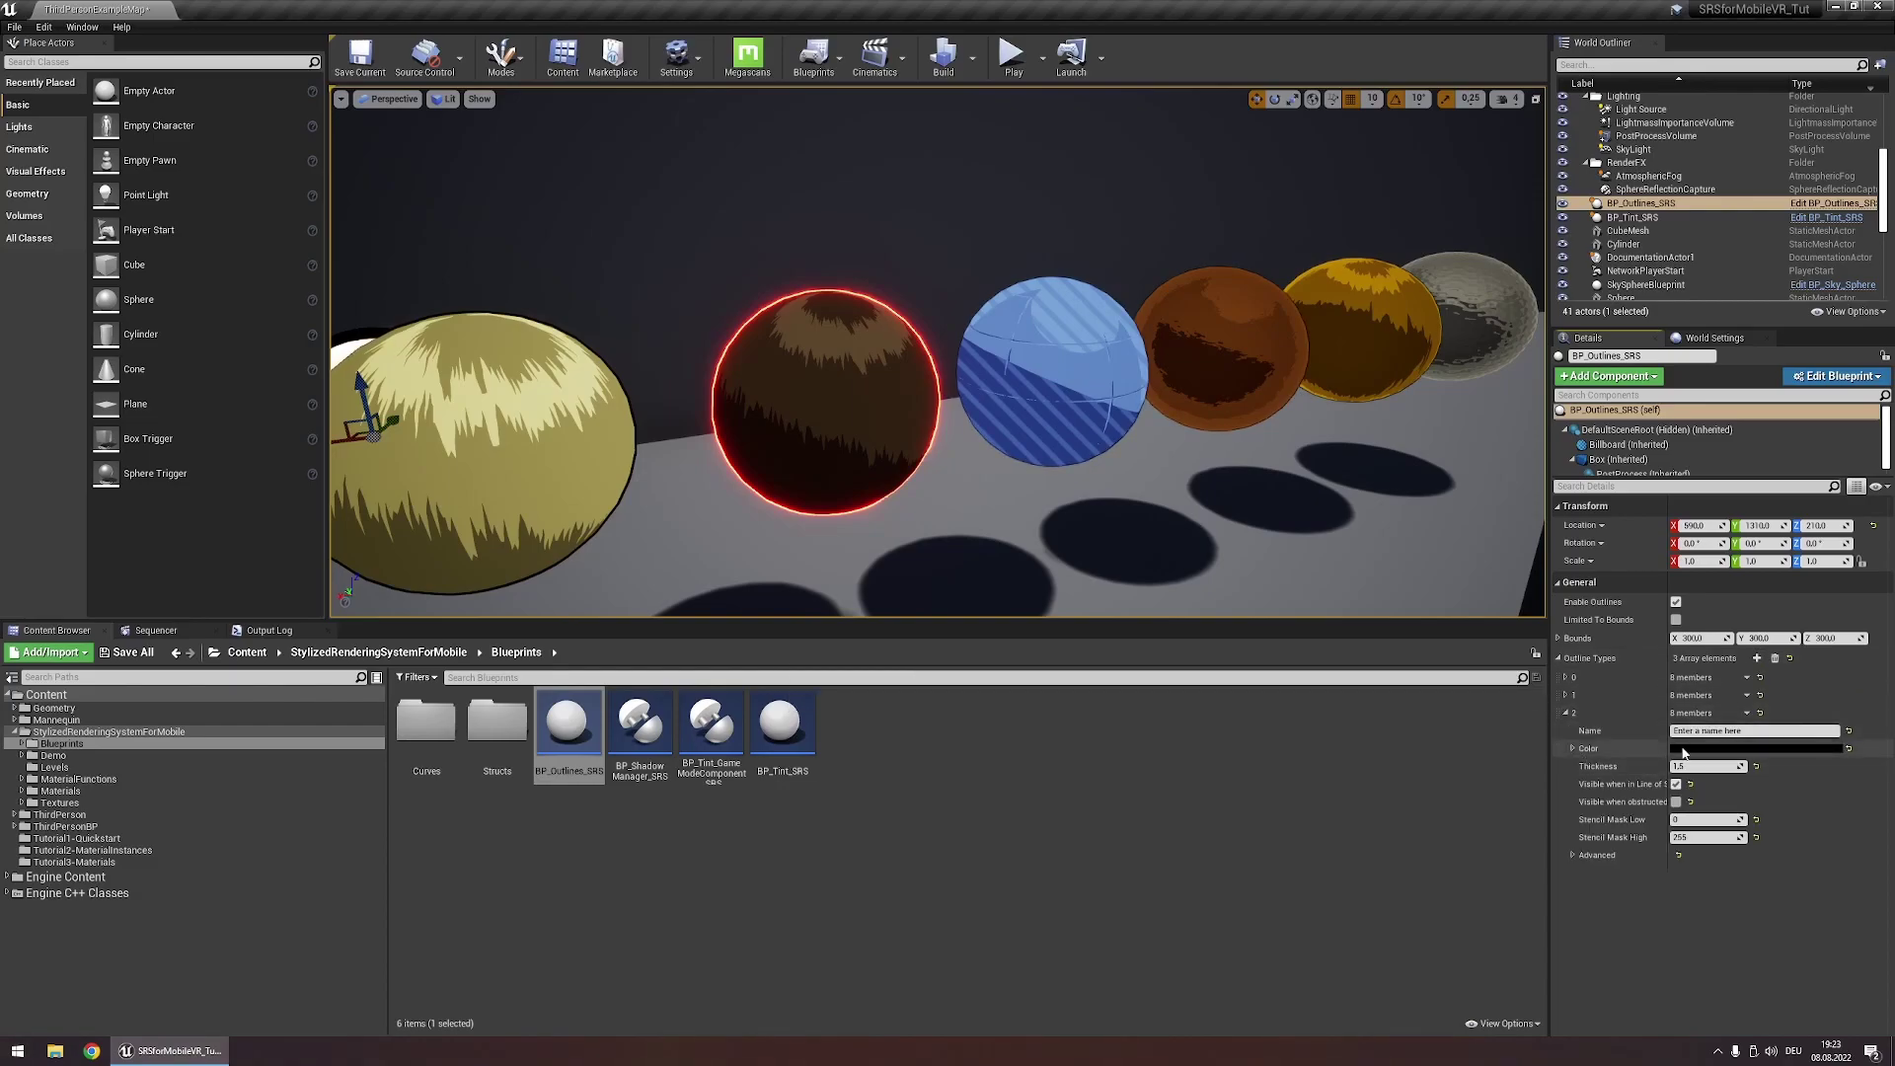
Give the third outline type a bright blue color and a Thickness of 10
{"action": "left_click", "coordinate": [1757, 748]}
{"action": "left_click_drag", "start_coordinate": [1443, 755], "coordinate": [1402, 710]}
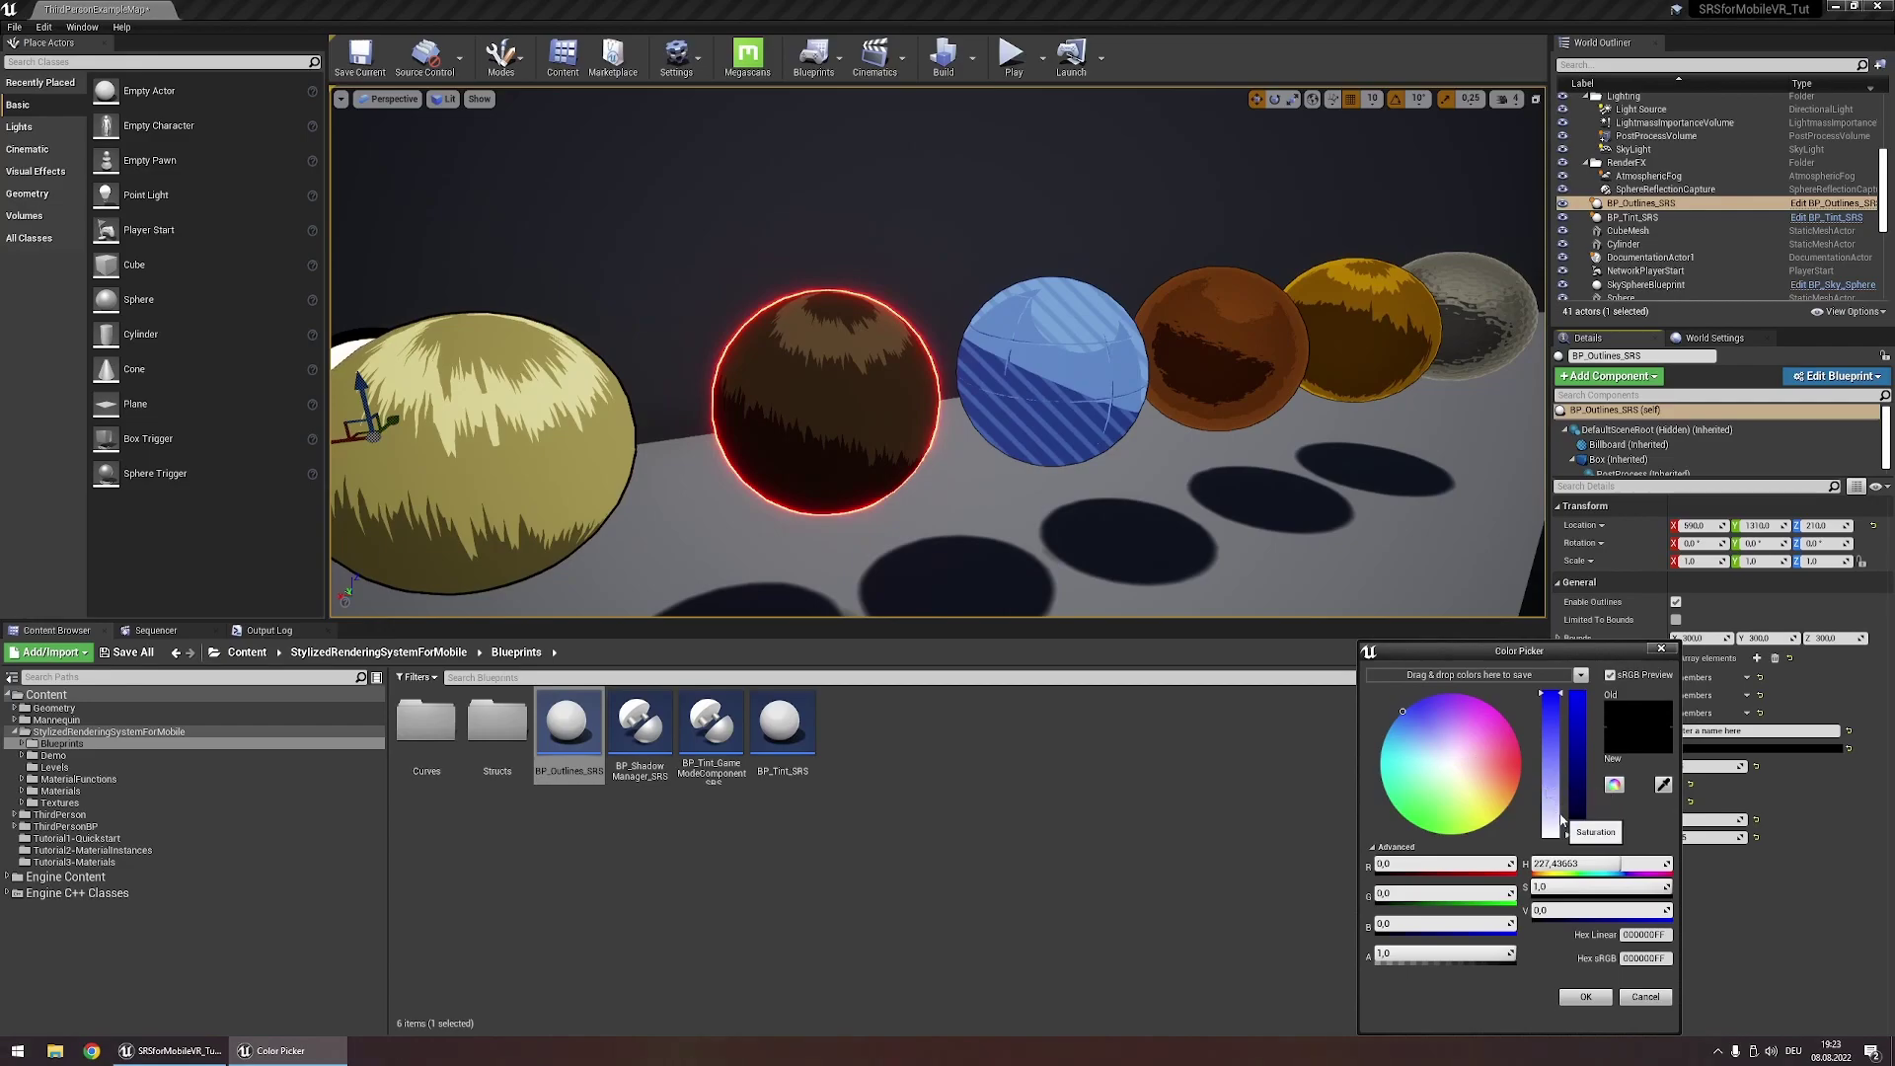
{"action": "left_click_drag", "start_coordinate": [1575, 825], "coordinate": [1598, 675]}
{"action": "left_click", "coordinate": [1565, 1000]}
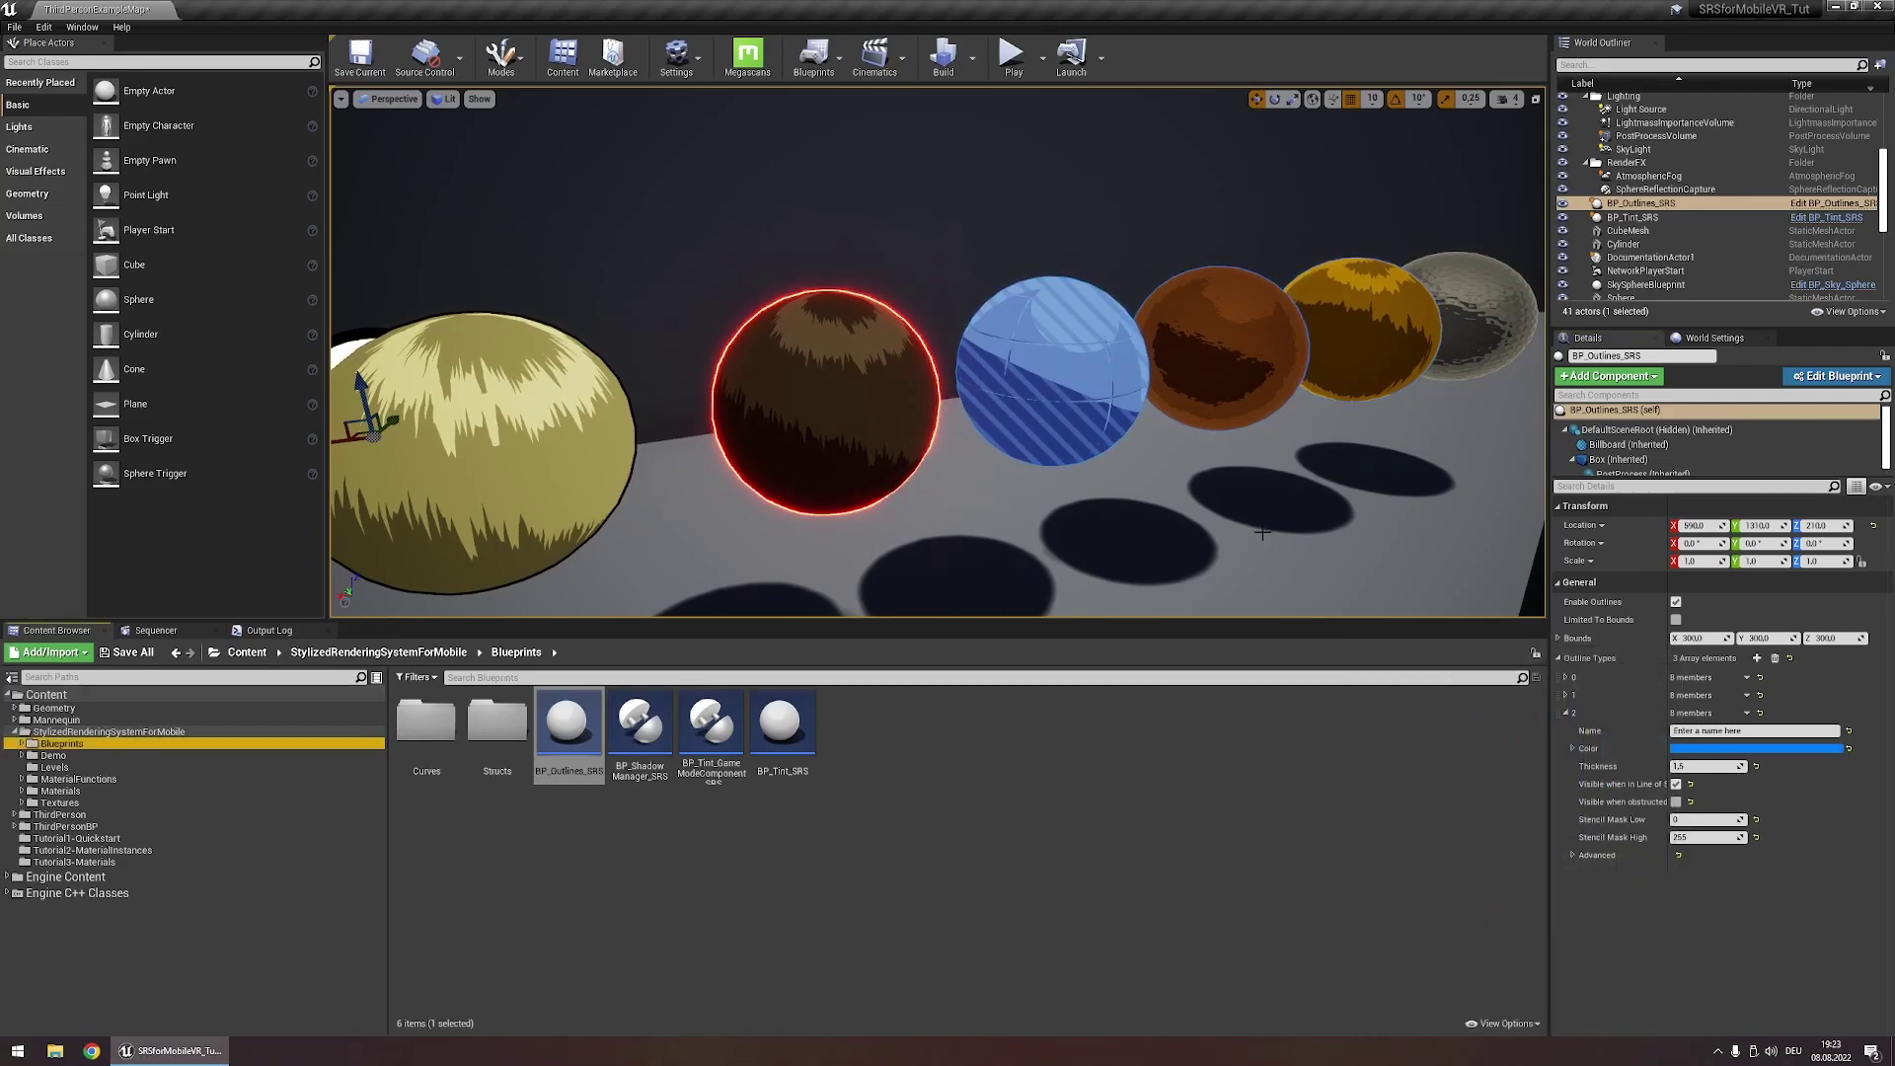
{"action": "left_click", "coordinate": [1734, 766]}
{"action": "type", "text": "10"}
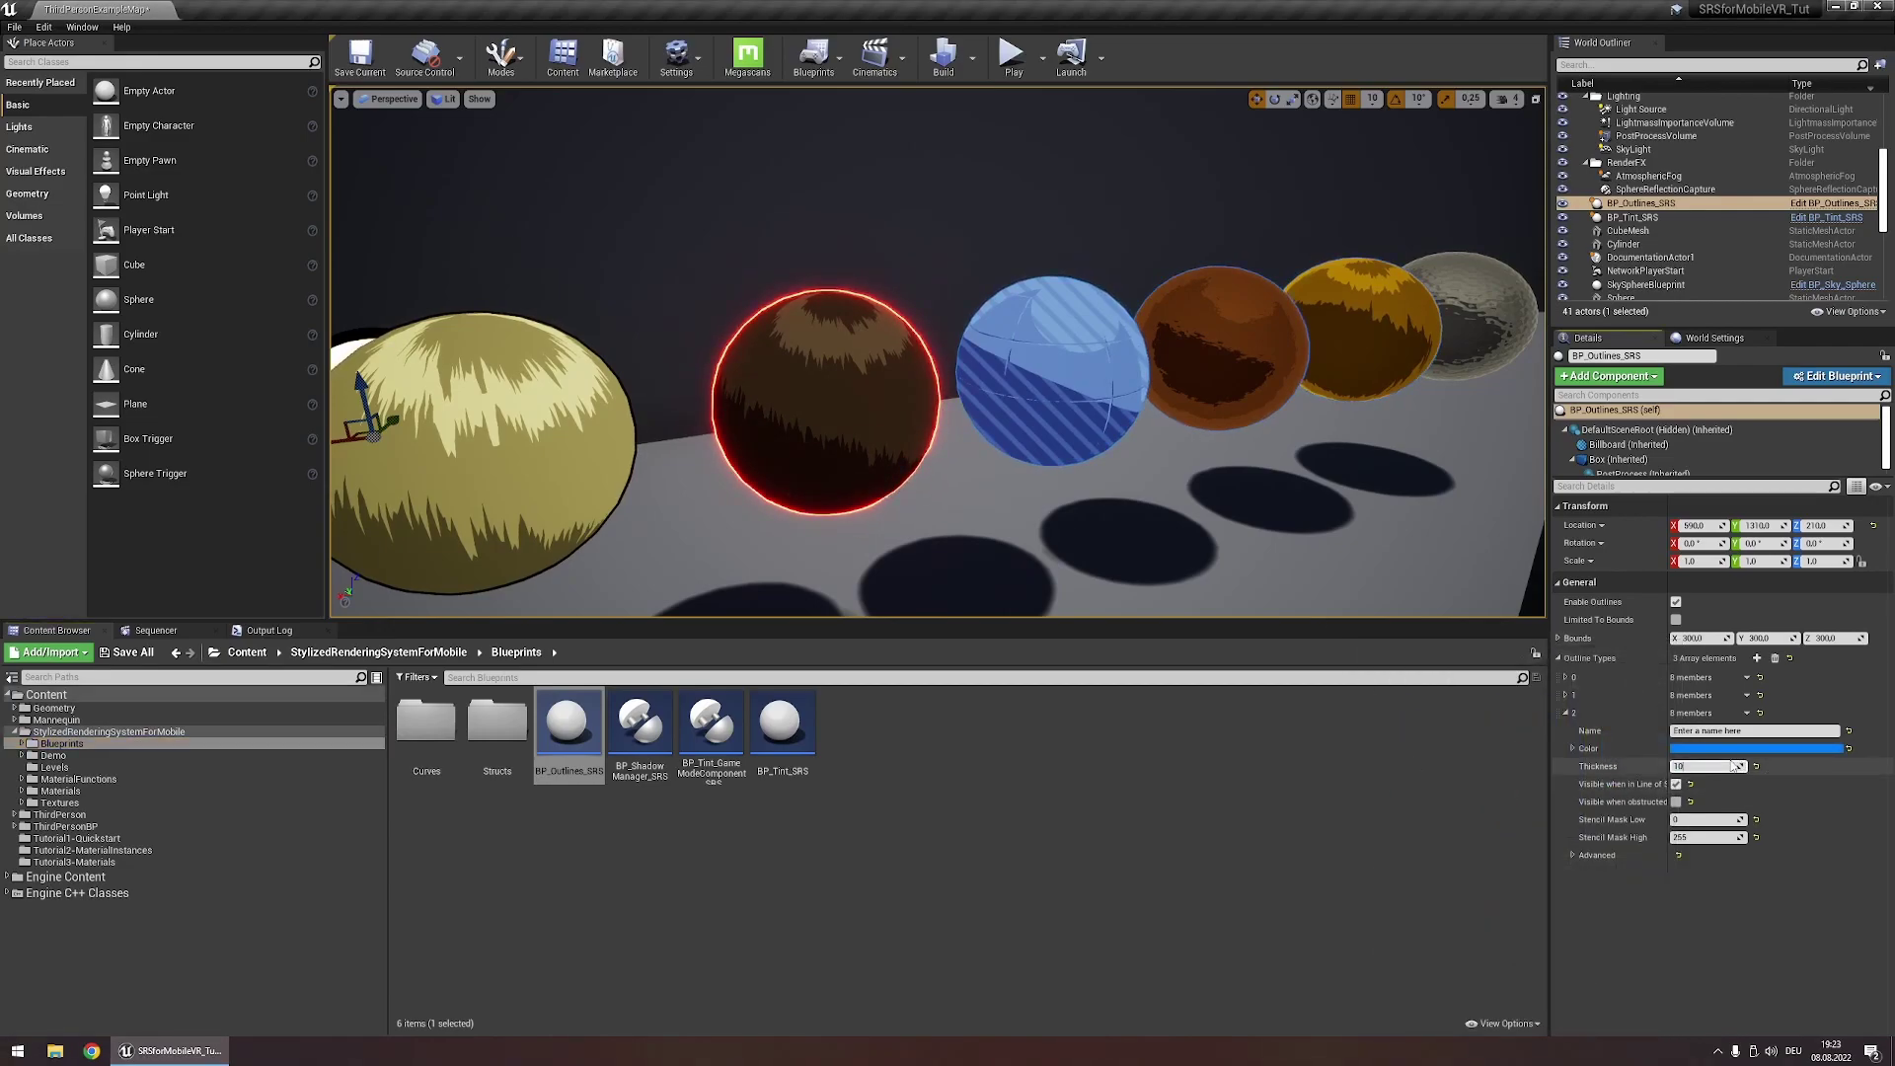
{"action": "key", "text": "Return"}
Restrict the third outline type to stencil value 2 by setting both Stencil Mask Low and High to 2
{"action": "left_click", "coordinate": [1701, 819]}
{"action": "type", "text": "3"}
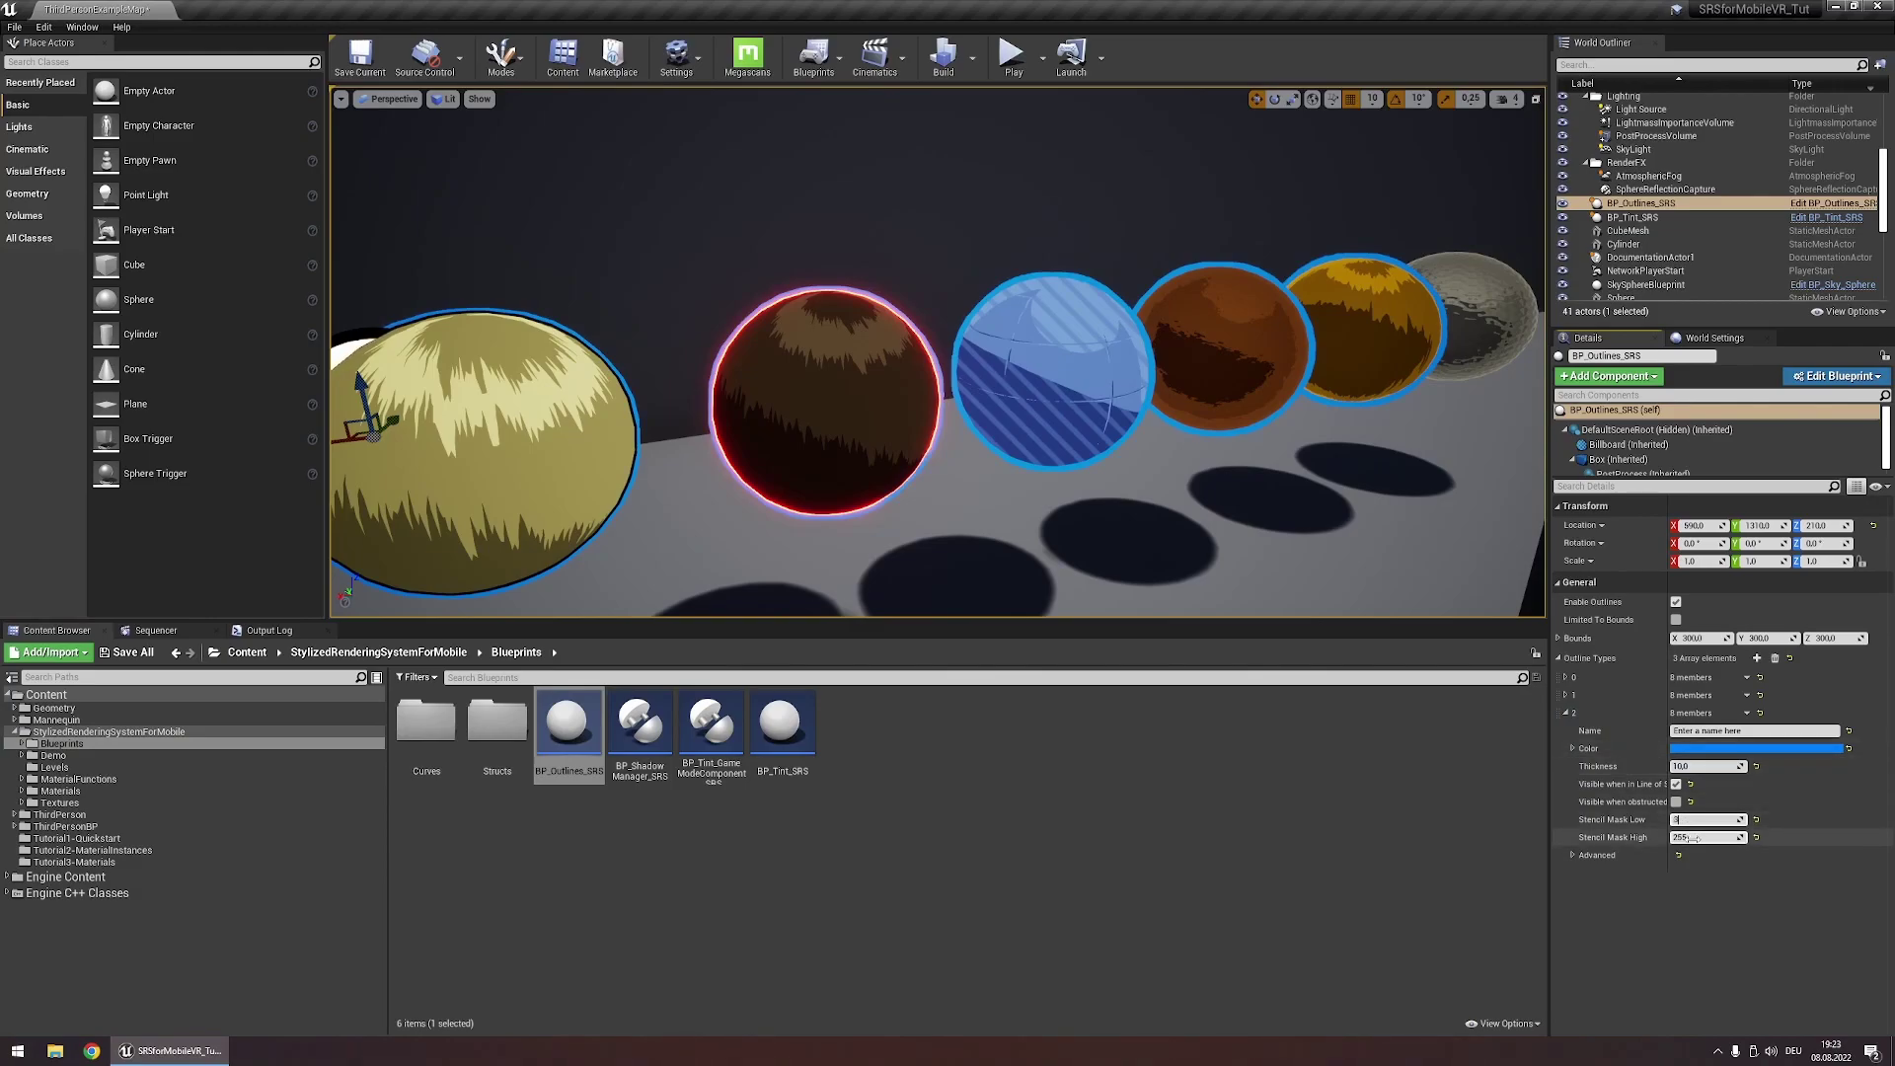
{"action": "left_click", "coordinate": [1693, 837]}
{"action": "type", "text": "3"}
{"action": "key", "text": "Return"}
{"action": "left_click", "coordinate": [1690, 820]}
{"action": "type", "text": "2"}
{"action": "key", "text": "Return"}
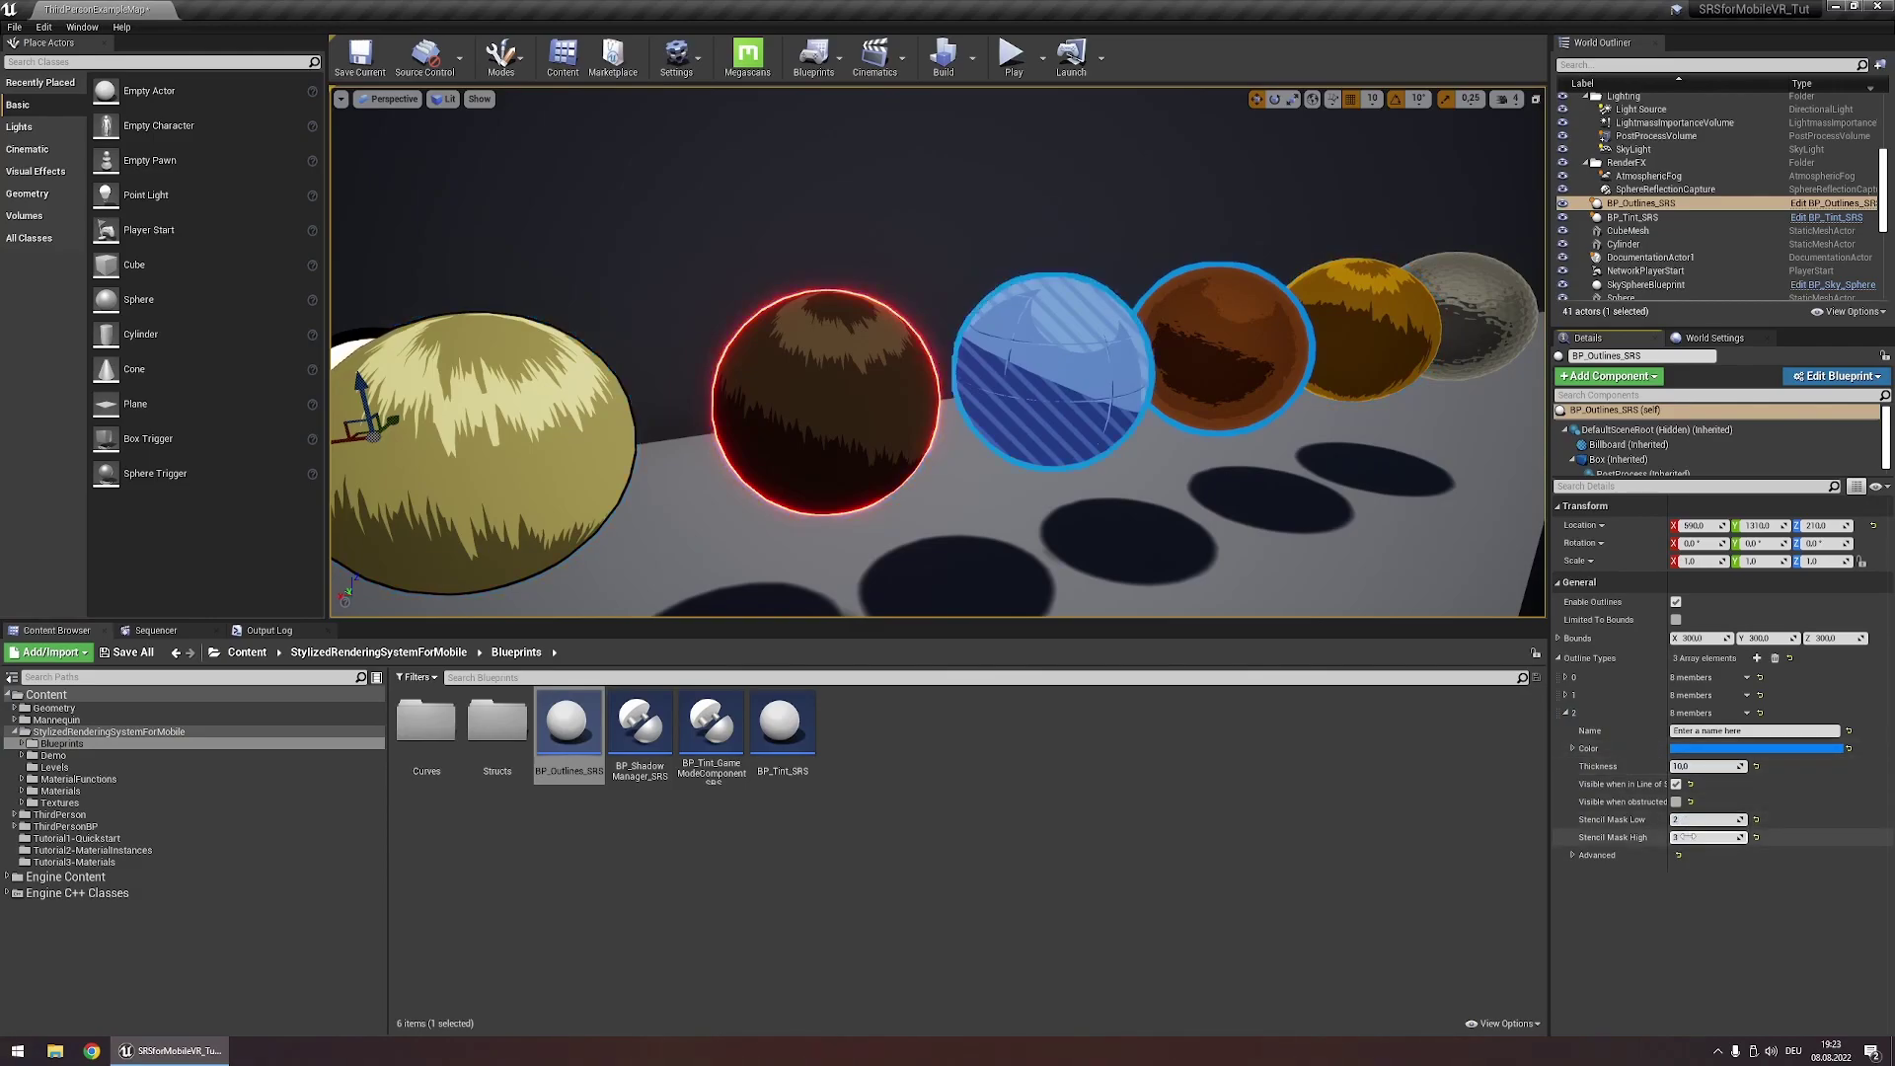
{"action": "key", "text": "Return"}
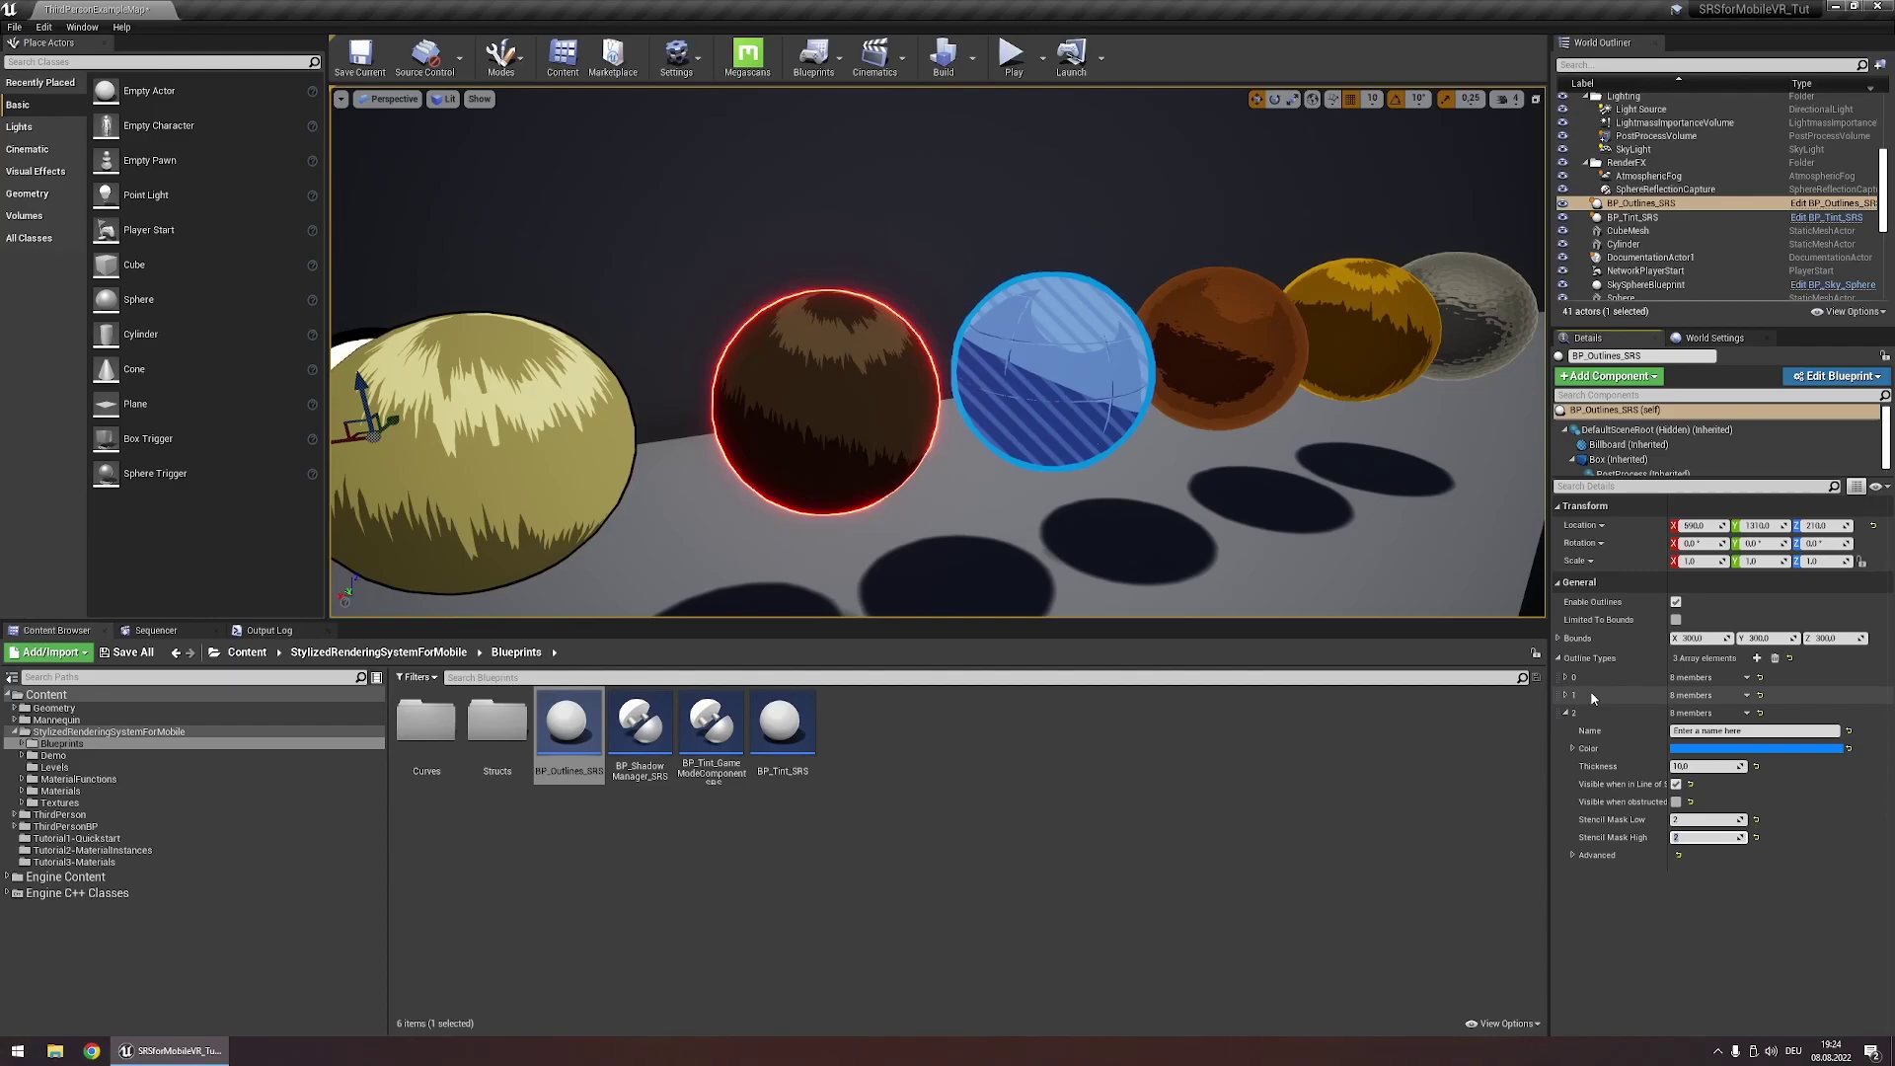
In the third outline type's advanced Opacity over Distance settings, set Distance Fade In Start to 10 and Distance Fade In End to 150
{"action": "left_click", "coordinate": [1573, 854]}
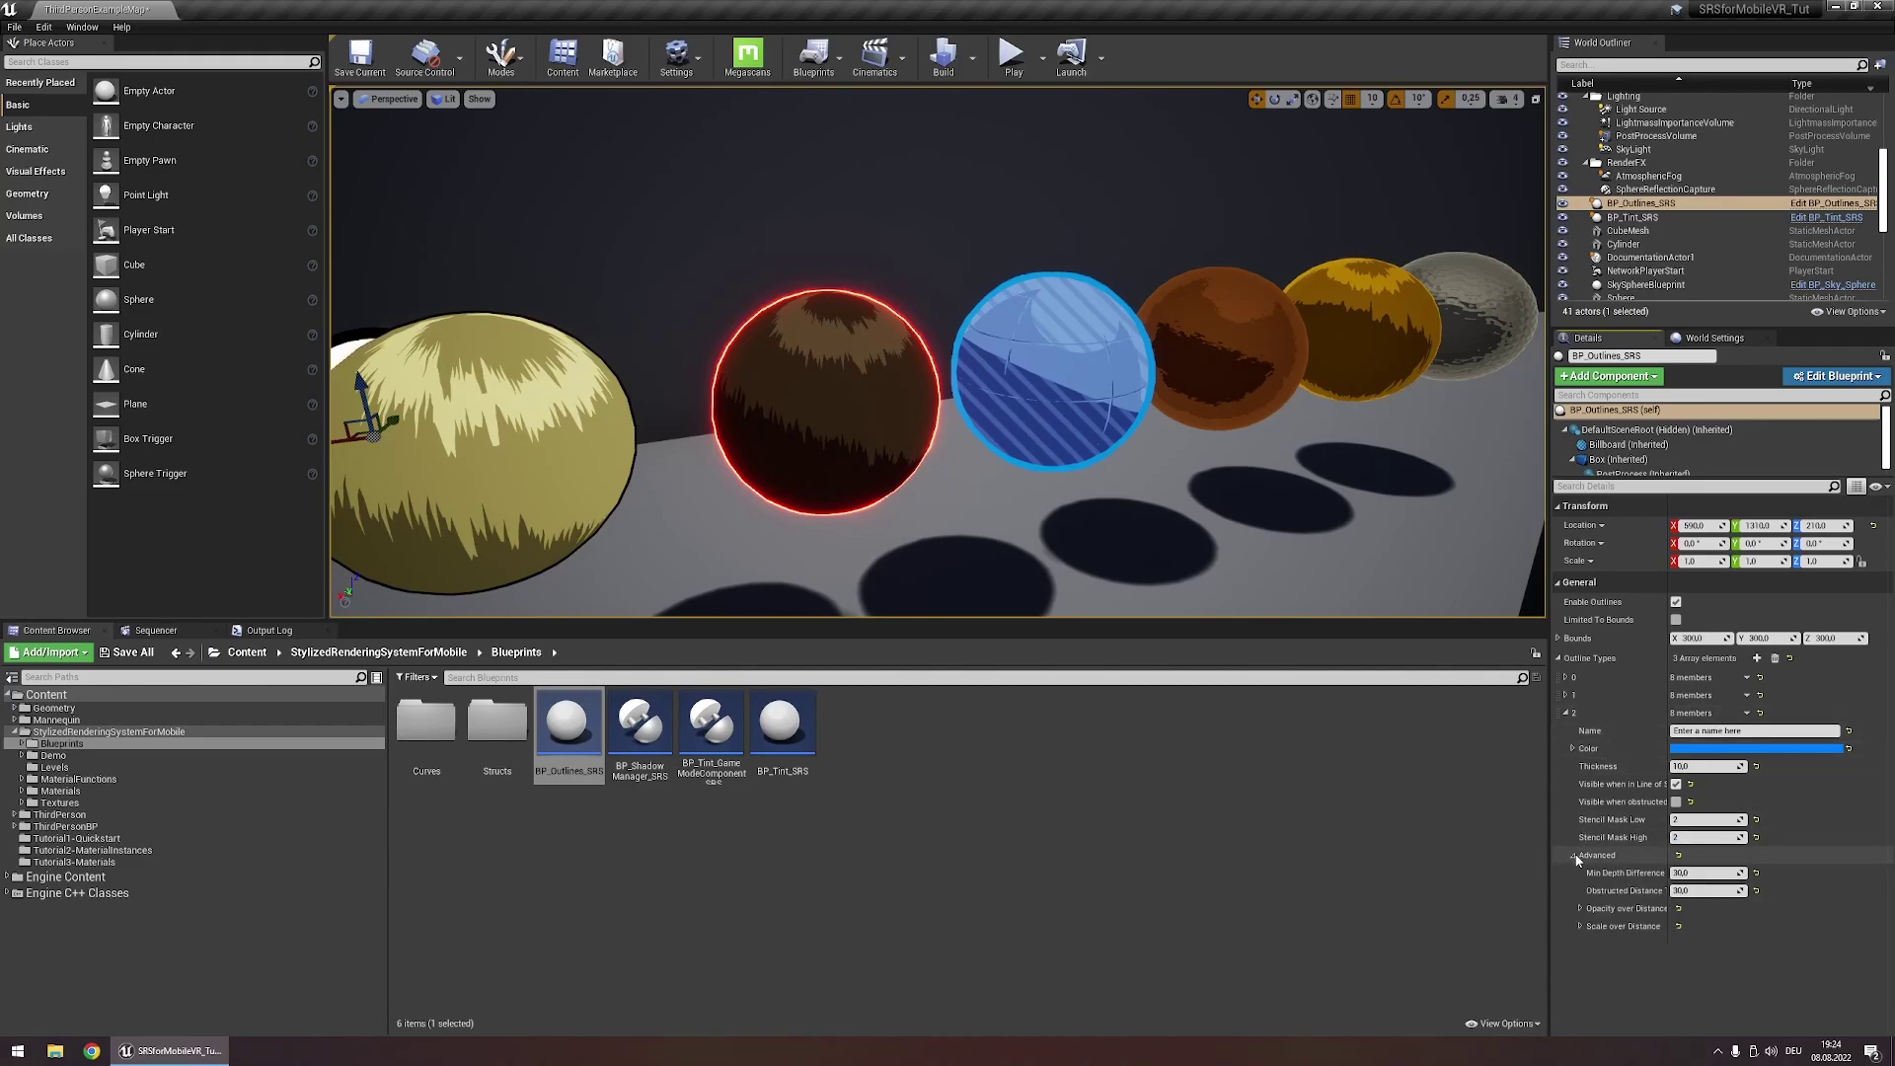
{"action": "left_click", "coordinate": [1580, 909]}
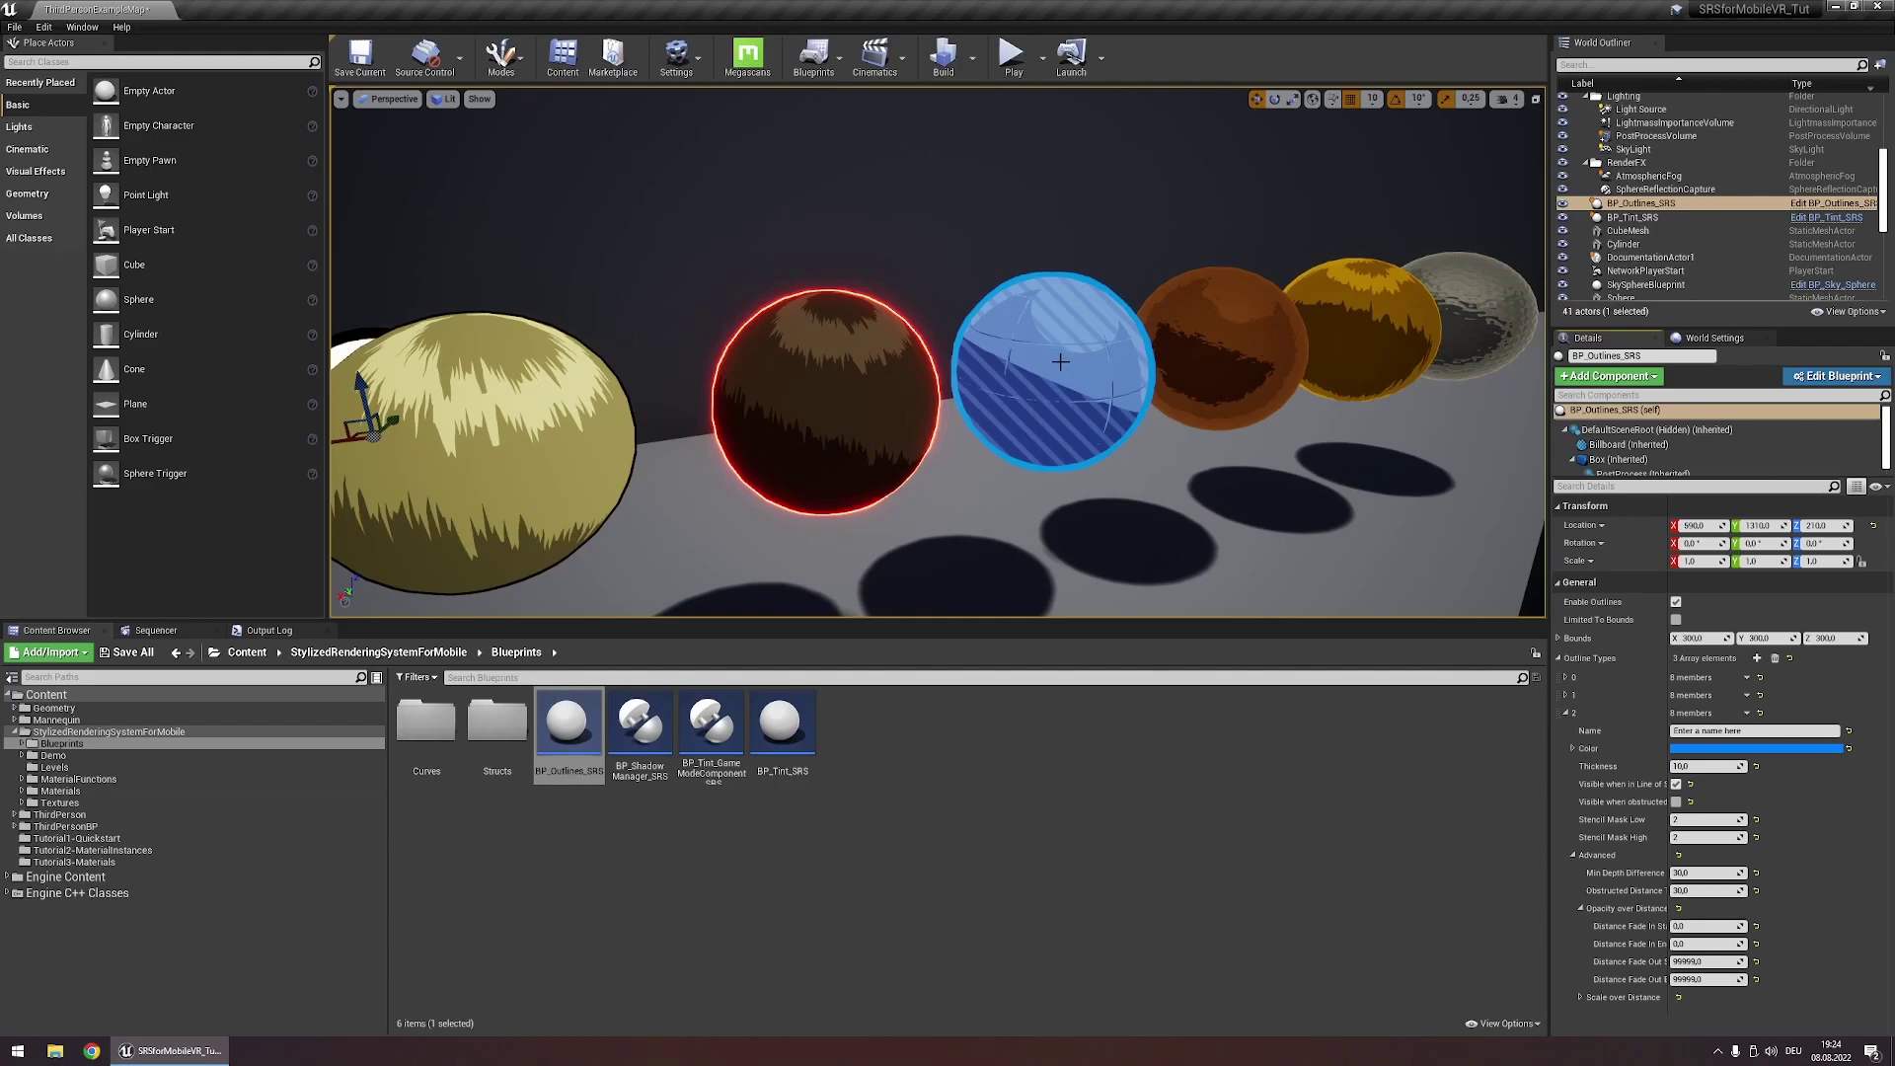
{"action": "mouse_move", "coordinate": [1060, 362]}
{"action": "right_mouse_down"}
{"action": "mouse_move", "coordinate": [1144, 379]}
{"action": "mouse_move", "coordinate": [1095, 326]}
{"action": "mouse_move", "coordinate": [1060, 362]}
{"action": "right_mouse_up"}
{"action": "key", "text": "w"}
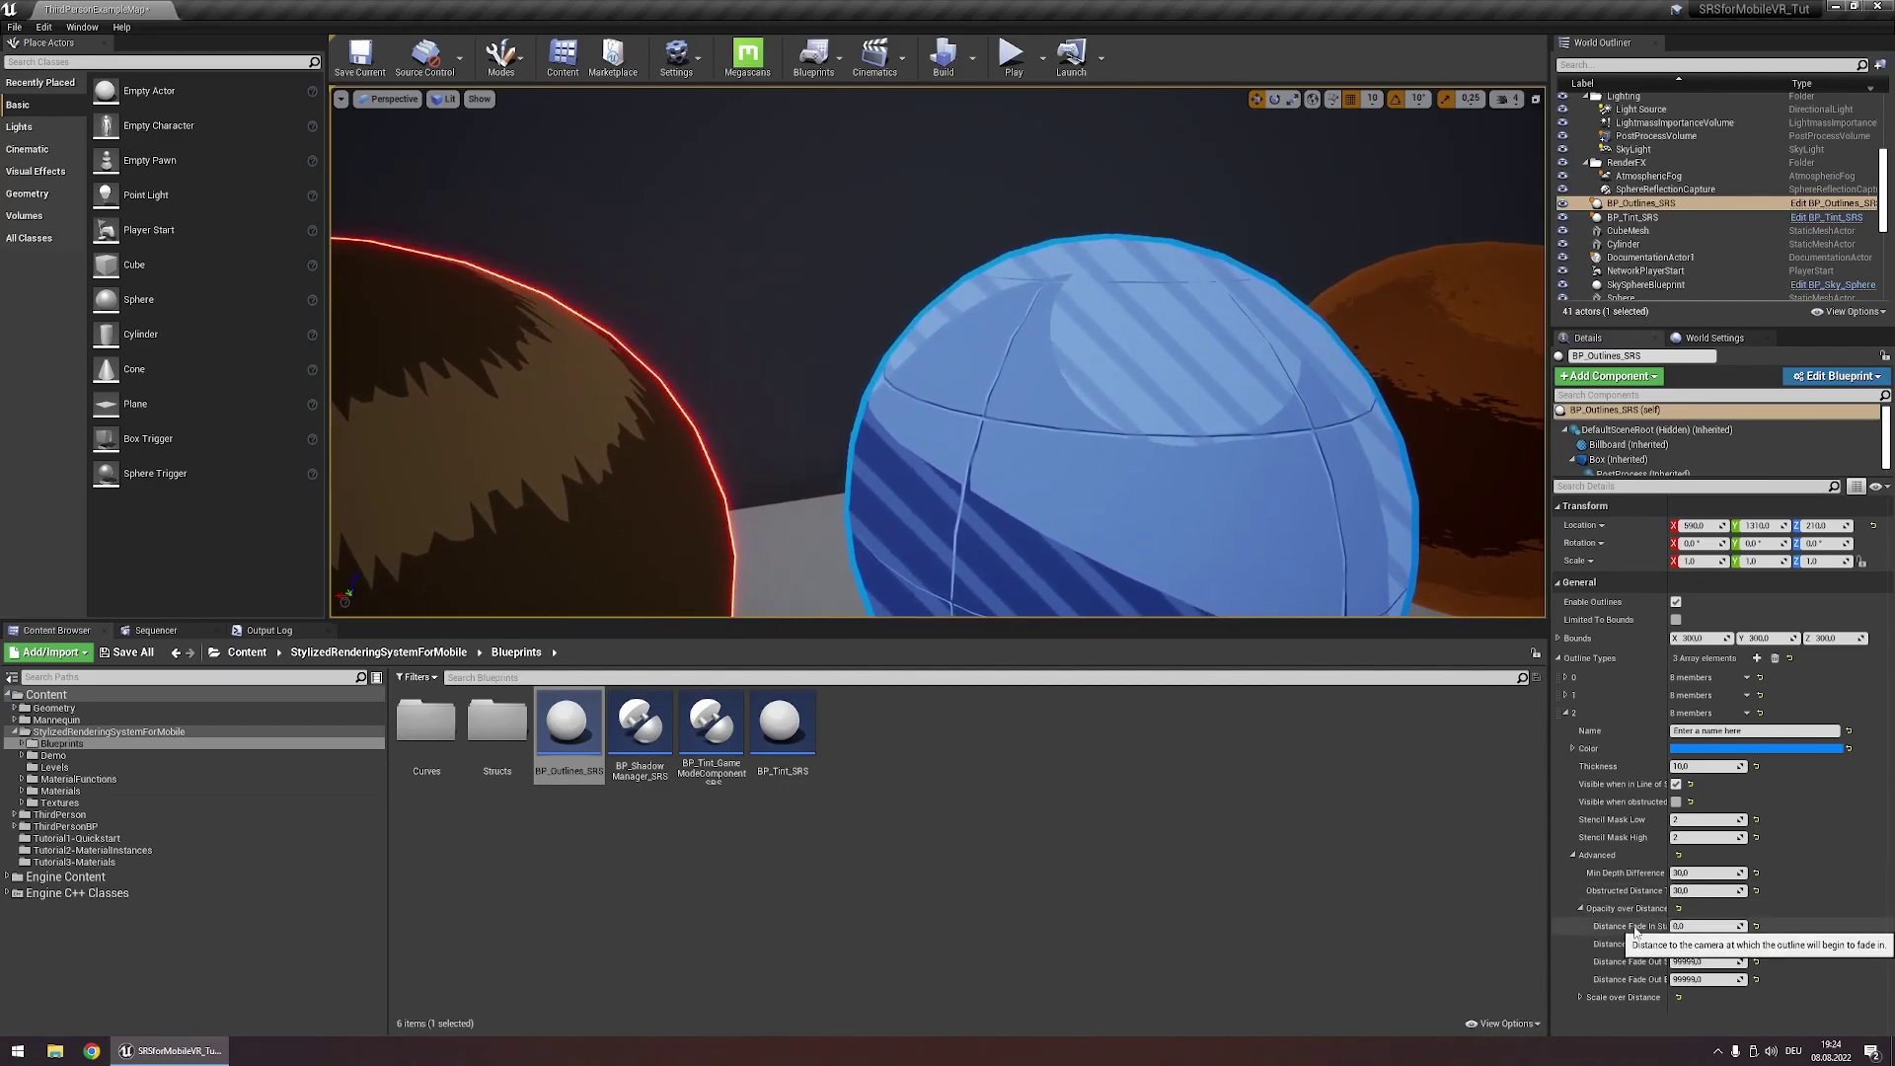
{"action": "left_click_drag", "start_coordinate": [1678, 925], "coordinate": [1700, 927]}
{"action": "left_click", "coordinate": [1727, 926]}
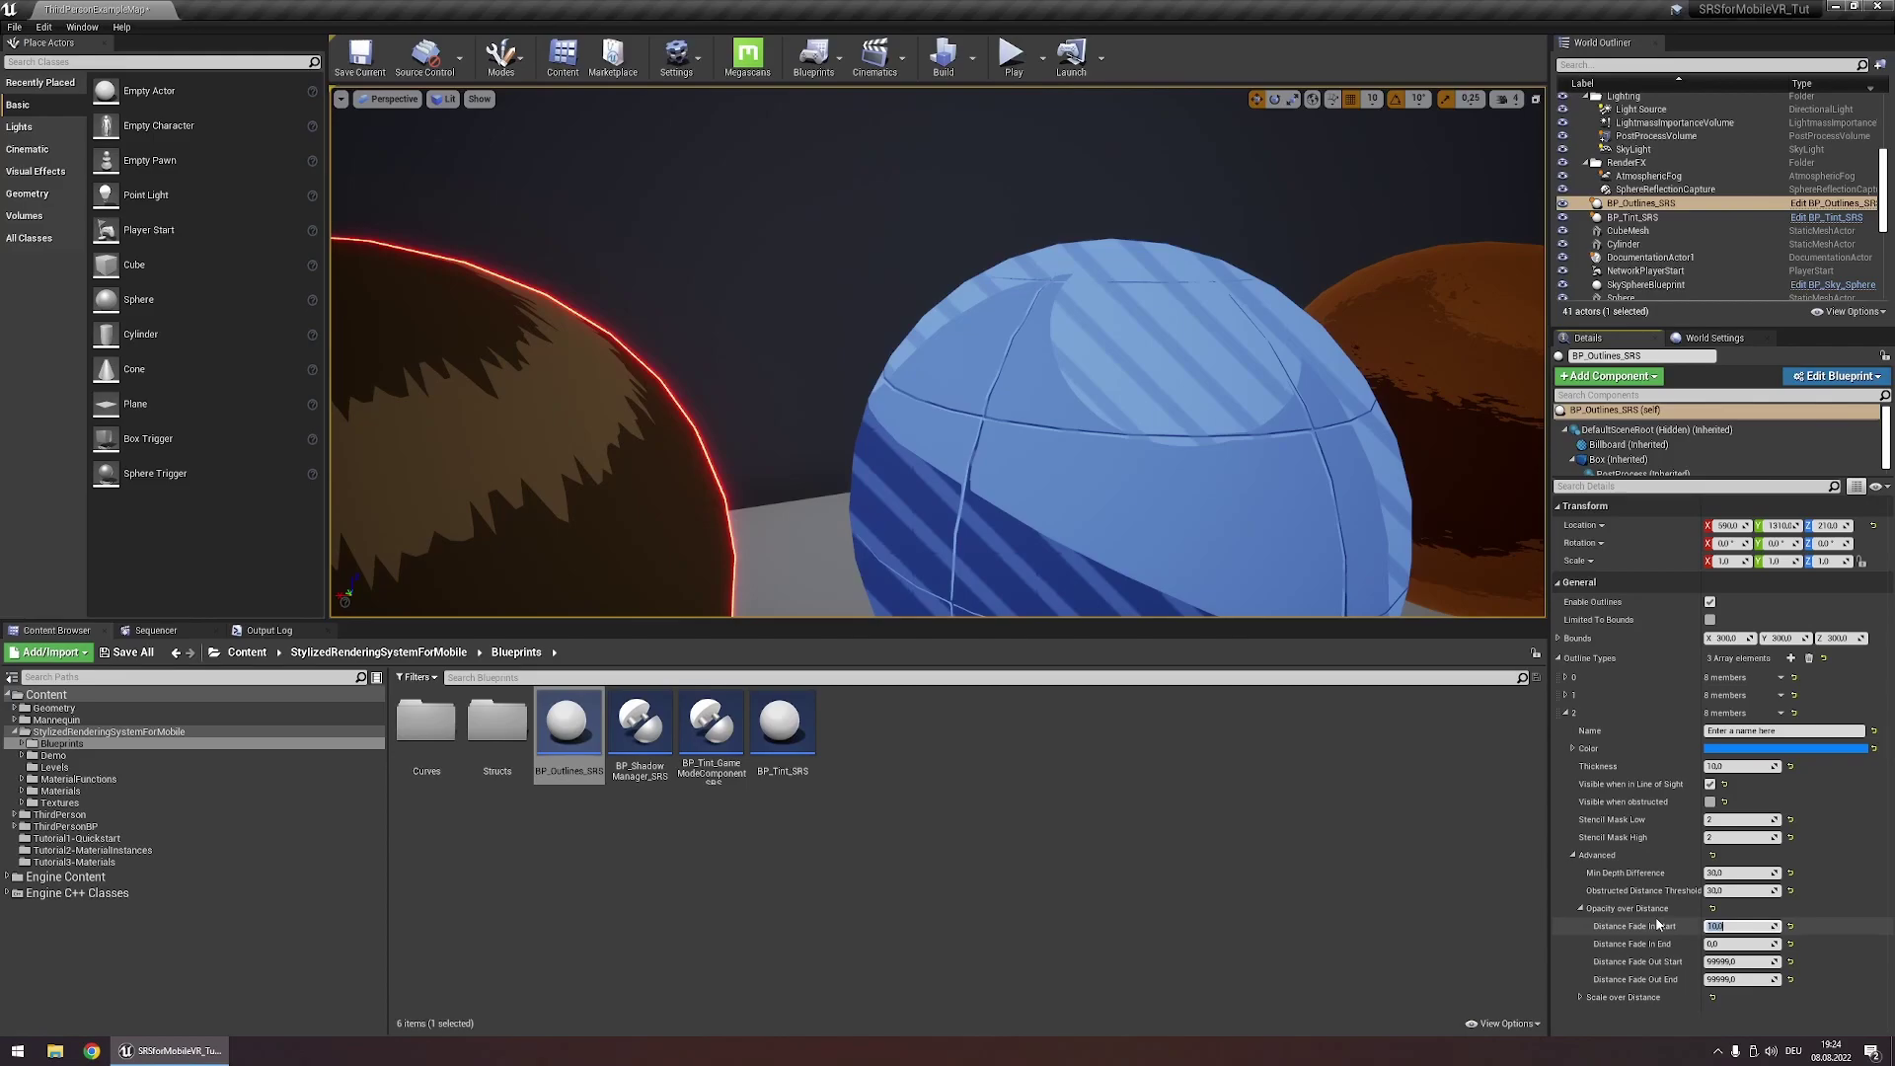
{"action": "key", "text": "Tab"}
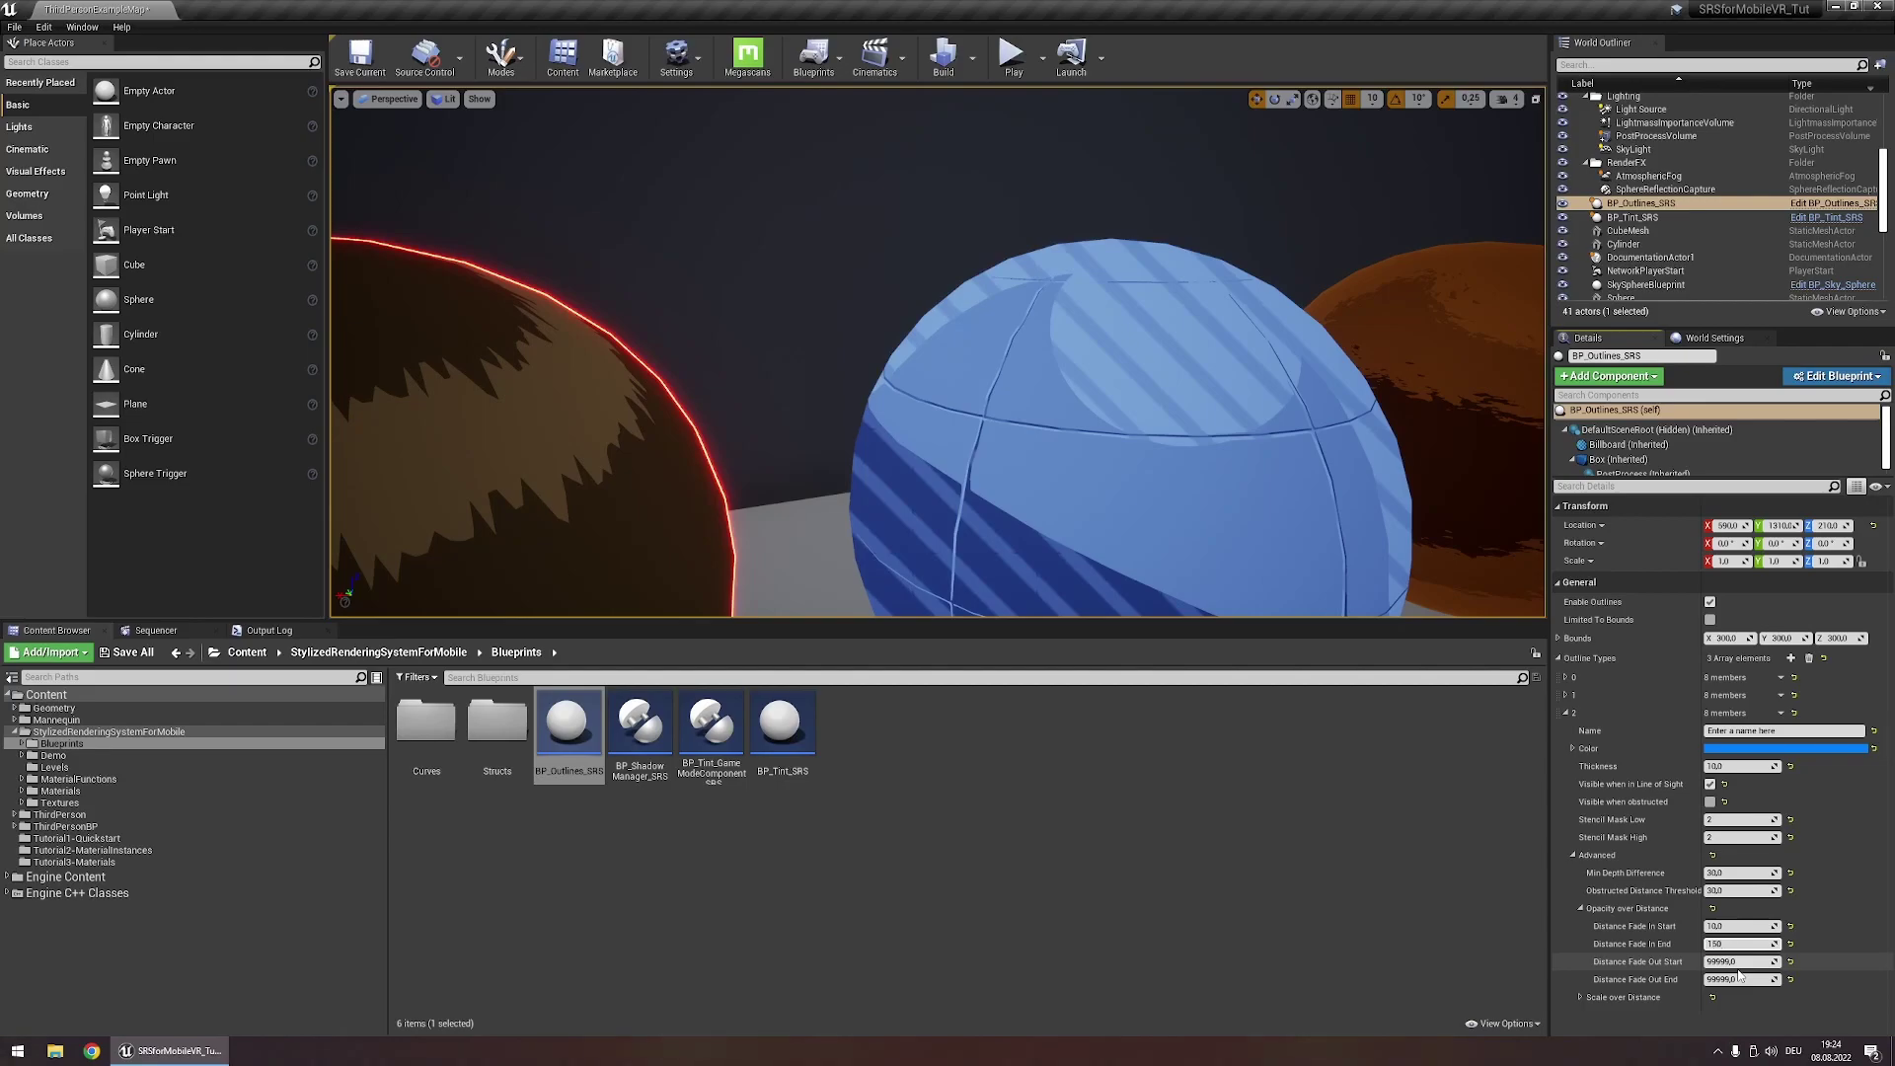
{"action": "key", "text": "Return"}
Set the third outline type's Distance Fade Out Start to 200 and Distance Fade Out End to 300
{"action": "key", "text": "w"}
{"action": "right_click_drag", "start_coordinate": [893, 423], "coordinate": [1078, 306]}
{"action": "key", "text": "w"}
{"action": "key", "text": "s"}
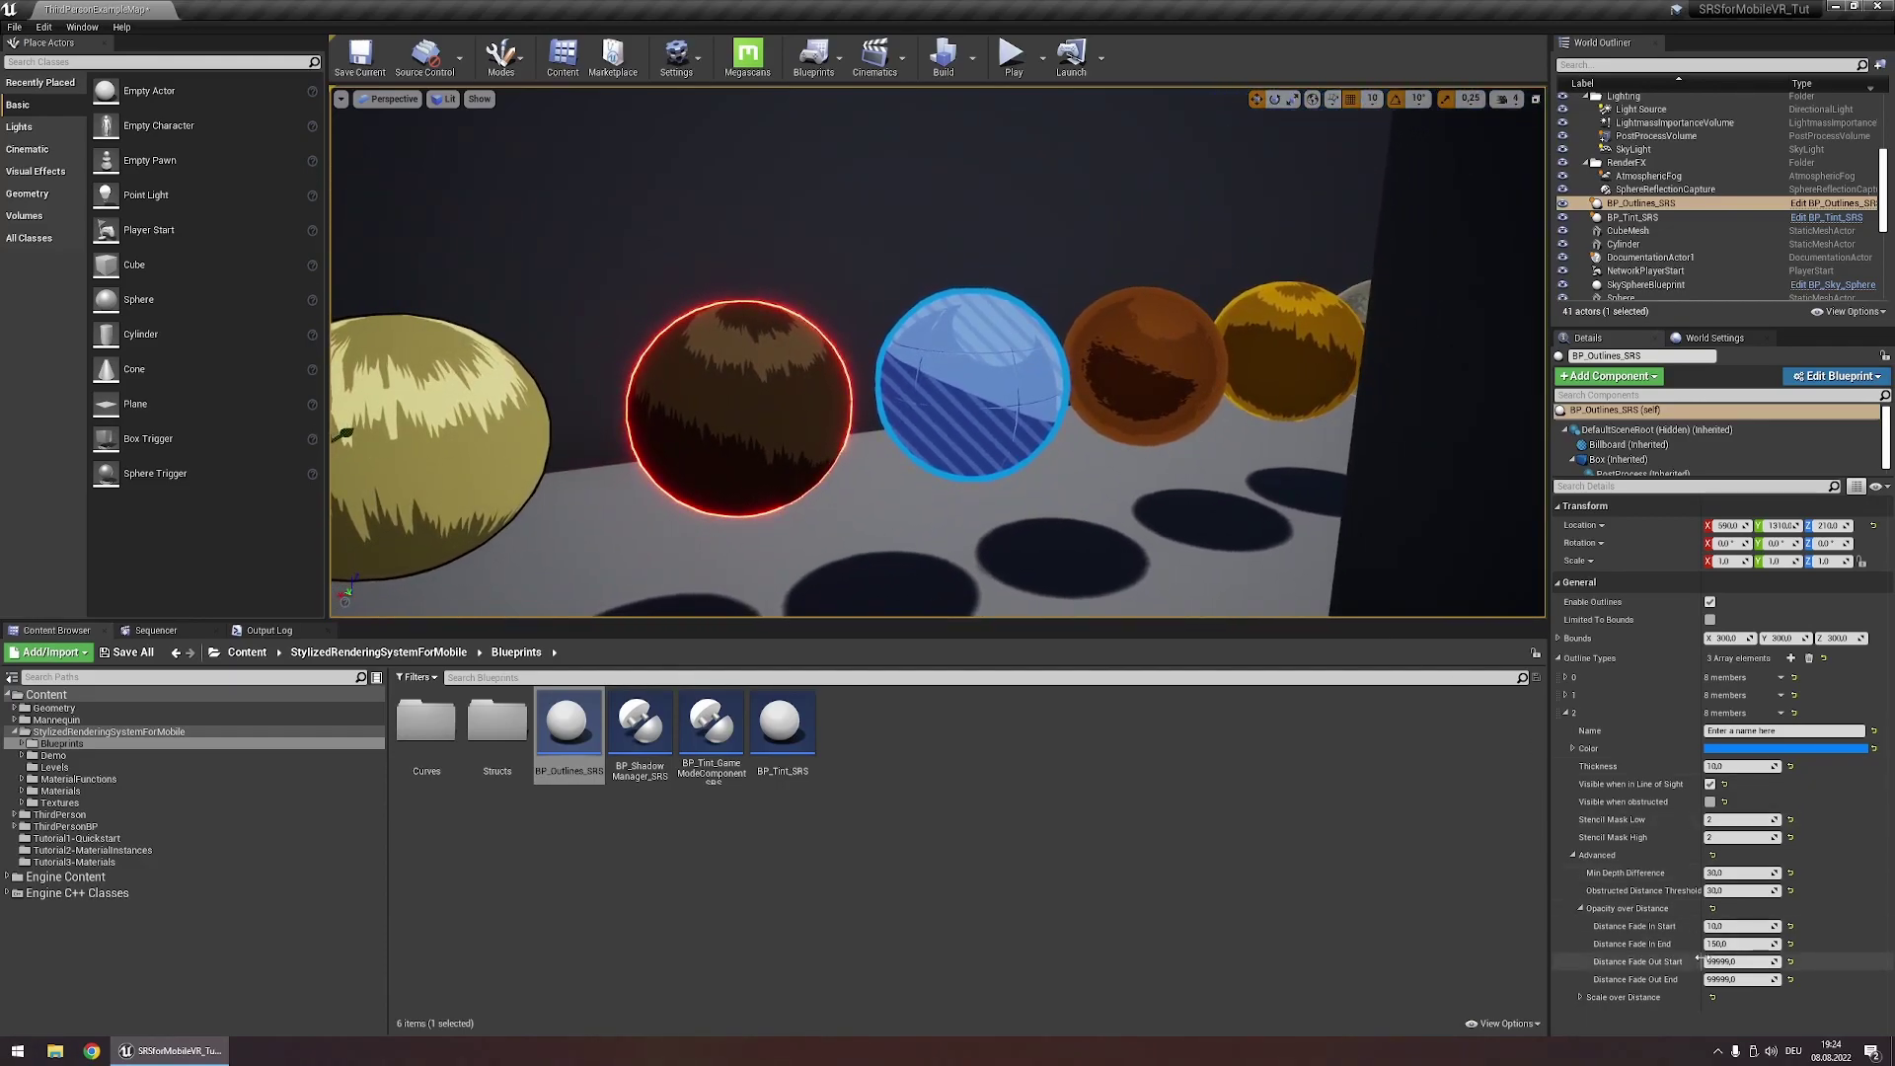
{"action": "left_click", "coordinate": [1729, 961]}
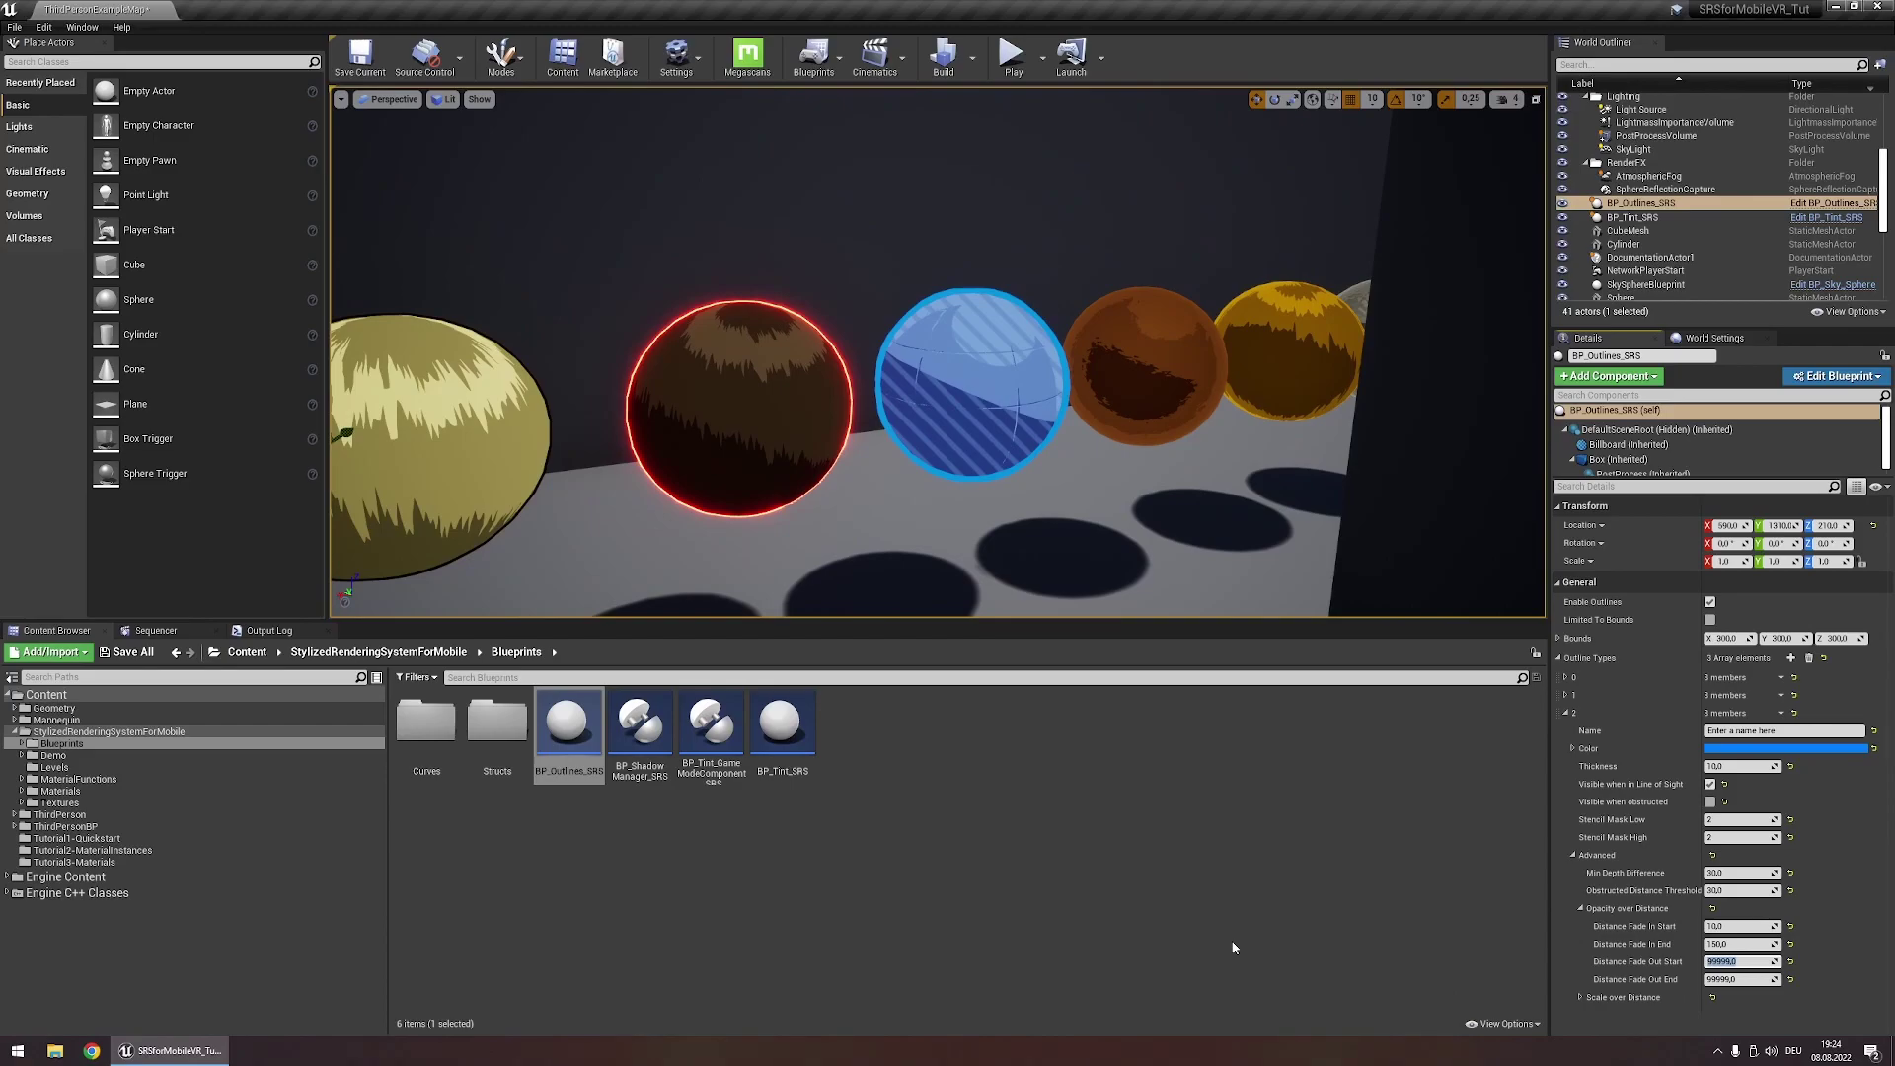
{"action": "key", "text": "Tab"}
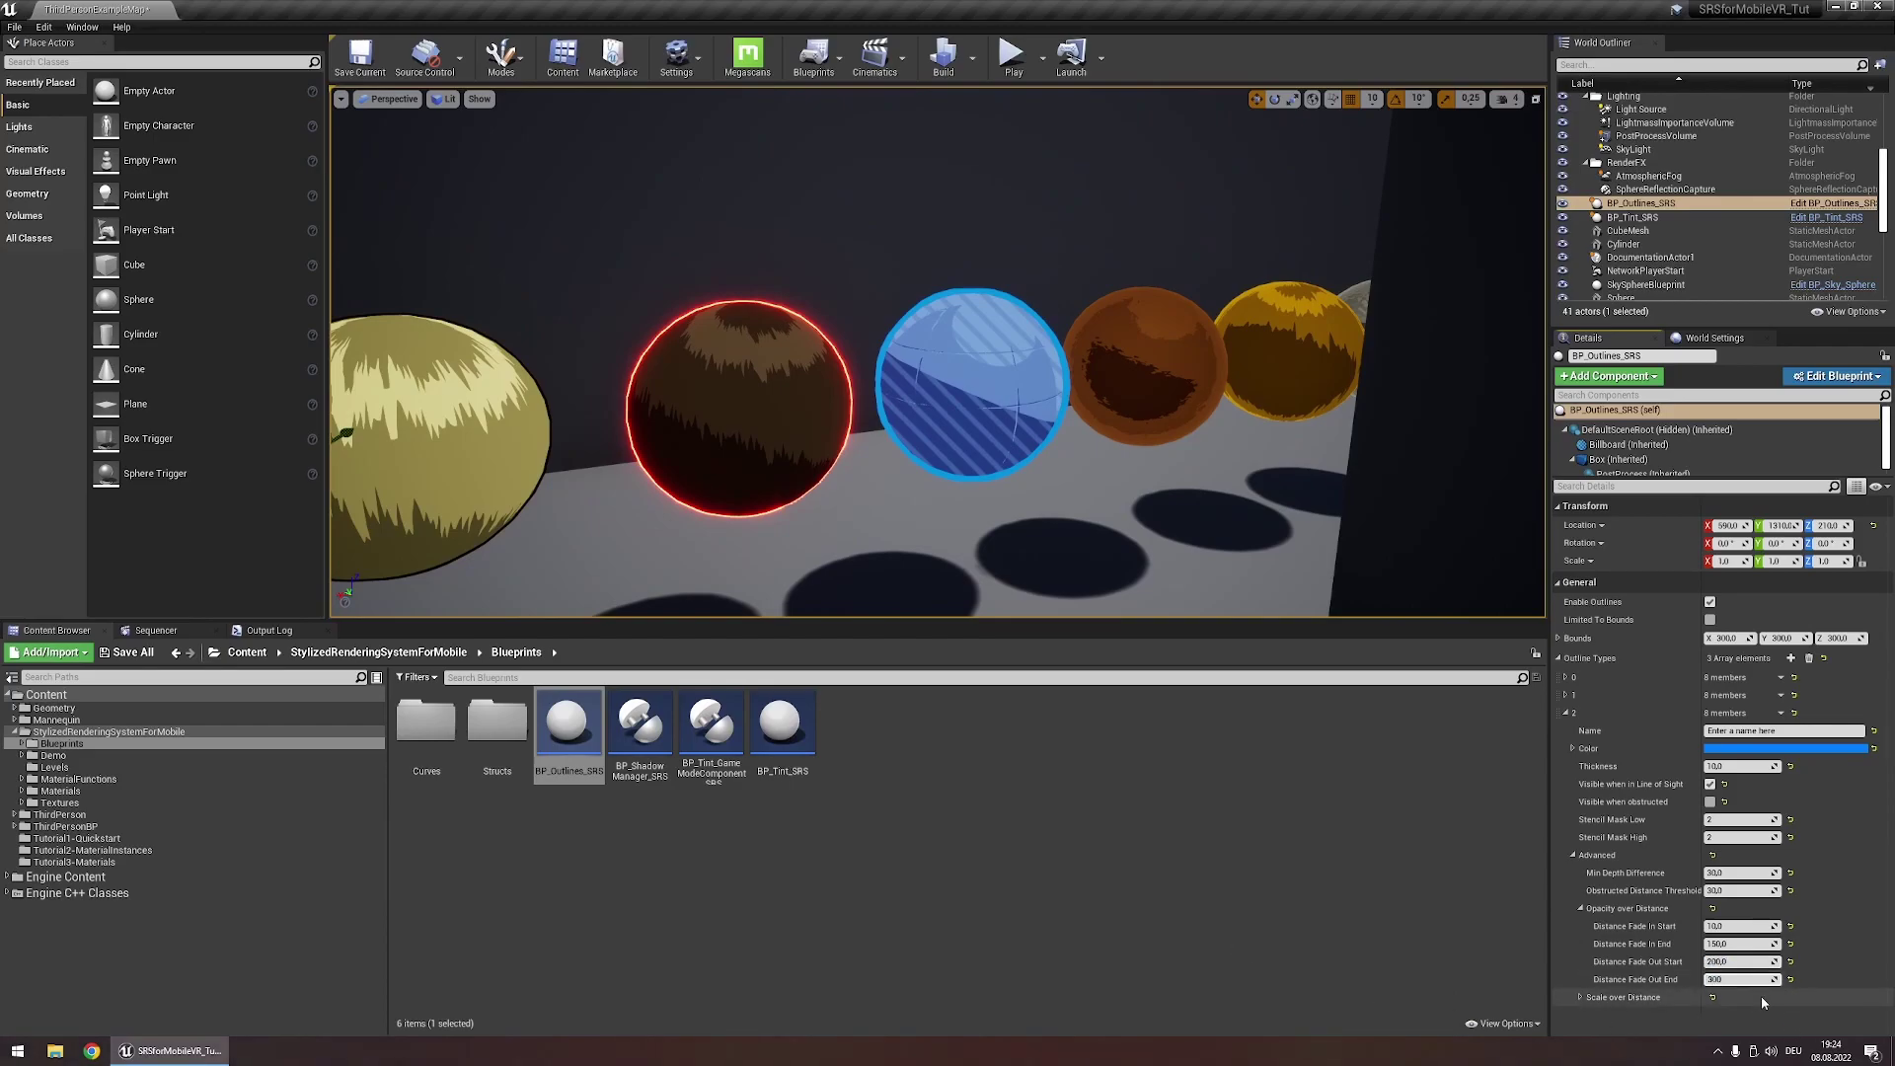
{"action": "key", "text": "Return"}
Examine the blue sphere's outline fade from varying camera distances, and open the third outline type's Scale over Distance settings
{"action": "key", "text": "s"}
{"action": "right_click_drag", "start_coordinate": [1086, 394], "coordinate": [986, 346]}
{"action": "key", "text": "w"}
{"action": "key", "text": "s"}
{"action": "left_click", "coordinate": [1580, 908]}
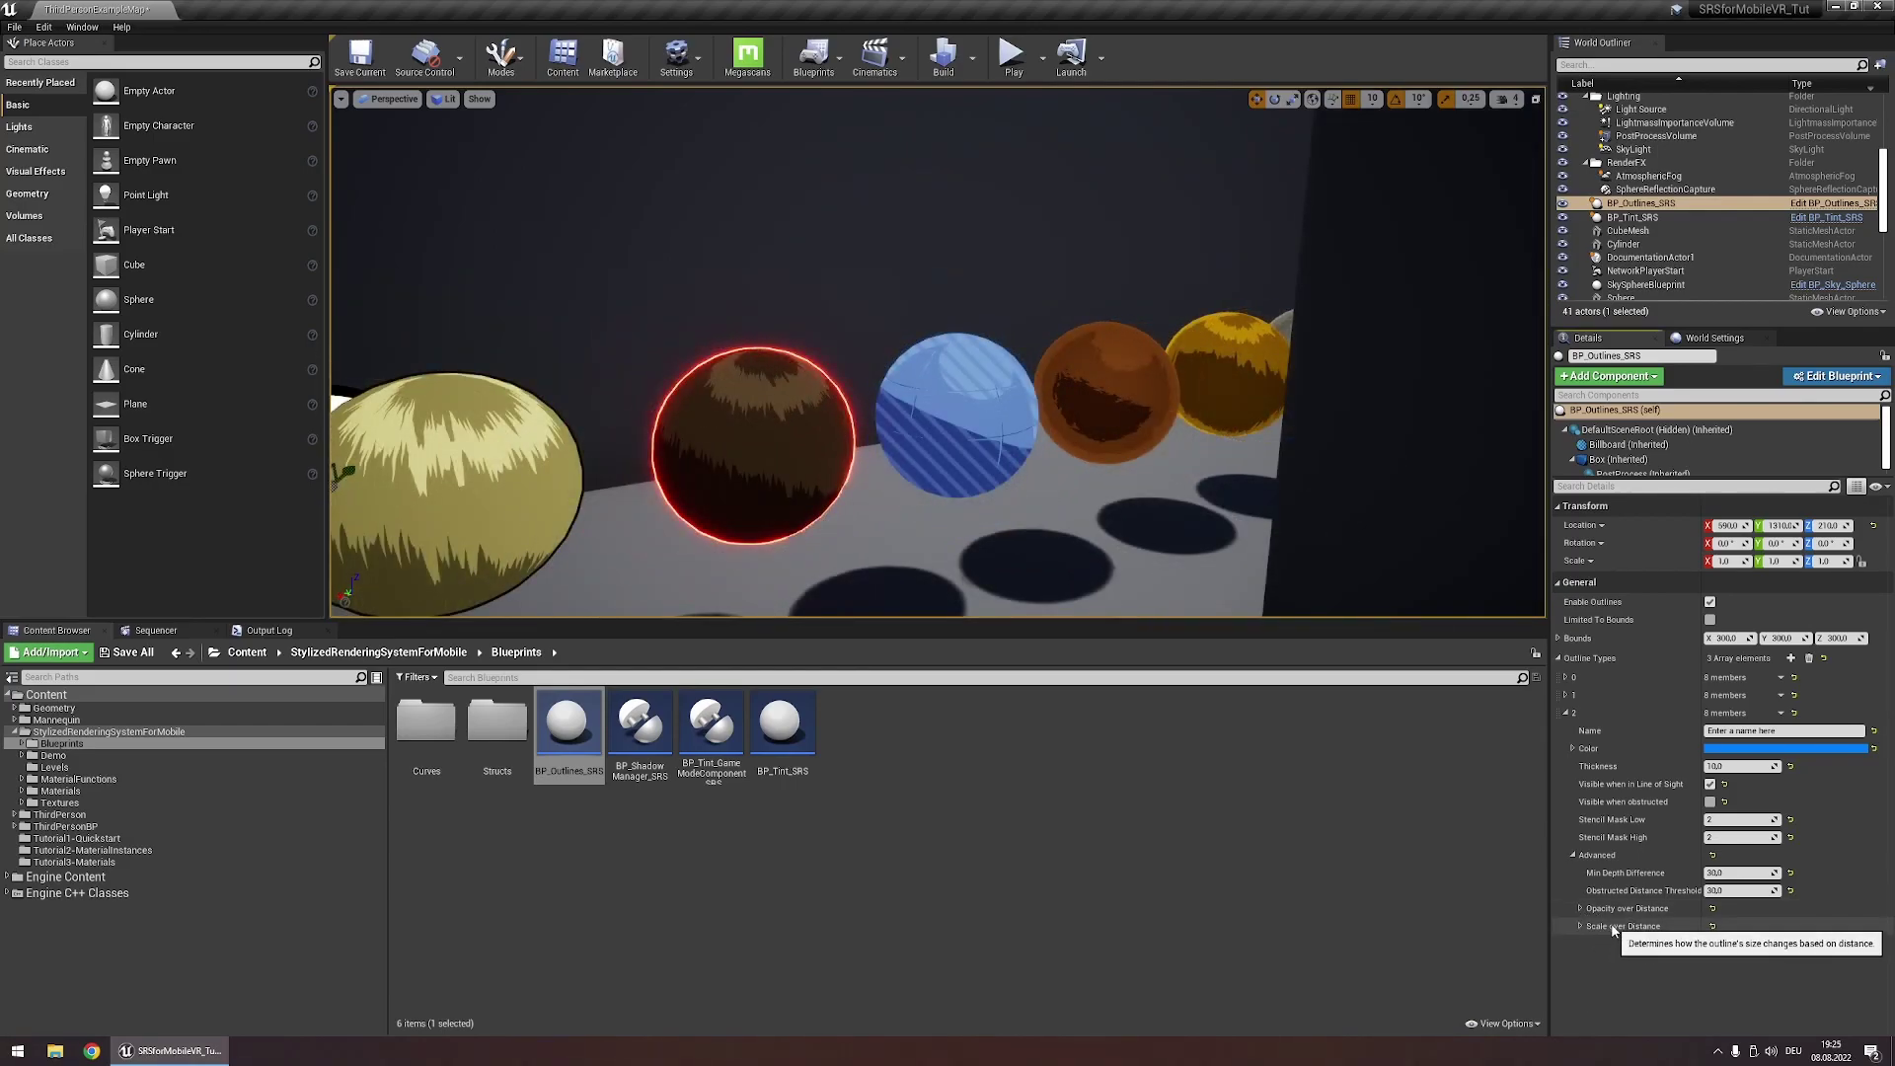
{"action": "key", "text": "w"}
{"action": "right_click_drag", "start_coordinate": [1085, 415], "coordinate": [1066, 414]}
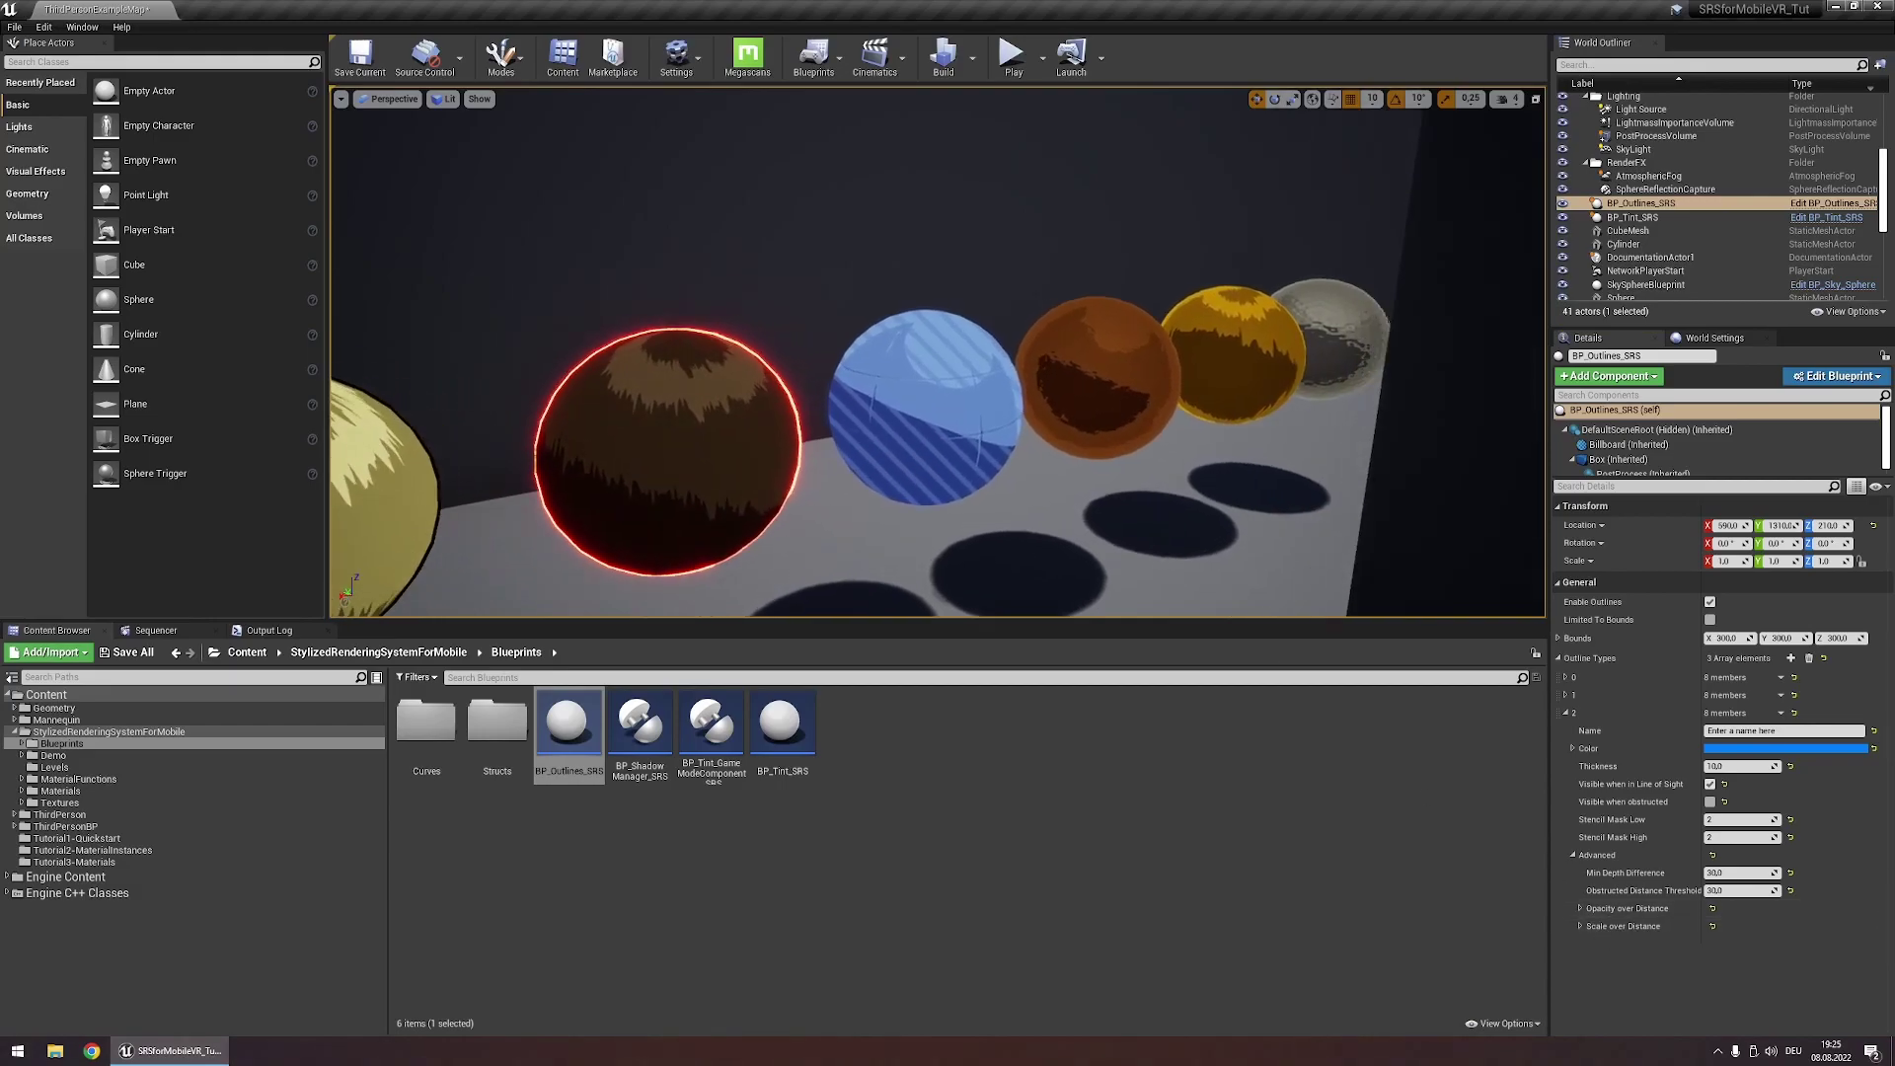
{"action": "right_click_drag", "start_coordinate": [922, 411], "coordinate": [922, 410]}
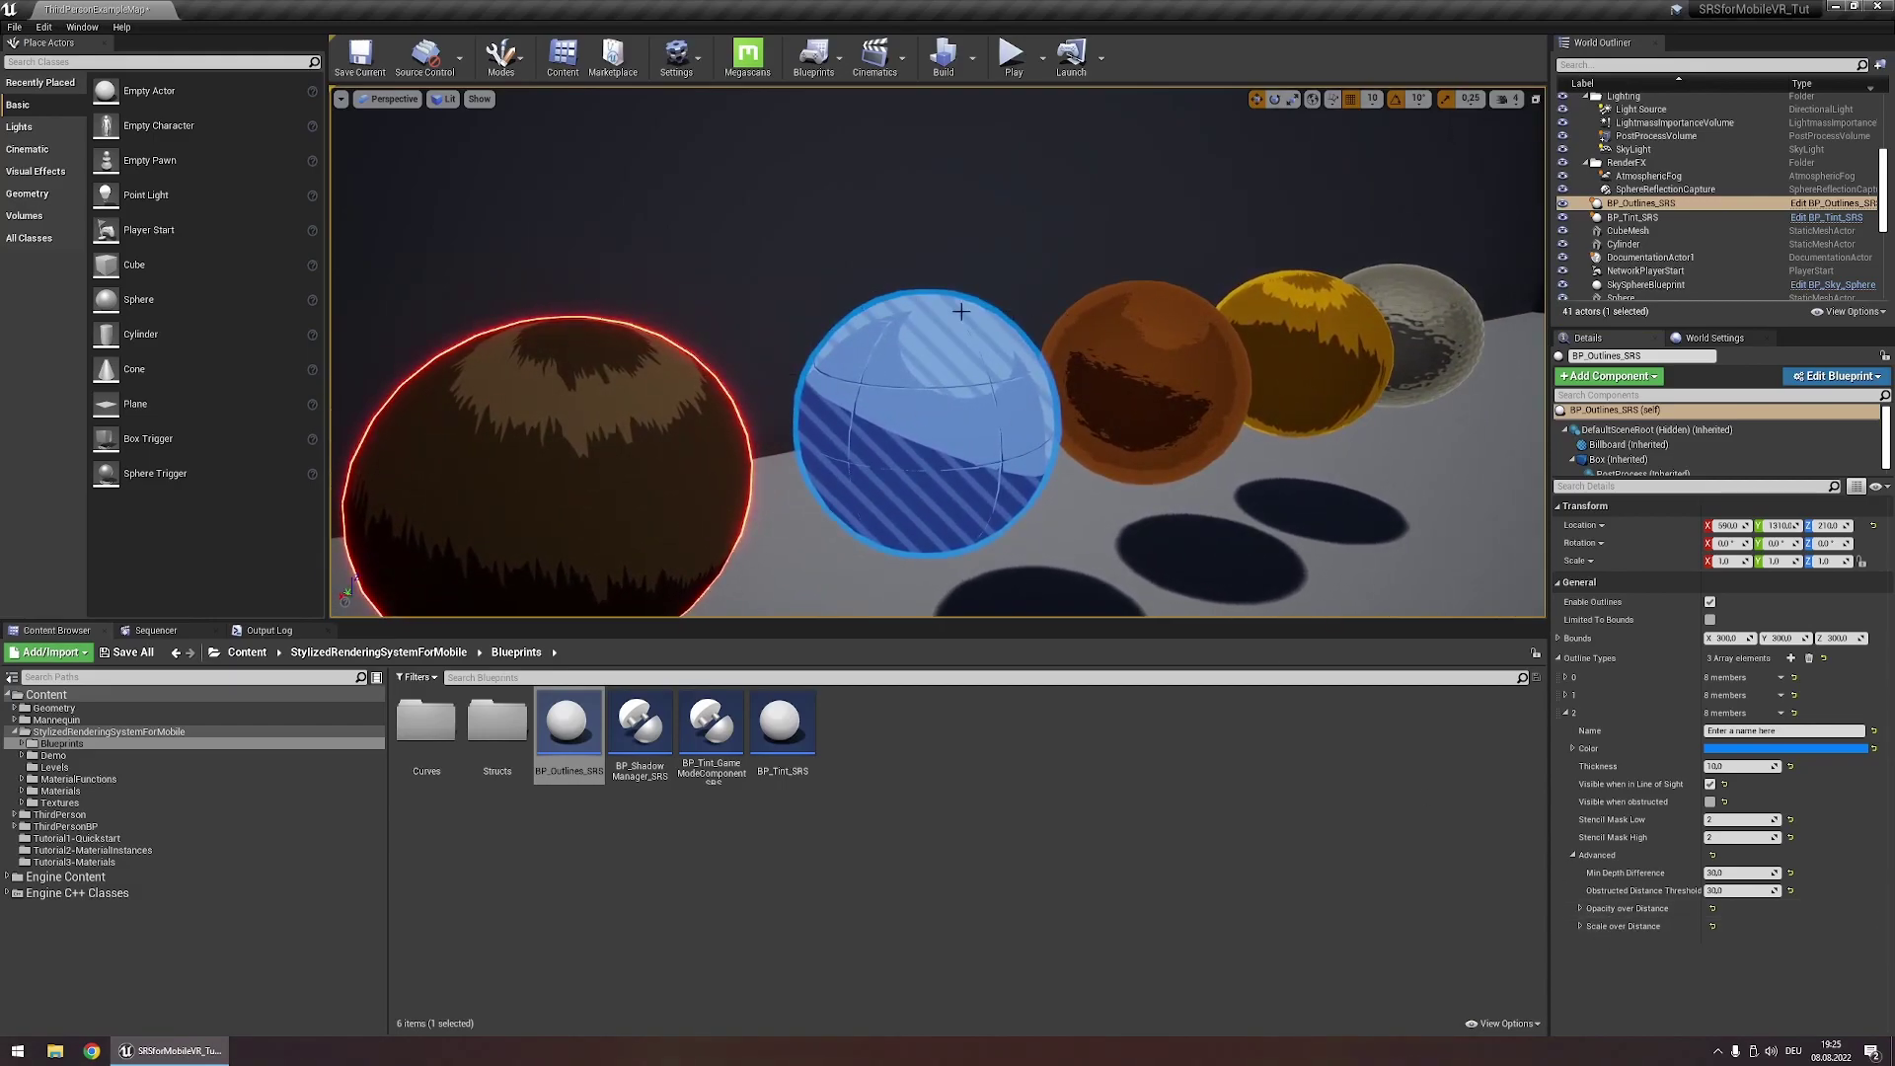
{"action": "left_click", "coordinate": [1624, 928]}
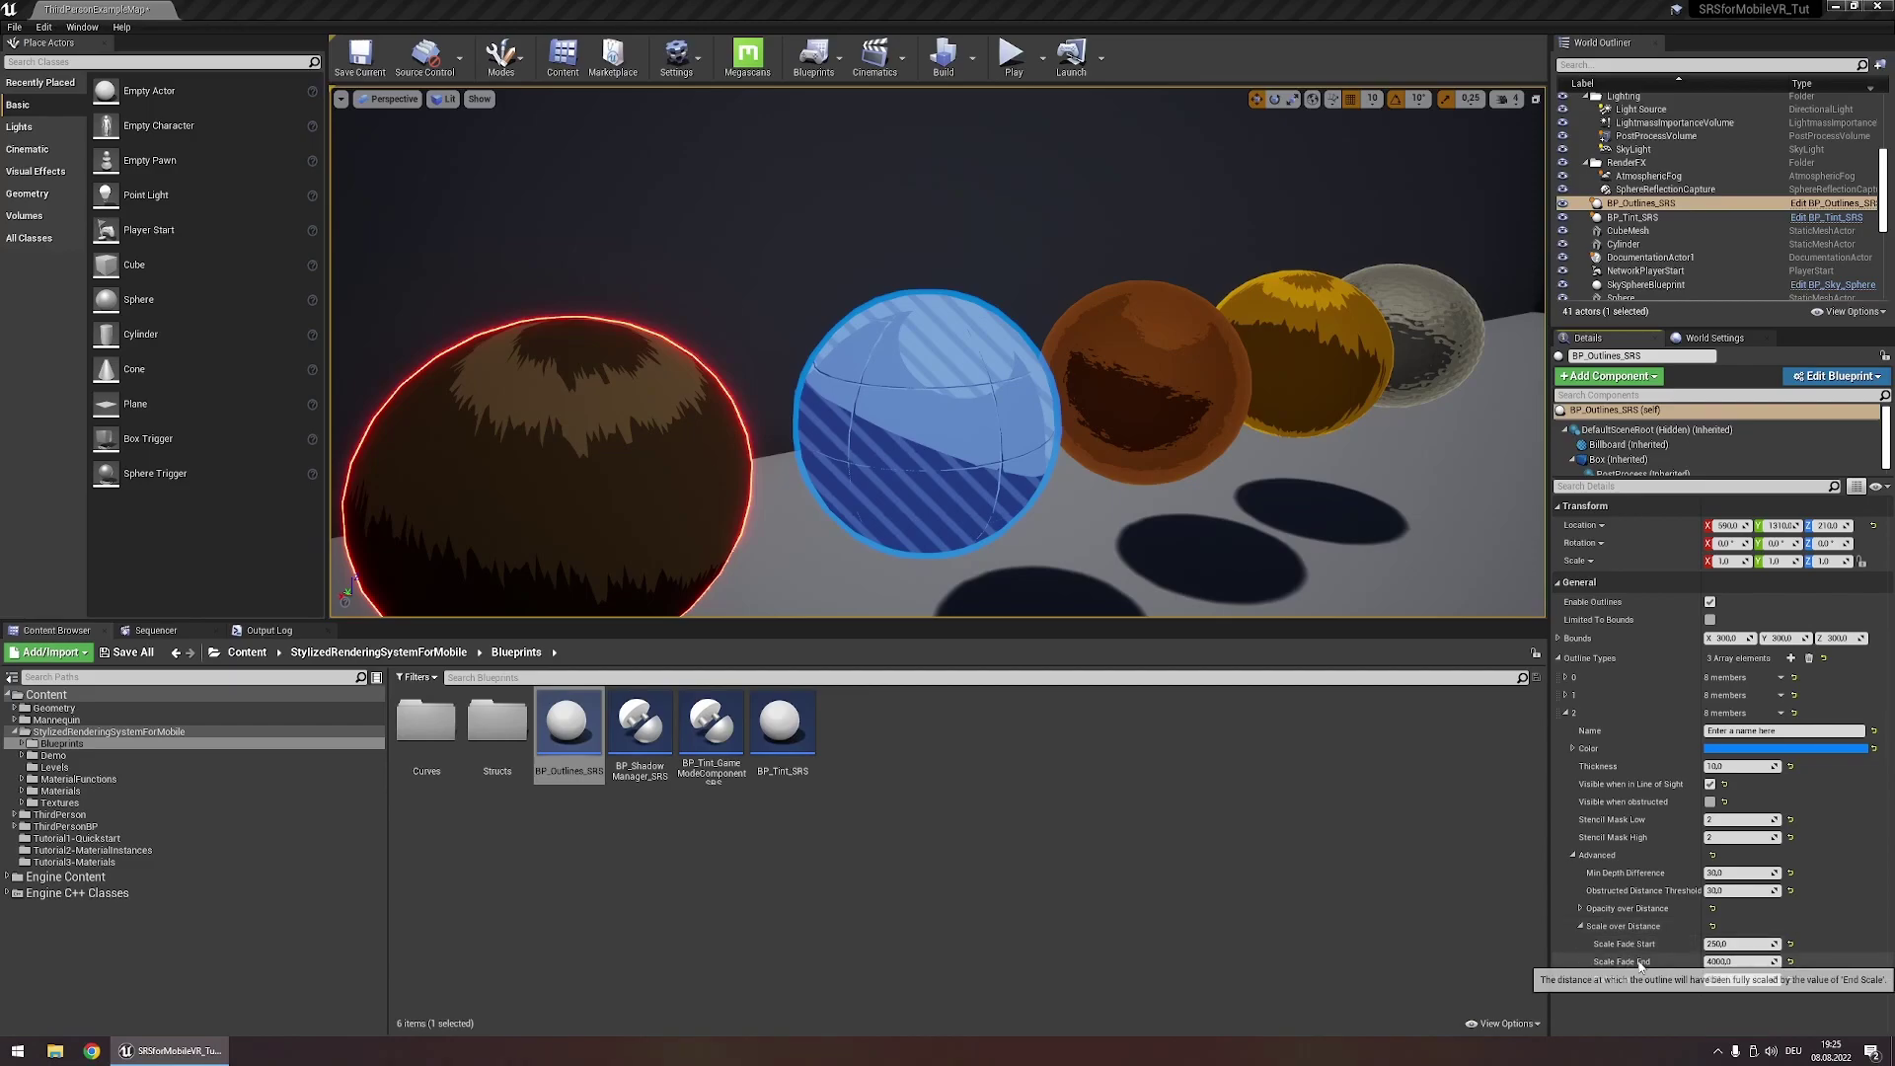
{"action": "right_click_drag", "start_coordinate": [1086, 415], "coordinate": [1036, 415]}
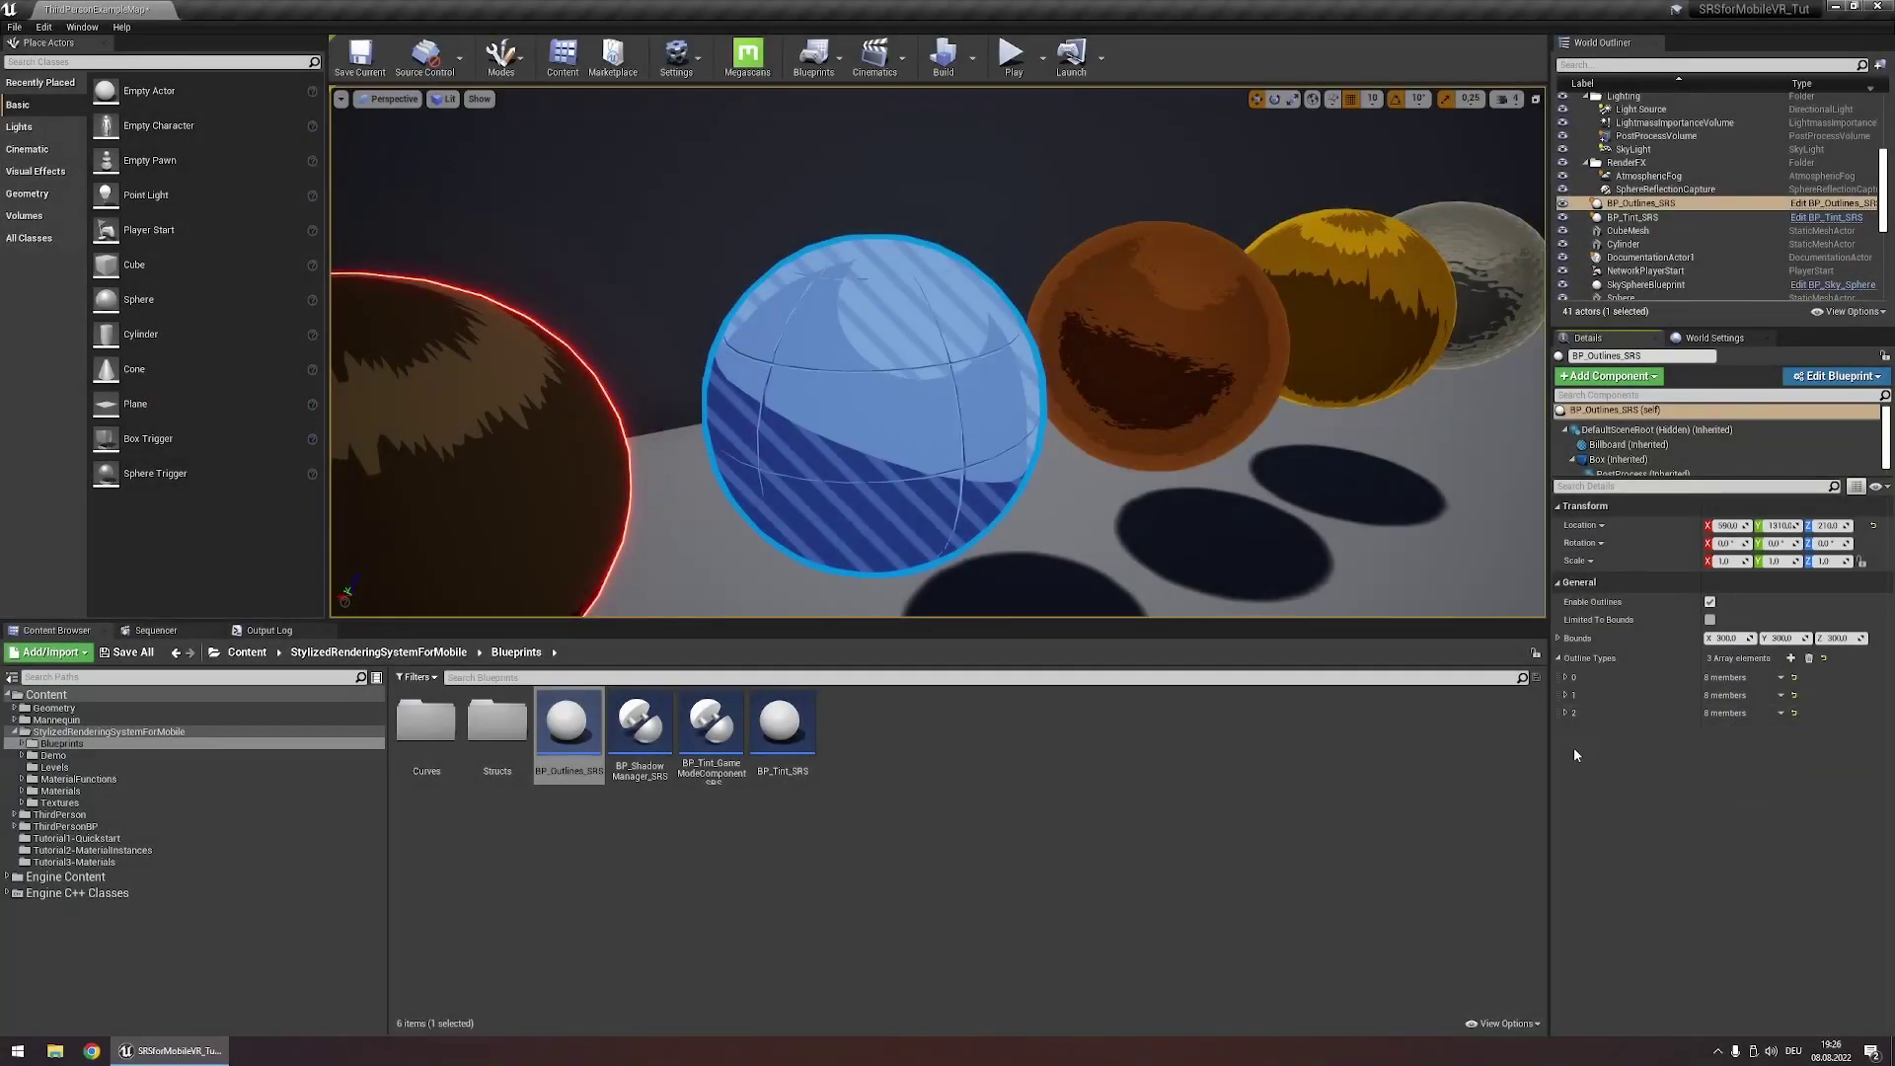
Add a fourth outline type, disable its Visible when in Line of Sight option and enable Visible when obstructed
{"action": "left_click", "coordinate": [1792, 657]}
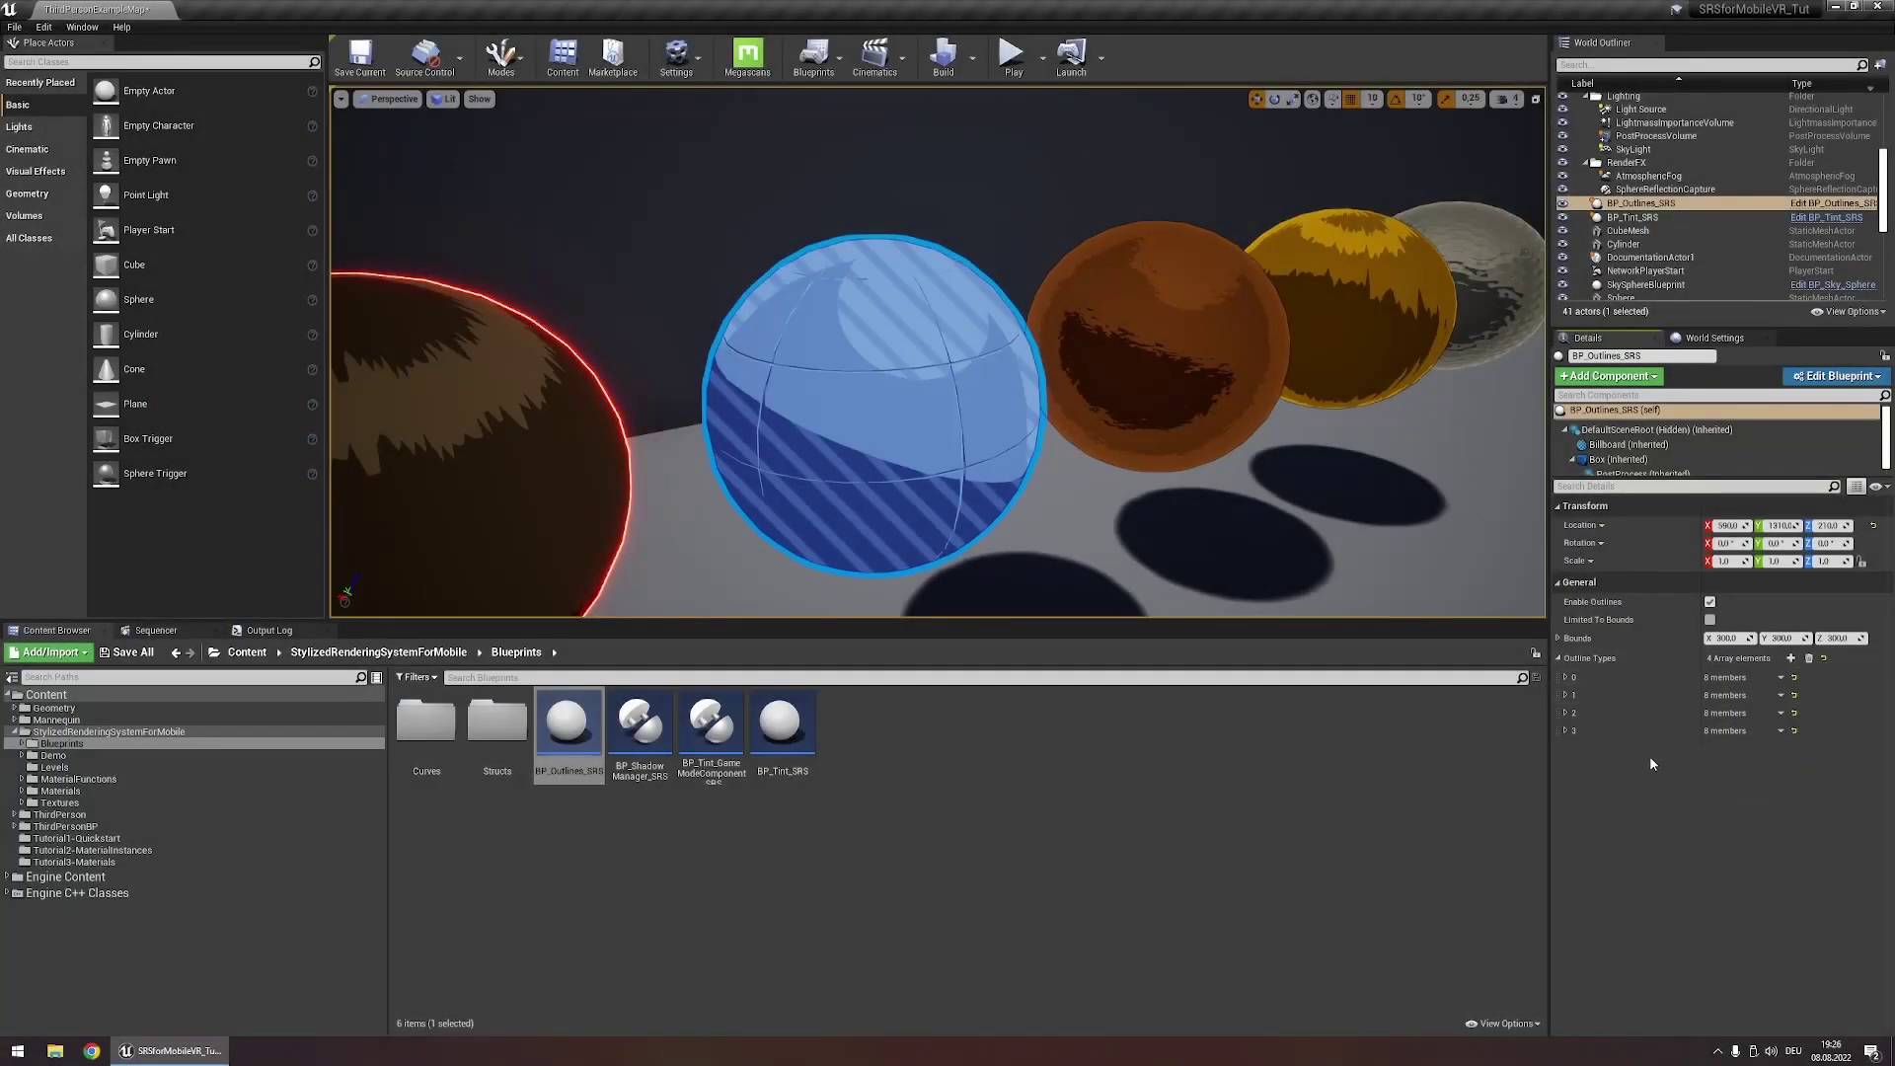
{"action": "left_click", "coordinate": [1566, 731]}
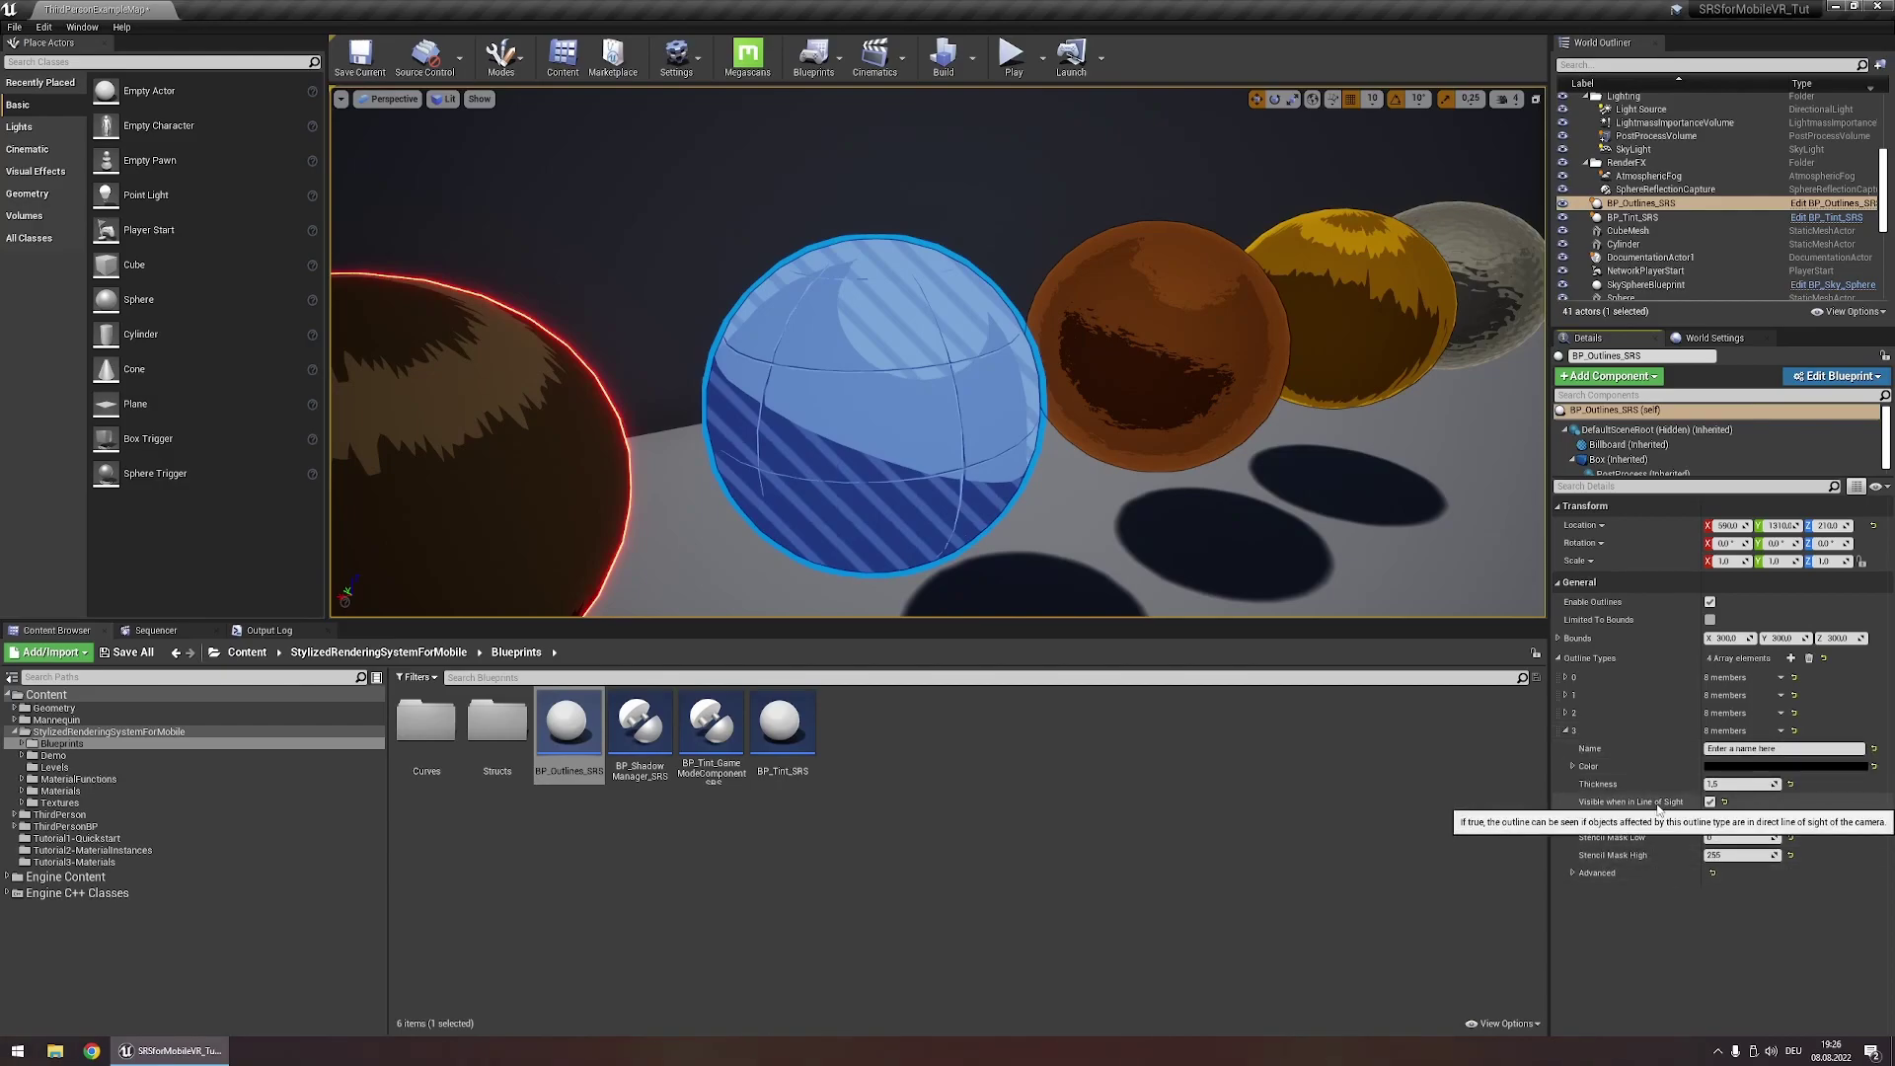
{"action": "left_click", "coordinate": [1710, 802]}
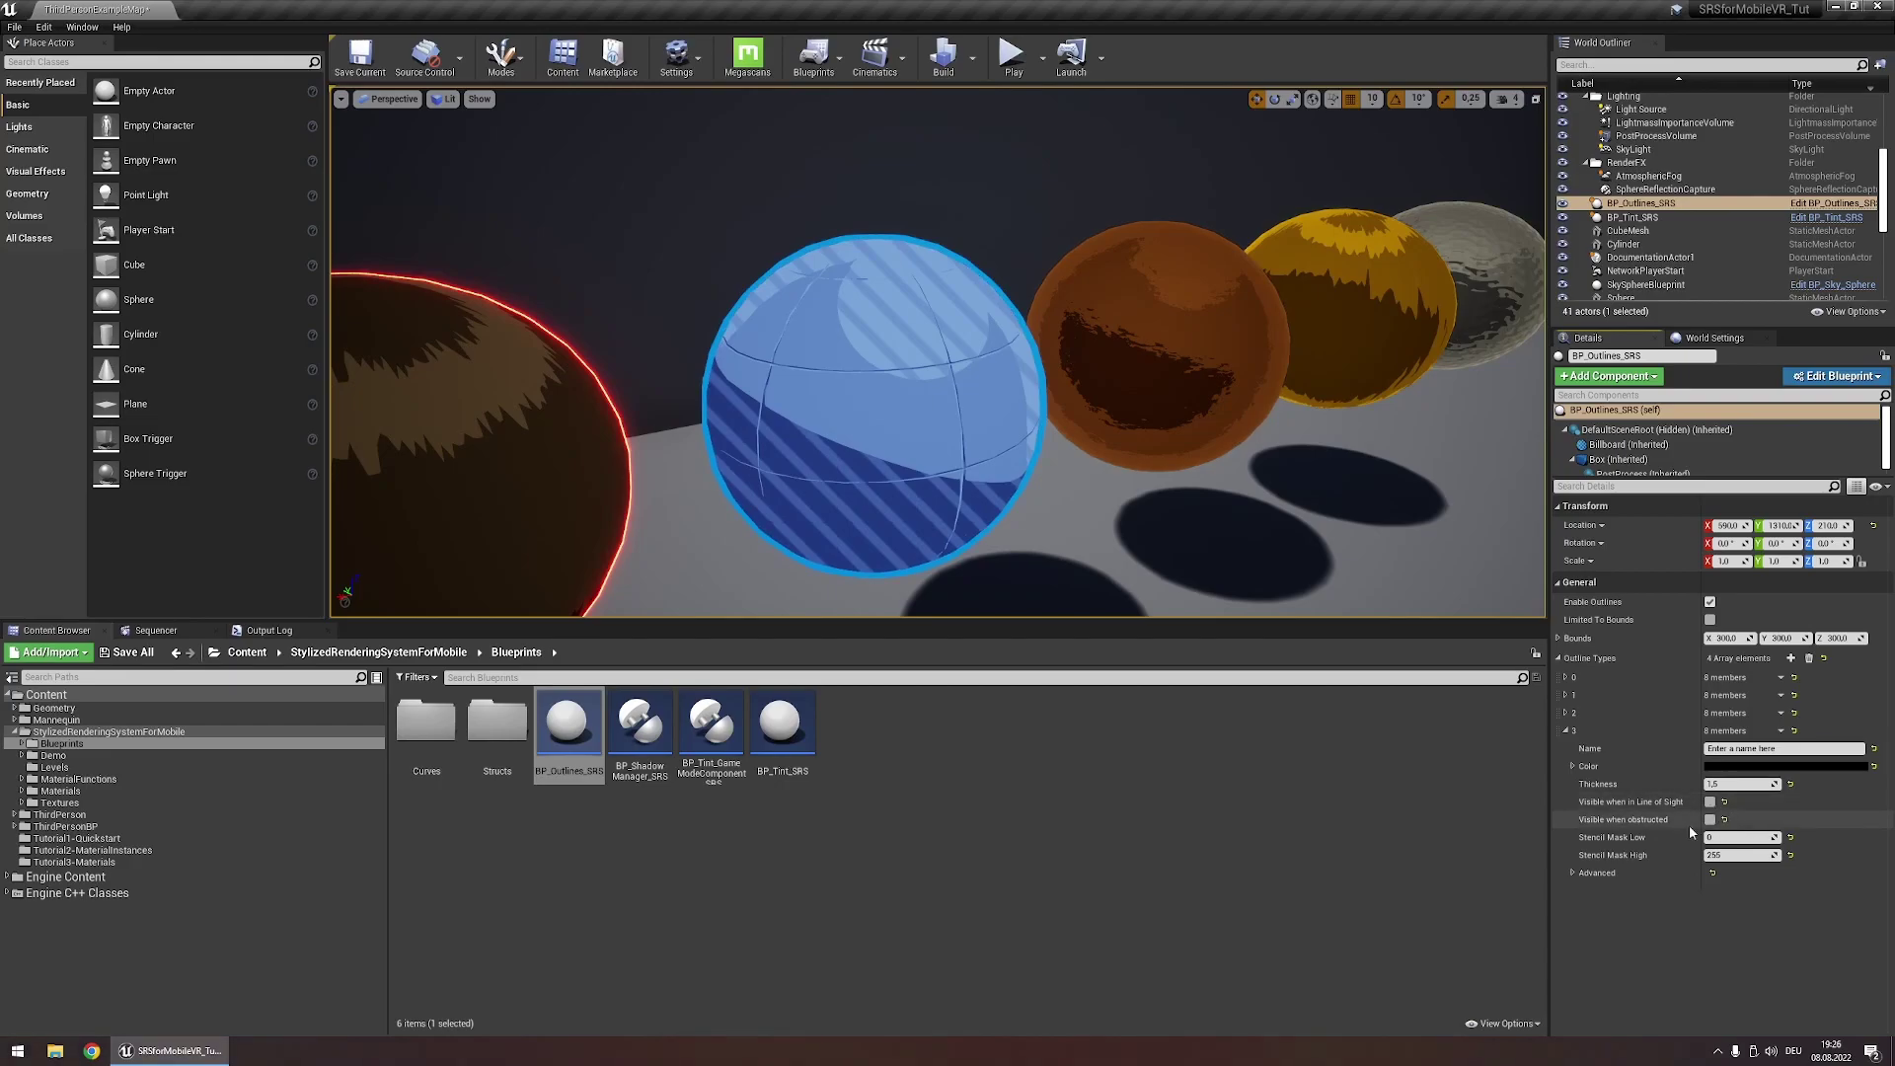
{"action": "left_click", "coordinate": [1710, 819]}
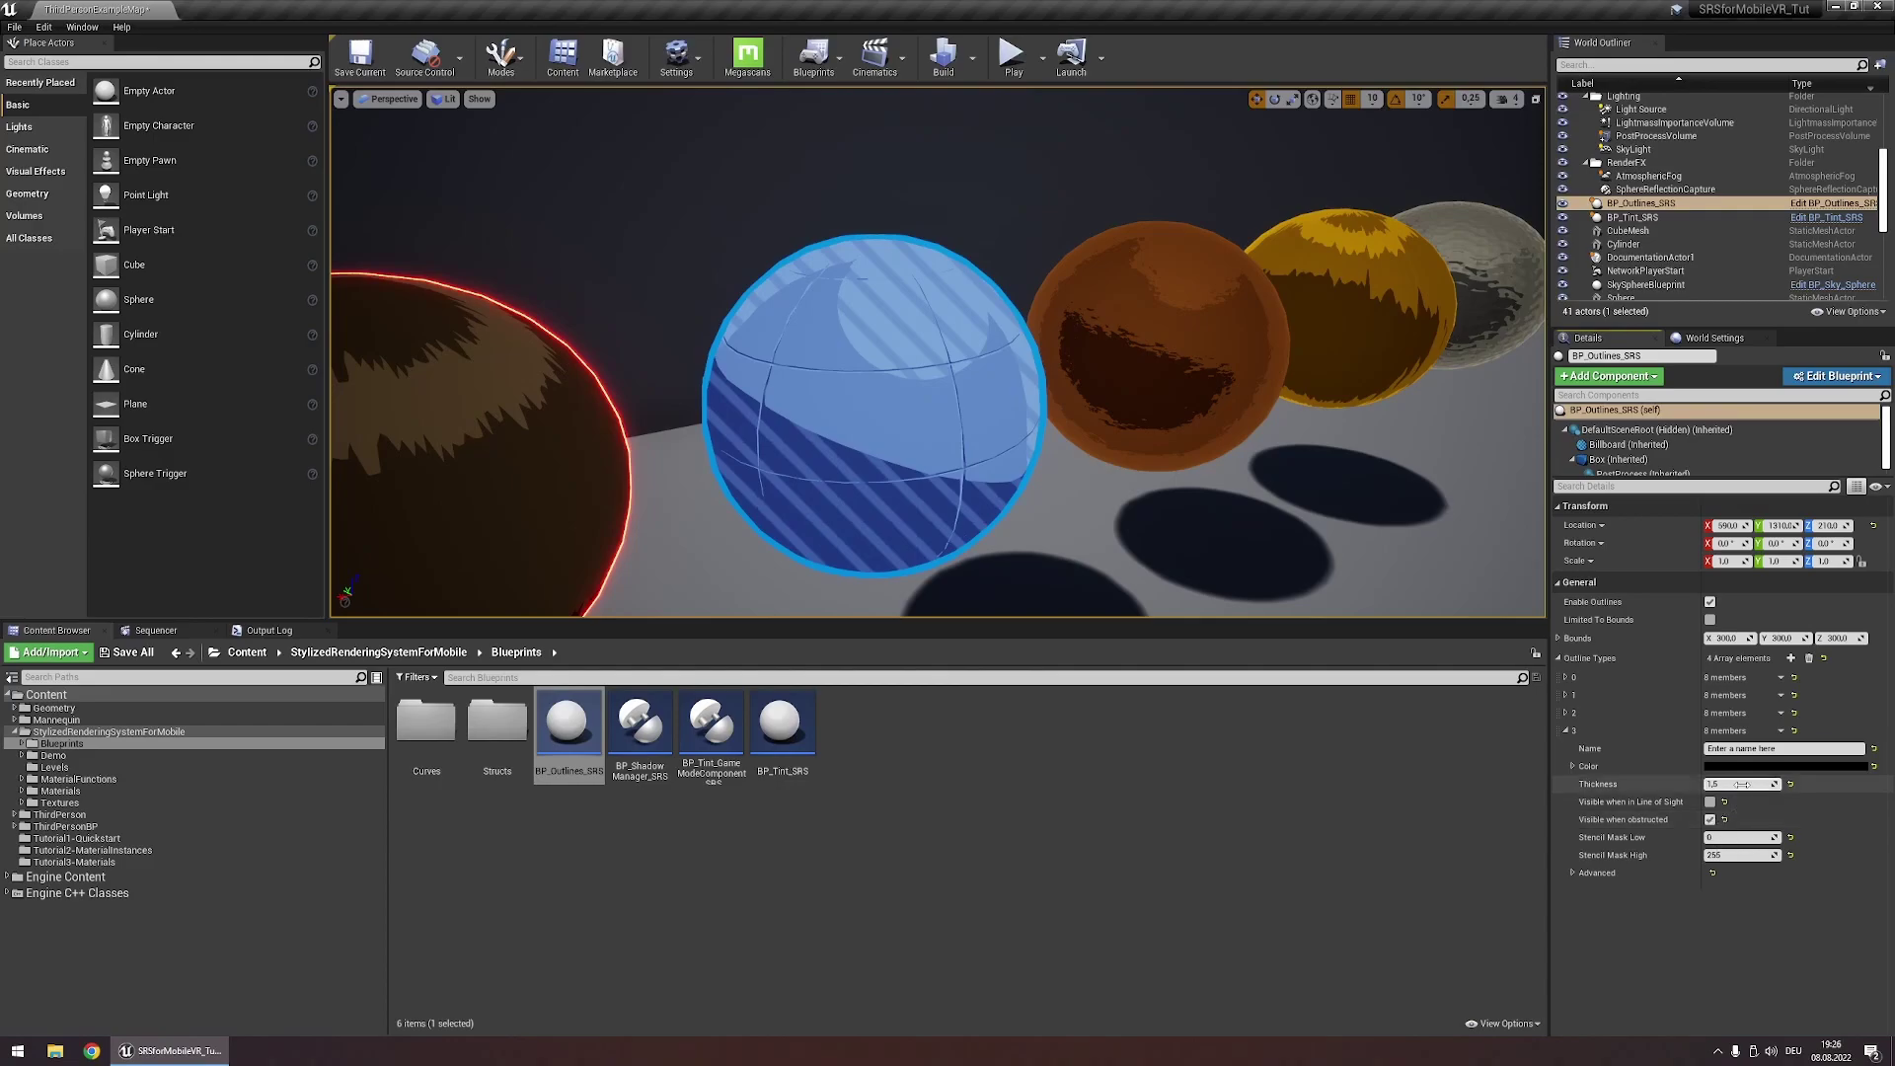
Set the fourth outline type's color to white and its Thickness to 4
{"action": "left_click", "coordinate": [1714, 765]}
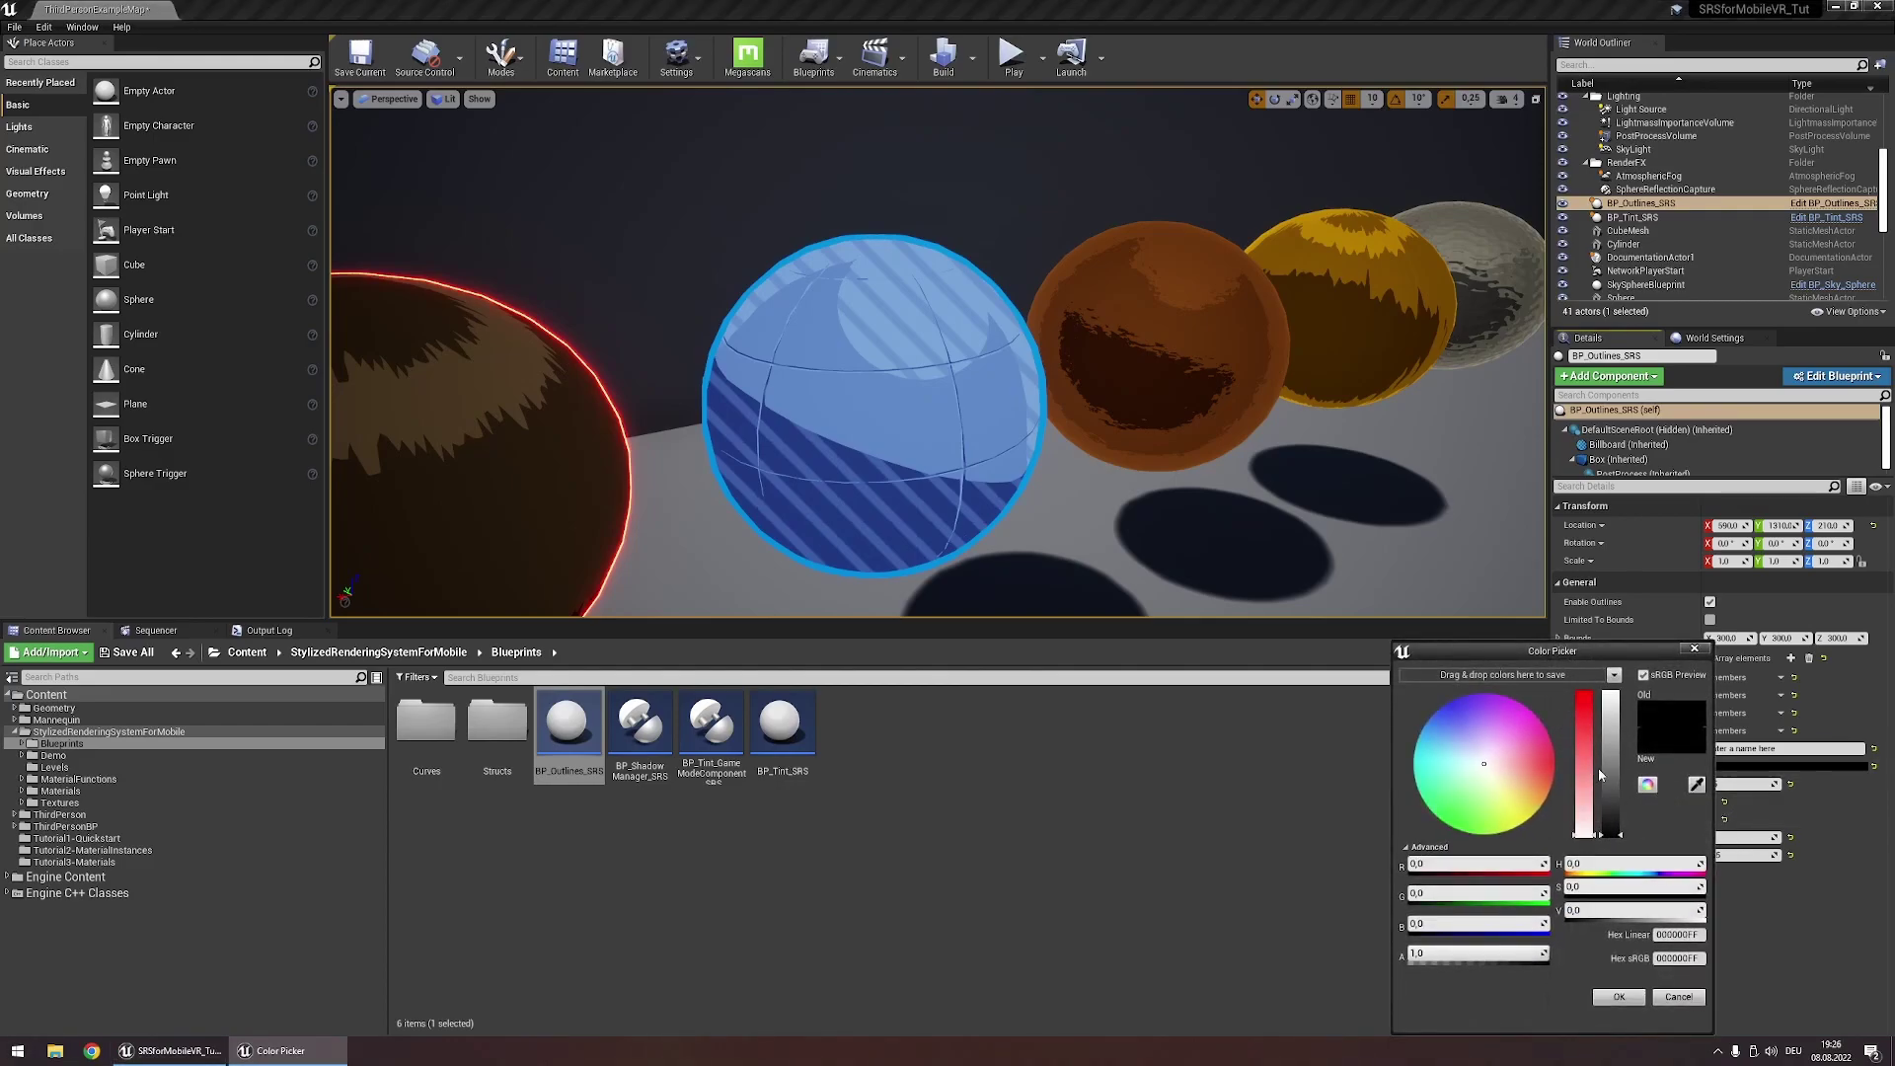
{"action": "left_click_drag", "start_coordinate": [1604, 768], "coordinate": [1606, 694]}
{"action": "left_click", "coordinate": [1618, 1001]}
{"action": "left_click", "coordinate": [1725, 784]}
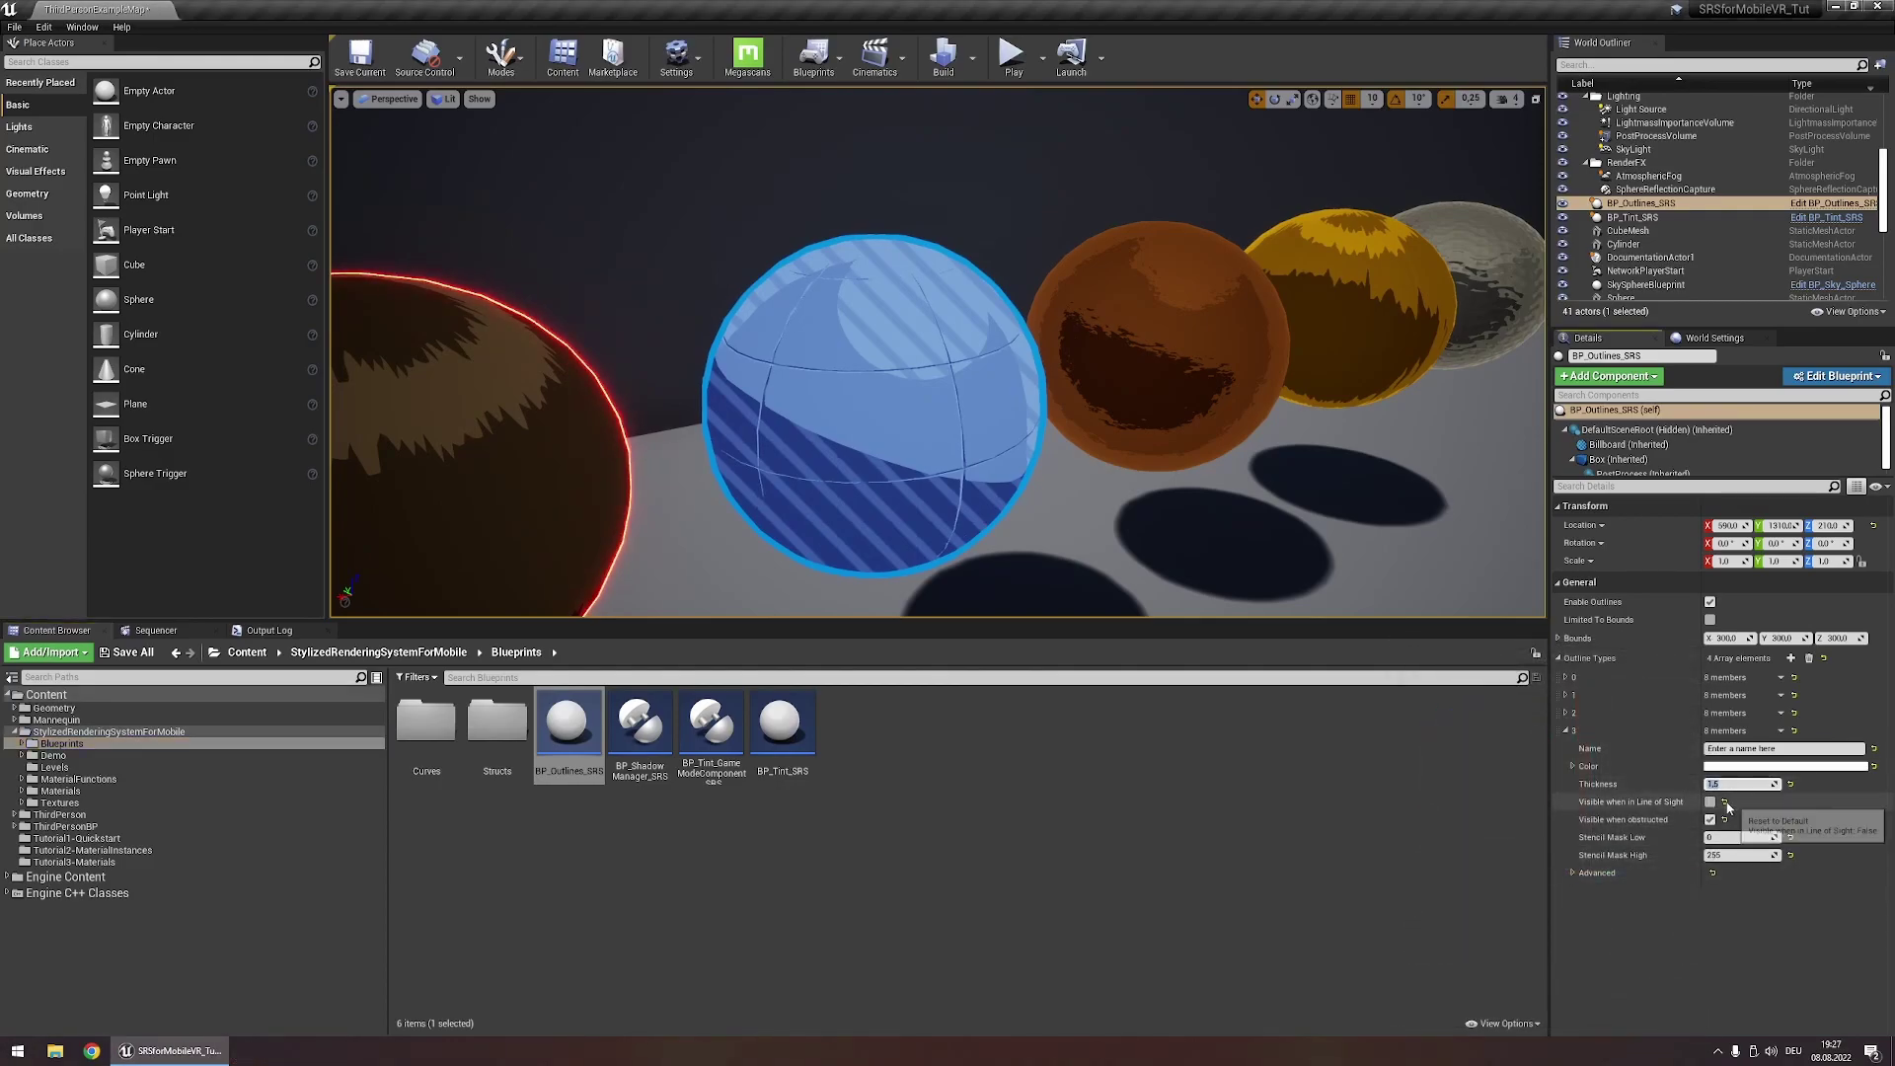
{"action": "type", "text": "4"}
{"action": "key", "text": "Return"}
Examine the white obstructed outlines of the spheres from behind the dark wall
{"action": "key", "text": "s"}
{"action": "right_click_drag", "start_coordinate": [1260, 412], "coordinate": [1456, 434]}
{"action": "key", "text": "d"}
{"action": "key", "text": "w"}
{"action": "key", "text": "s"}
{"action": "key", "text": "a"}
{"action": "key", "text": "w"}
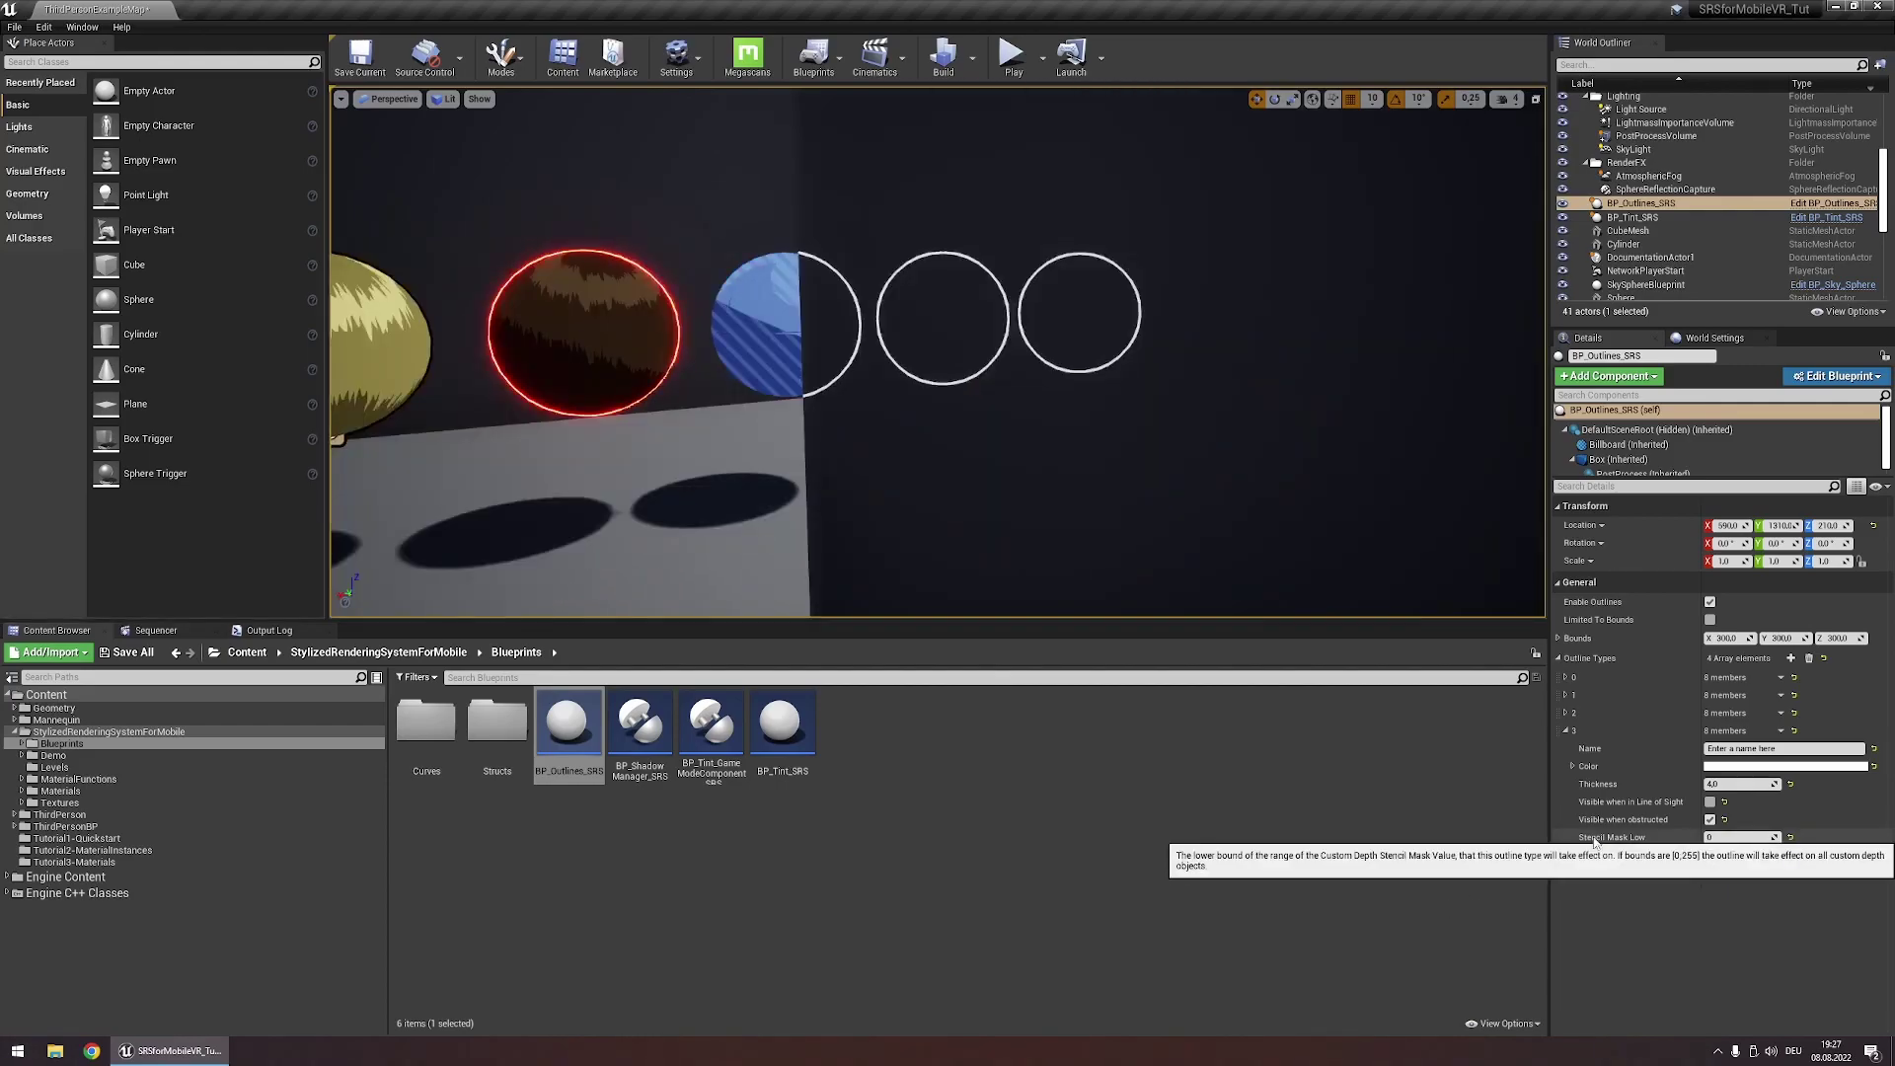
Set both Stencil Mask Low and Stencil Mask High of the fourth outline type to 3
{"action": "mouse_move", "coordinate": [1636, 859]}
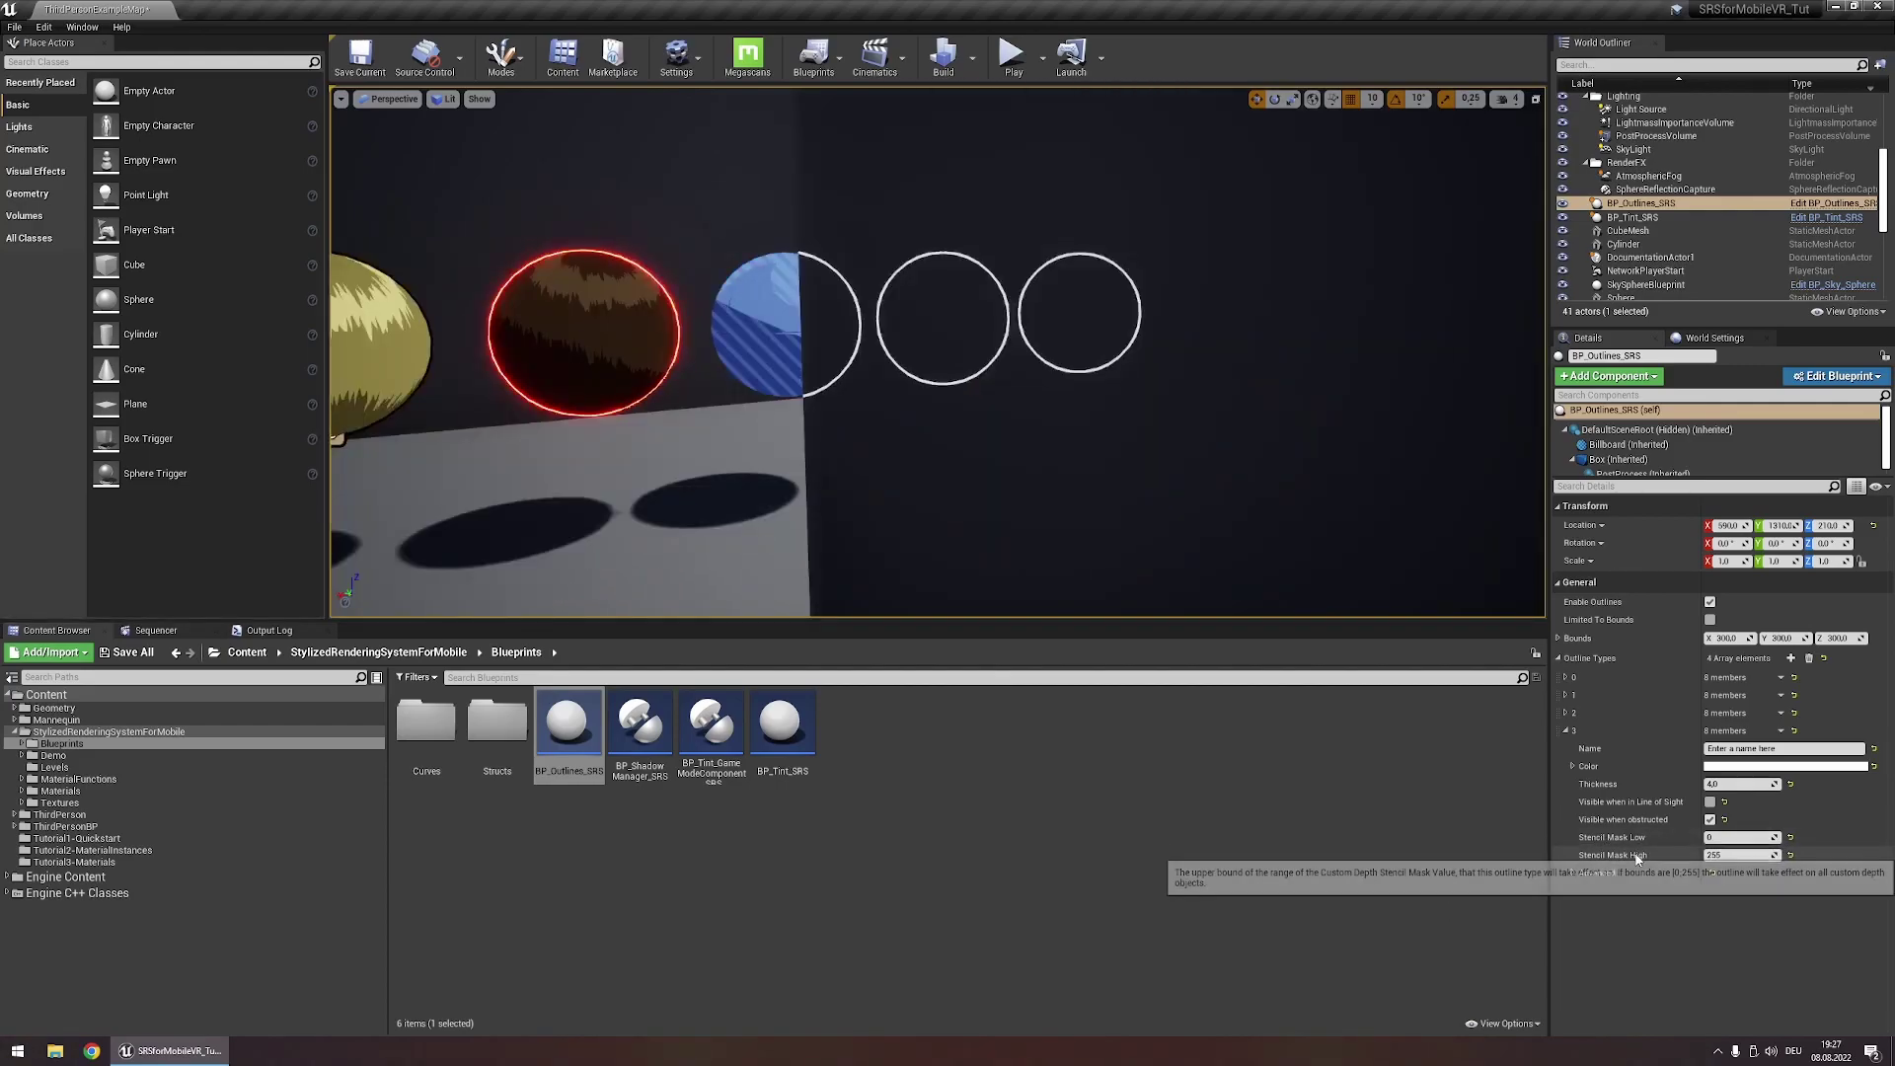
{"action": "left_click", "coordinate": [1725, 837]}
{"action": "type", "text": "3"}
{"action": "left_click", "coordinate": [1725, 855]}
{"action": "type", "text": "3"}
{"action": "key", "text": "Return"}
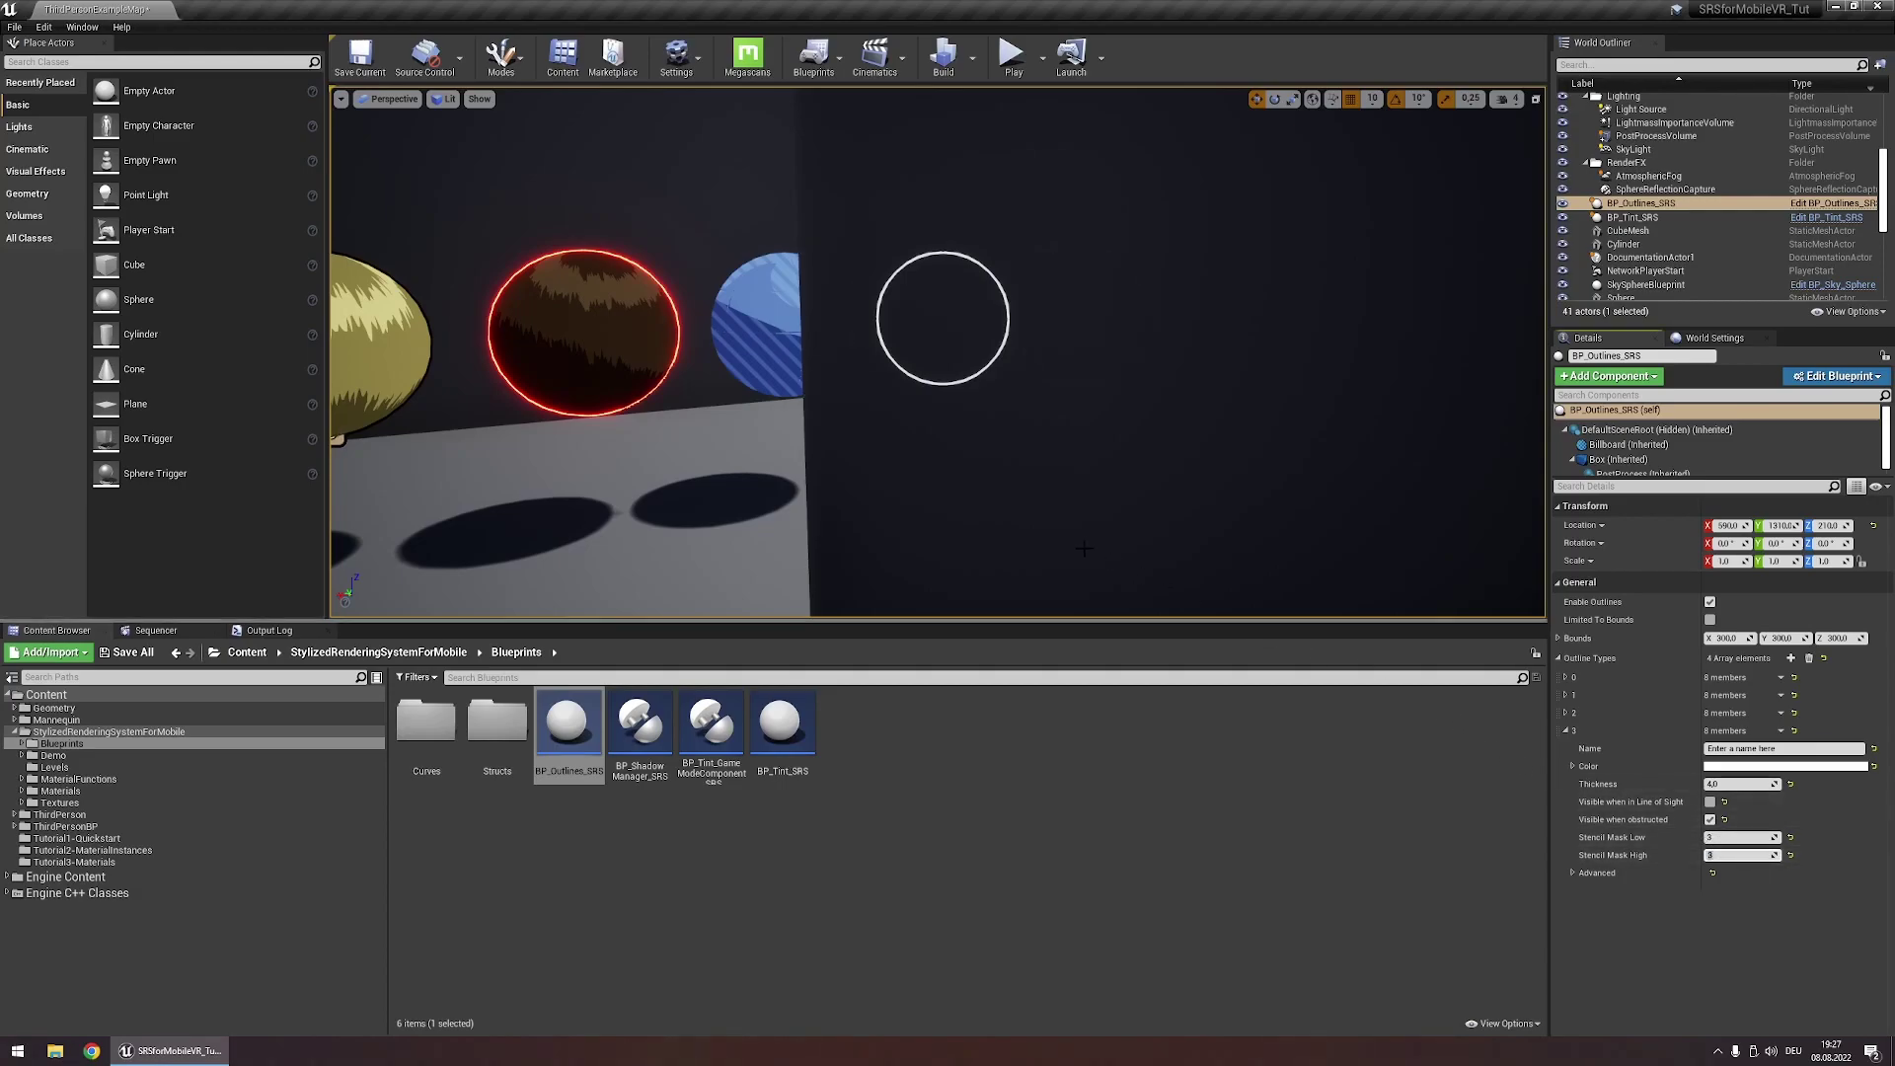
Check the masked sphere outline behind the wall and set the fourth outline type's Stencil Mask High to 4
{"action": "key", "text": "d"}
{"action": "right_click_drag", "start_coordinate": [1313, 582], "coordinate": [1253, 582]}
{"action": "key", "text": "a"}
{"action": "key", "text": "d"}
{"action": "mouse_move", "coordinate": [858, 316]}
{"action": "right_mouse_down"}
{"action": "mouse_move", "coordinate": [691, 326]}
{"action": "mouse_move", "coordinate": [888, 336]}
{"action": "mouse_move", "coordinate": [858, 315]}
{"action": "right_mouse_up"}
{"action": "key", "text": "a"}
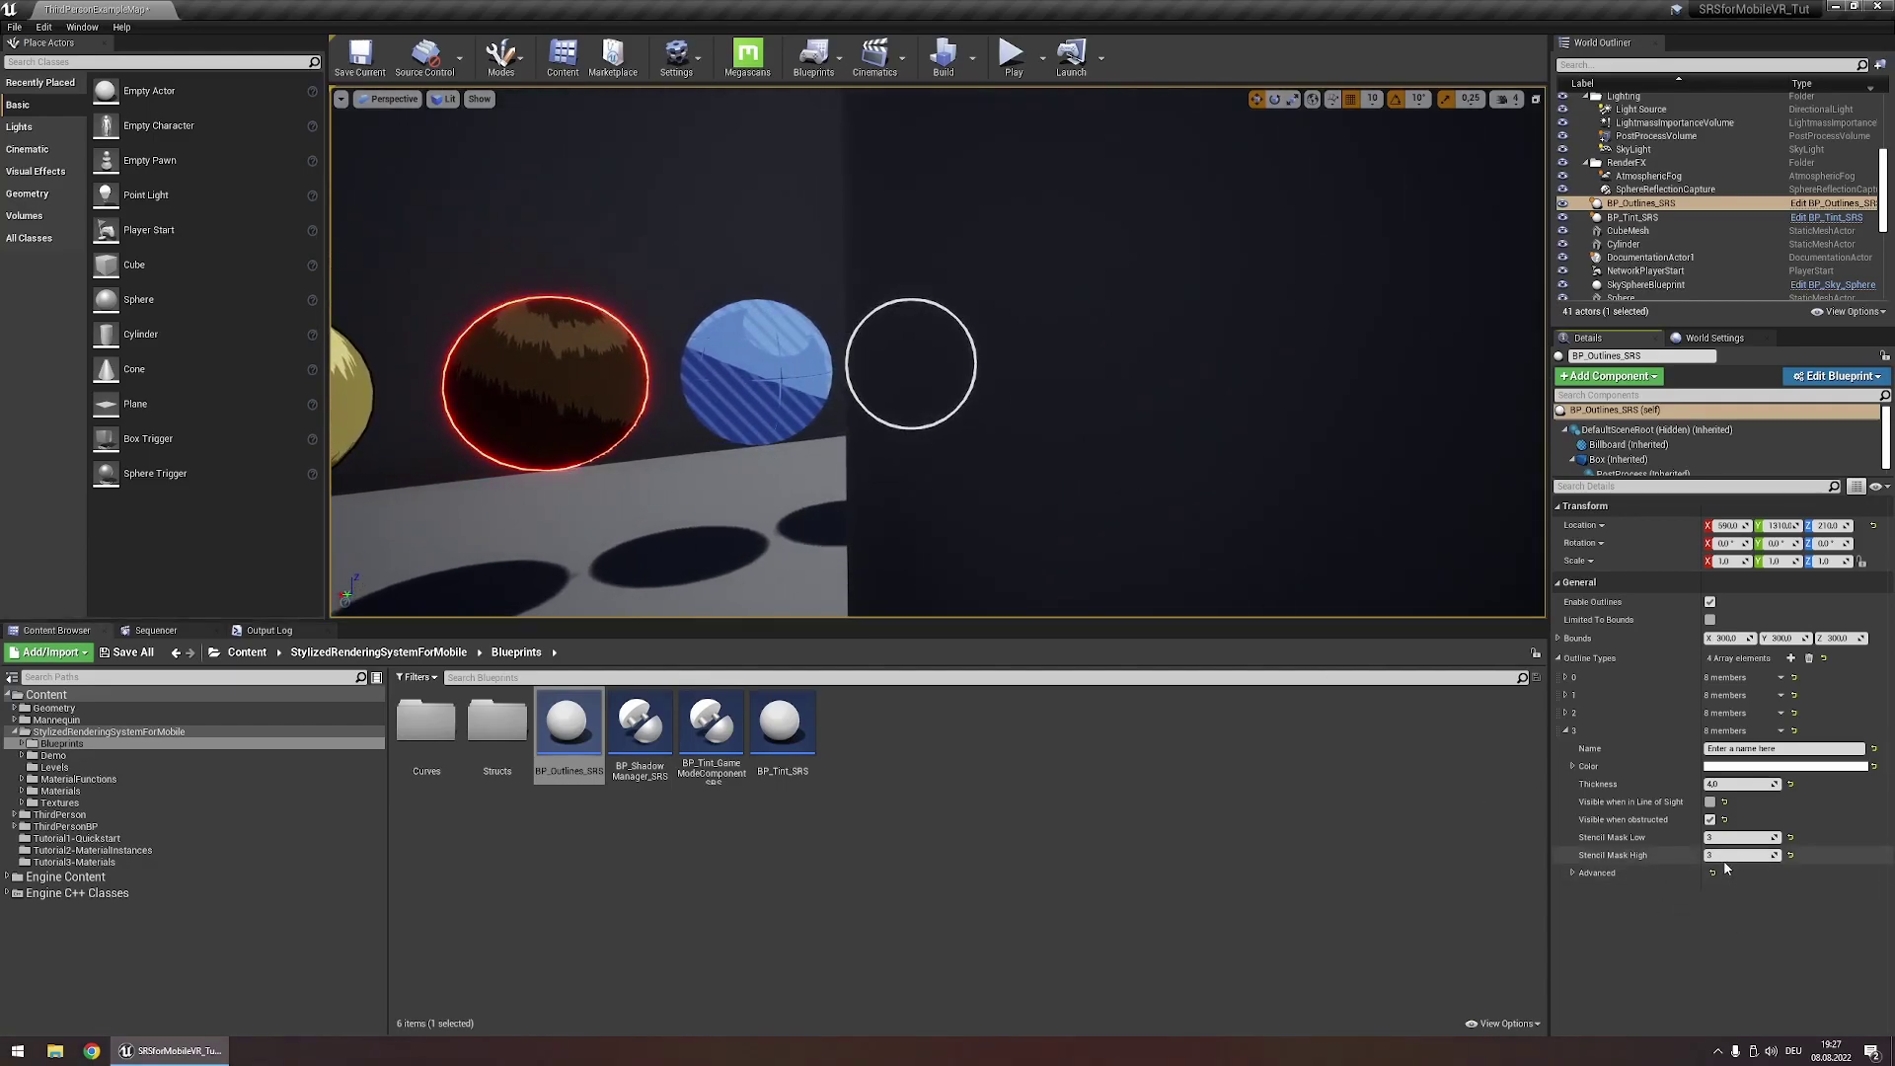
{"action": "key", "text": "Return"}
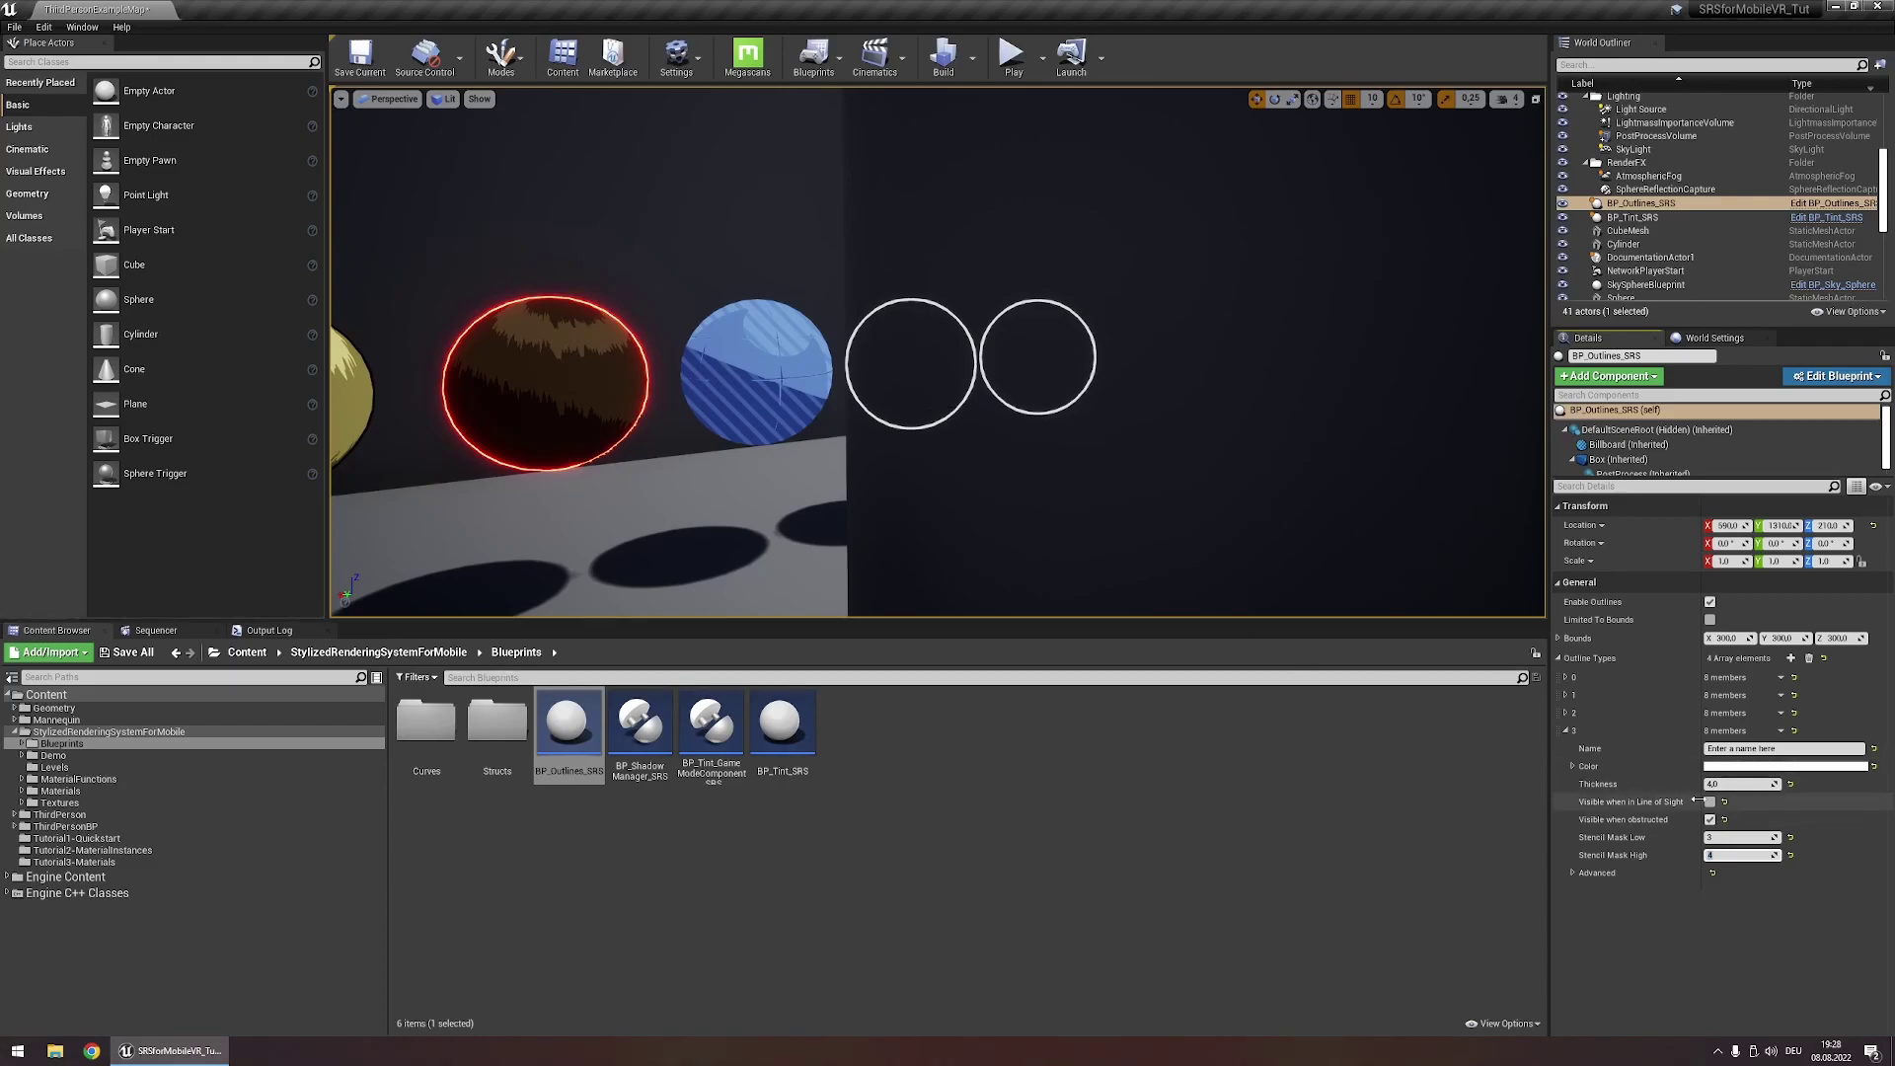
In the fourth outline type's advanced settings, set the Obstructed Distance Threshold to 1000
{"action": "left_click", "coordinate": [1578, 875]}
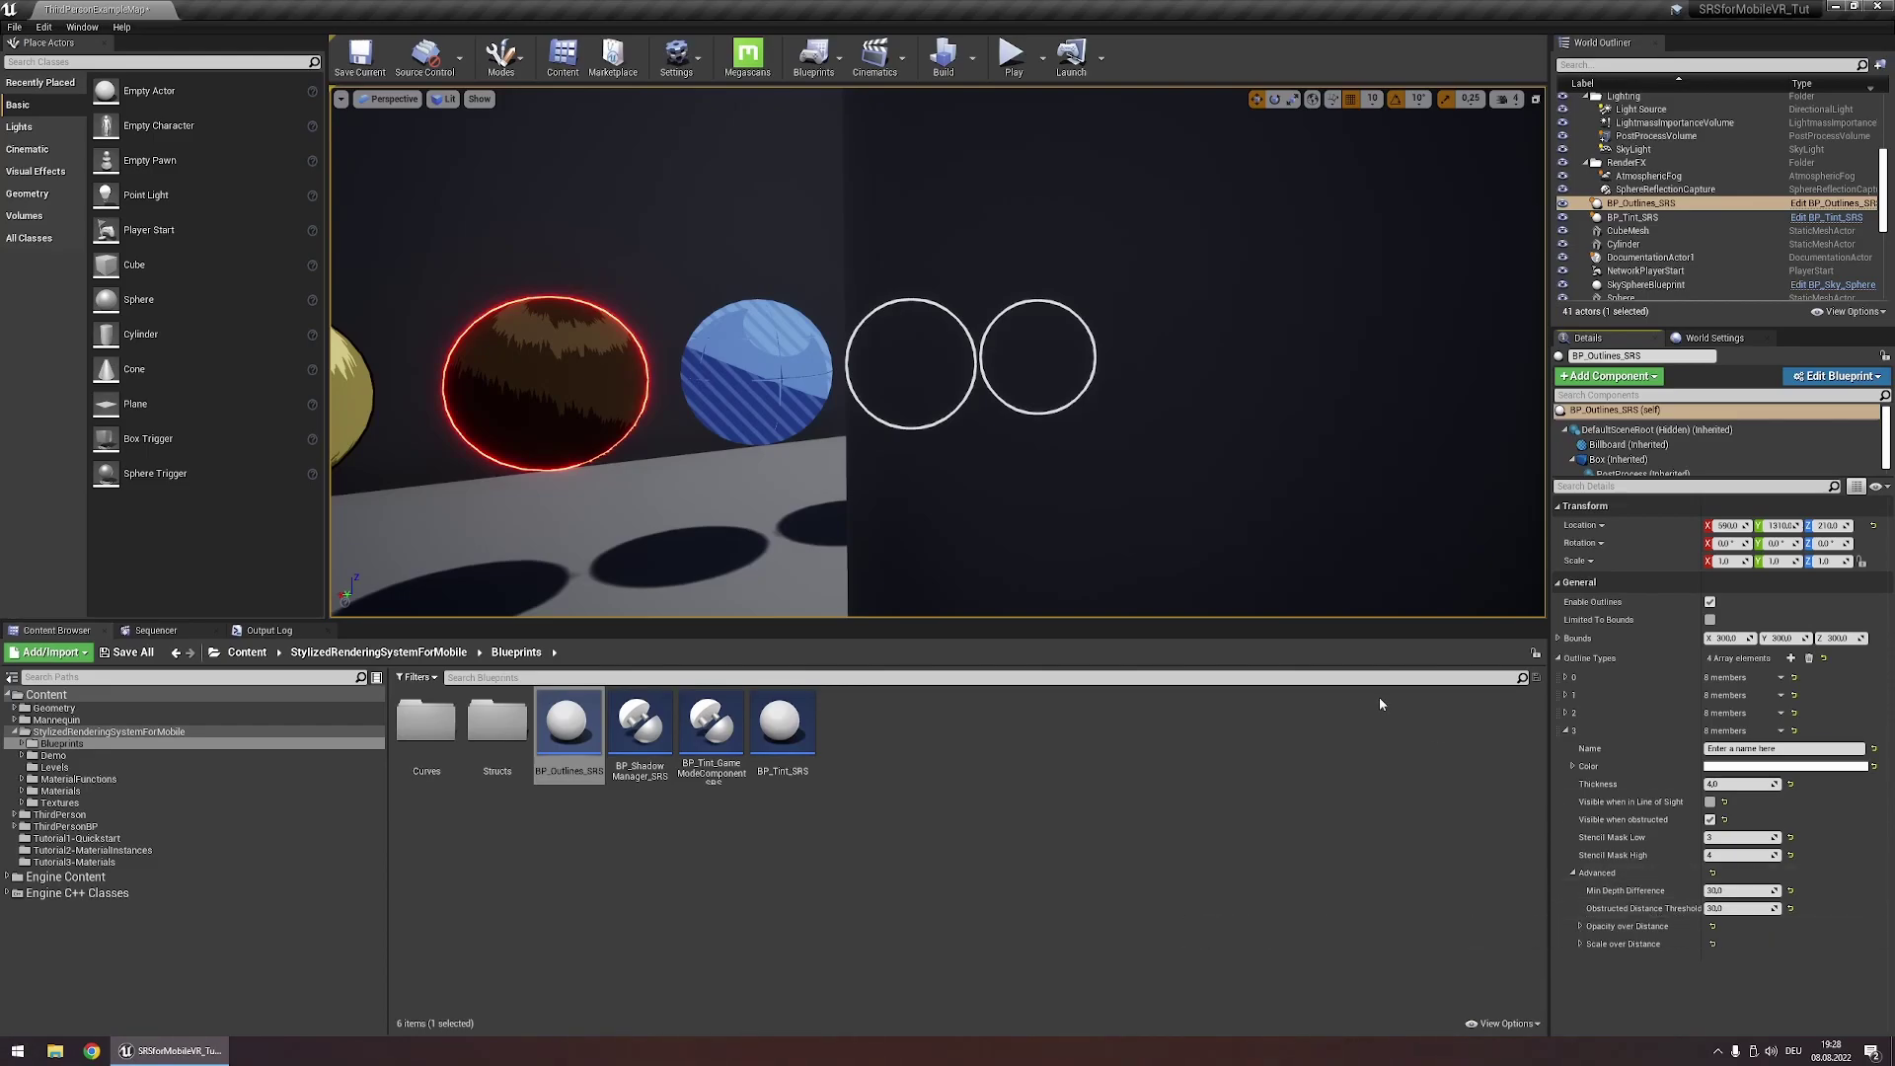
{"action": "mouse_move", "coordinate": [853, 349]}
{"action": "right_mouse_down"}
{"action": "mouse_move", "coordinate": [892, 350]}
{"action": "mouse_move", "coordinate": [852, 349]}
{"action": "right_mouse_up"}
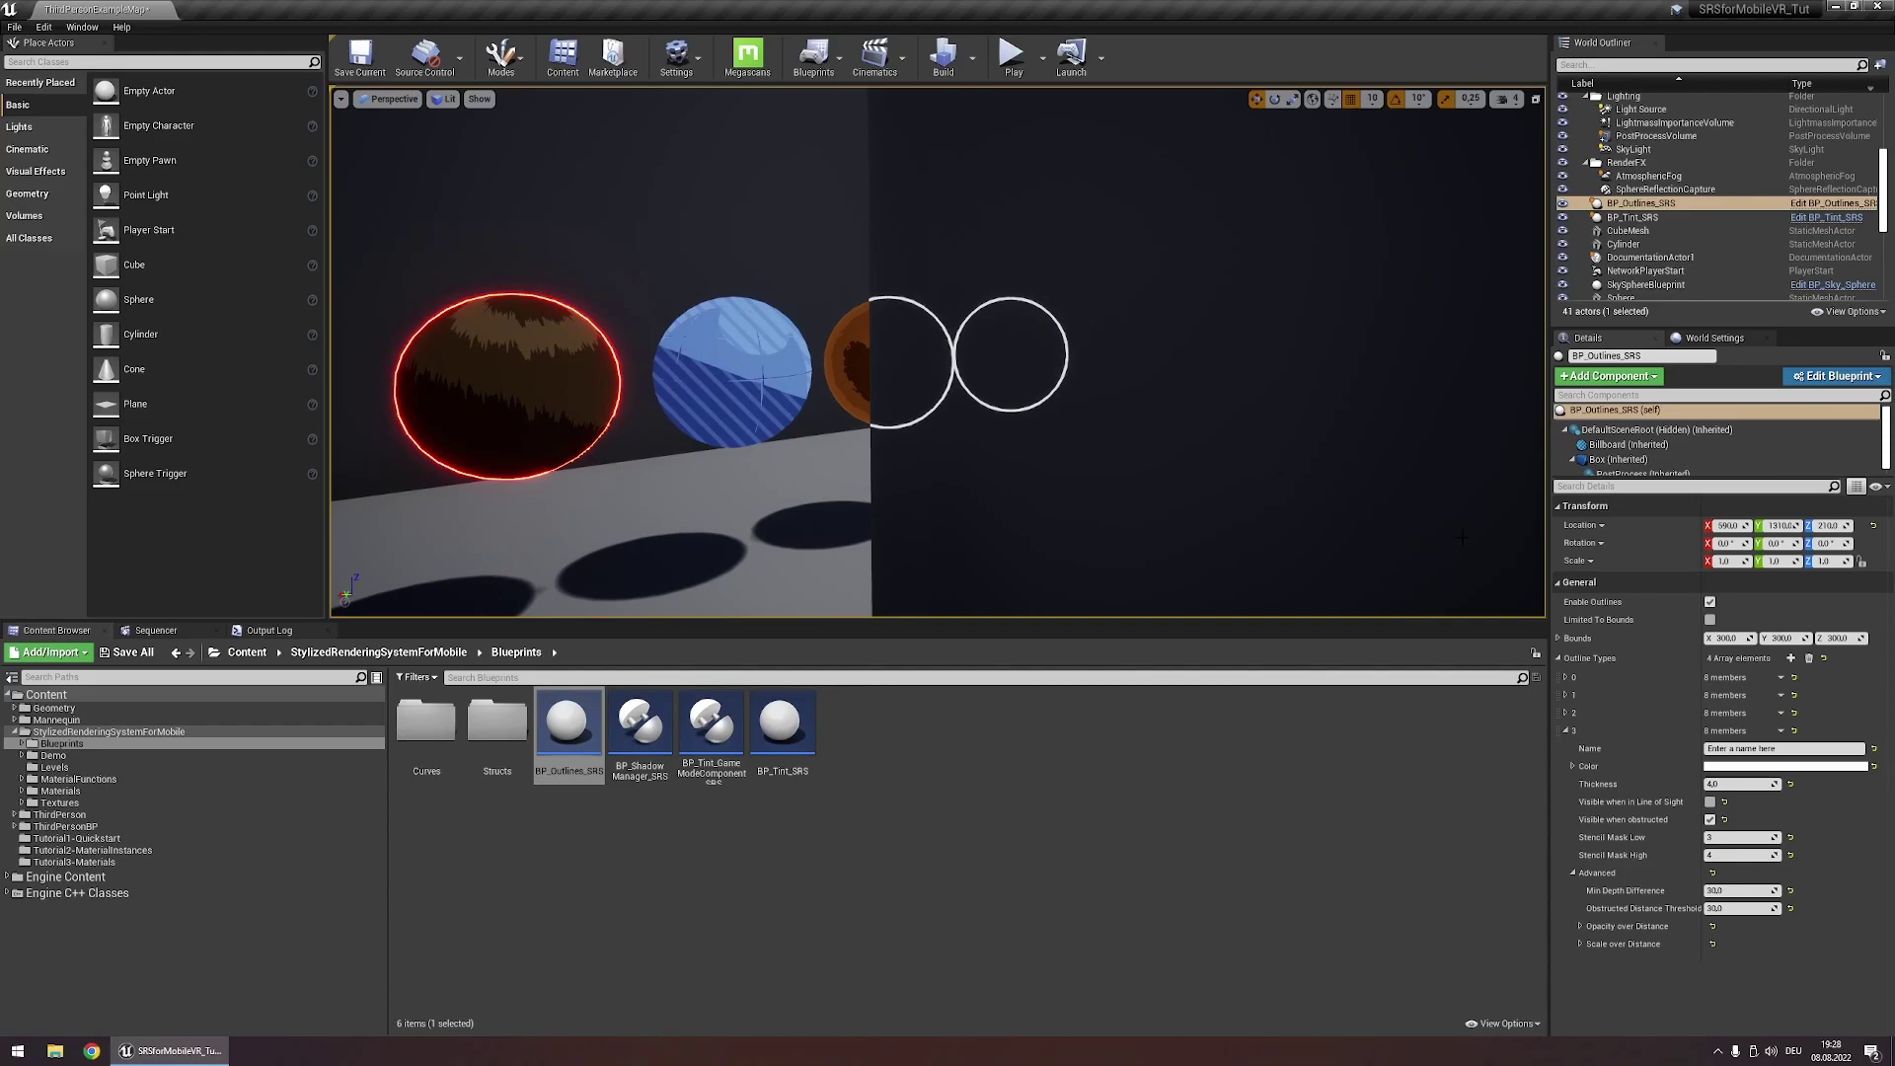
{"action": "left_click", "coordinate": [1769, 909]}
{"action": "type", "text": "1000"}
{"action": "key", "text": "Return"}
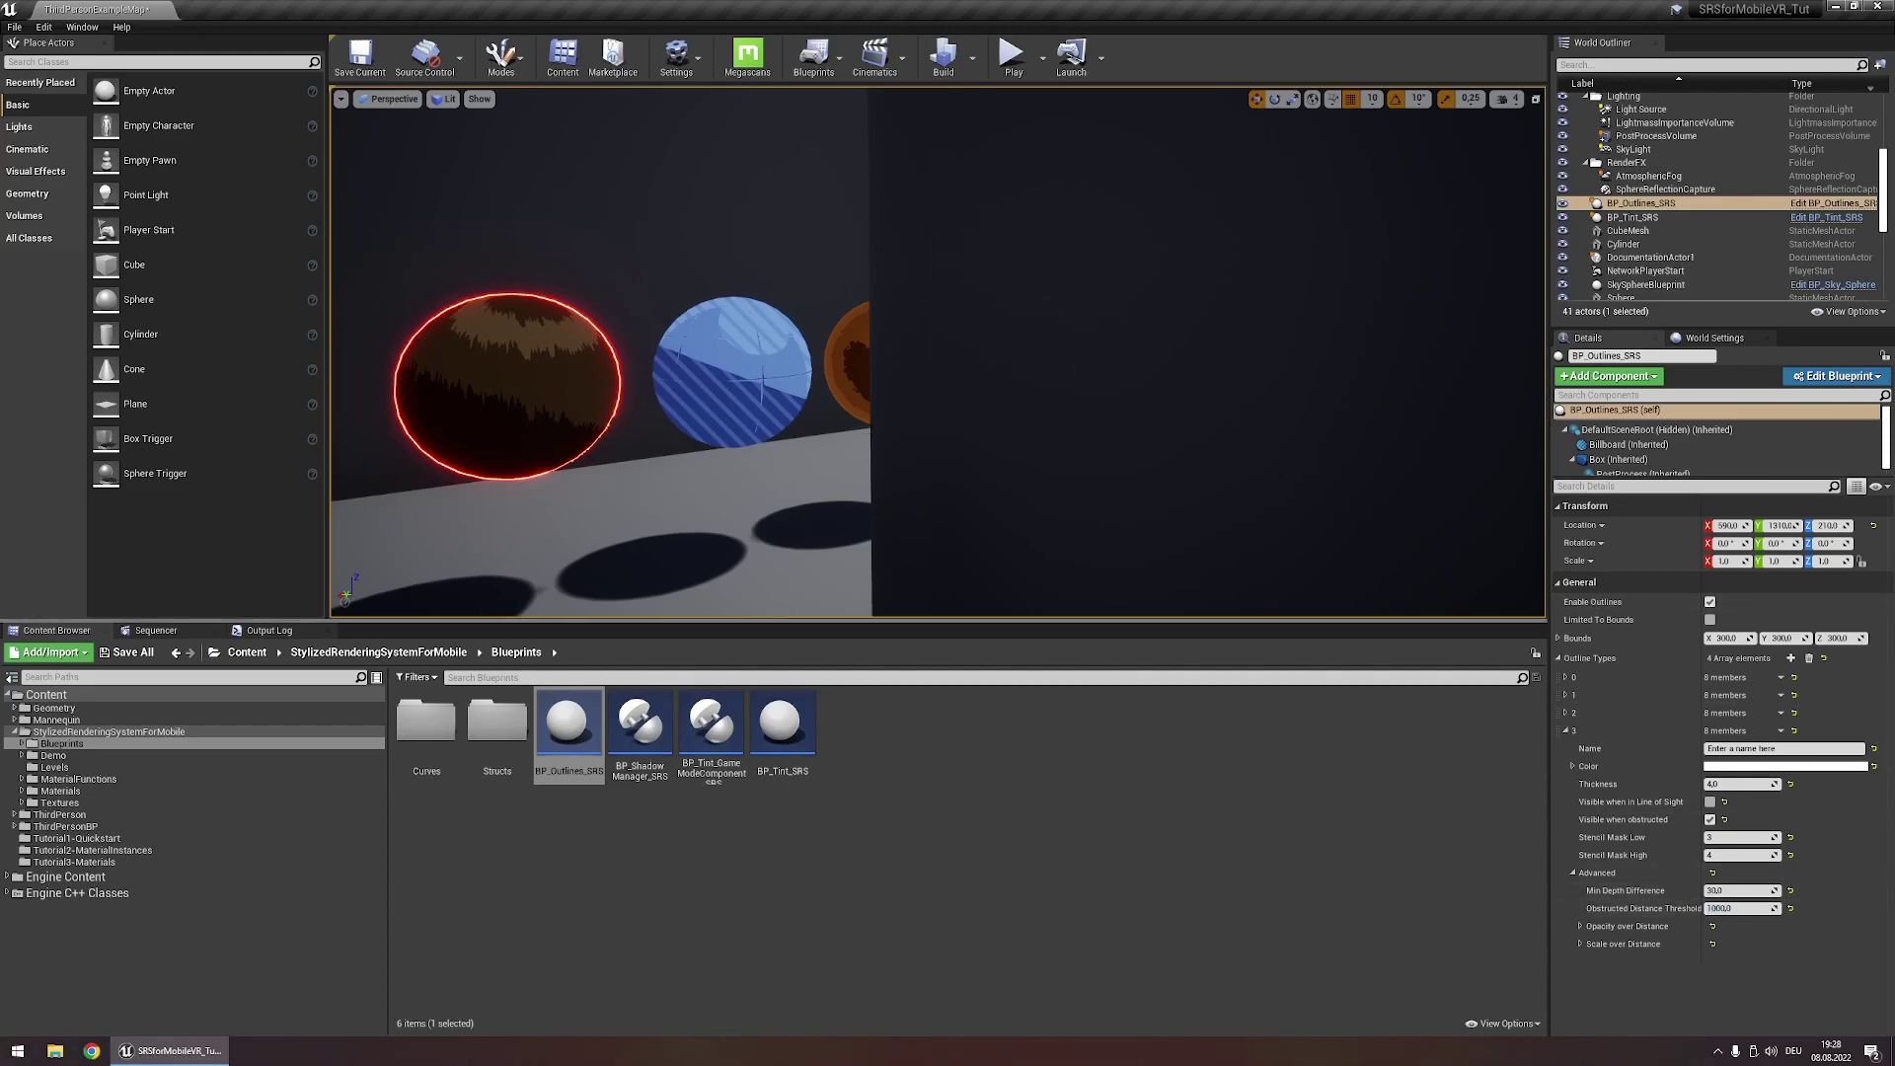
Examine how the obstructed sphere outlines behave as the camera moves far away from the wall
{"action": "key", "text": "s"}
{"action": "right_click_drag", "start_coordinate": [1086, 414], "coordinate": [1431, 404]}
{"action": "key", "text": "w"}
{"action": "key", "text": "w"}
{"action": "key", "text": "d"}
{"action": "right_click_drag", "start_coordinate": [867, 444], "coordinate": [867, 444]}
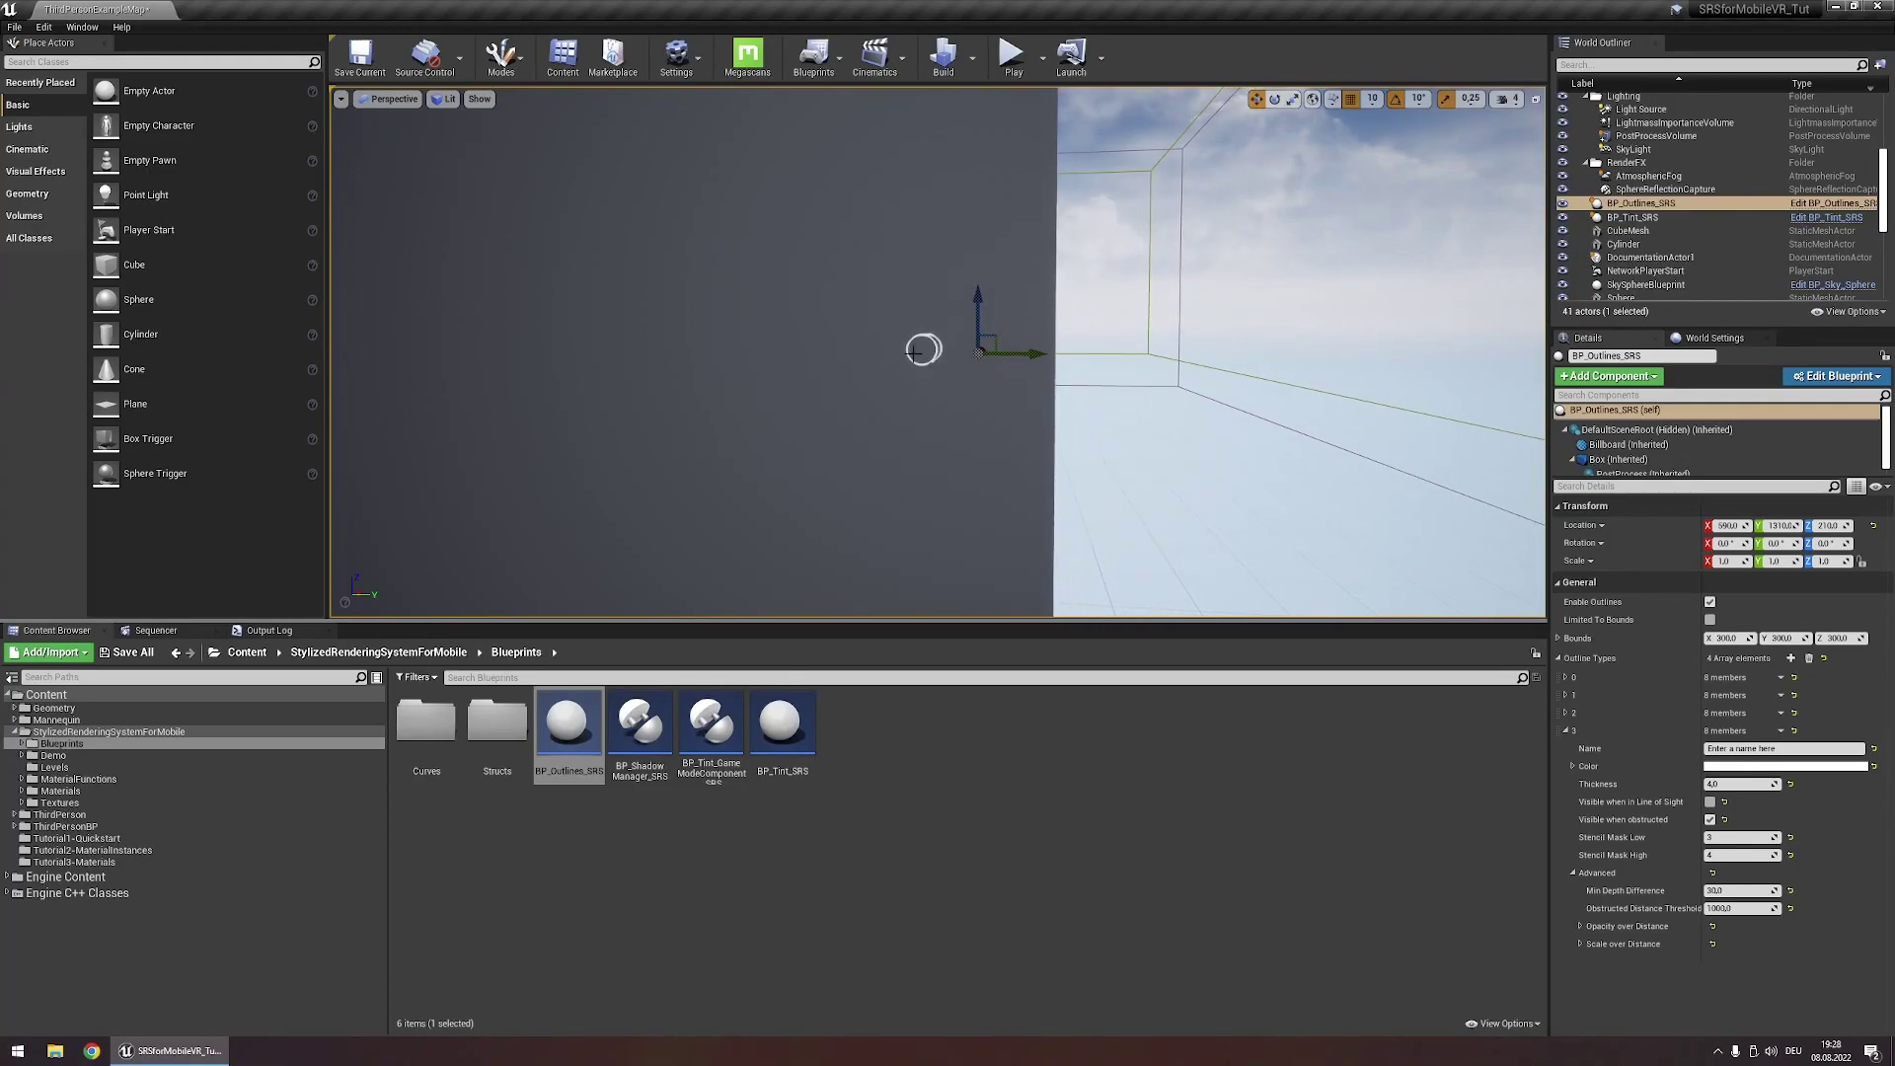
{"action": "key", "text": "Right"}
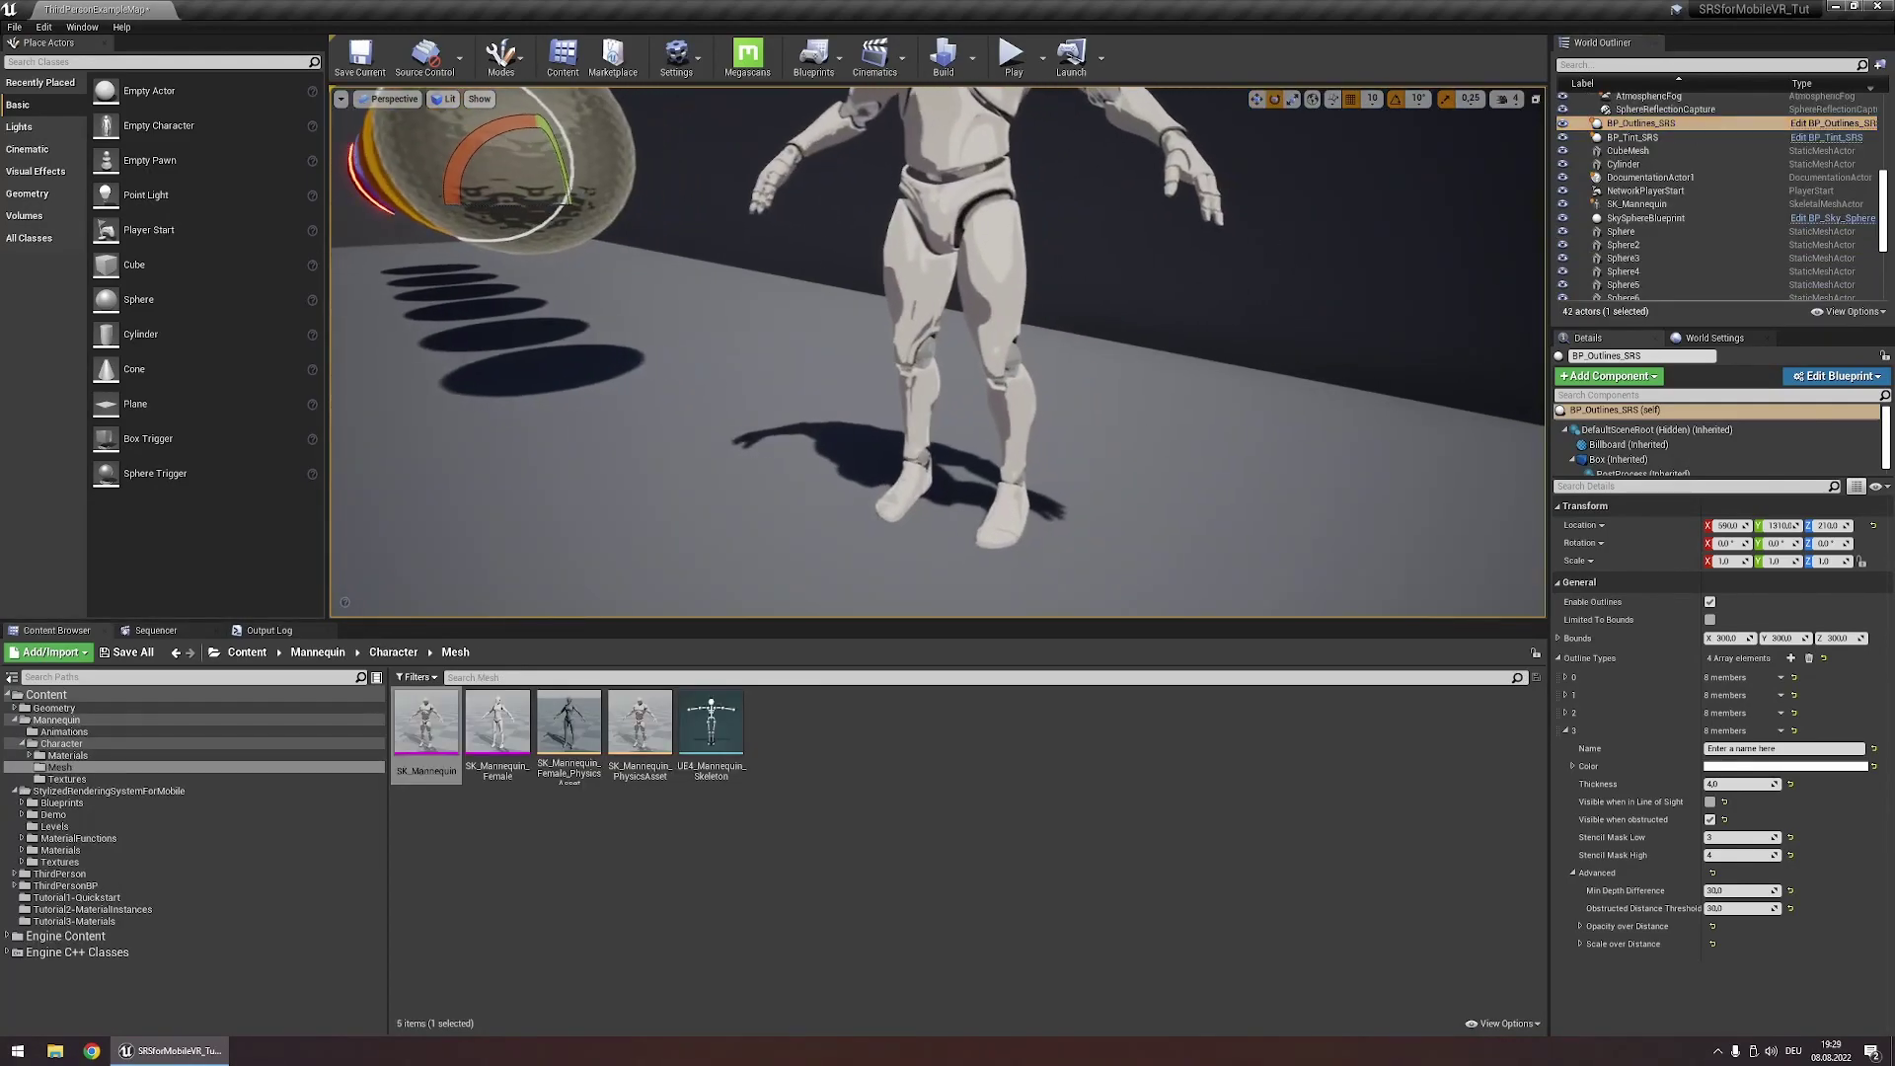
Reduce the fourth outline type's Obstructed Distance Threshold to 0 and inspect the outline around the mannequin's feet
{"action": "key", "text": "d"}
{"action": "right_click_drag", "start_coordinate": [1336, 515], "coordinate": [1273, 515]}
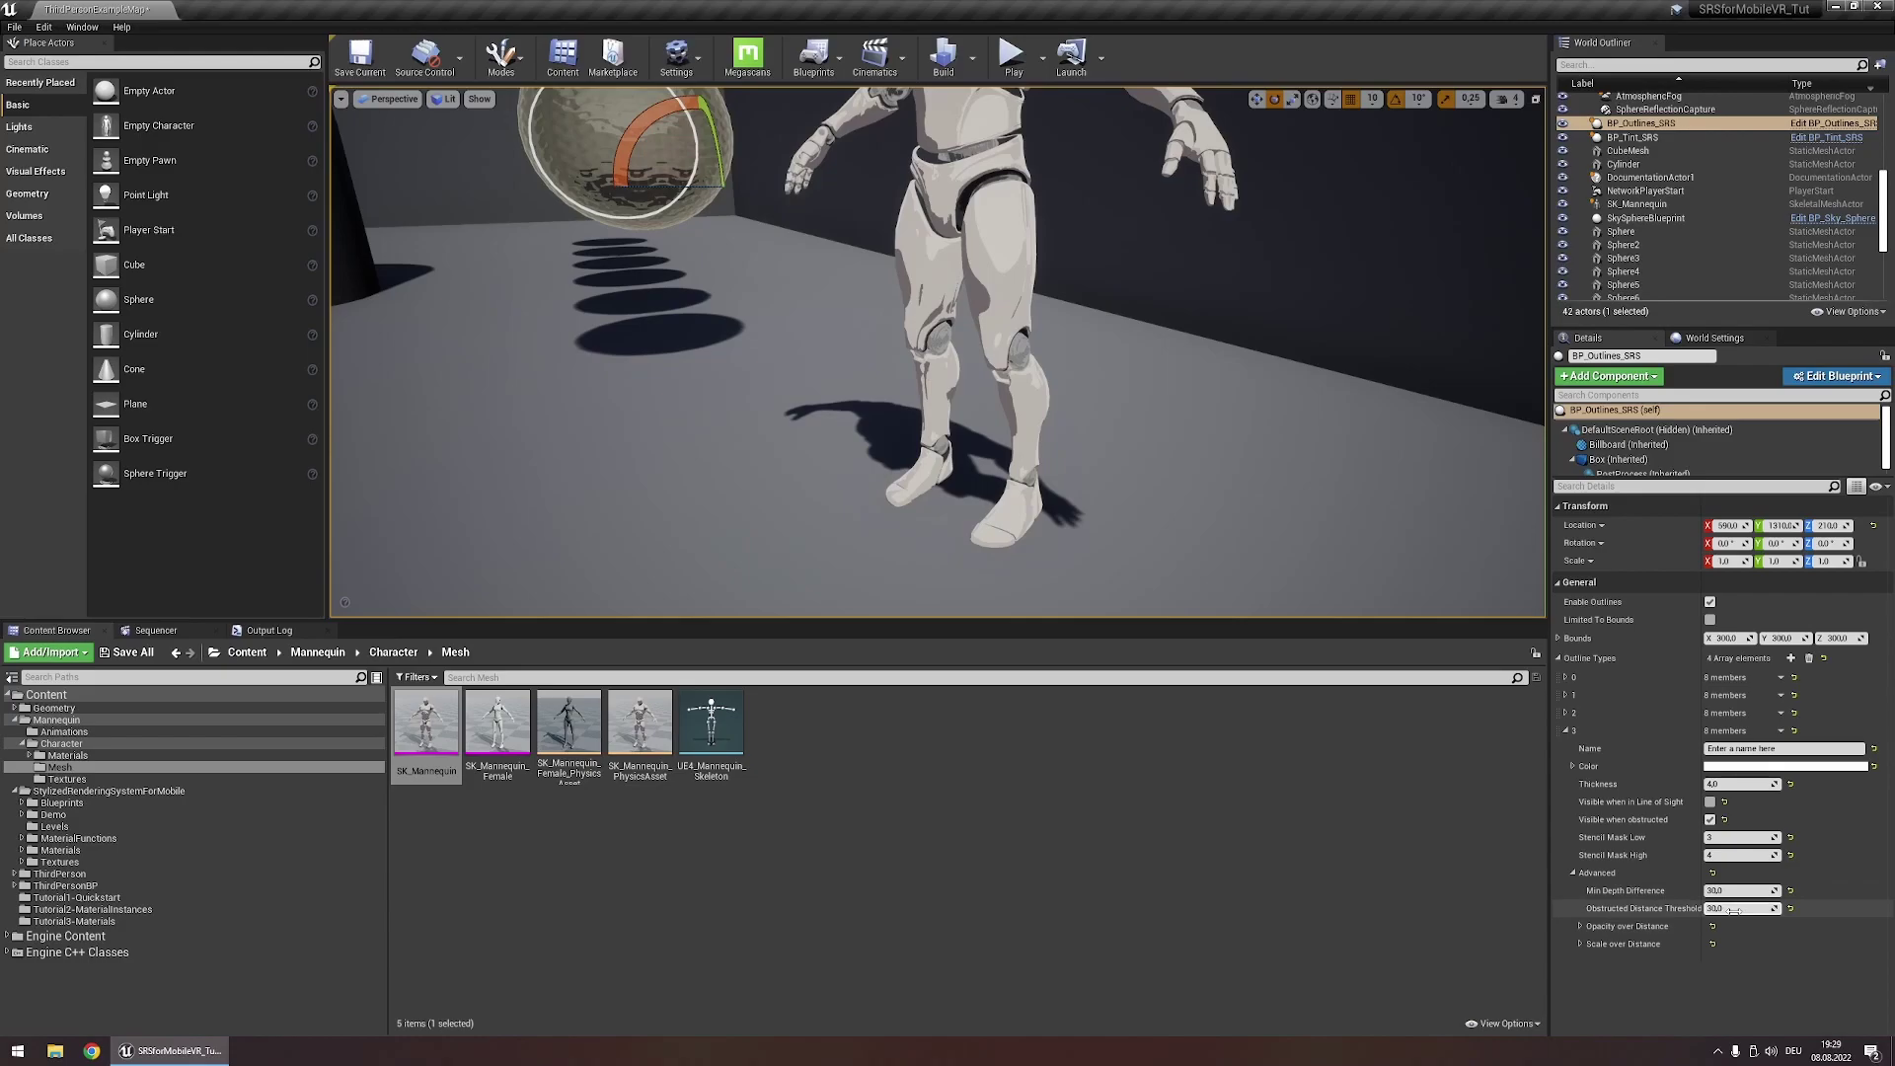
{"action": "left_click_drag", "start_coordinate": [1733, 911], "coordinate": [1678, 910]}
{"action": "key", "text": "w"}
{"action": "right_click_drag", "start_coordinate": [885, 358], "coordinate": [885, 454]}
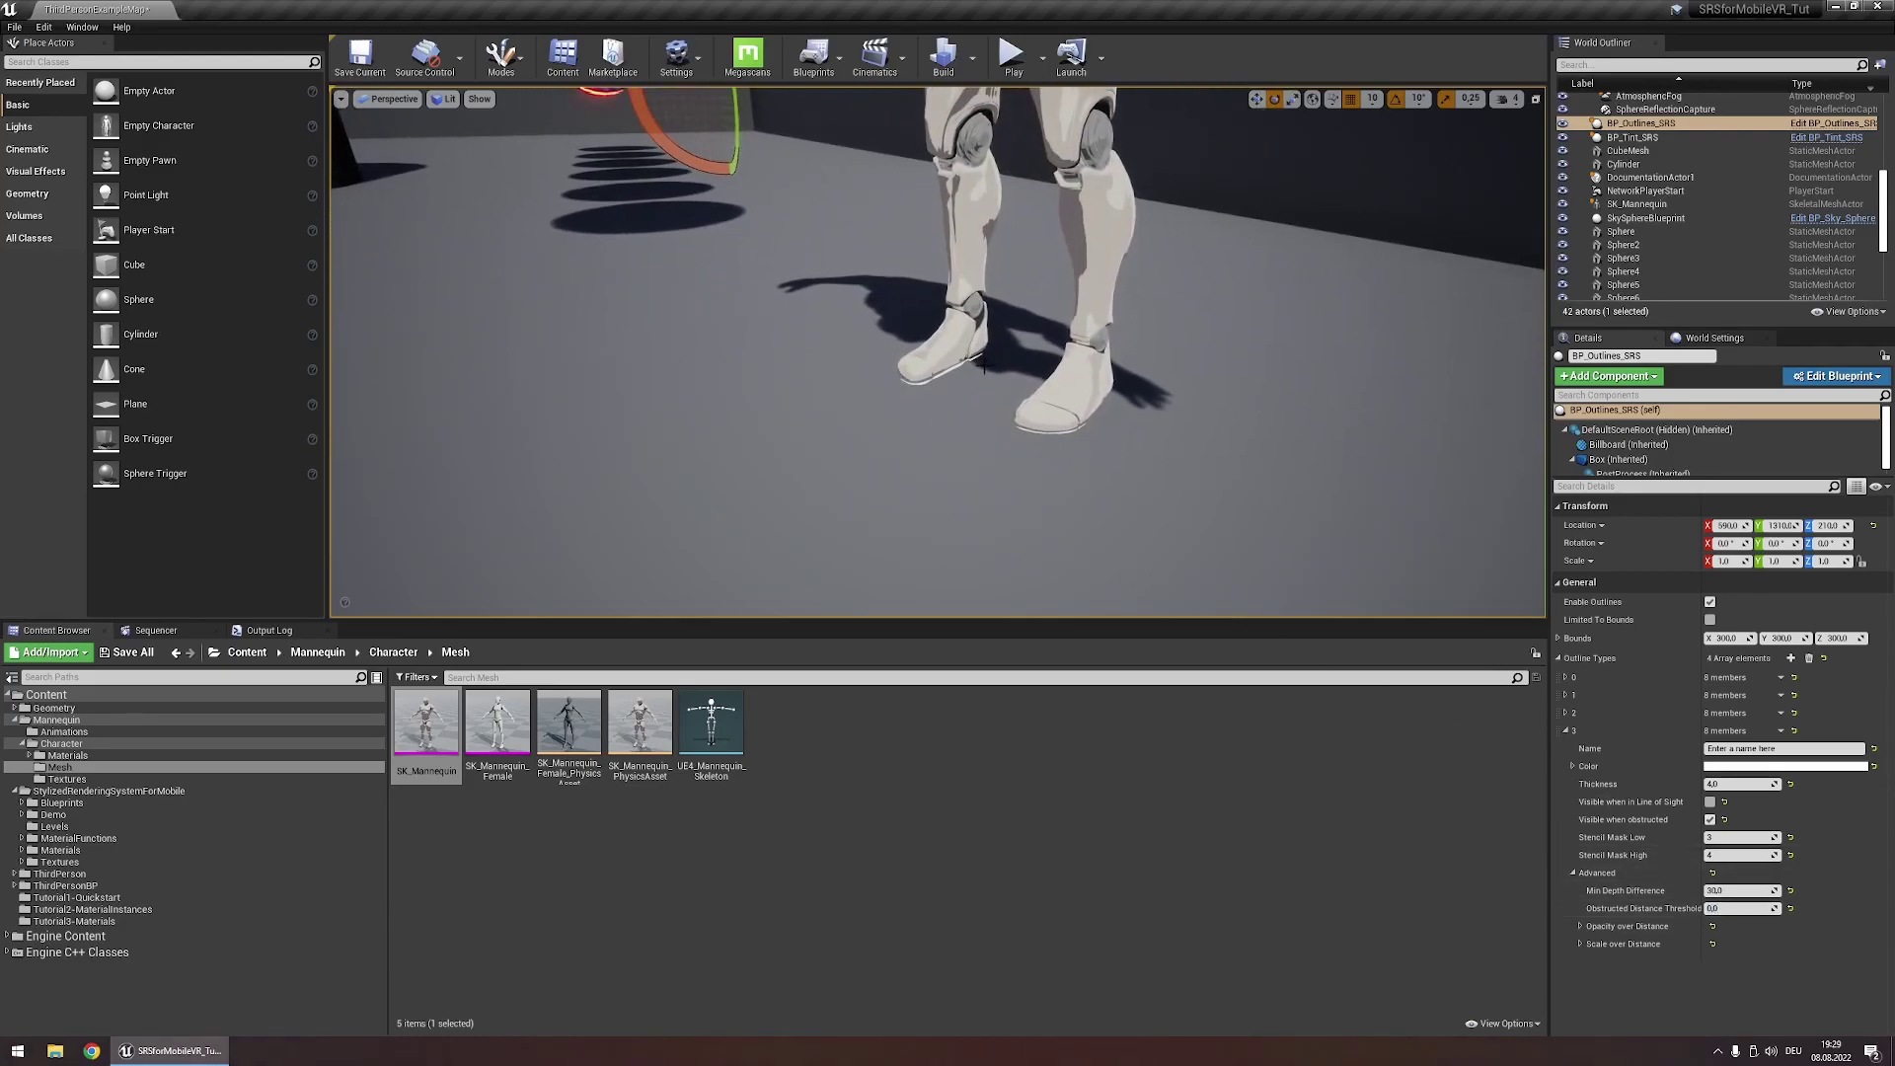
Set the fourth outline type's Obstructed Distance Threshold to 30 and view the mannequin and spheres through the wall
{"action": "left_click", "coordinate": [1744, 909]}
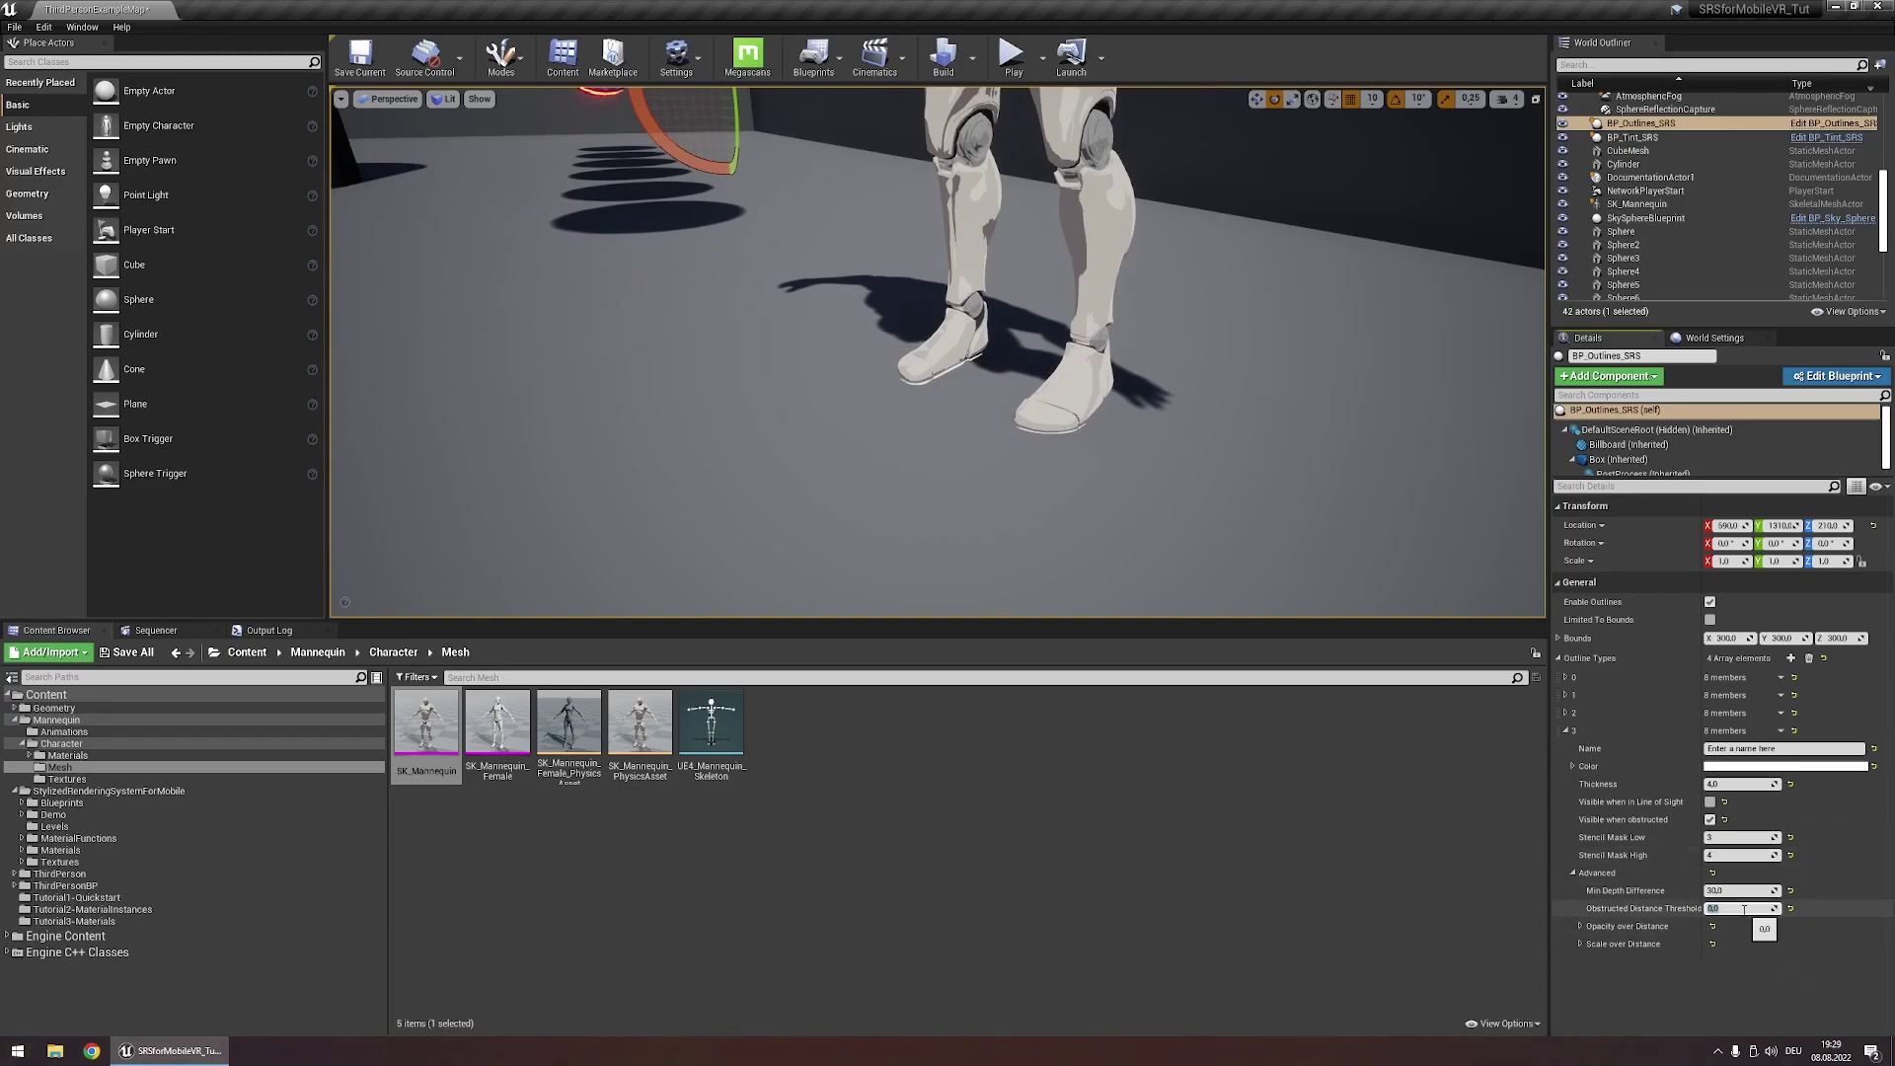
{"action": "type", "text": "30"}
{"action": "key", "text": "Return"}
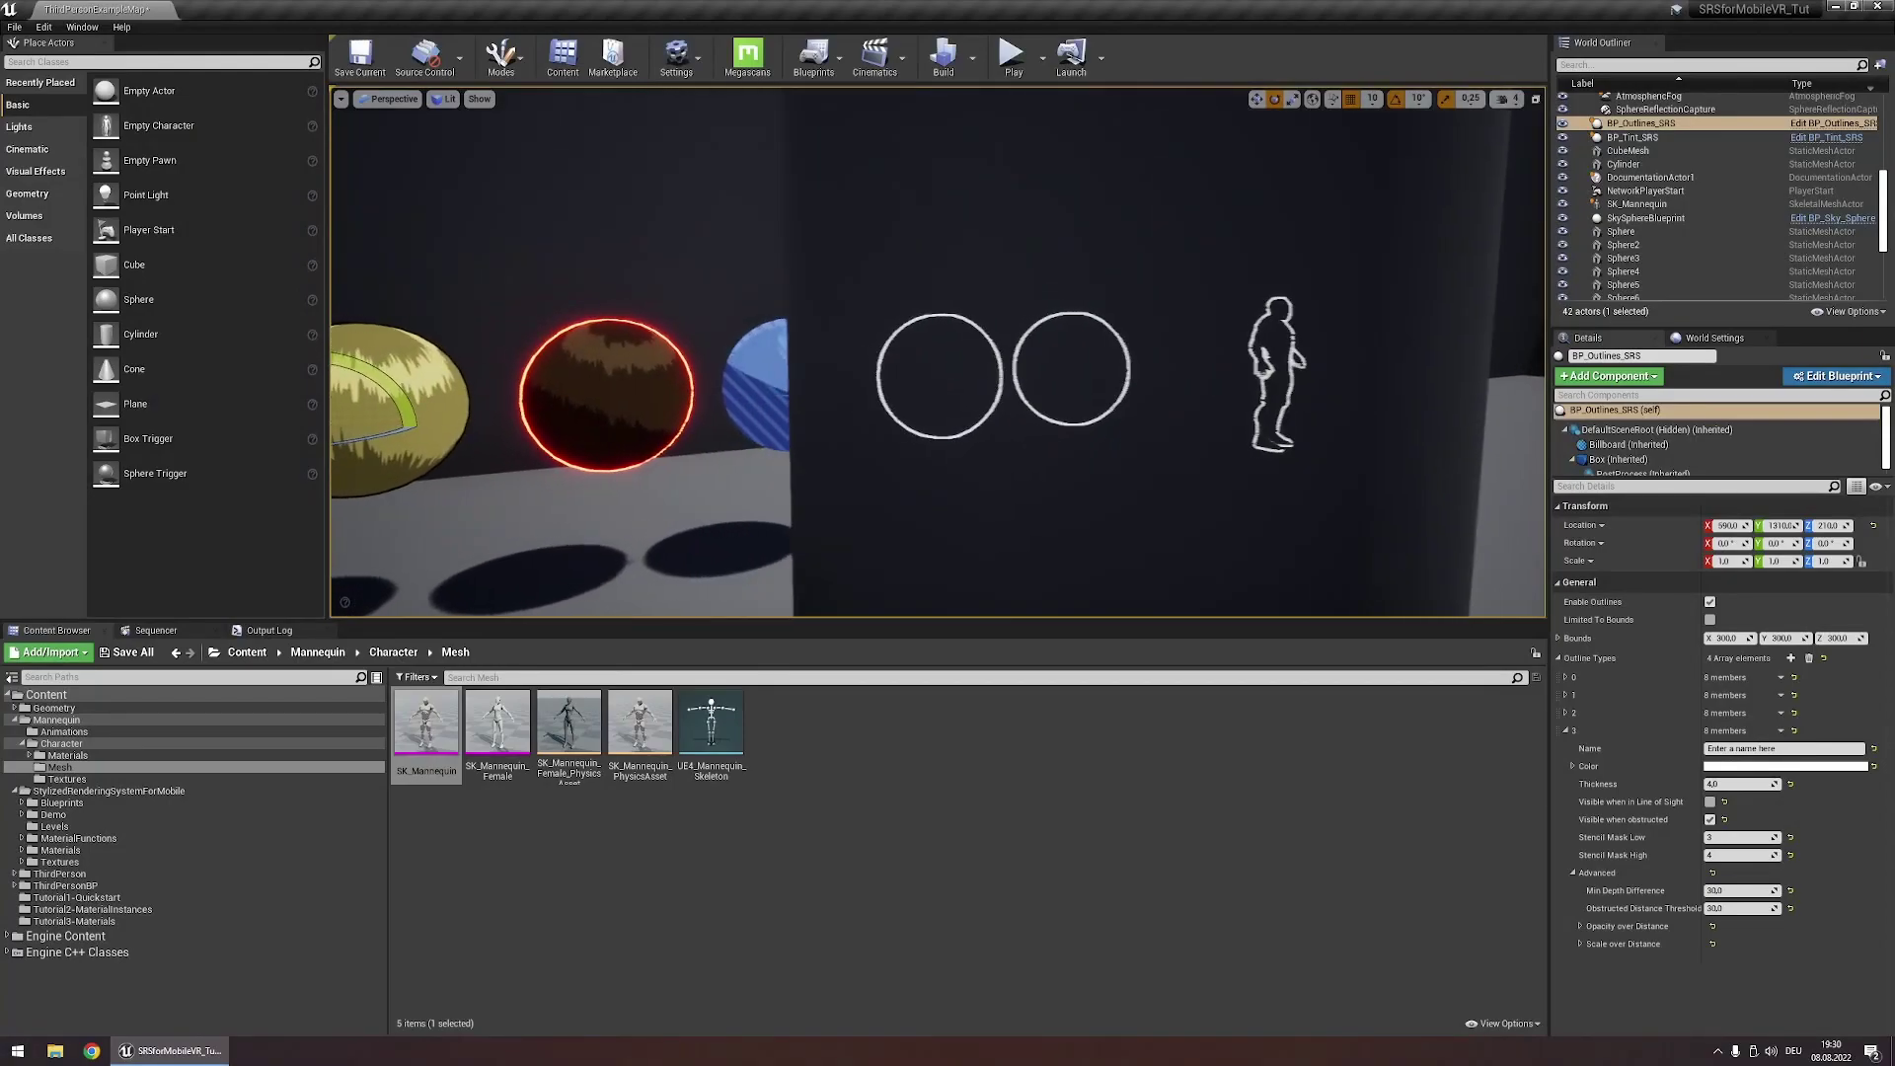
{"action": "right_click_drag", "start_coordinate": [1041, 527], "coordinate": [1040, 527]}
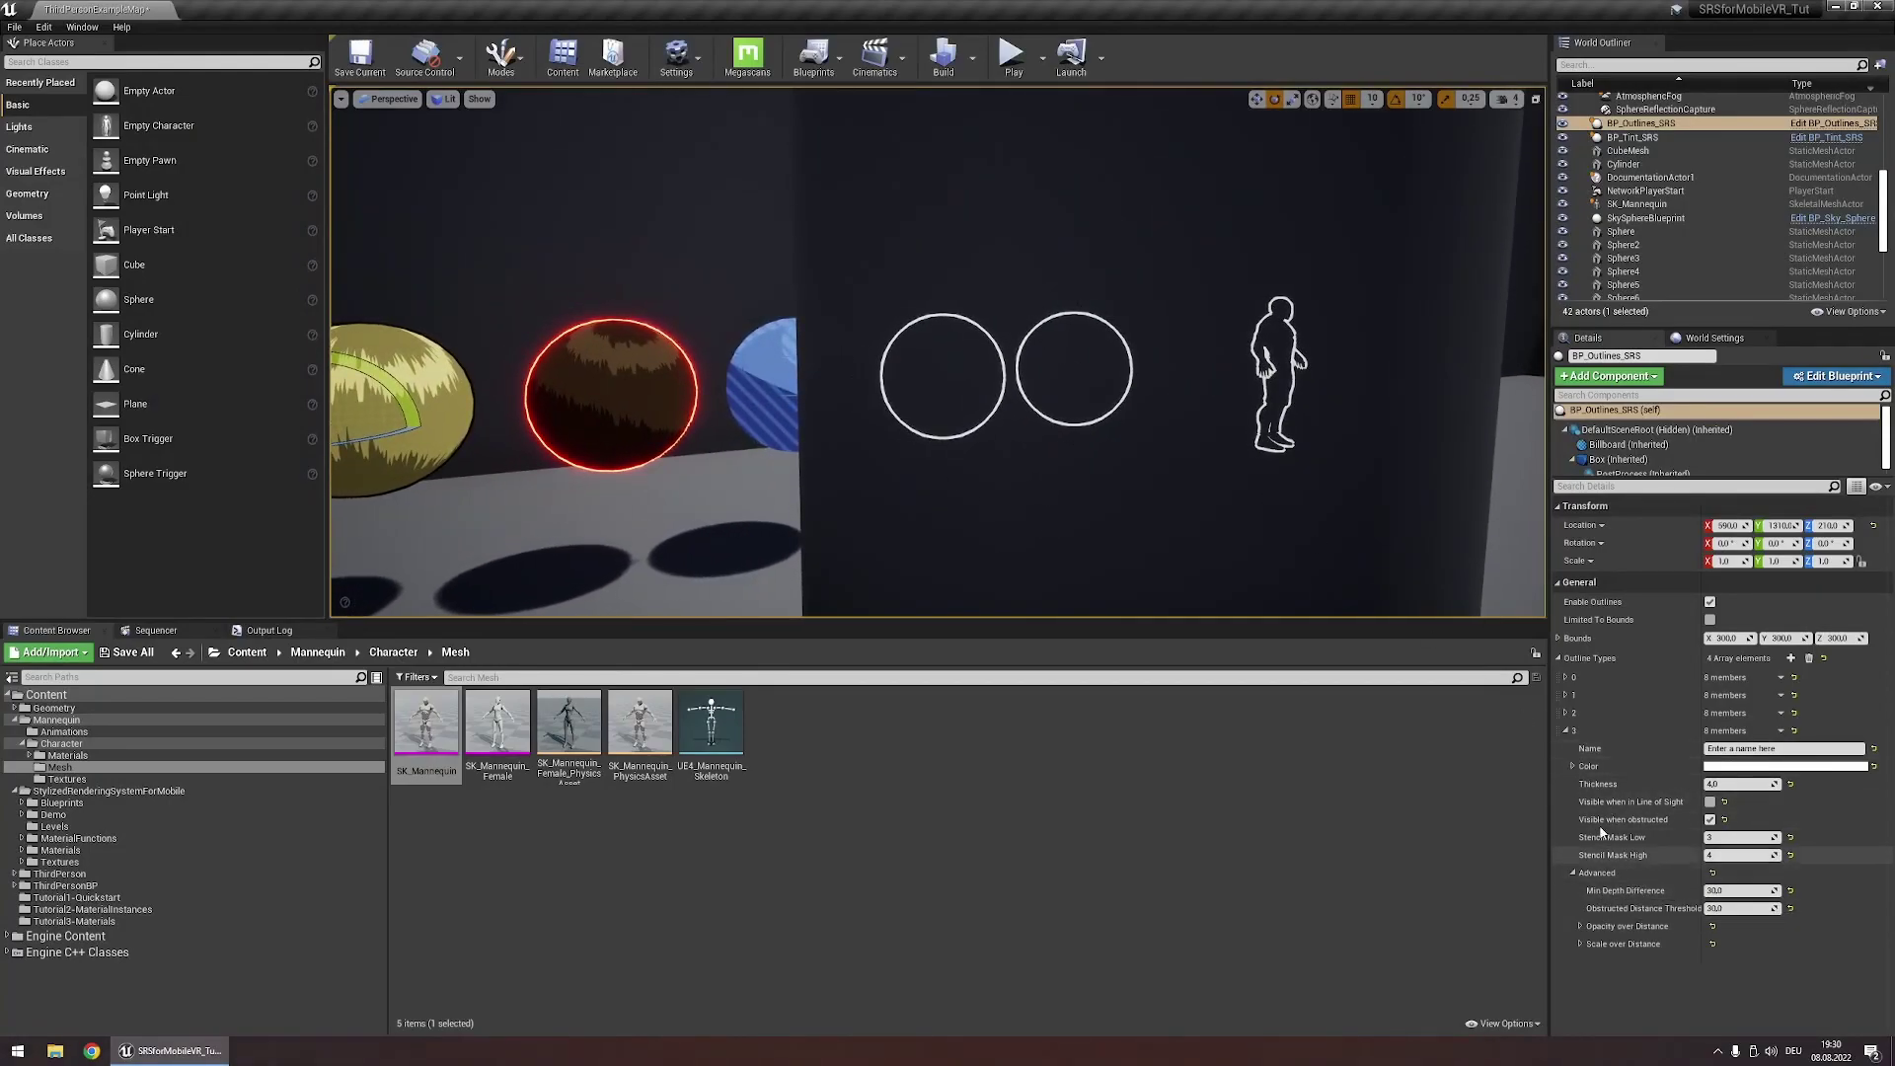
Add a fifth outline type and give it a bright blue color with an alpha of 1
{"action": "left_click", "coordinate": [1566, 730]}
{"action": "left_click", "coordinate": [1791, 659]}
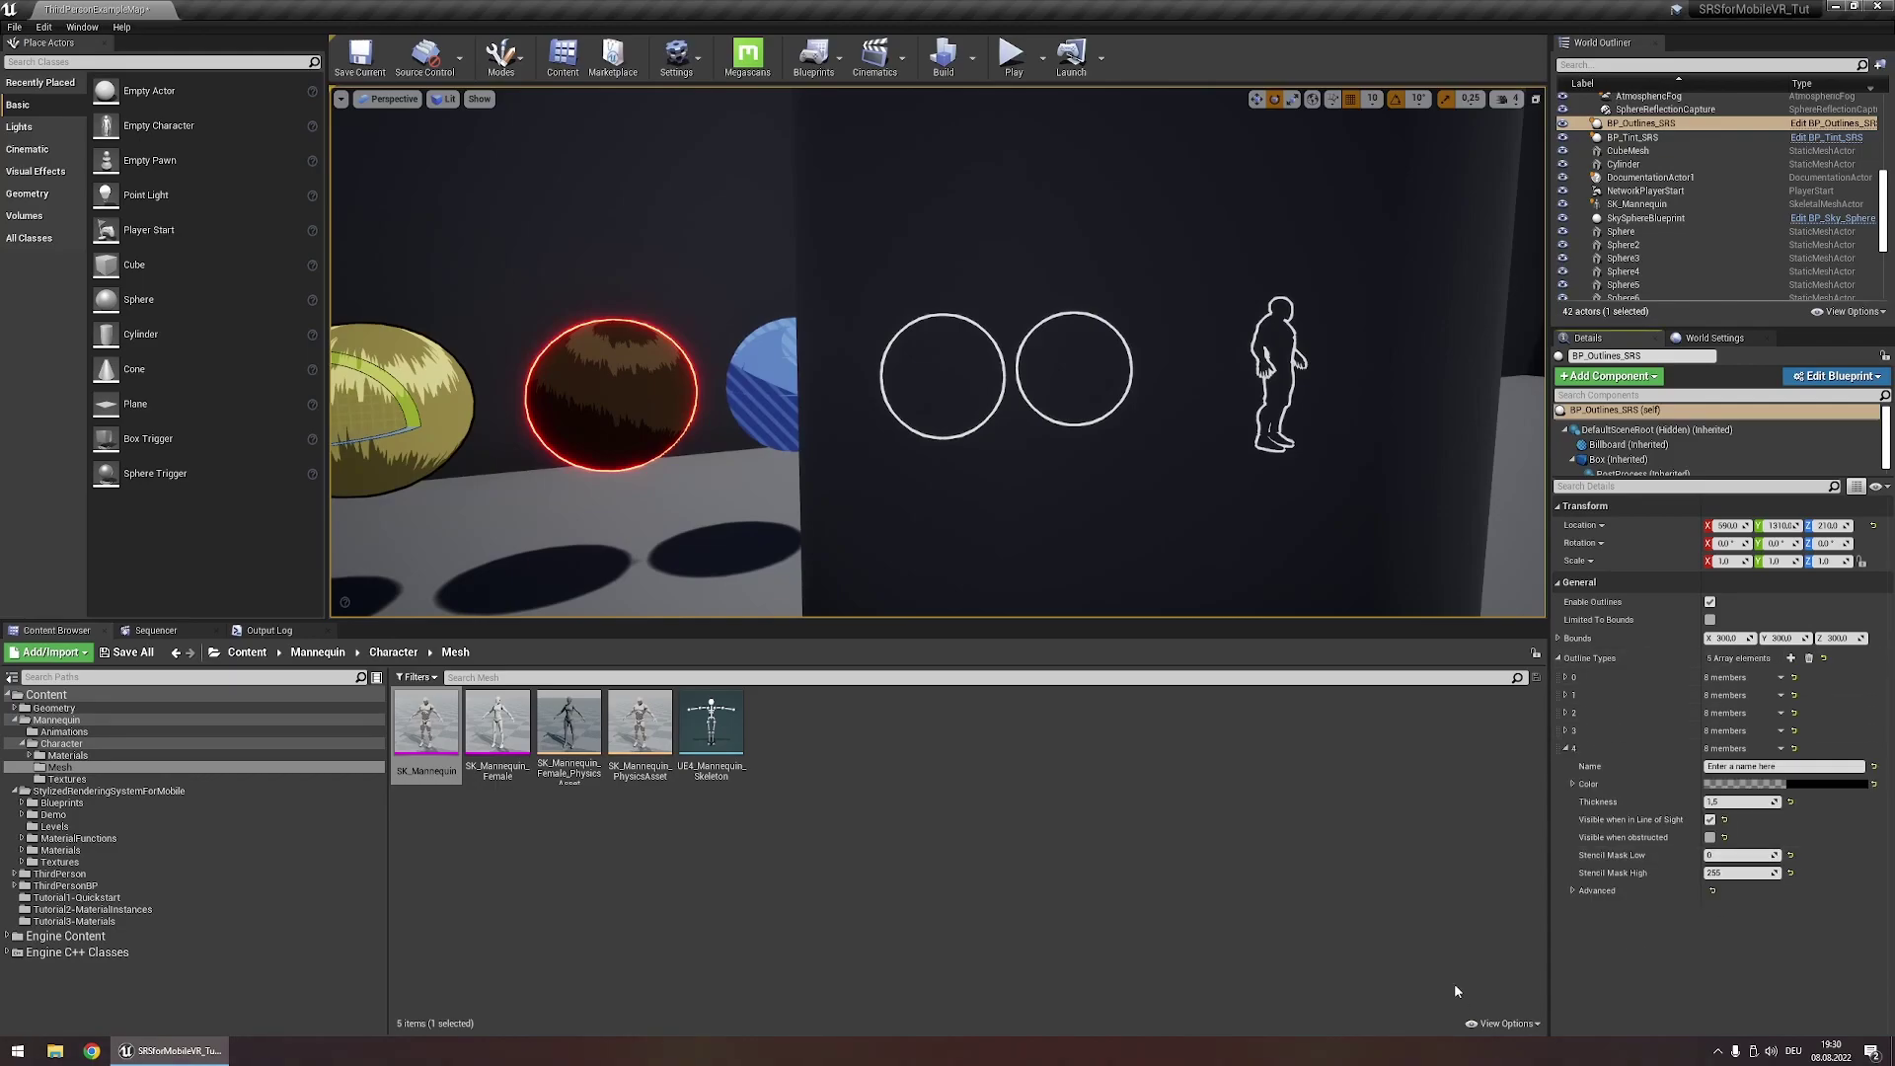
{"action": "left_click", "coordinate": [1788, 788]}
{"action": "left_click_drag", "start_coordinate": [1502, 755], "coordinate": [1490, 725]}
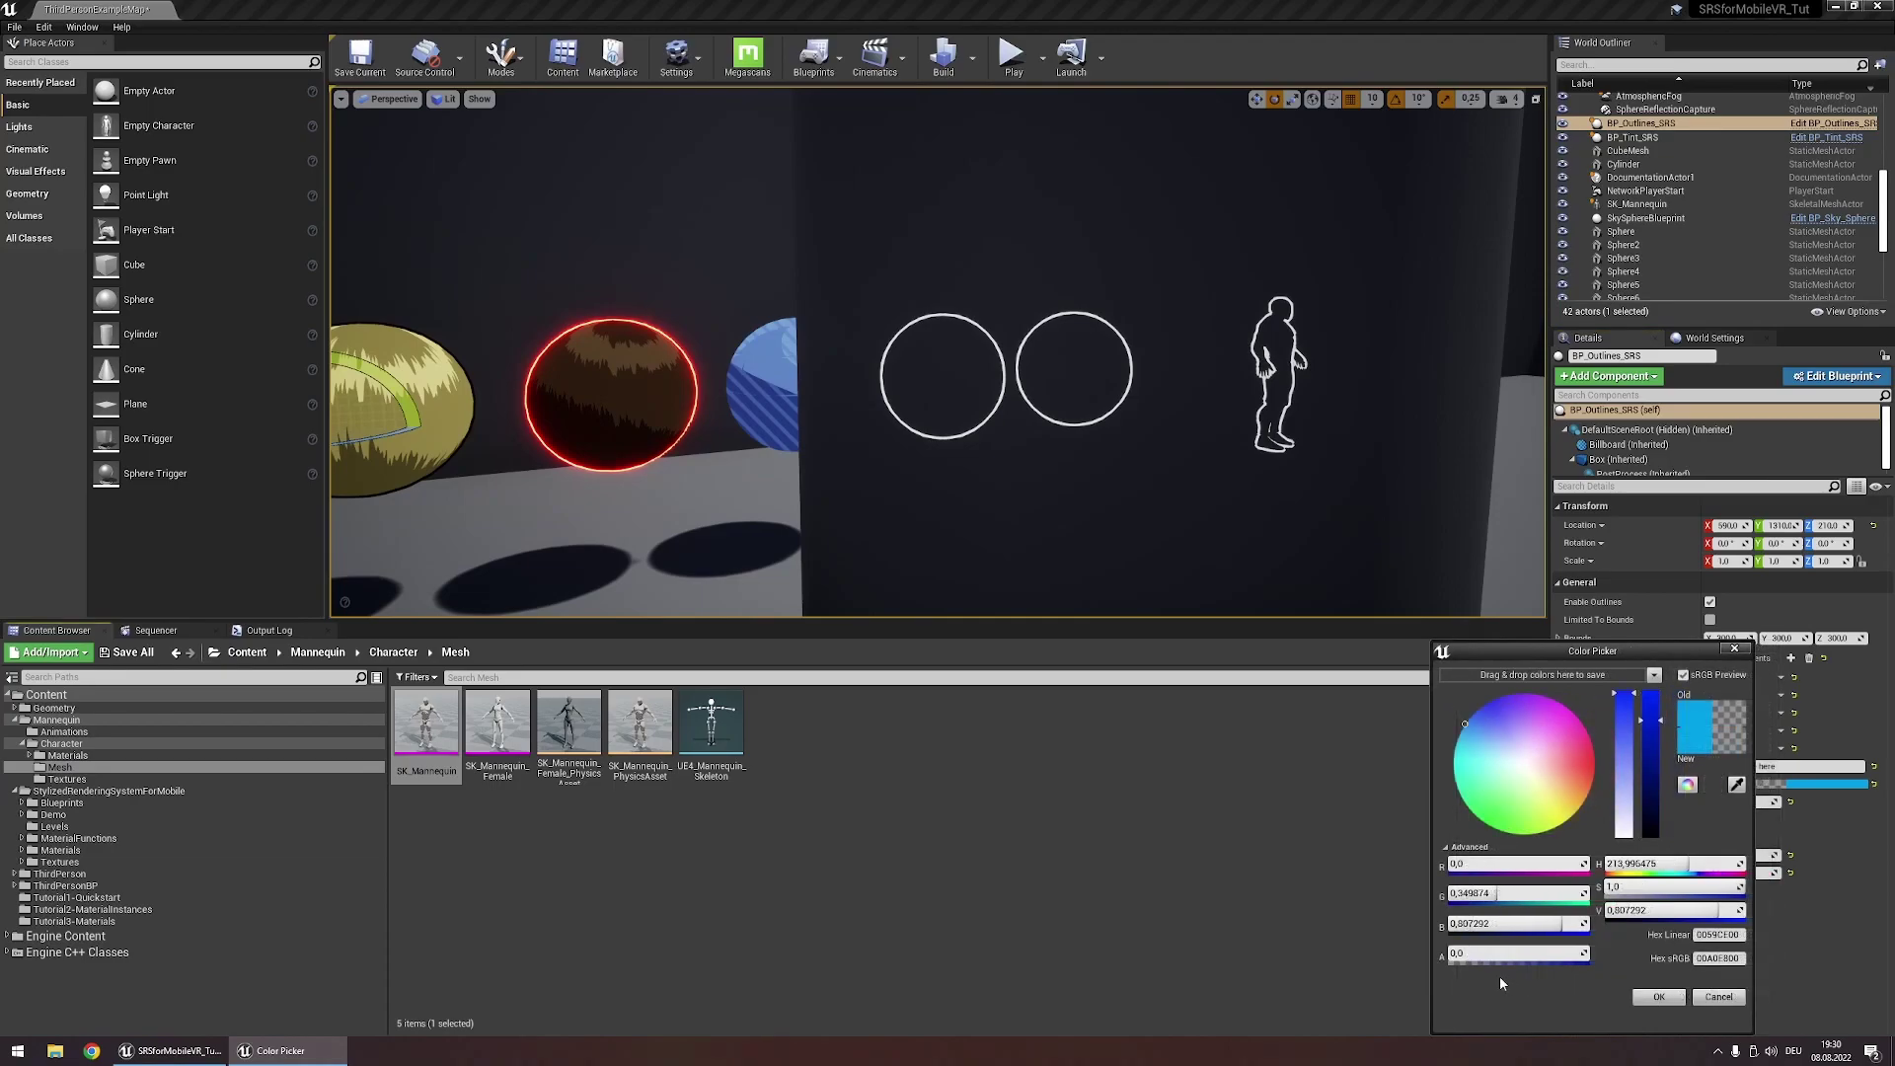
{"action": "left_click", "coordinate": [1498, 953]}
{"action": "type", "text": "1"}
{"action": "key", "text": "Return"}
{"action": "left_click", "coordinate": [1662, 996]}
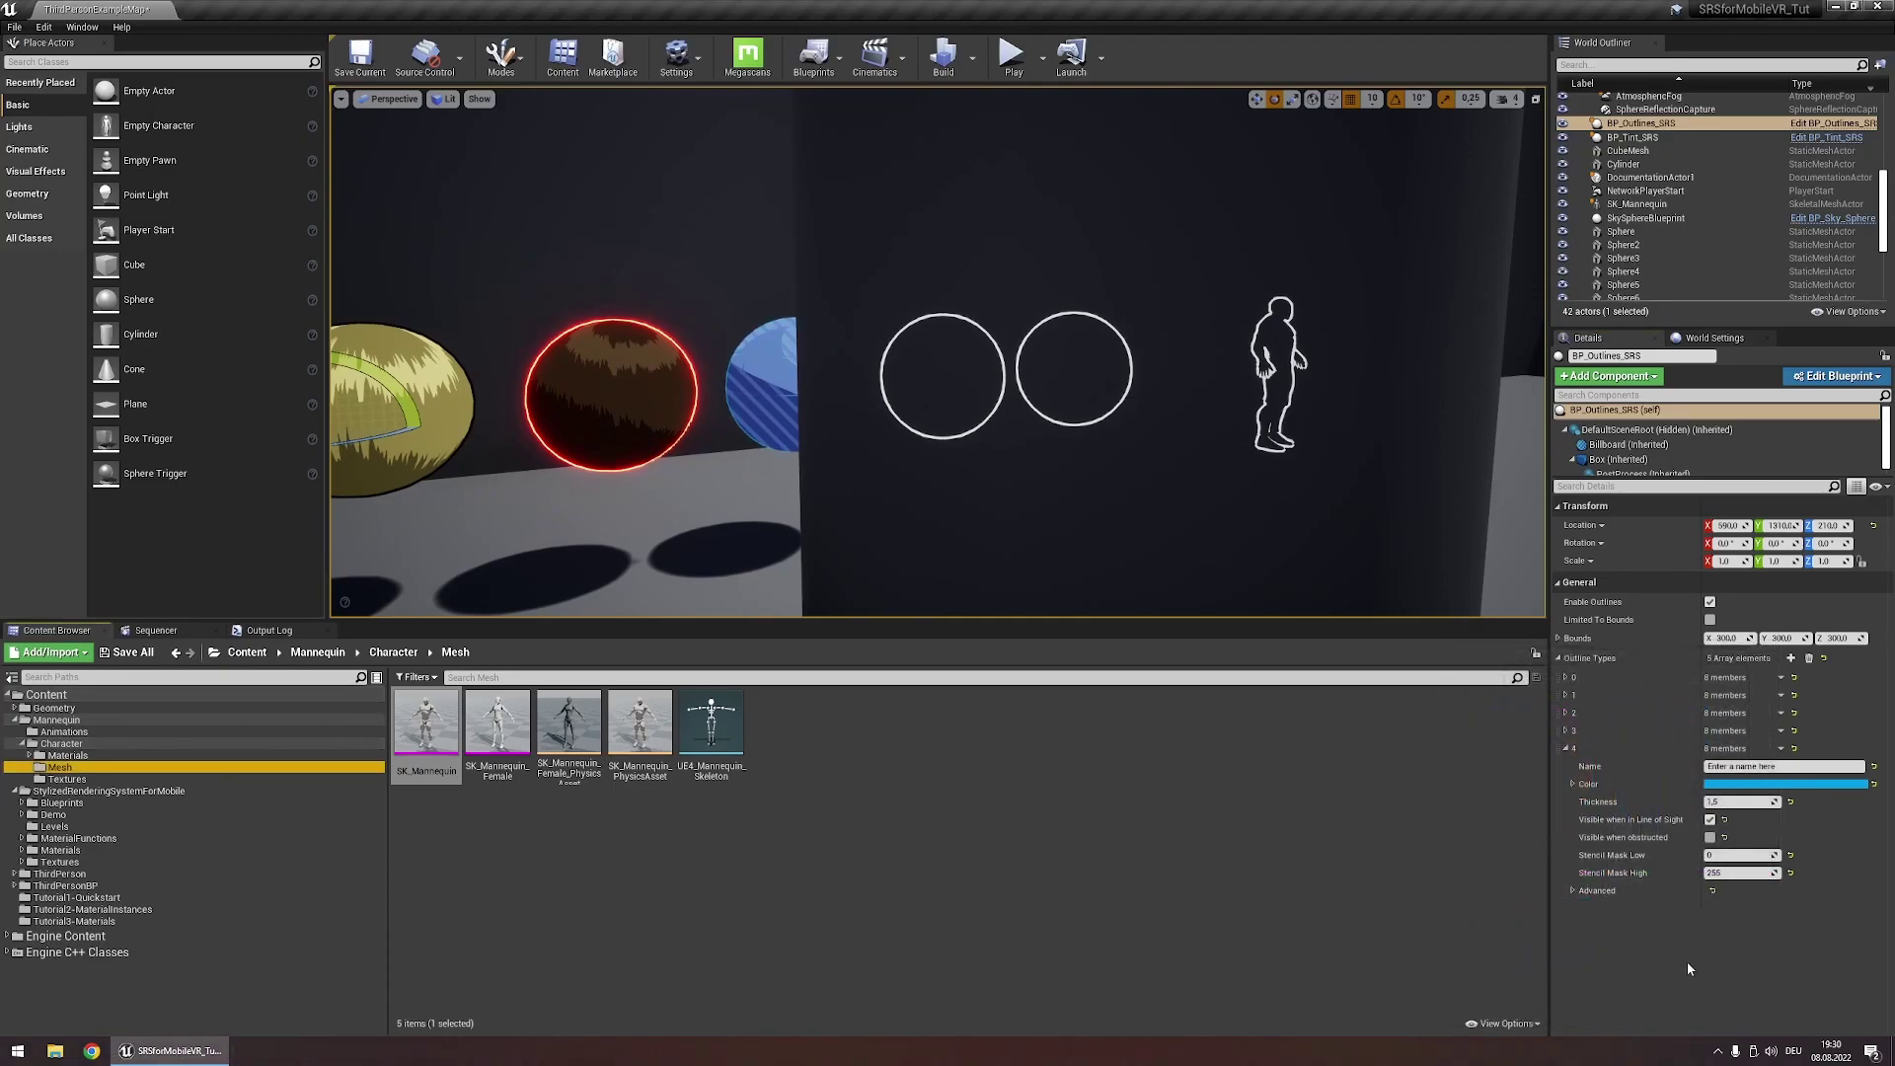
For the fifth outline type, enable Visible when obstructed, disable Visible when in Line of Sight and set Thickness to 0
{"action": "left_click", "coordinate": [1709, 837]}
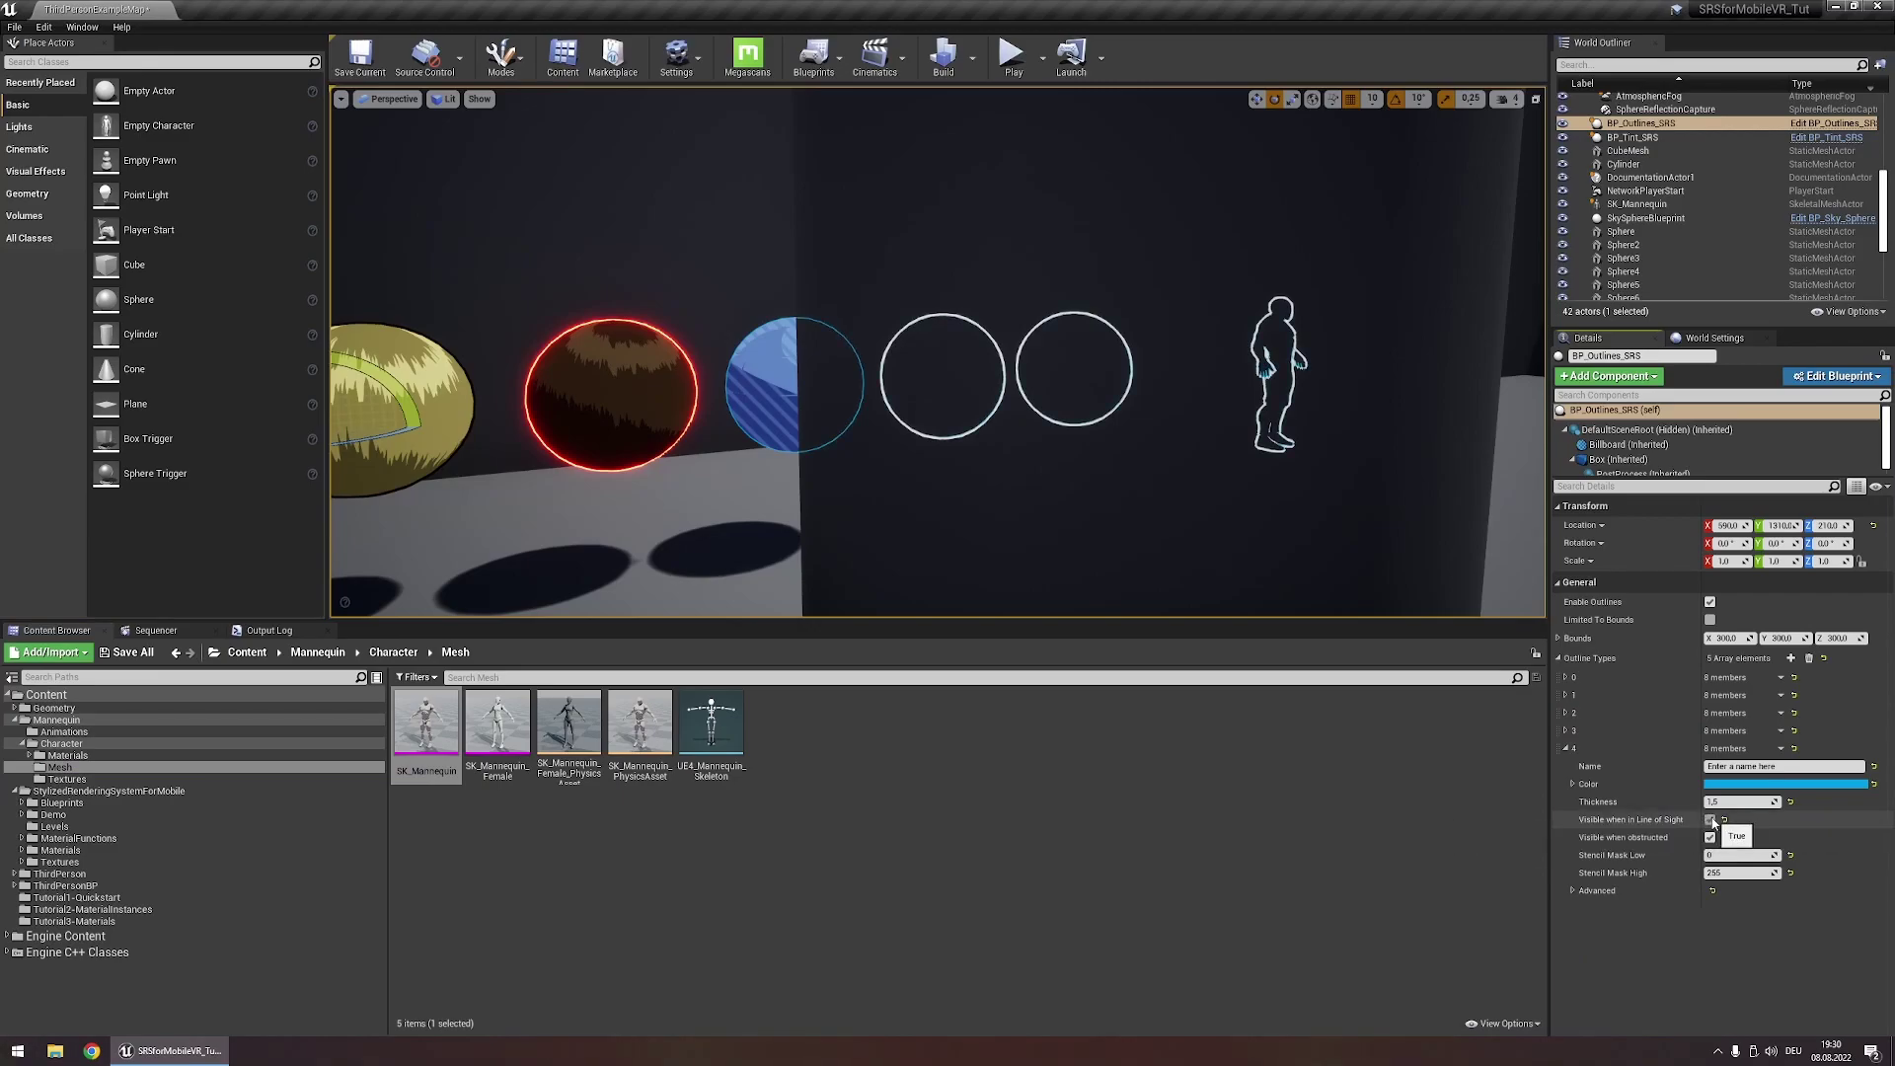
{"action": "left_click", "coordinate": [1711, 820]}
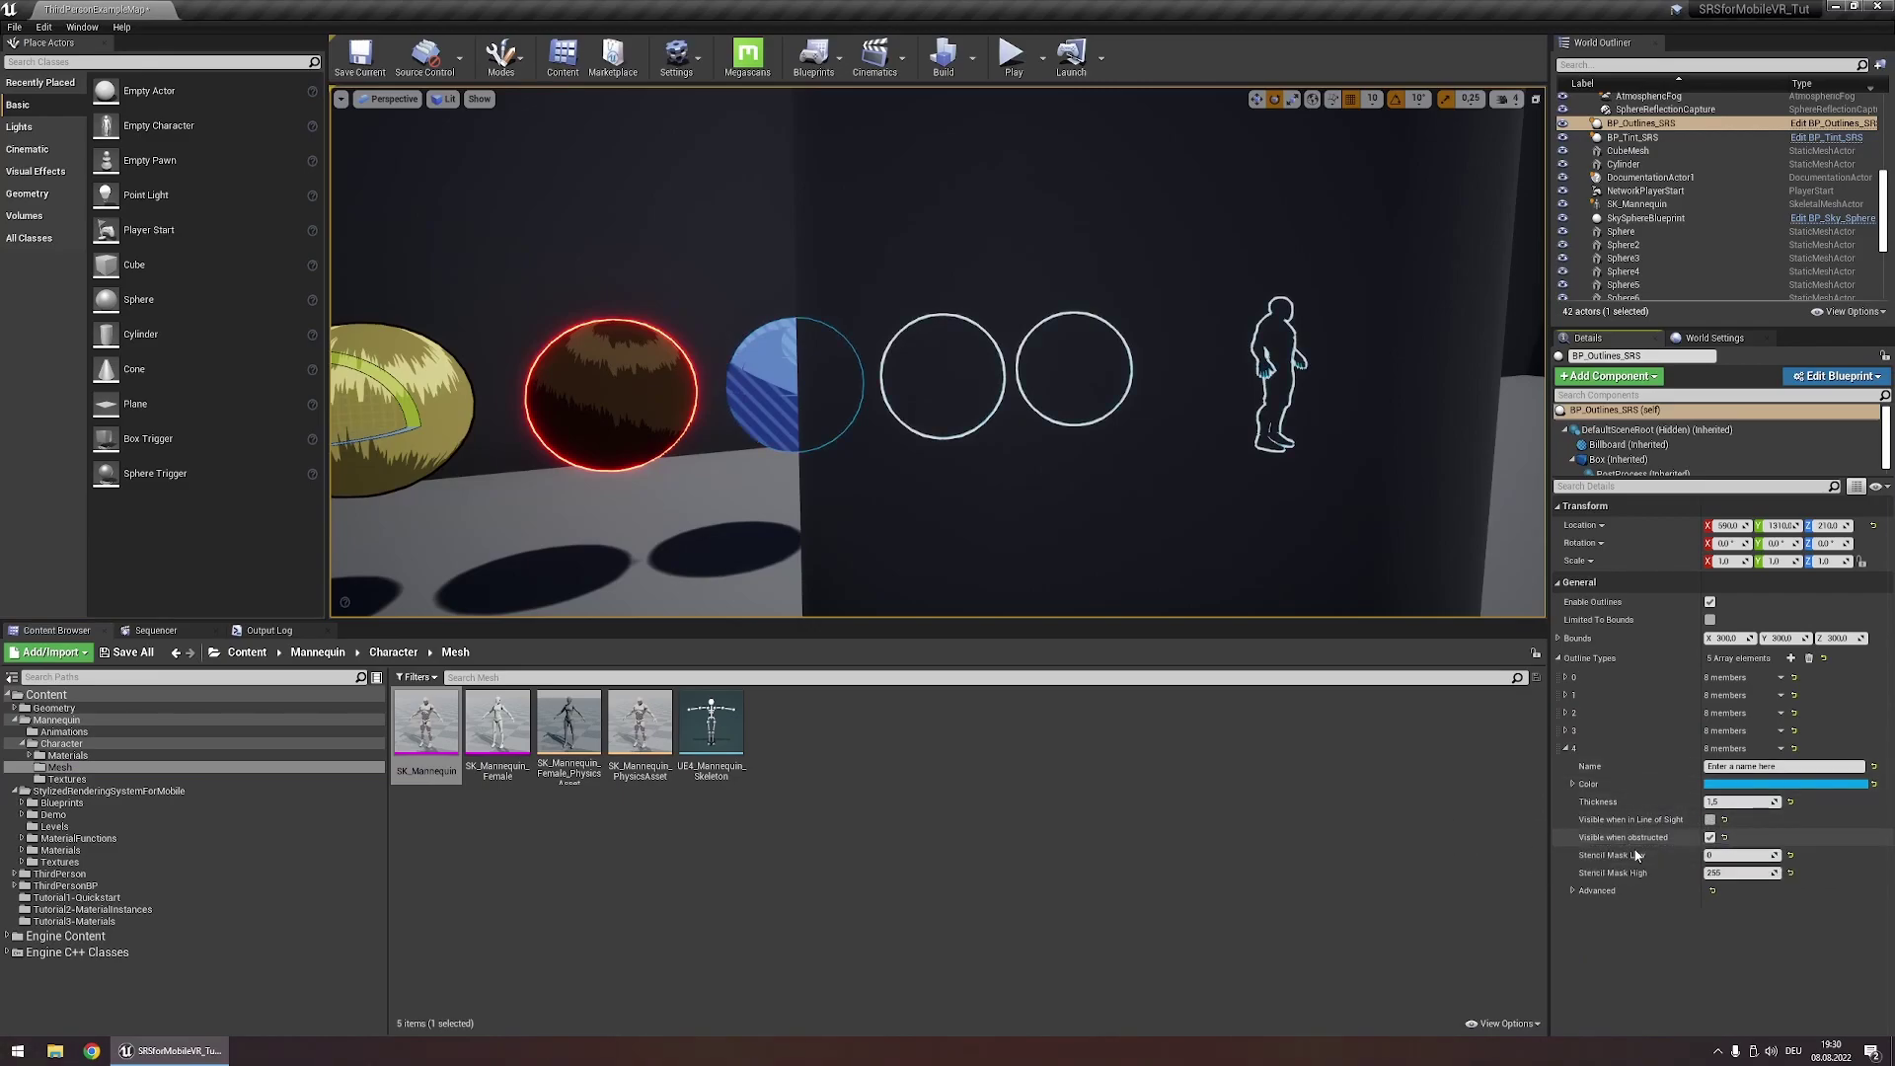
{"action": "left_click", "coordinate": [1725, 802]}
{"action": "type", "text": "0"}
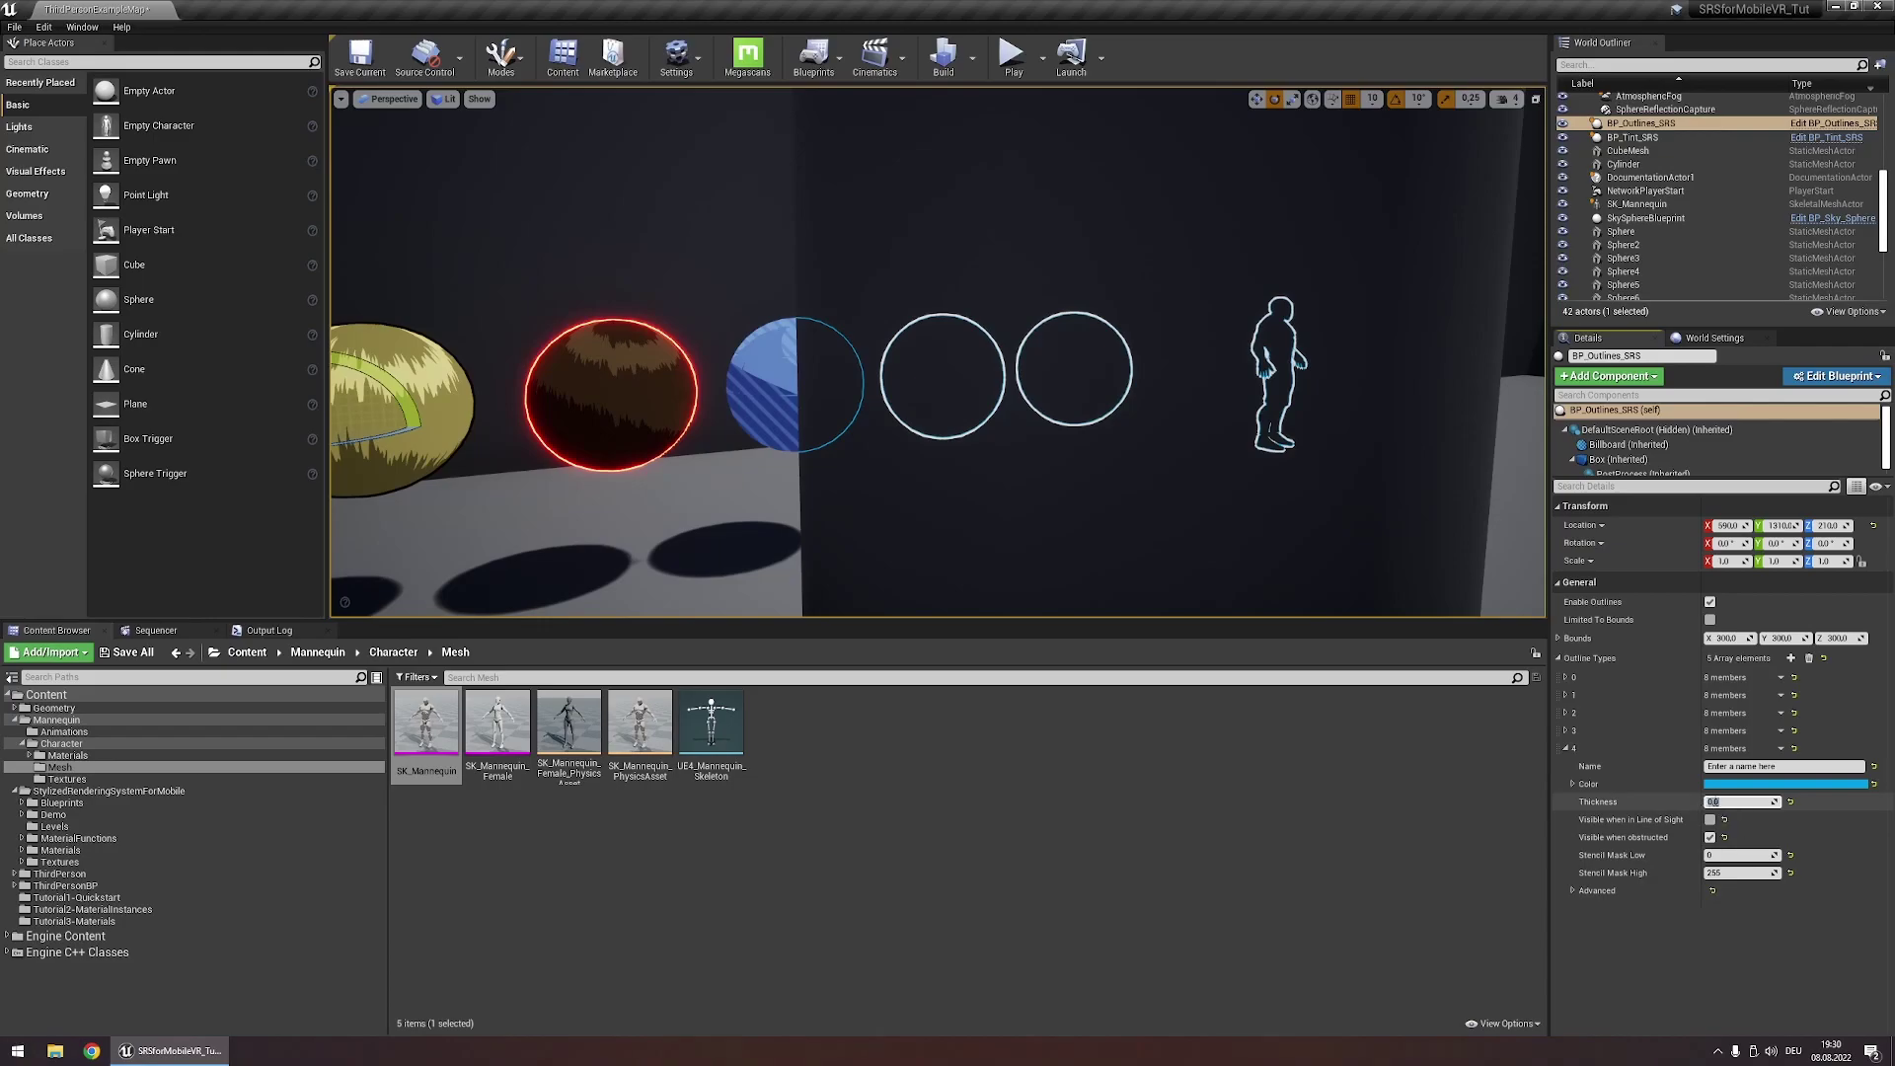
{"action": "key", "text": "Return"}
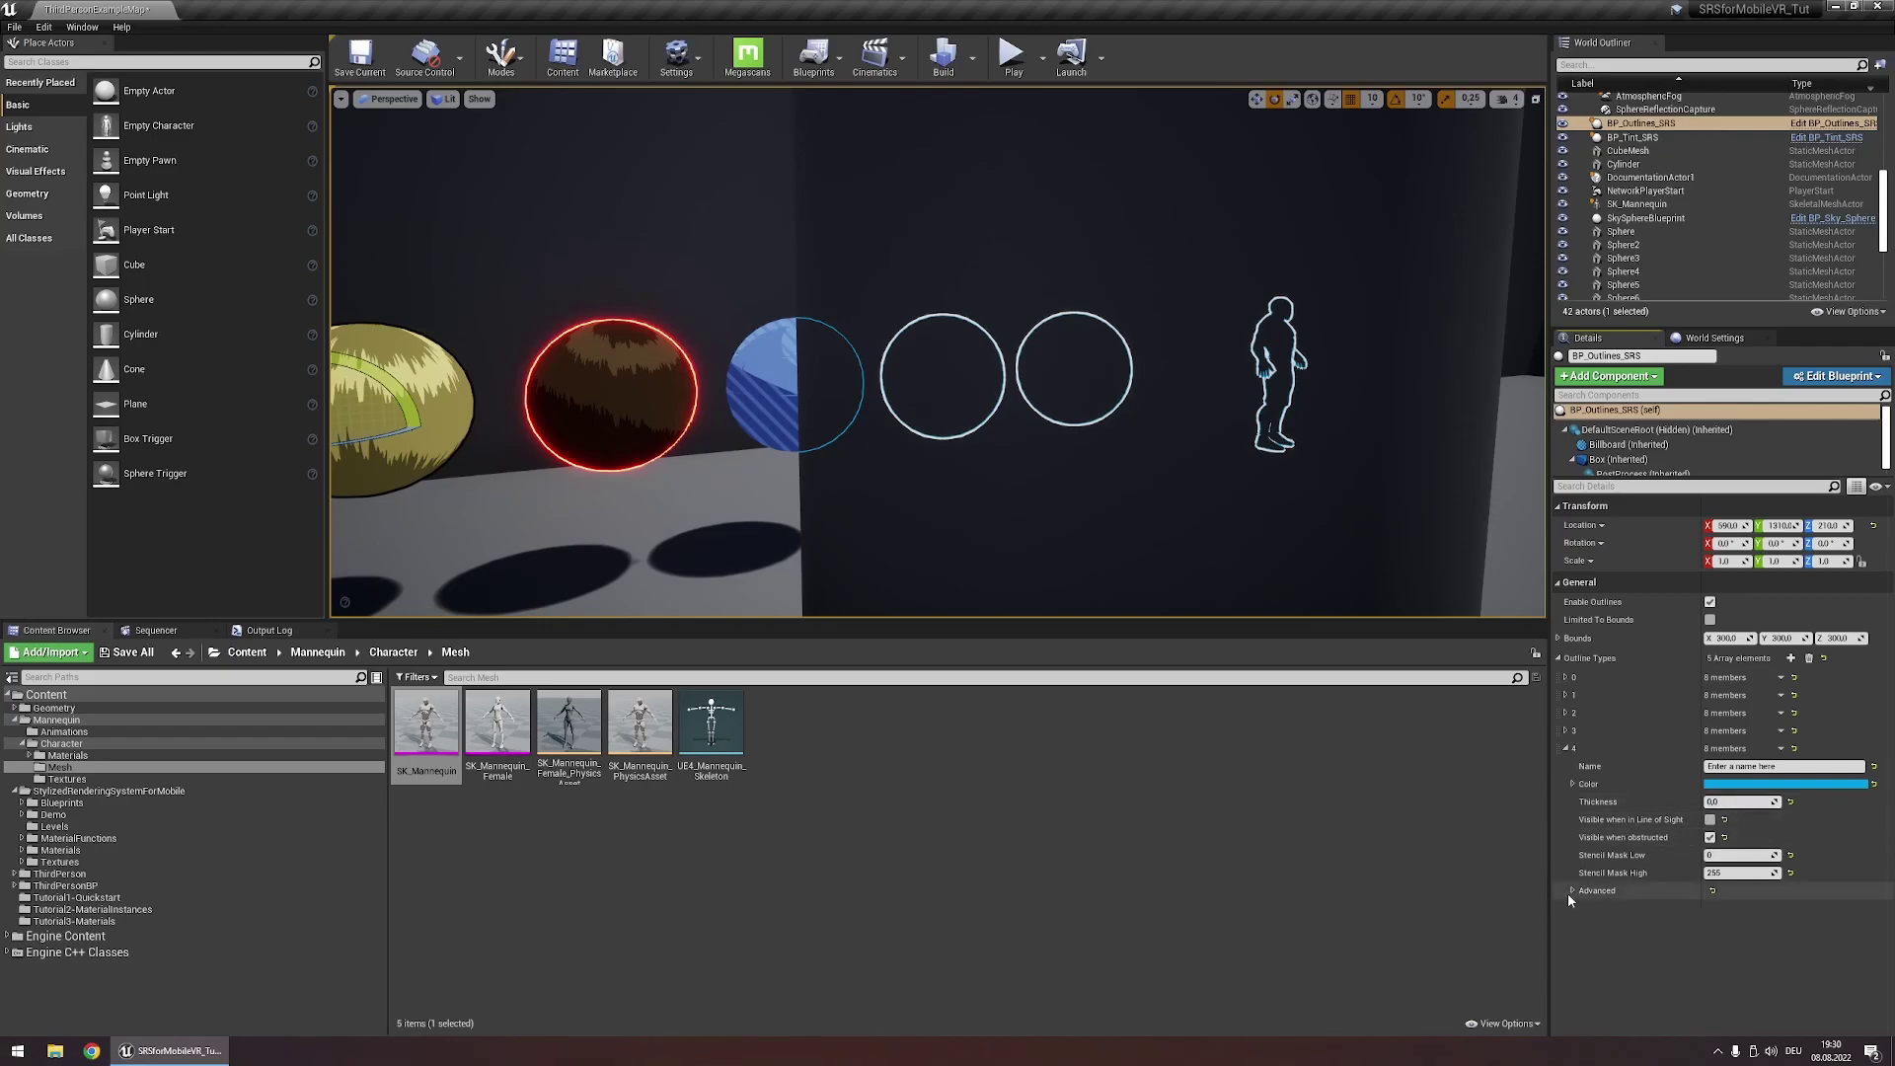
In the fifth outline type's advanced settings, set Min Depth Difference to -1 to fill the obstructed silhouettes
{"action": "left_click", "coordinate": [1573, 892]}
{"action": "left_click", "coordinate": [1737, 908]}
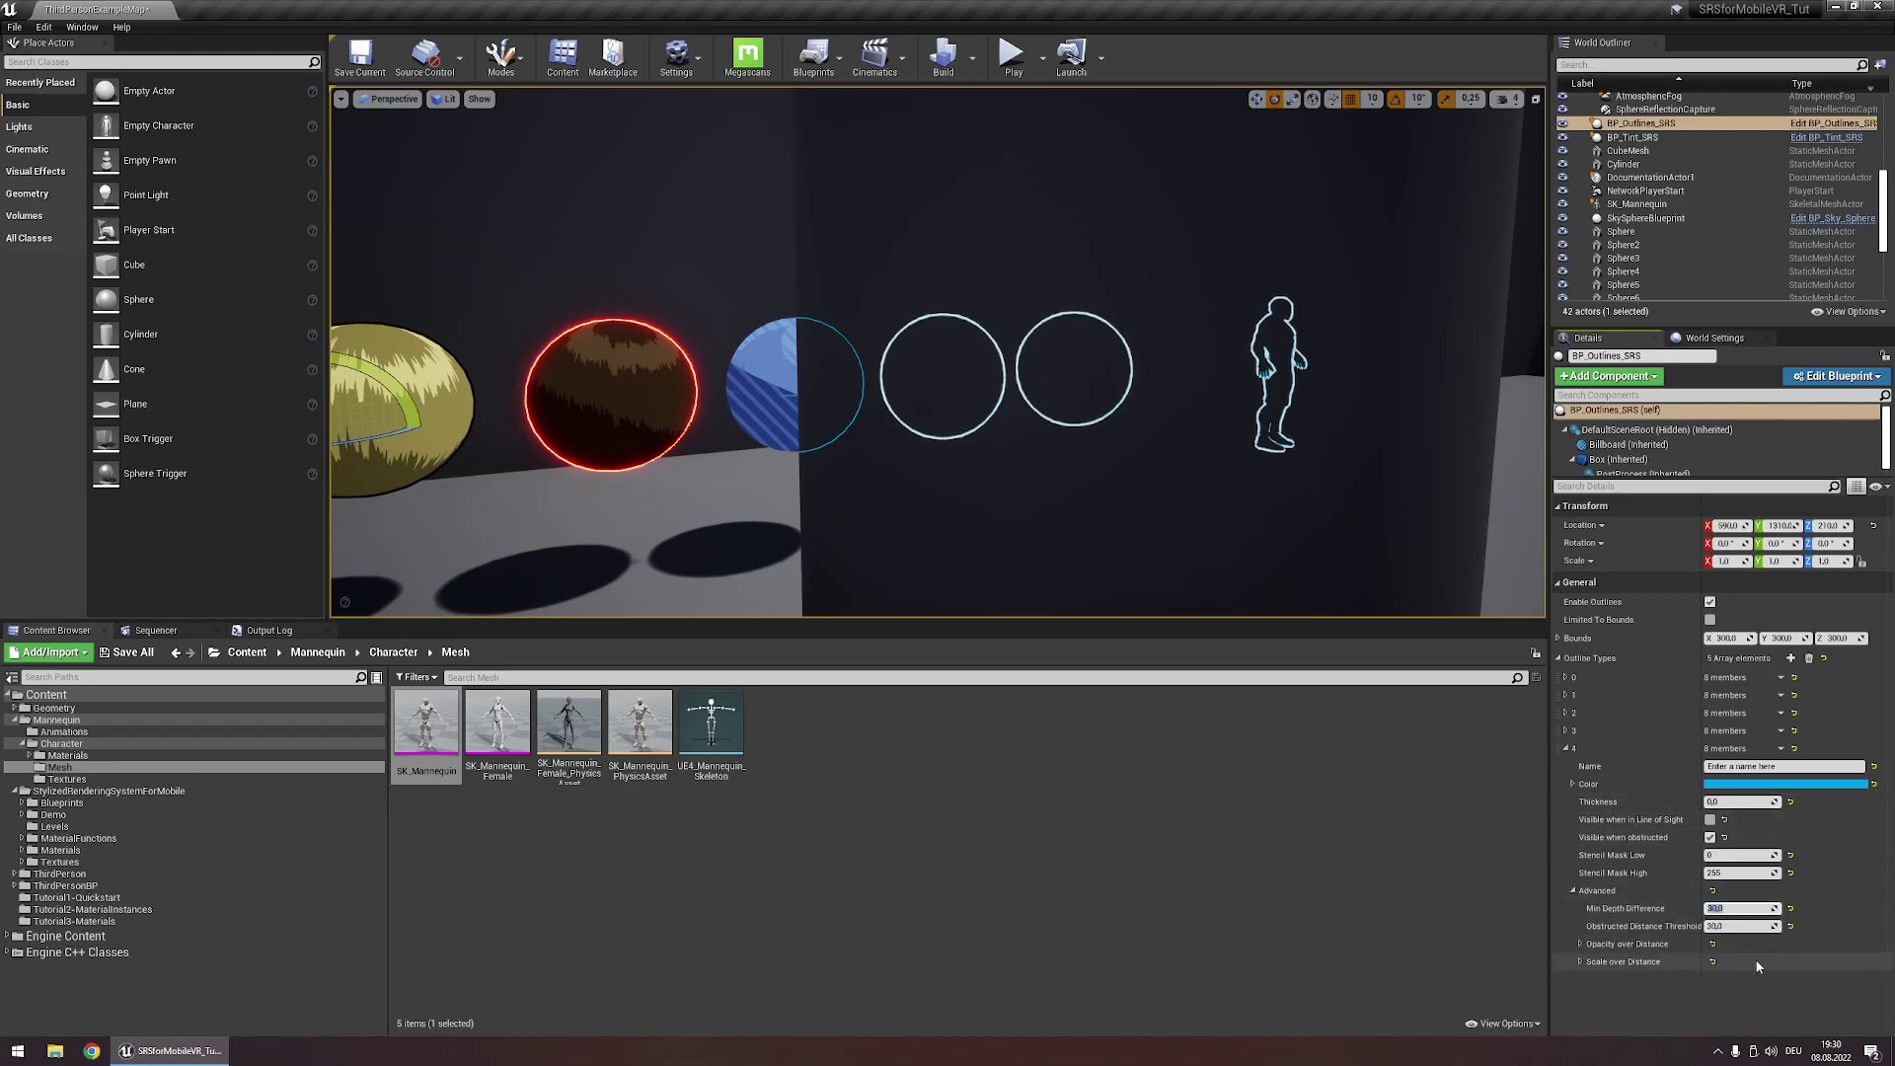
{"action": "type", "text": "-1"}
{"action": "key", "text": "Return"}
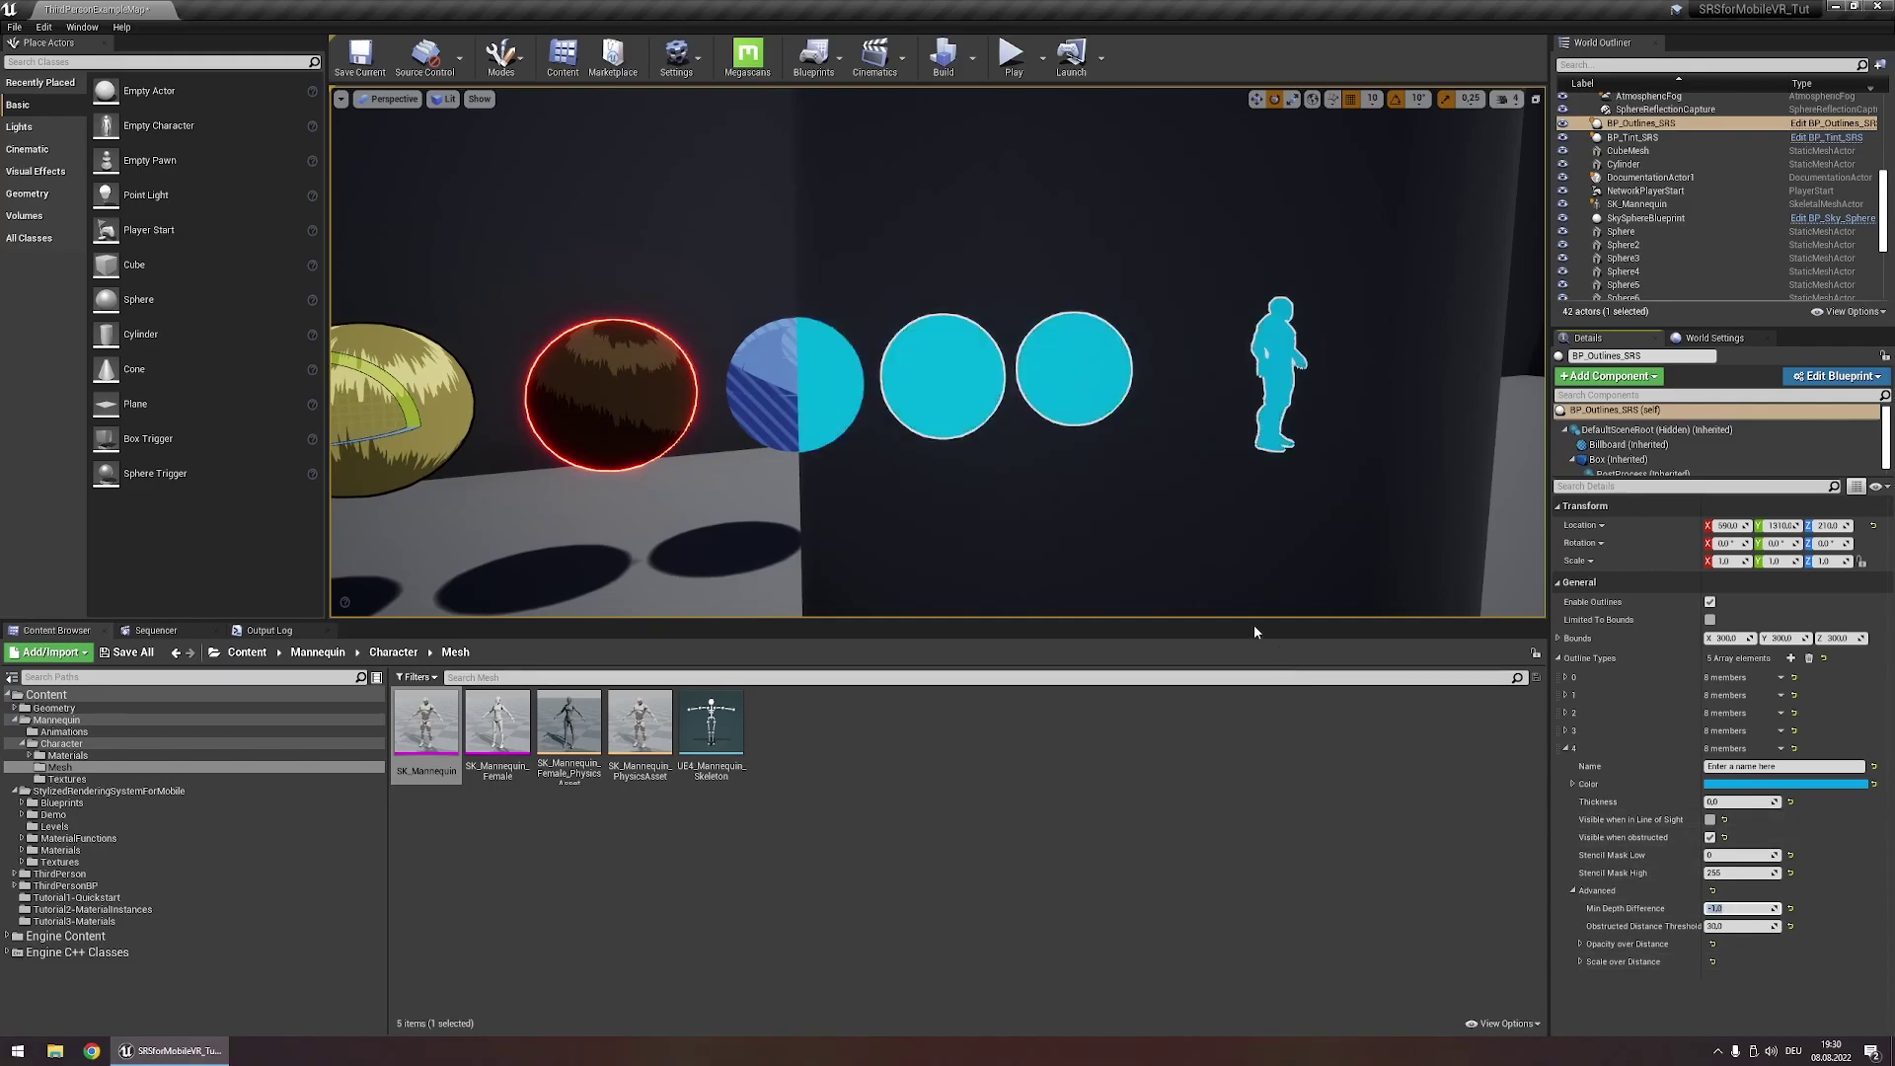
{"action": "right_click_drag", "start_coordinate": [1013, 317], "coordinate": [1138, 394]}
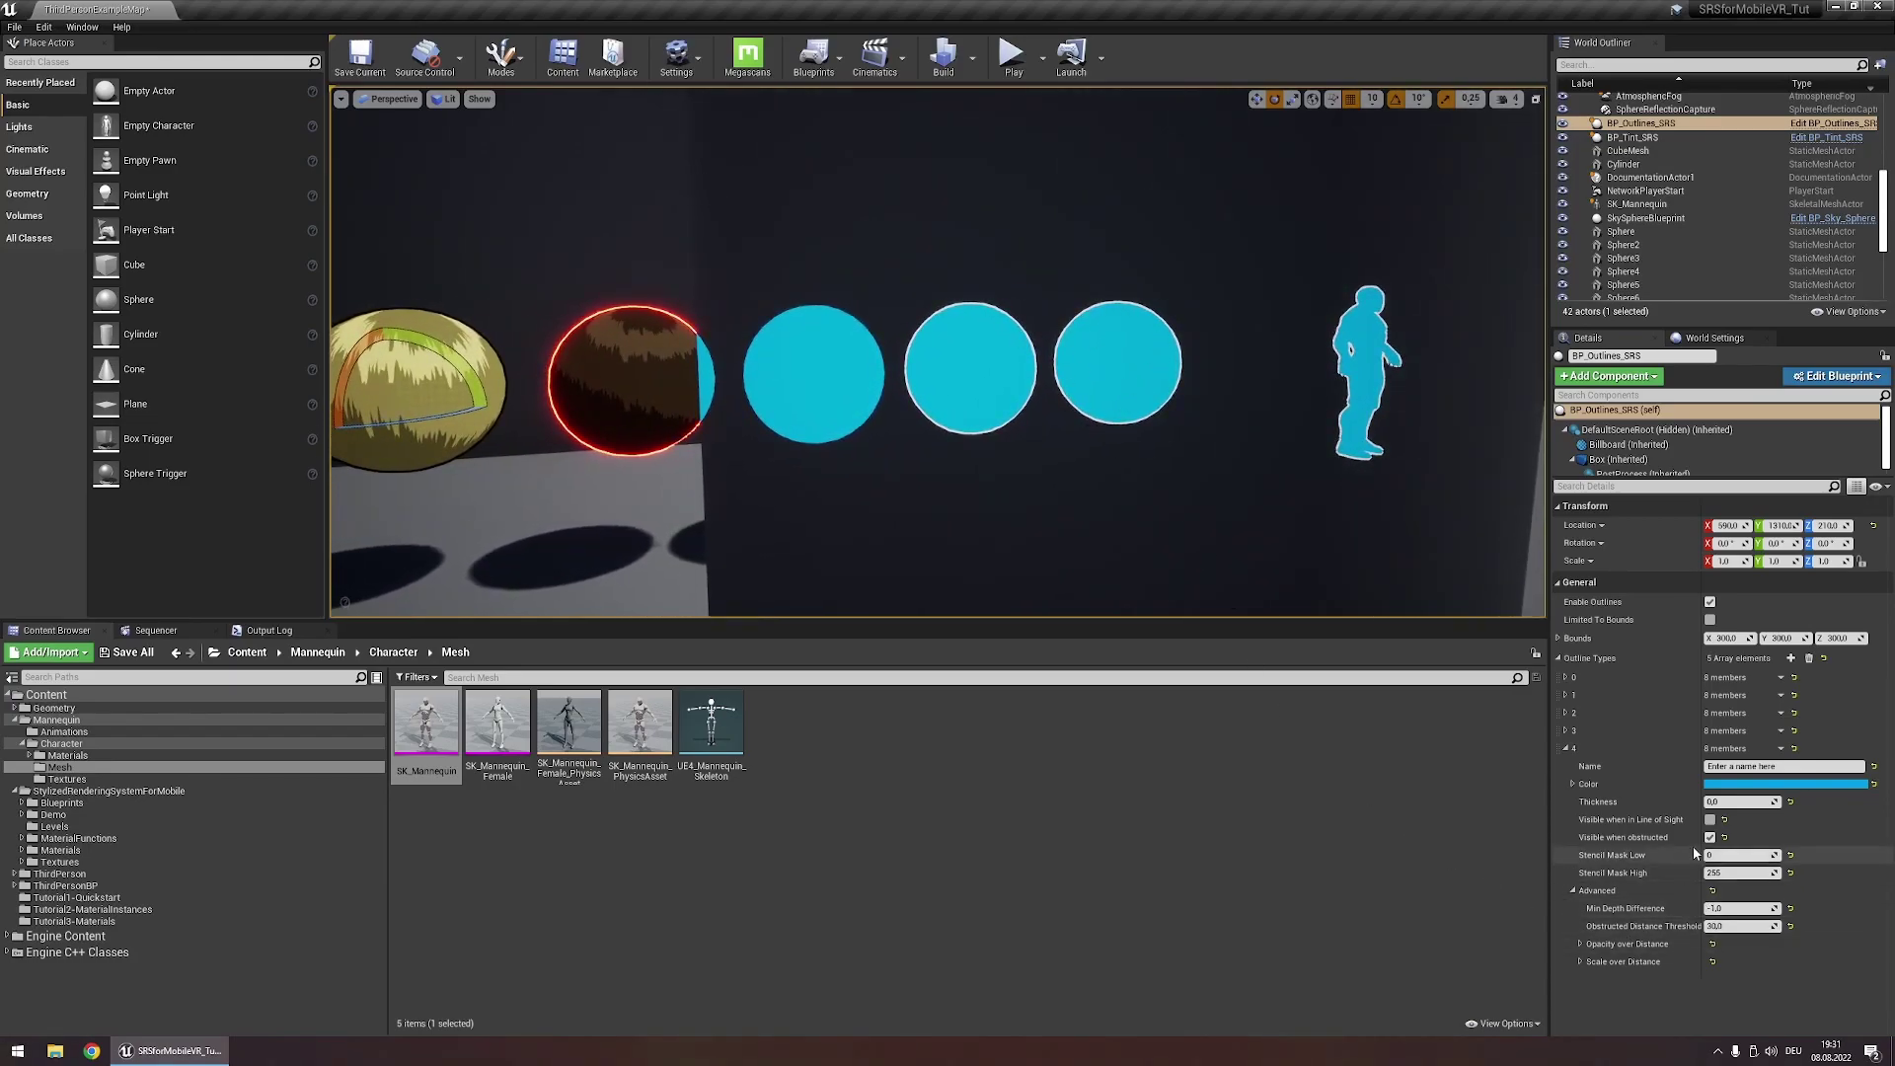
Set both Stencil Mask Low and Stencil Mask High of the fifth outline type to 4
{"action": "left_click", "coordinate": [1722, 854]}
{"action": "type", "text": "4"}
{"action": "left_click", "coordinate": [1718, 872]}
{"action": "type", "text": "4"}
{"action": "key", "text": "ctrl+z"}
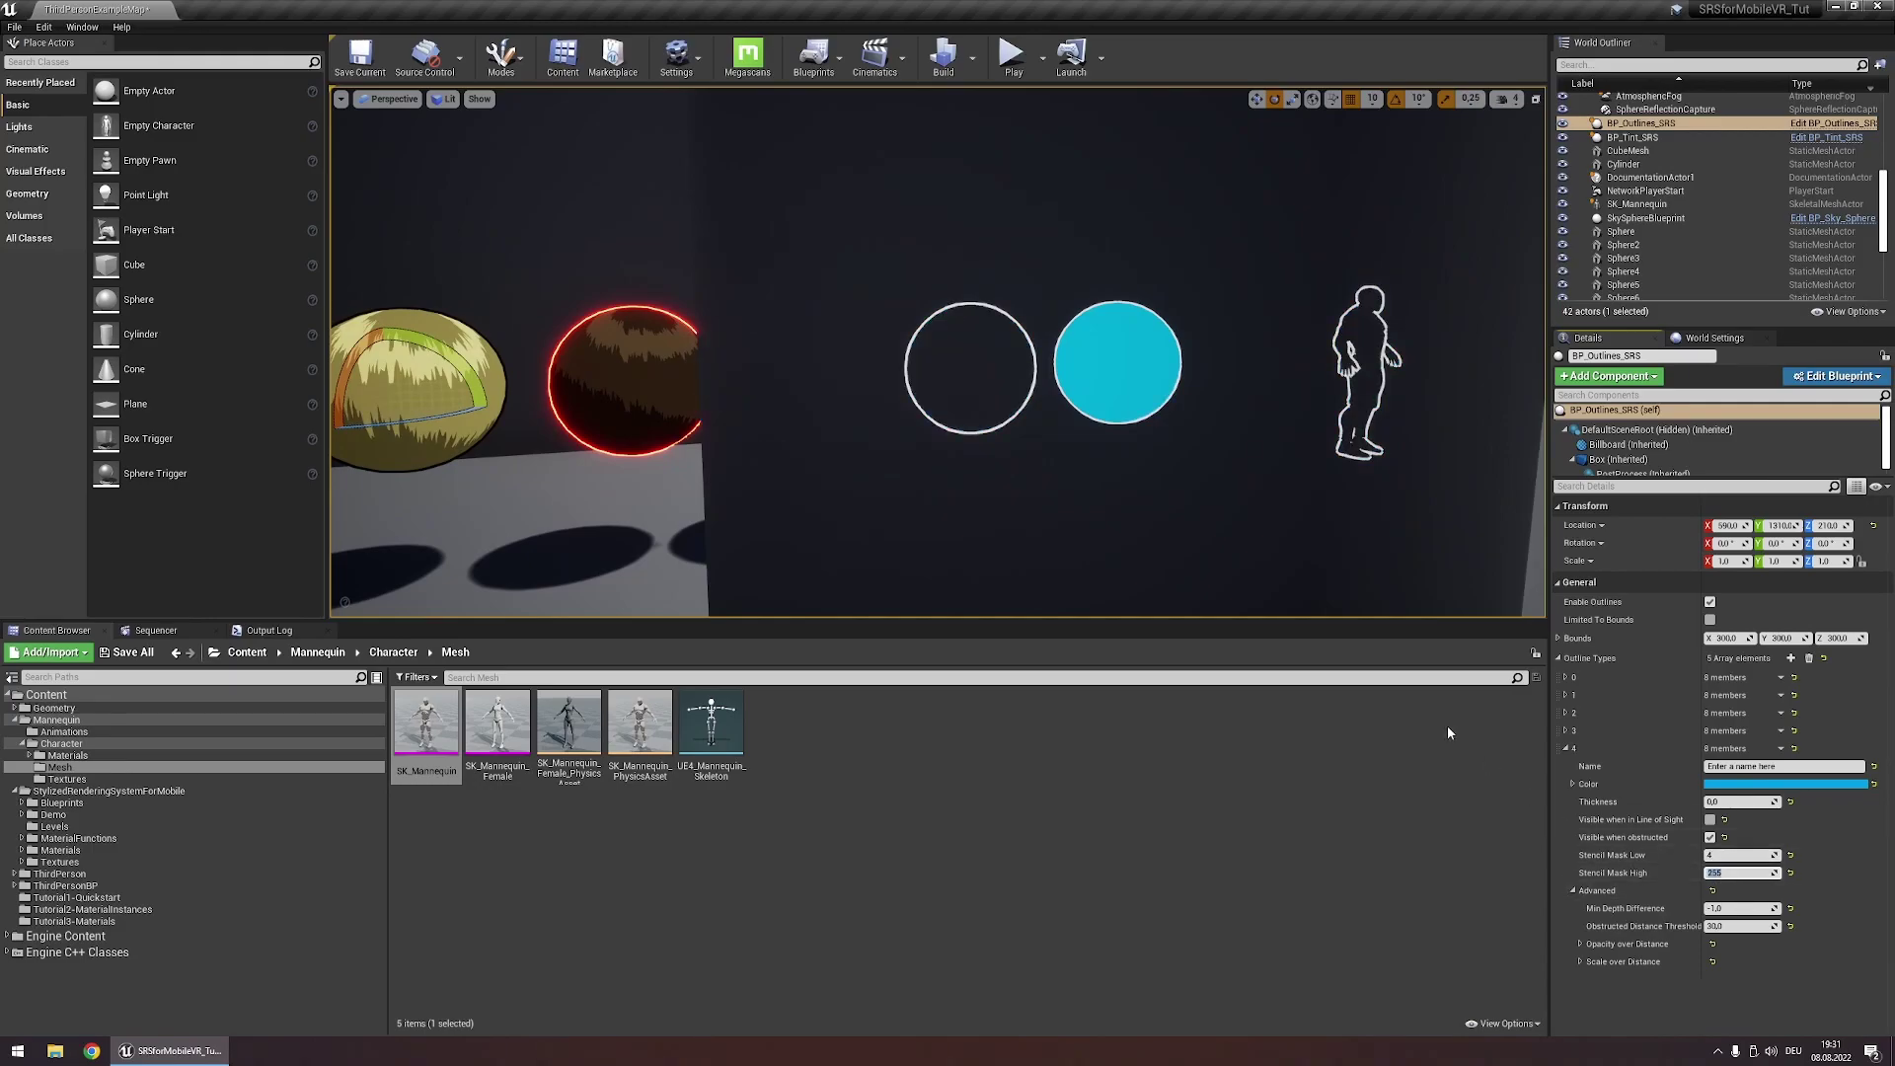
Make the fifth outline type's blue fill semi-transparent by setting its color's alpha to 0,2
{"action": "key", "text": "a"}
{"action": "right_click_drag", "start_coordinate": [1322, 546], "coordinate": [1386, 544]}
{"action": "key", "text": "d"}
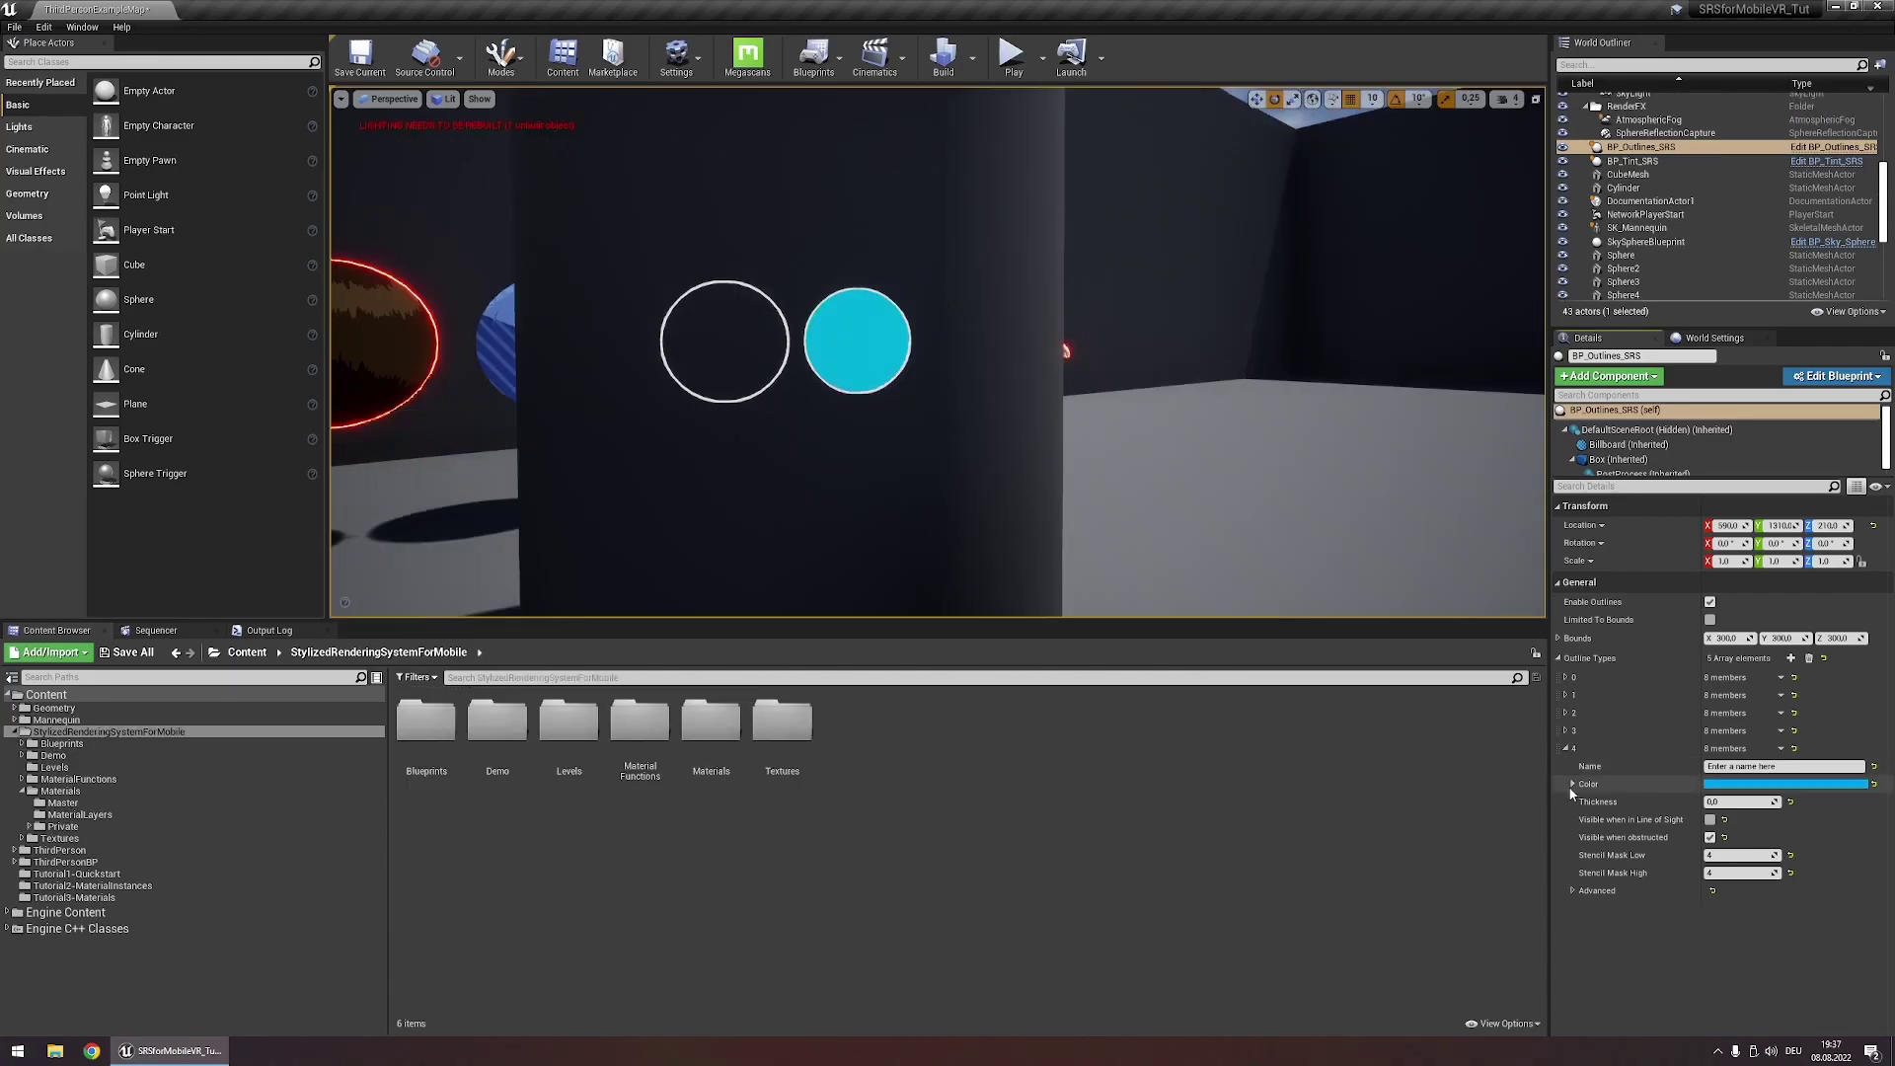
{"action": "left_click", "coordinate": [1572, 784]}
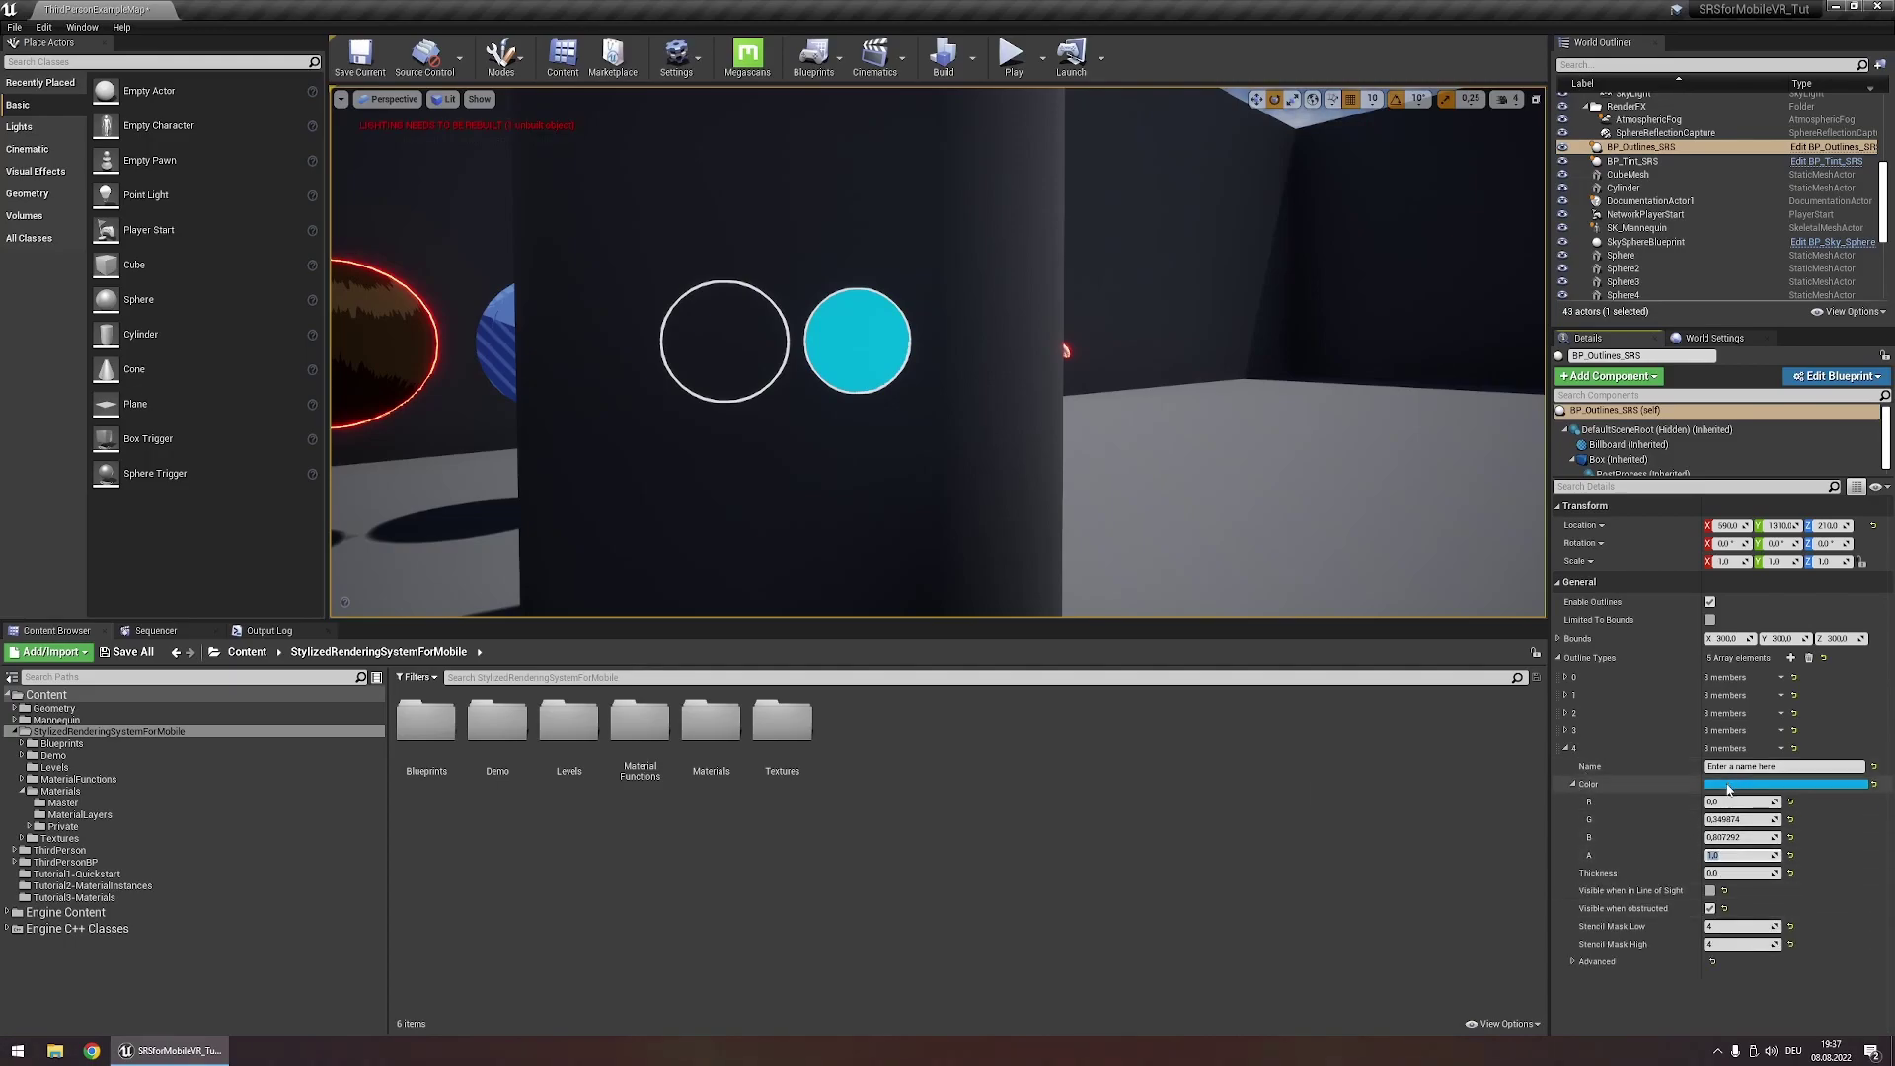
{"action": "type", "text": "0,3"}
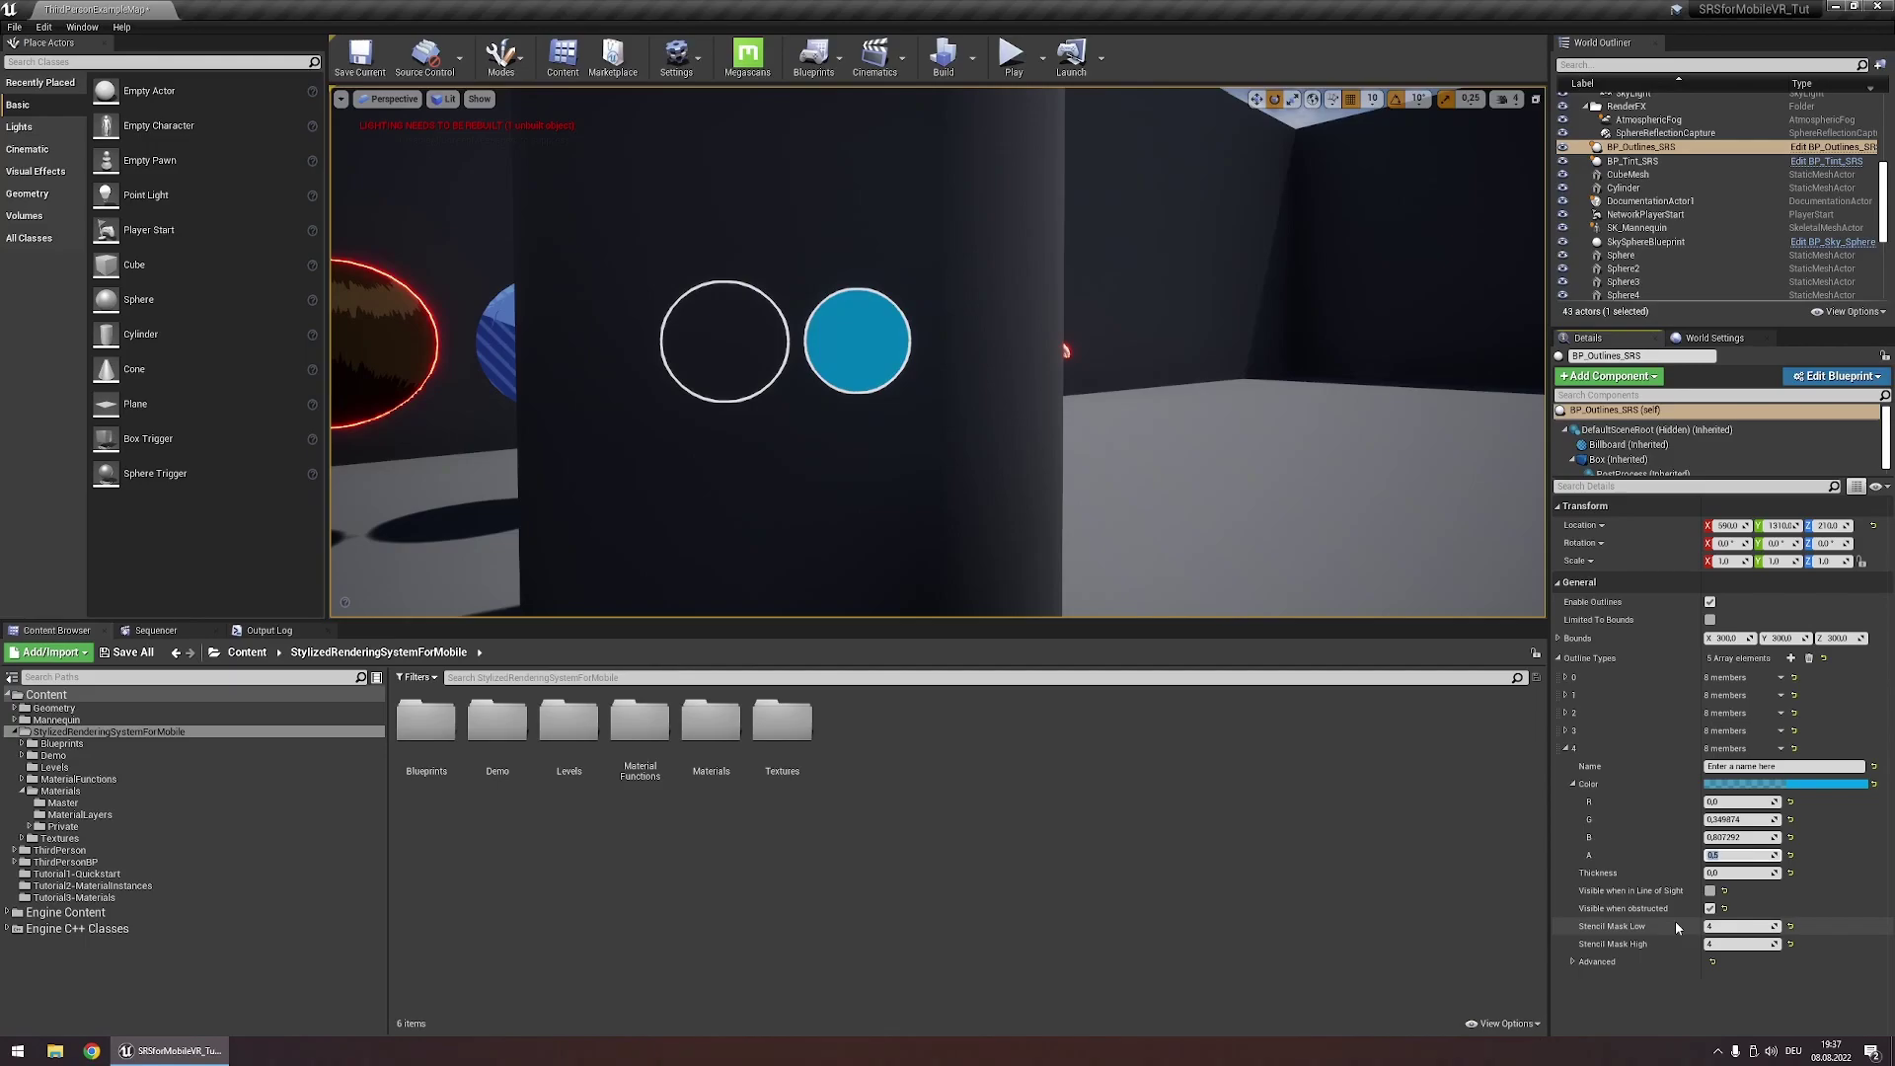
{"action": "key", "text": "BackSpace"}
{"action": "type", "text": "2"}
{"action": "key", "text": "Return"}
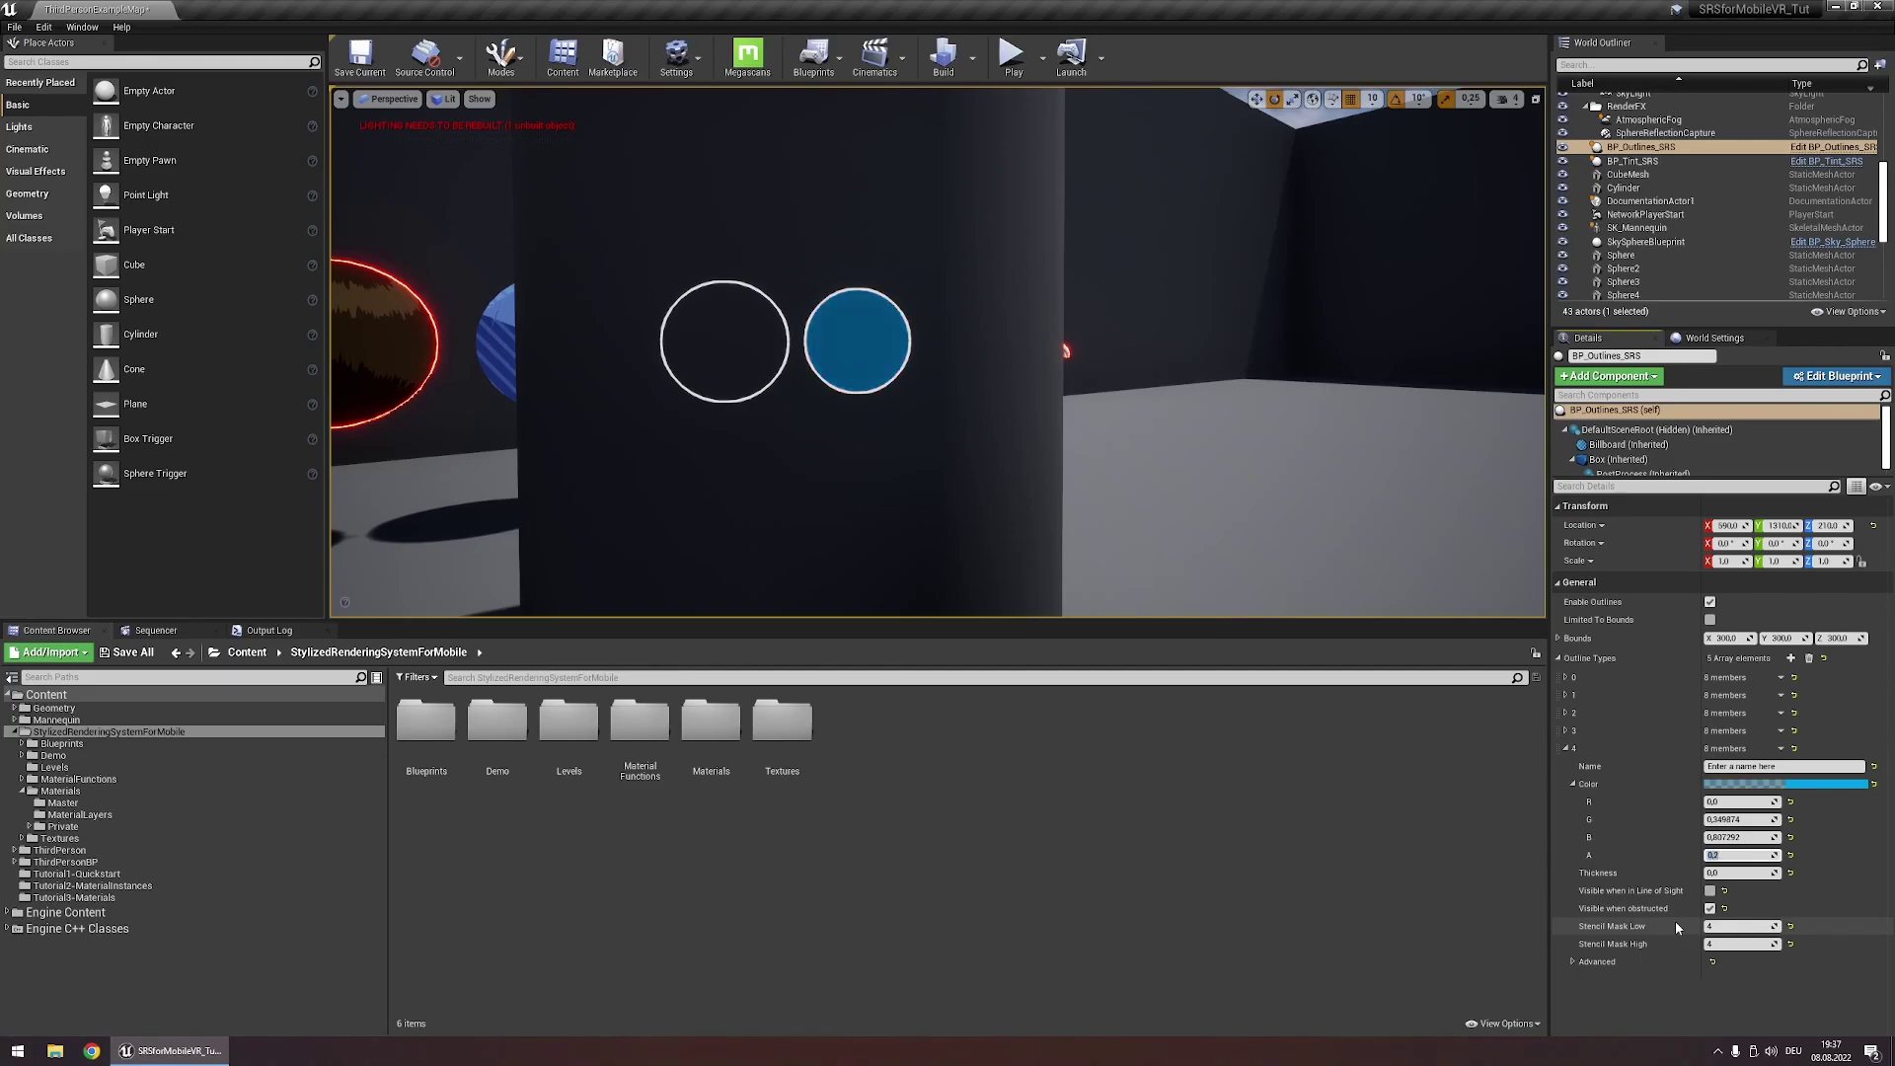
Bring the mannequin into view and open the second outline type's advanced settings
{"action": "right_click_drag", "start_coordinate": [877, 350], "coordinate": [819, 349]}
{"action": "key", "text": "d"}
{"action": "key", "text": "a"}
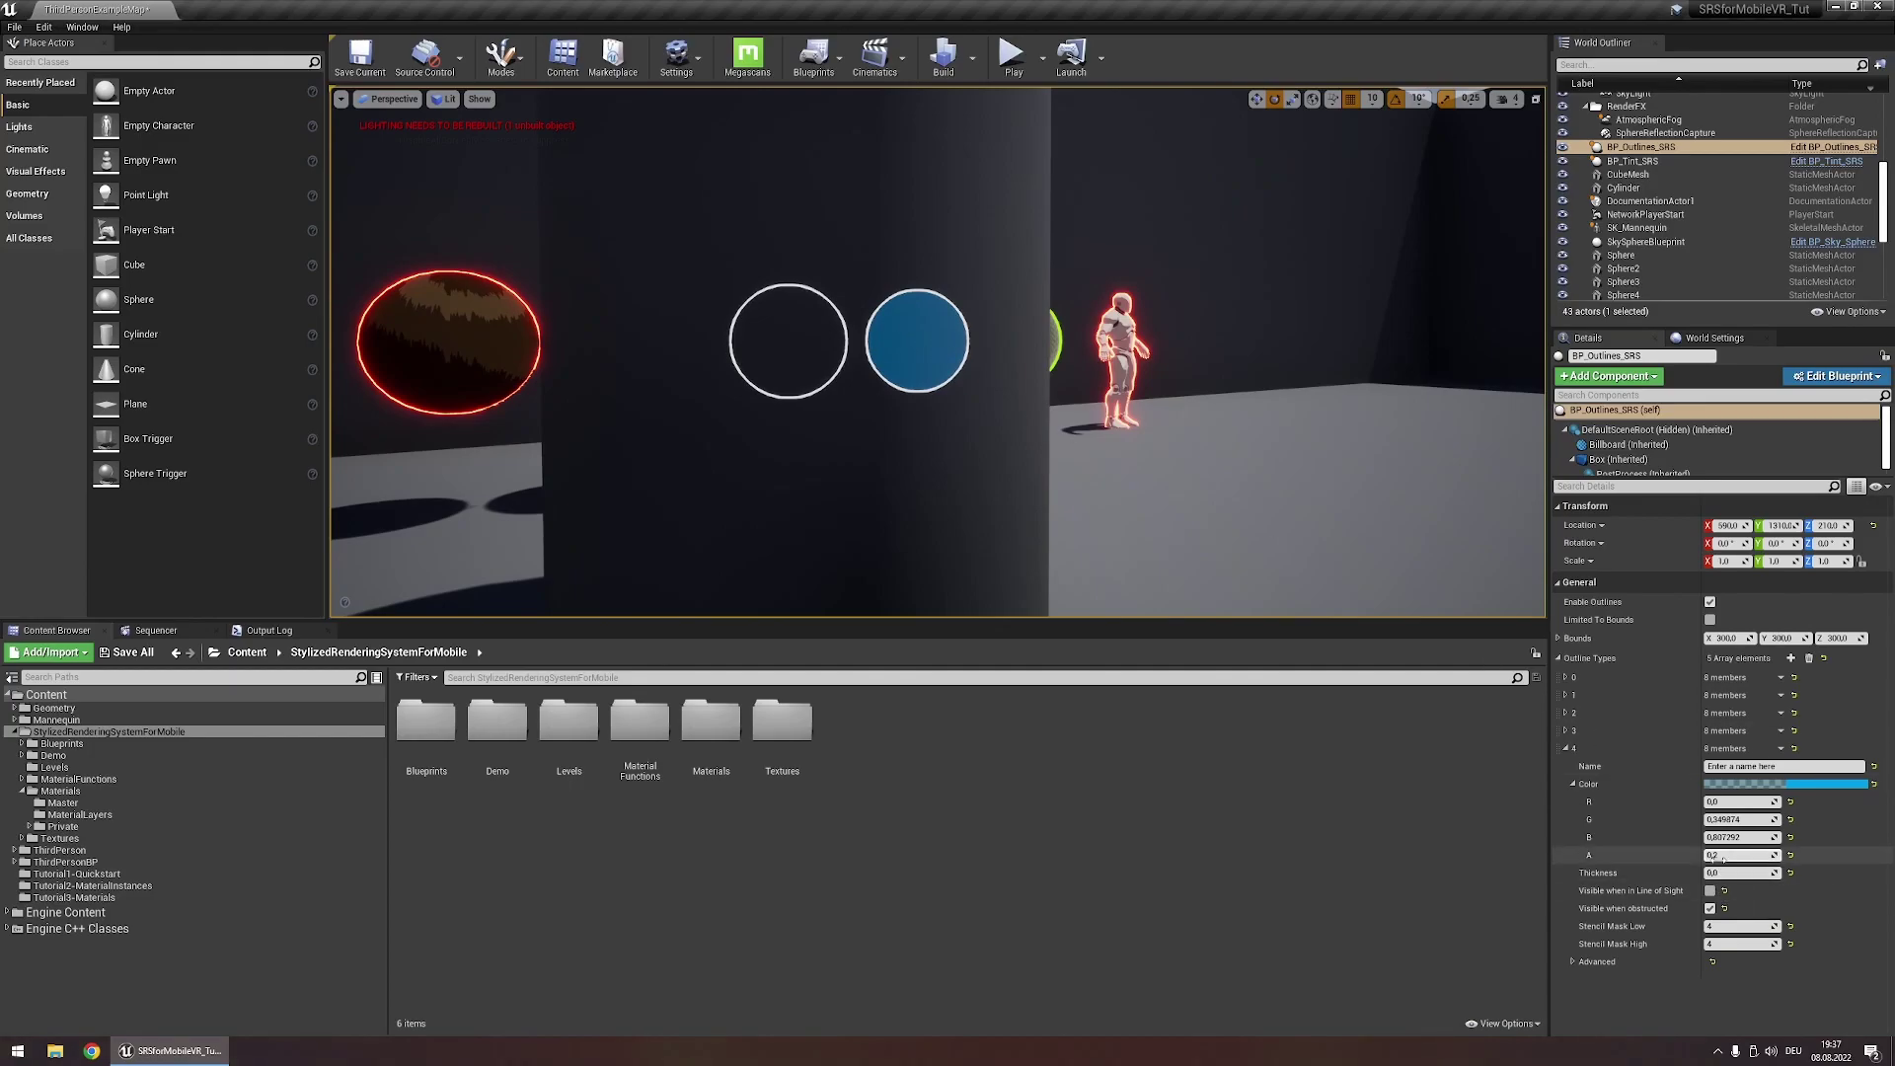
{"action": "key", "text": "Return"}
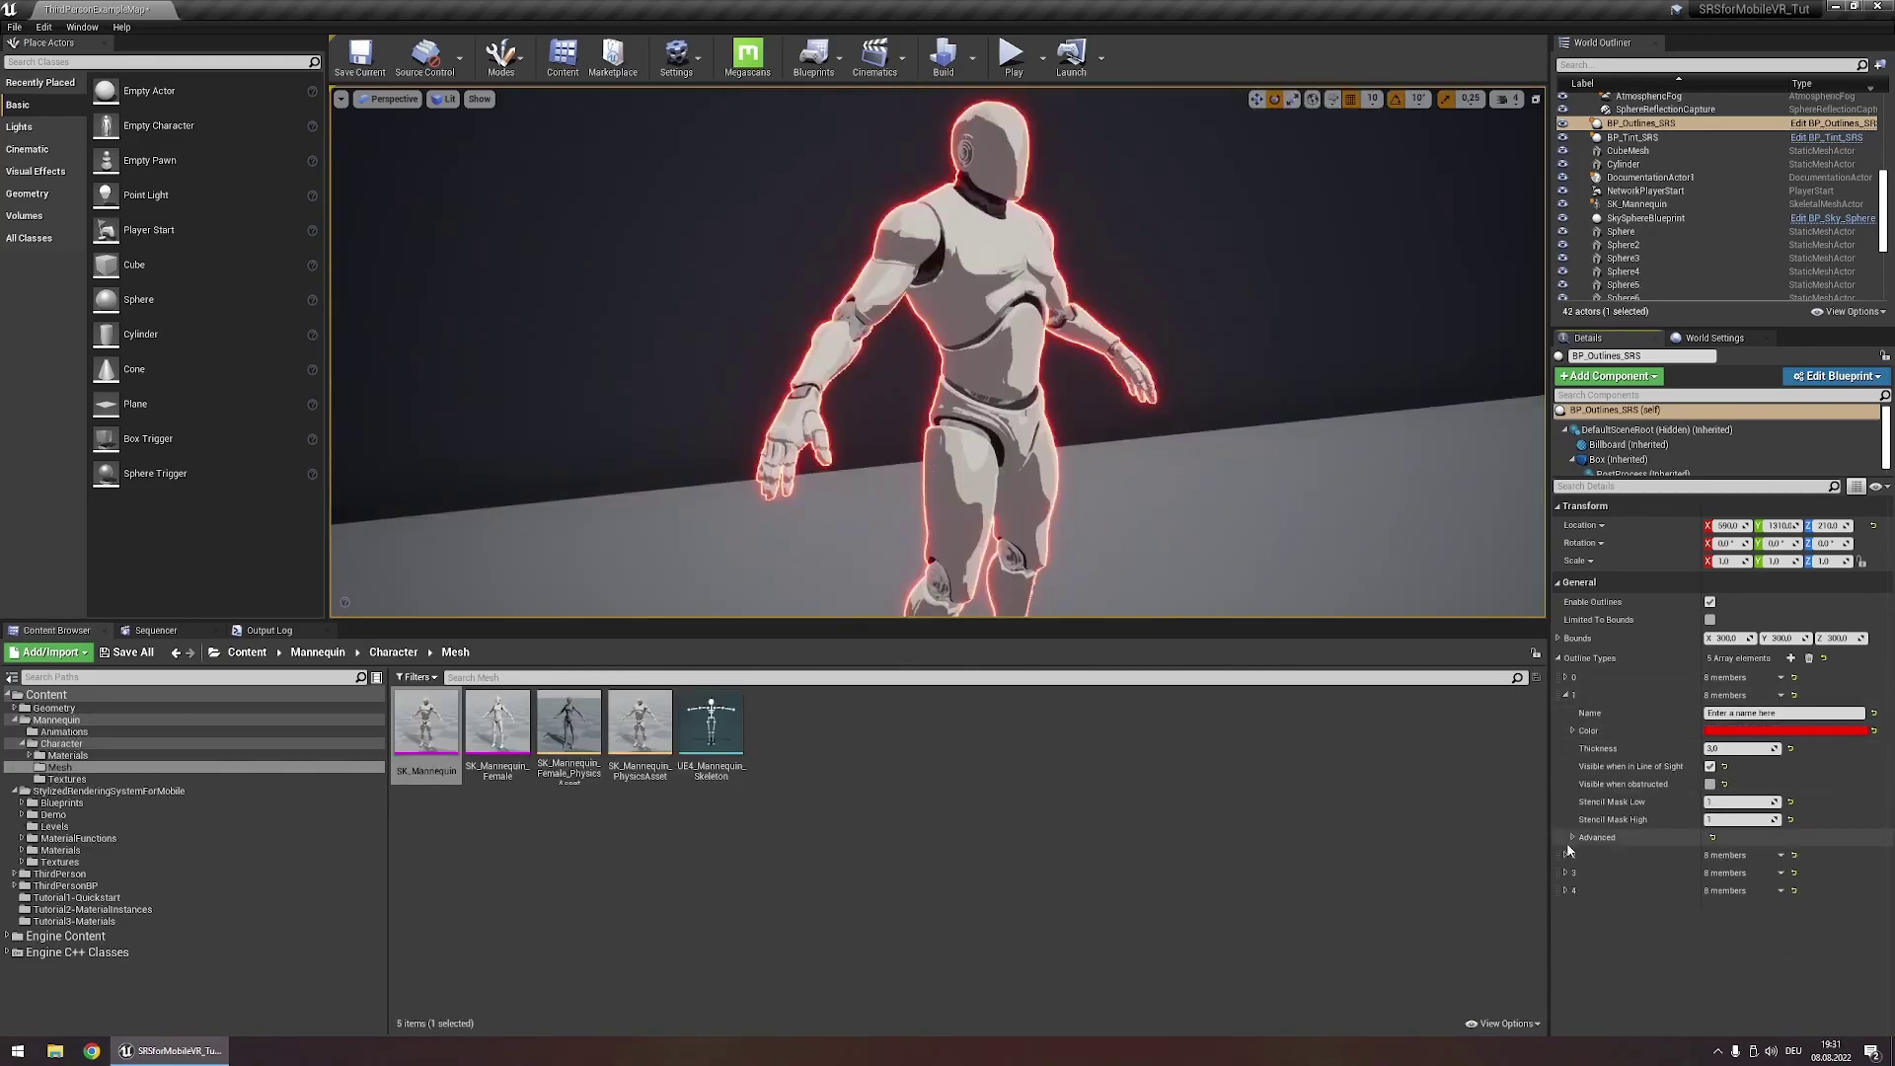
{"action": "left_click", "coordinate": [1573, 838]}
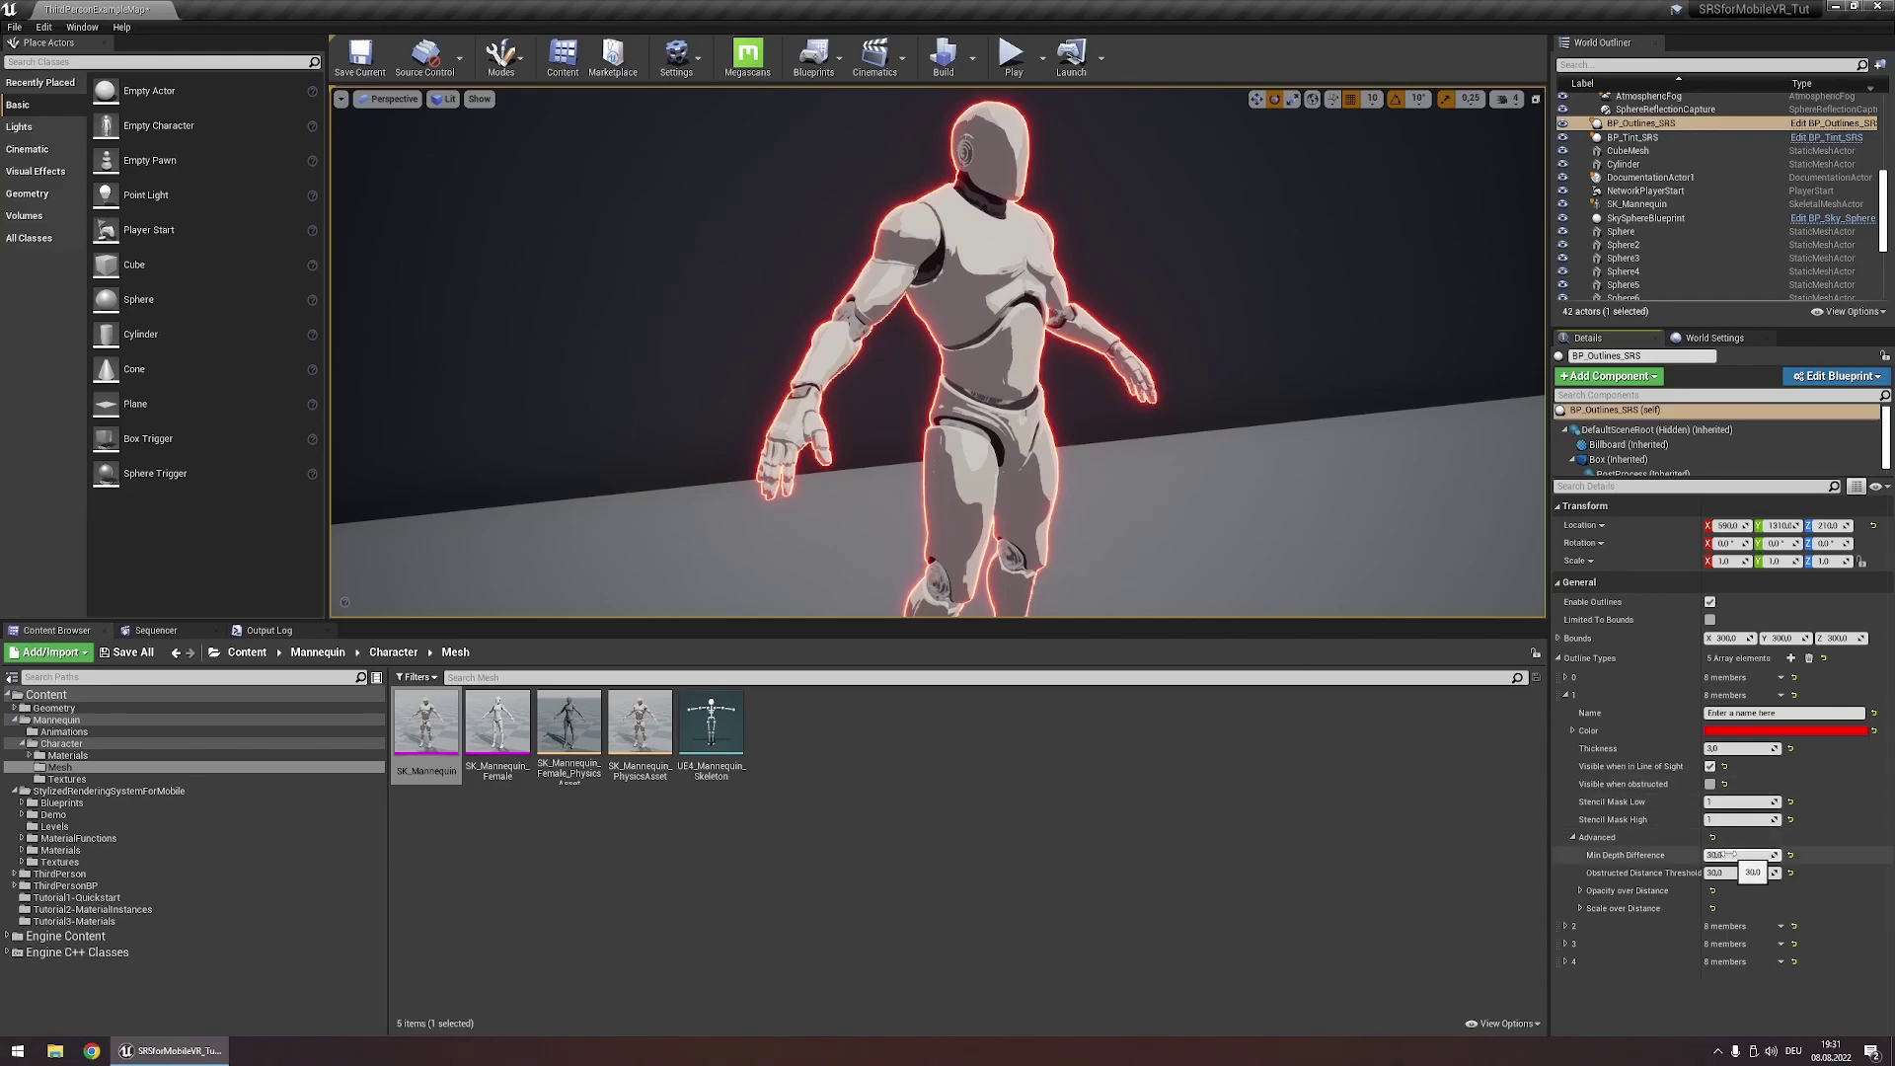
Lower the second outline type's Min Depth Difference to about 5,8
{"action": "left_click_drag", "start_coordinate": [1733, 855], "coordinate": [1703, 855]}
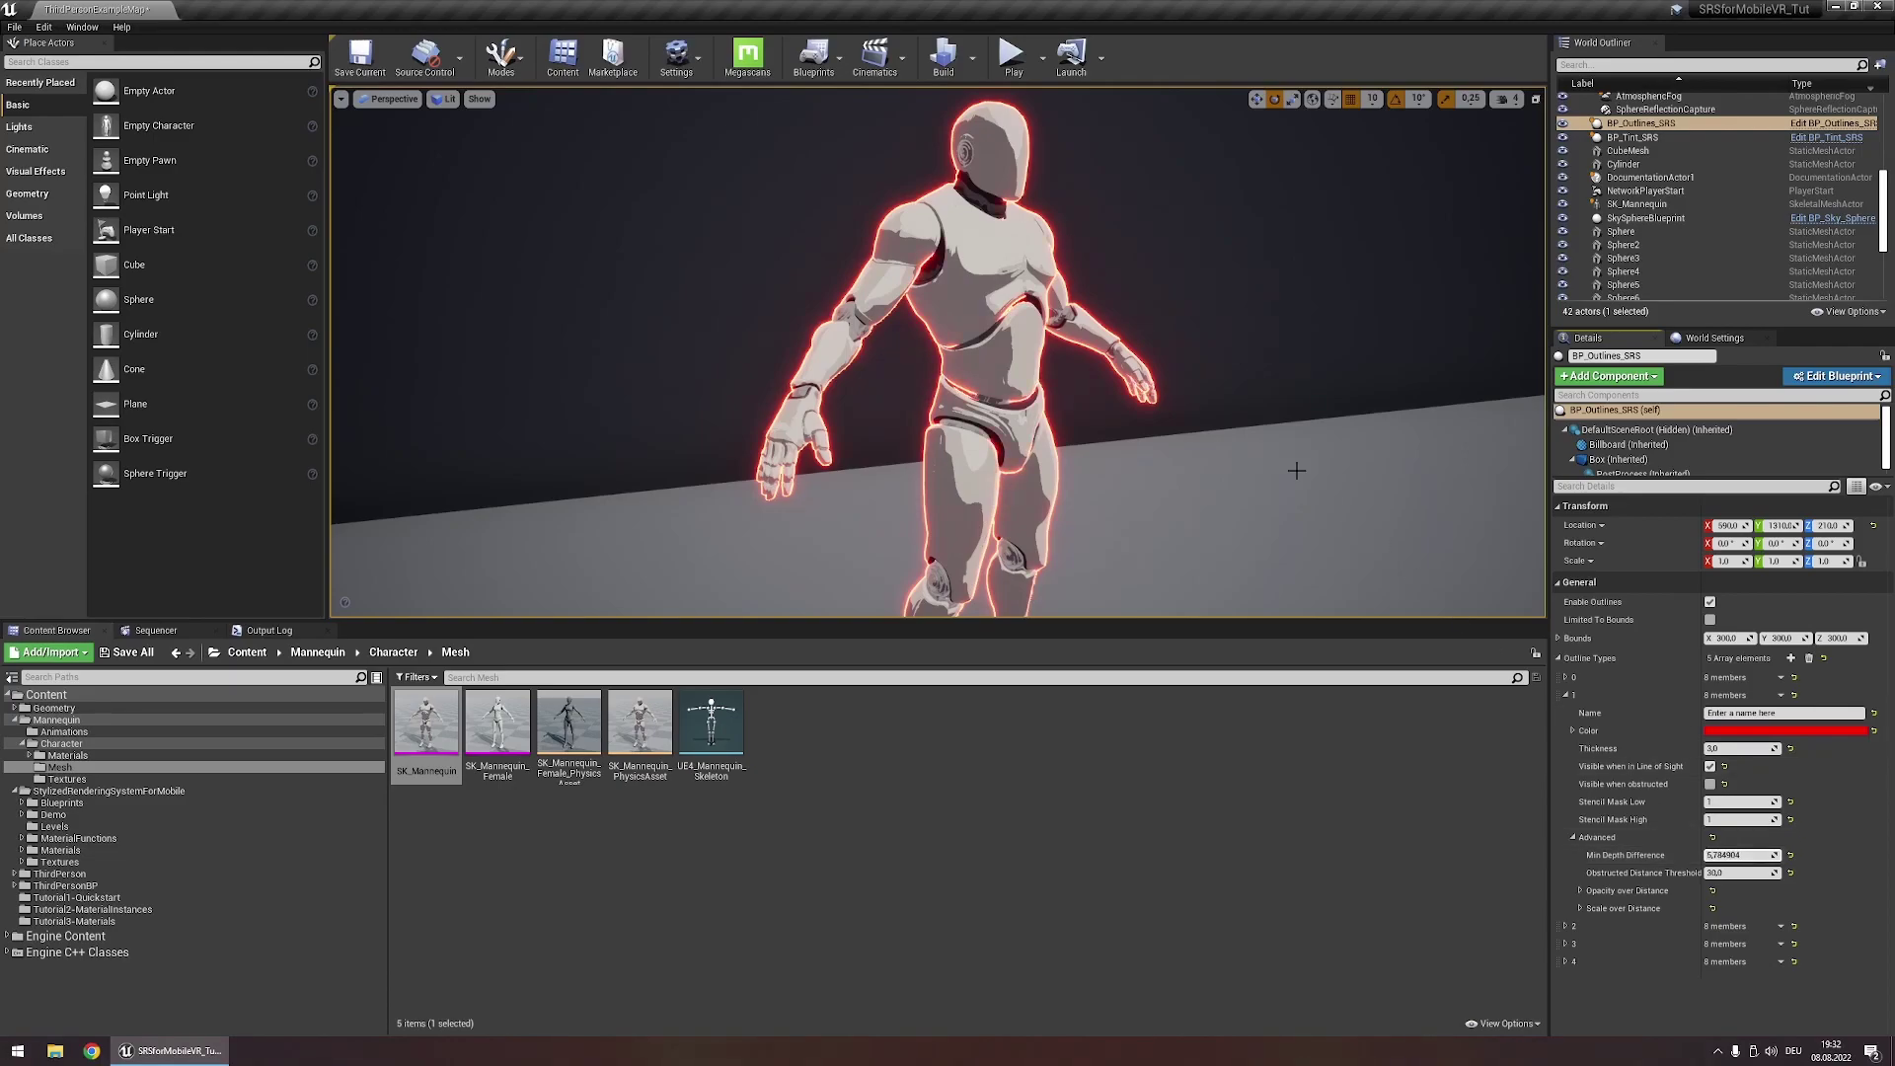
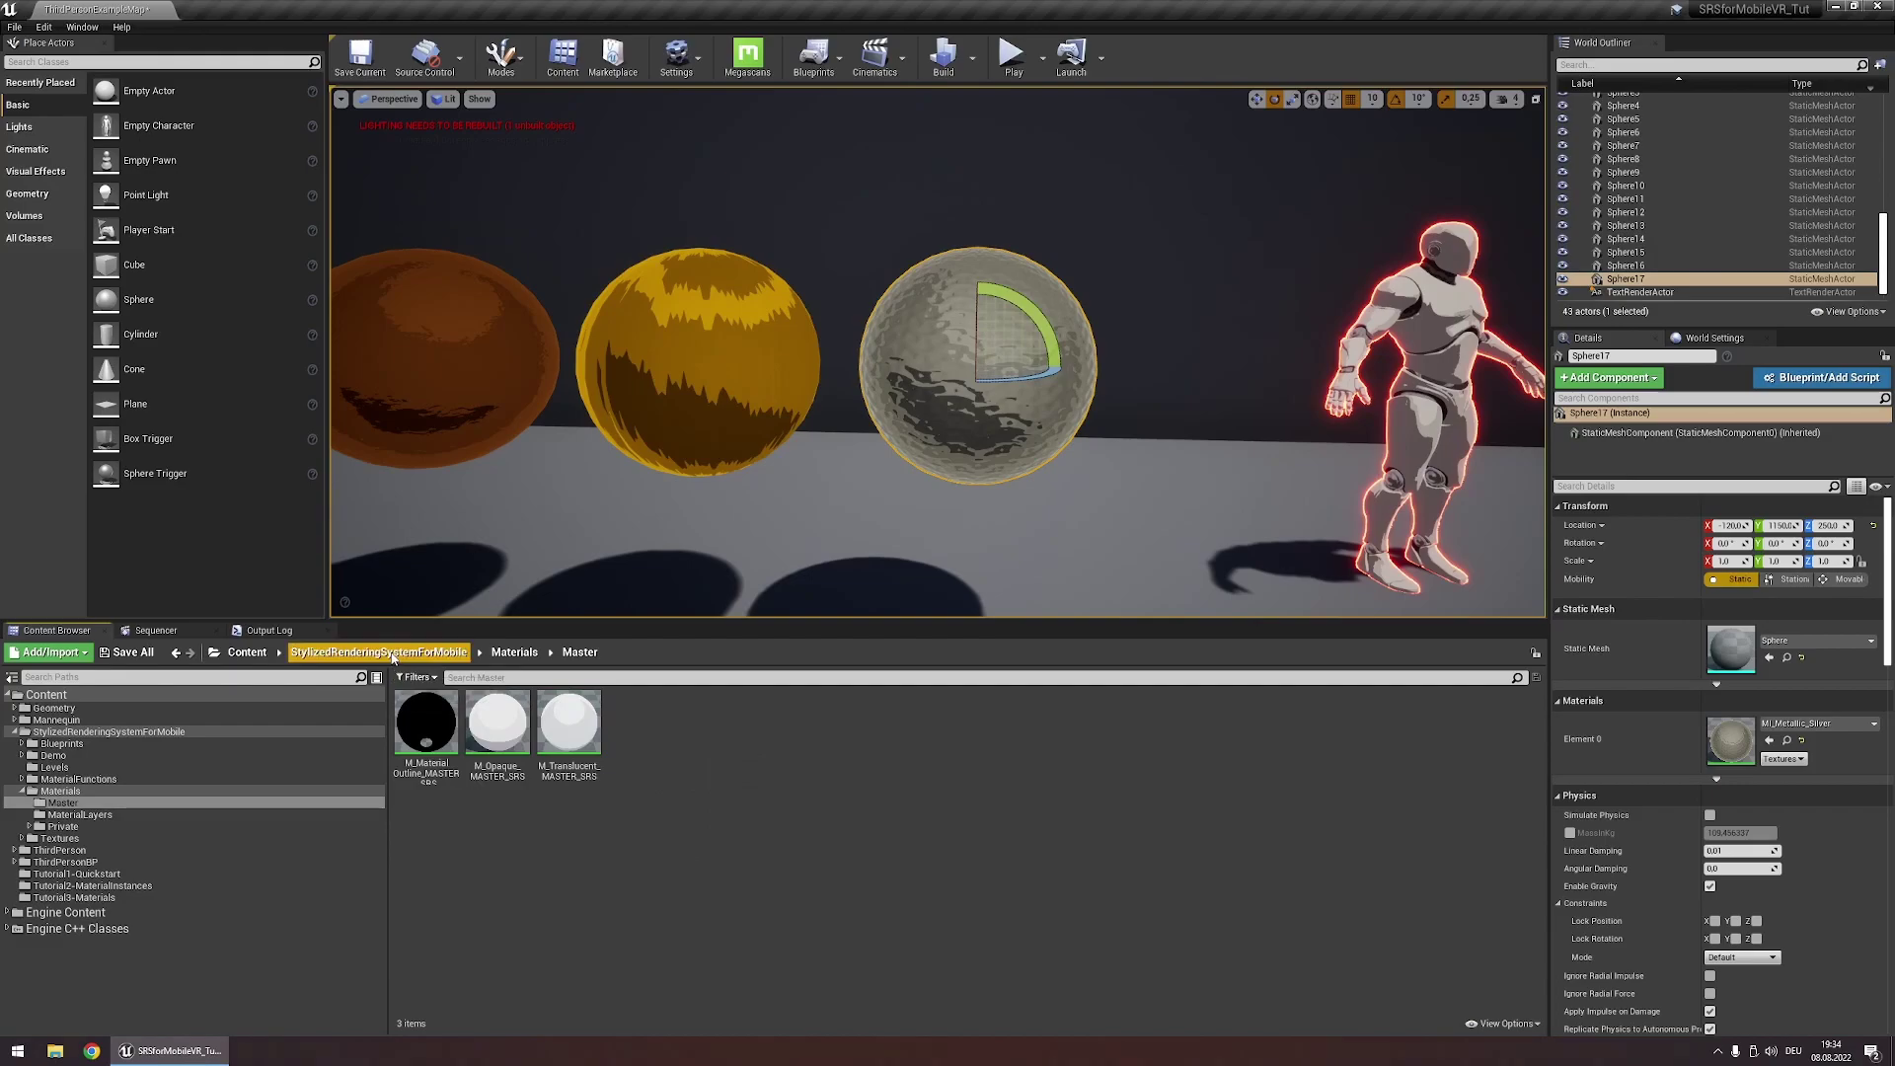
Create a material instance of M_MaterialOutline_MASTER_SRS and move it to the Content root folder
{"action": "right_click", "coordinate": [483, 743]}
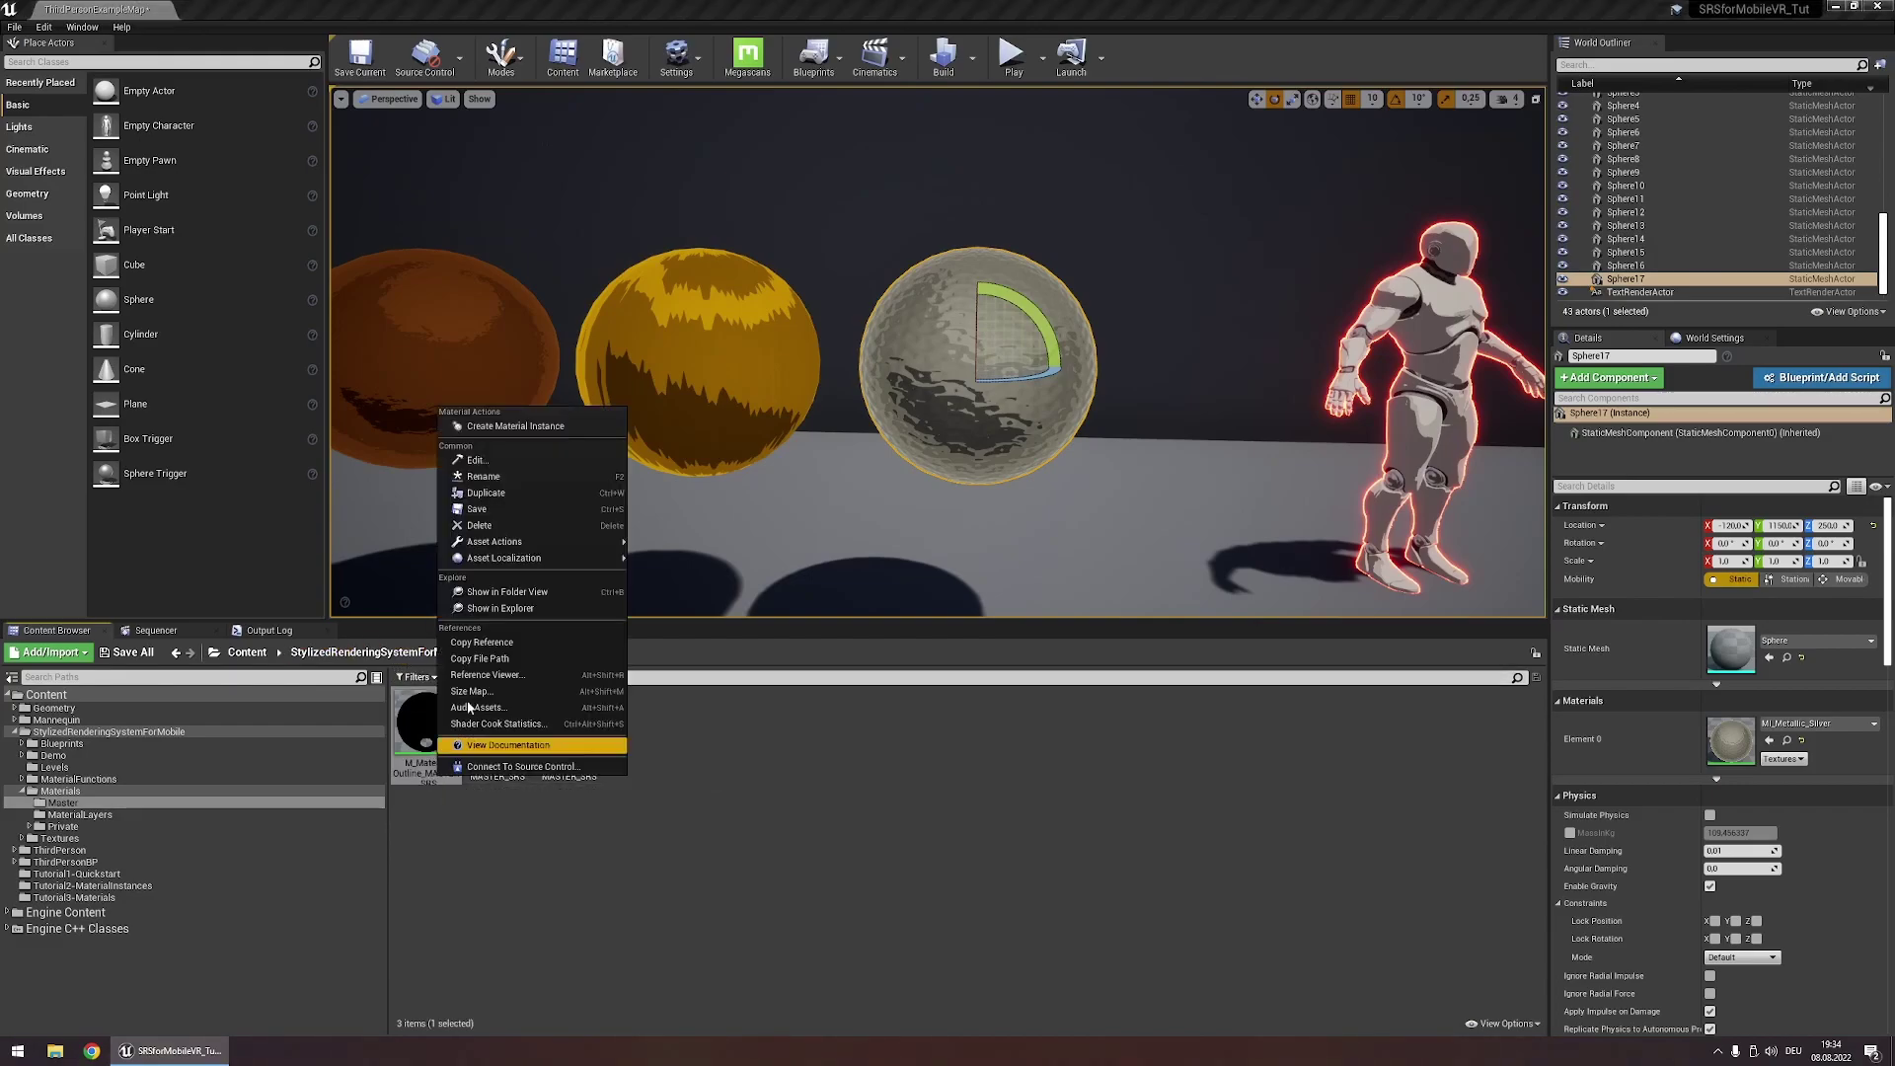
{"action": "left_click", "coordinate": [515, 426]}
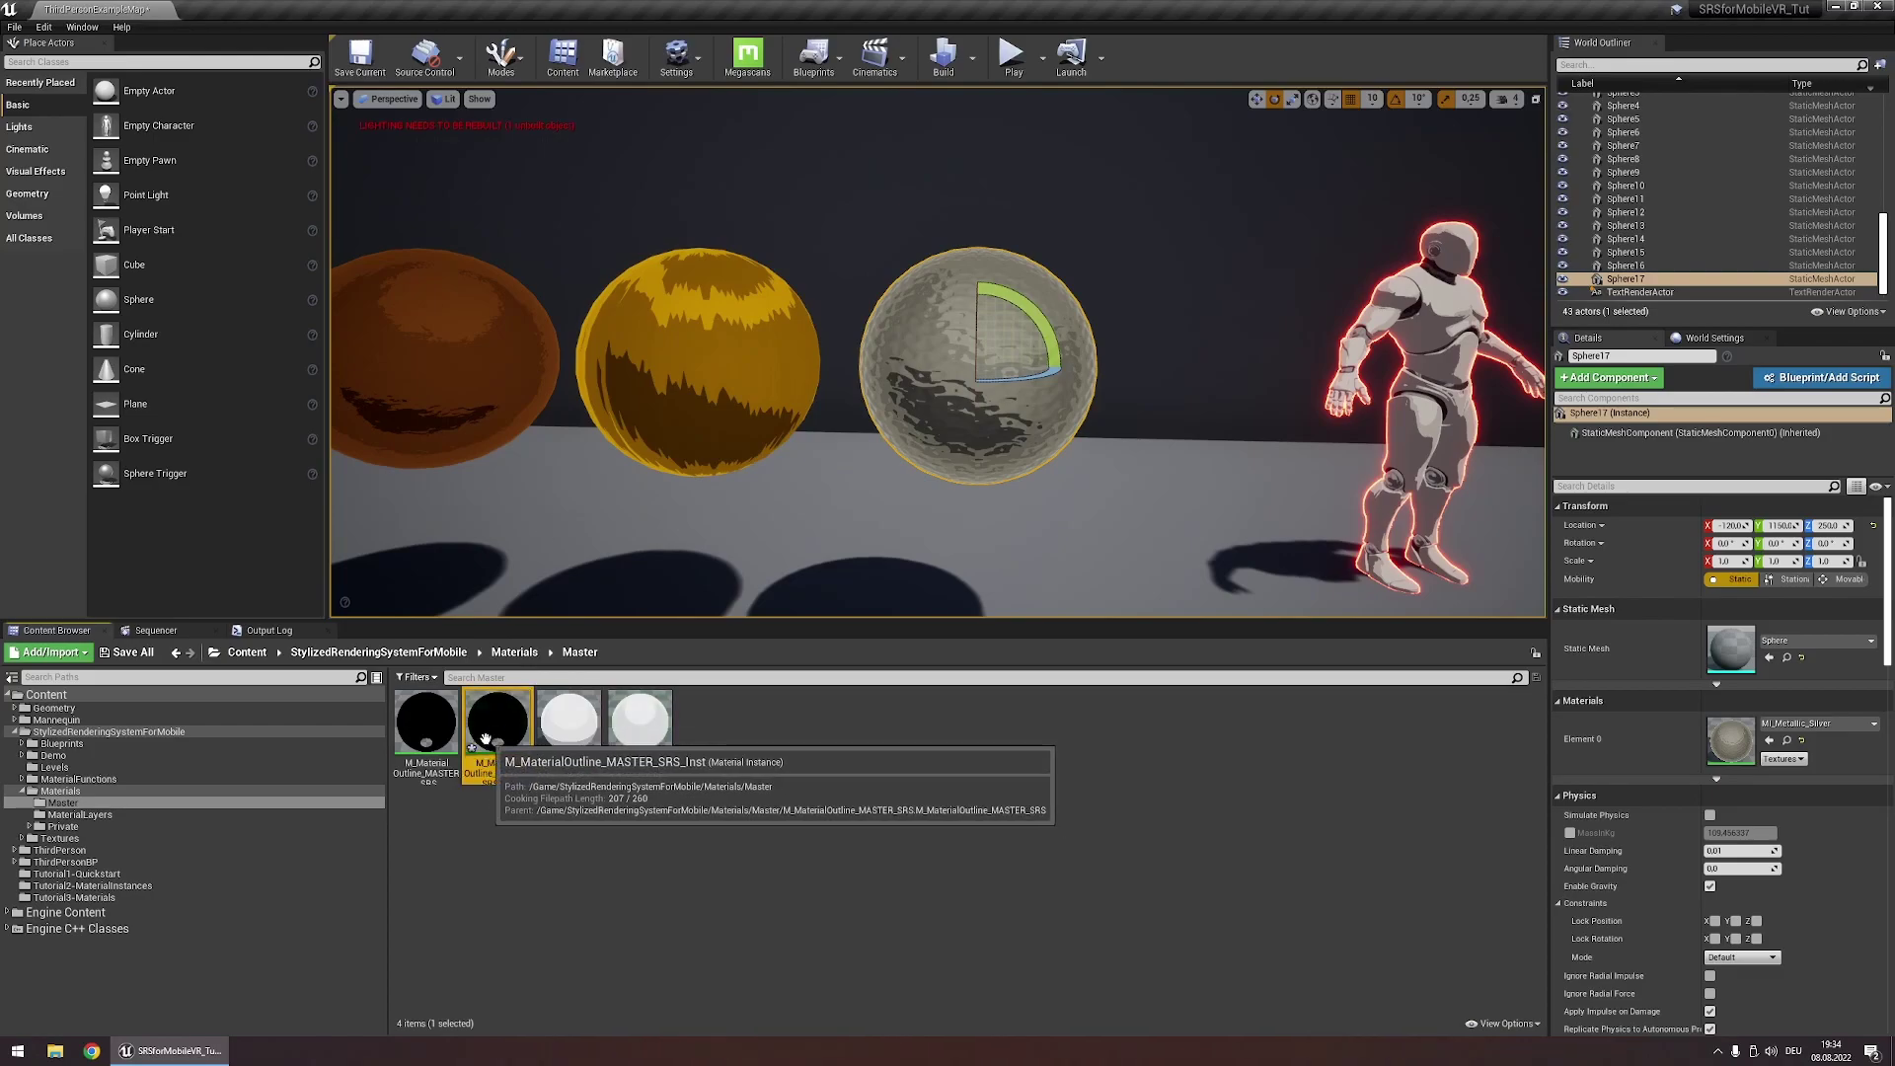
{"action": "left_click_drag", "start_coordinate": [497, 725], "coordinate": [169, 695]}
{"action": "left_click", "coordinate": [188, 728]}
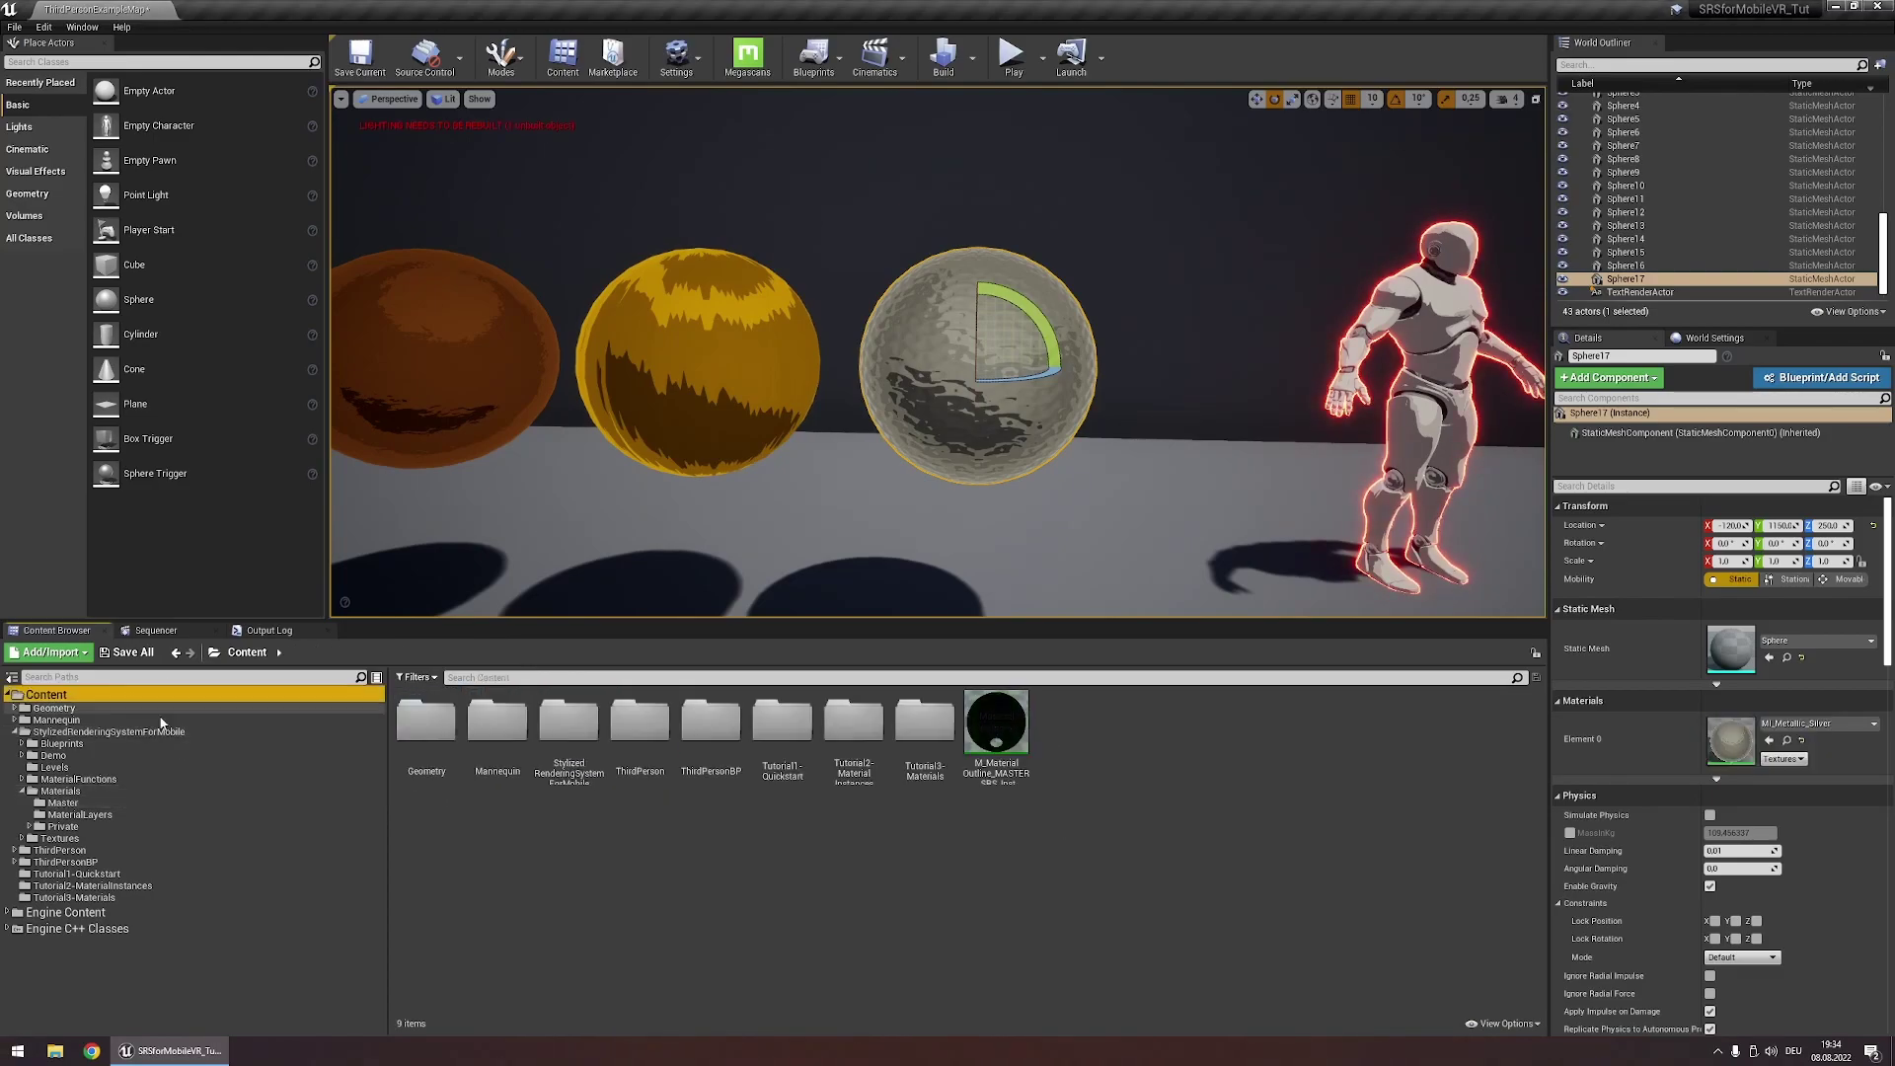
Assign the new outline material instance to the silver sphere and open the instance's editor in a tall window beside the viewport
{"action": "left_click_drag", "start_coordinate": [996, 725], "coordinate": [1730, 742]}
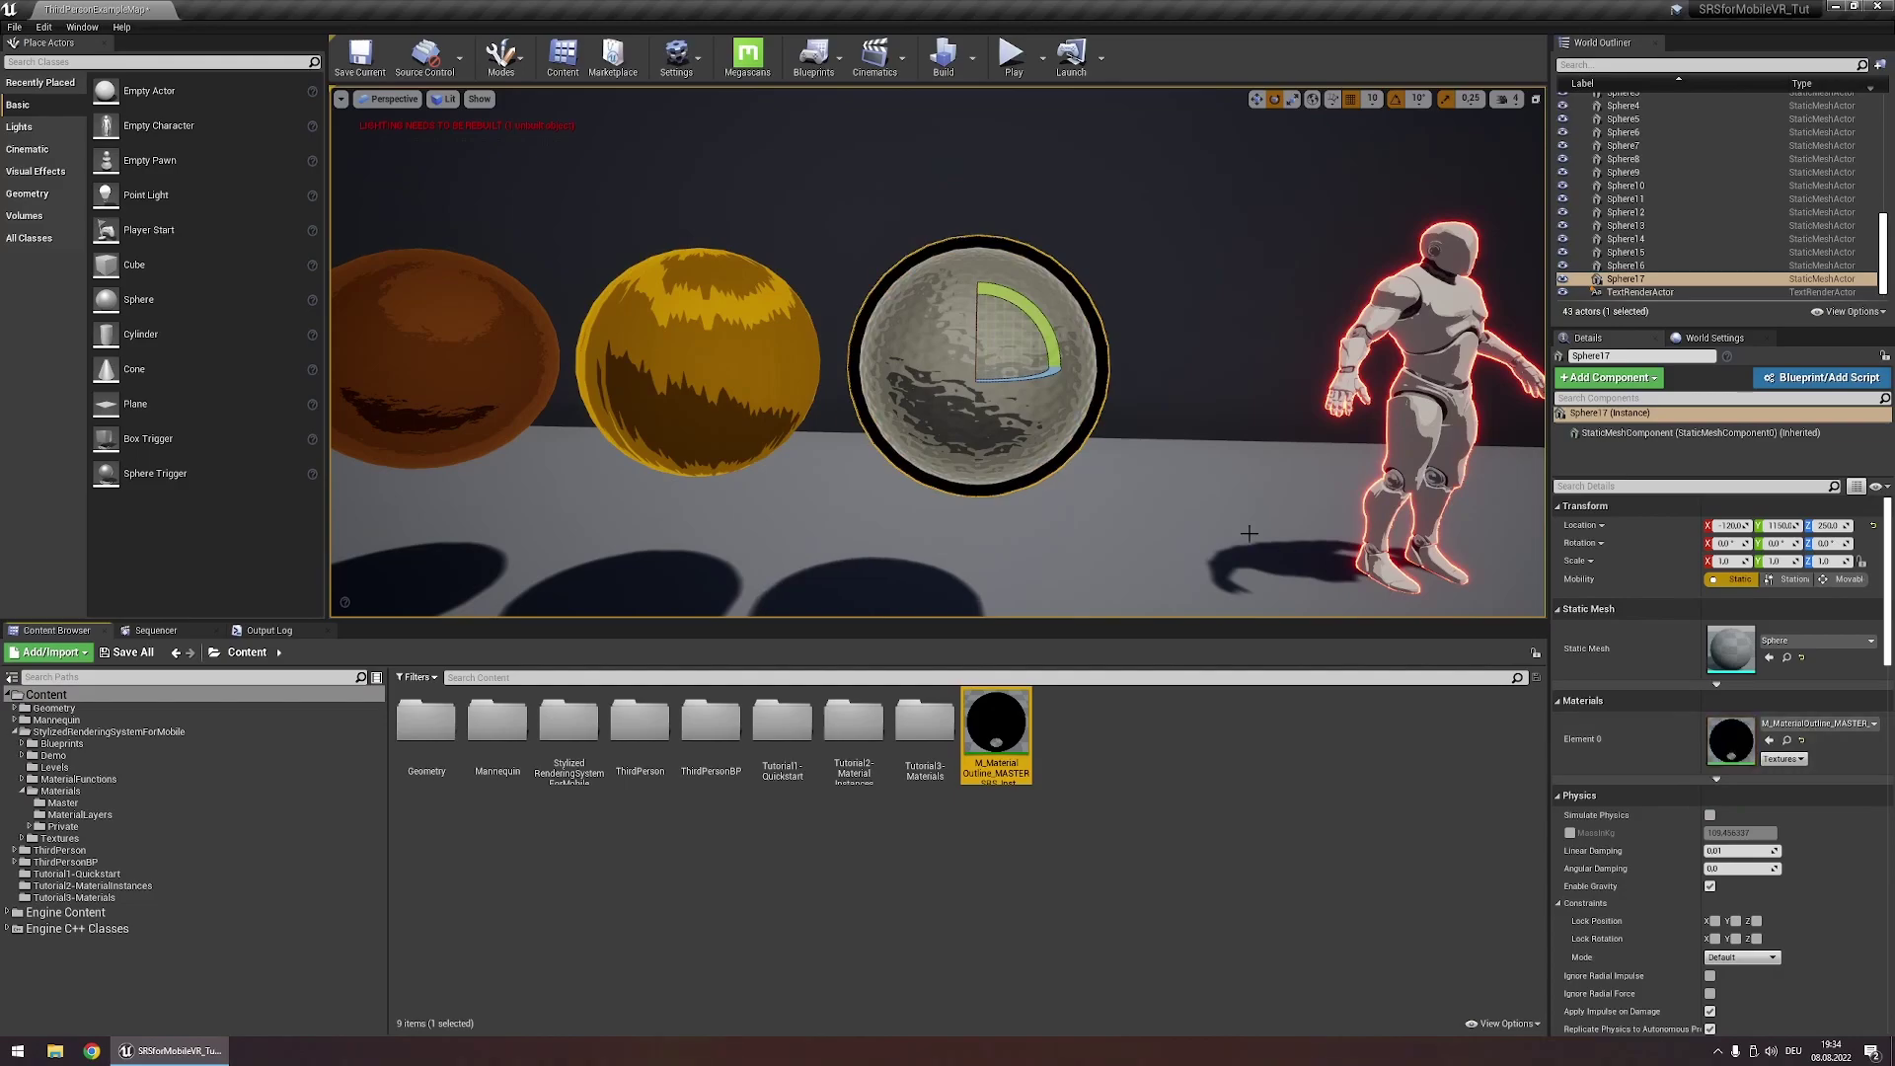
{"action": "double_click", "coordinate": [994, 726]}
{"action": "left_click_drag", "start_coordinate": [1019, 95], "coordinate": [1302, 38]}
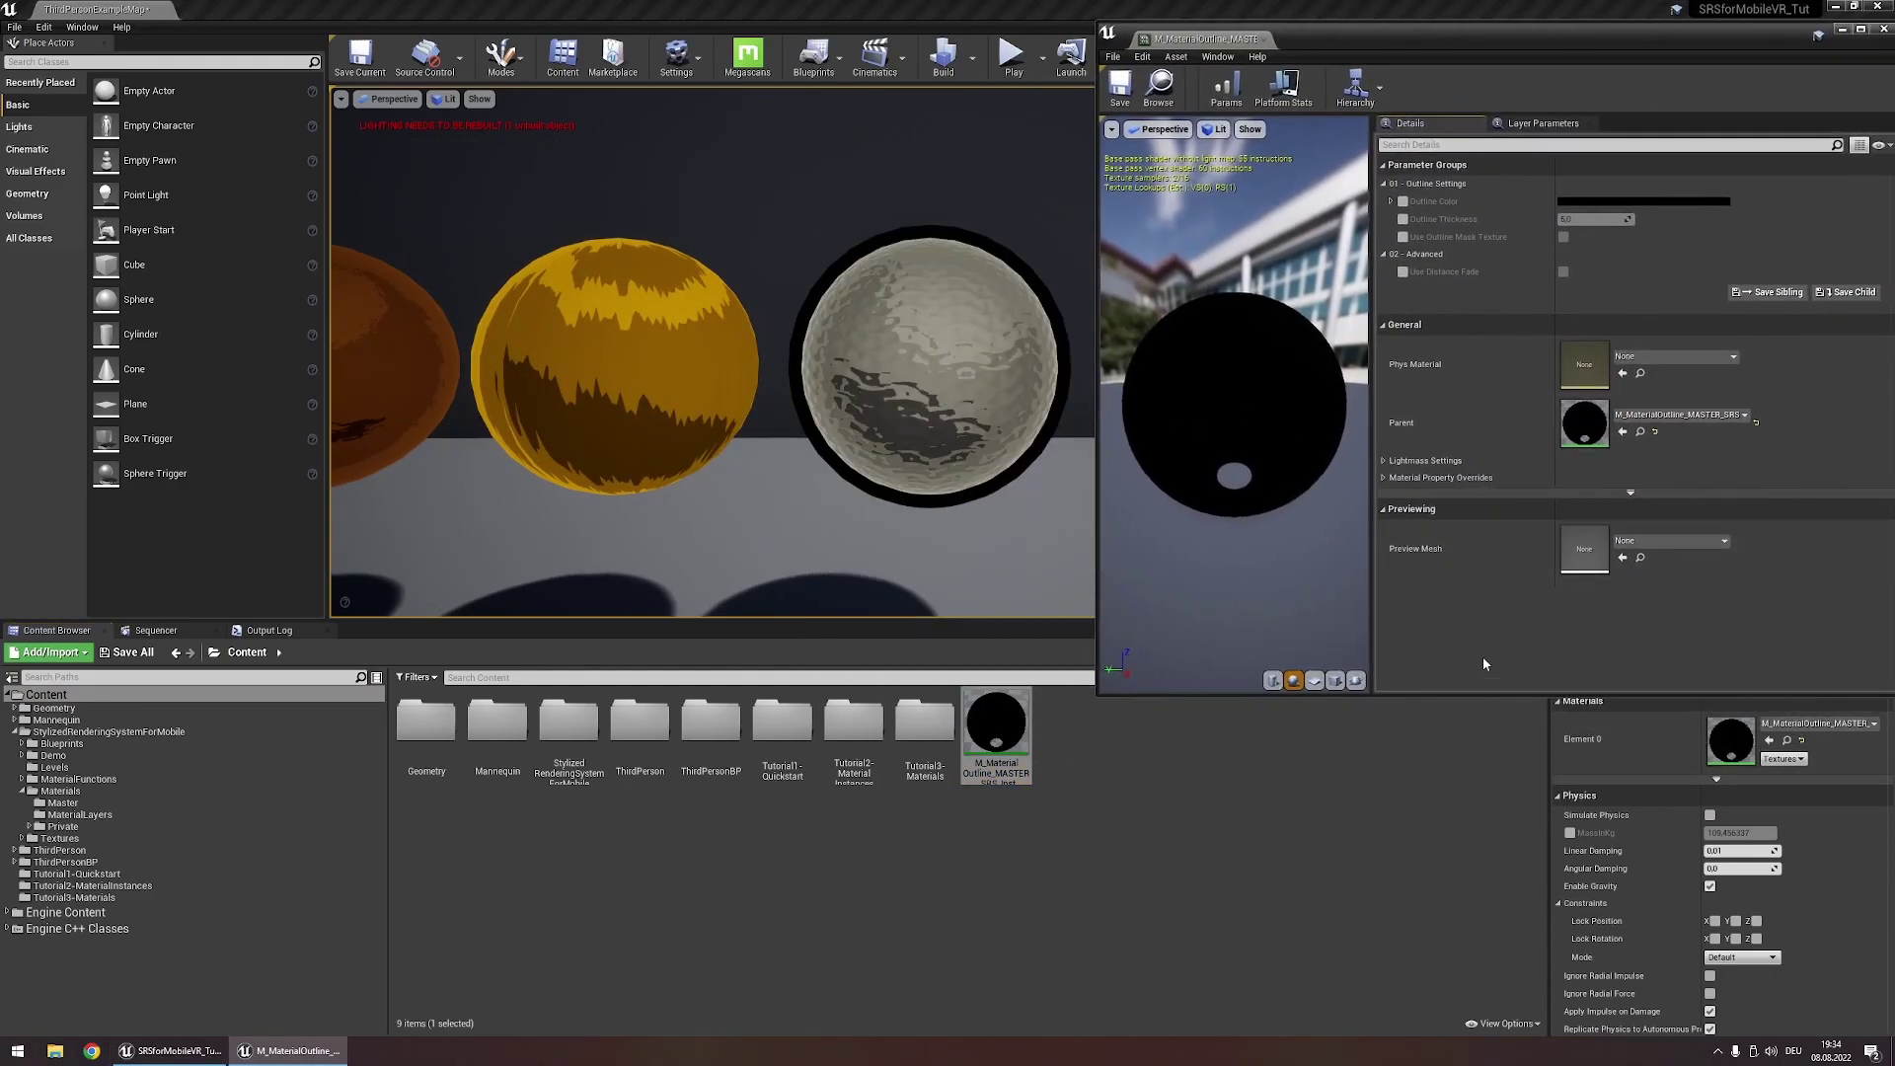
{"action": "left_click_drag", "start_coordinate": [1471, 695], "coordinate": [1472, 1006]}
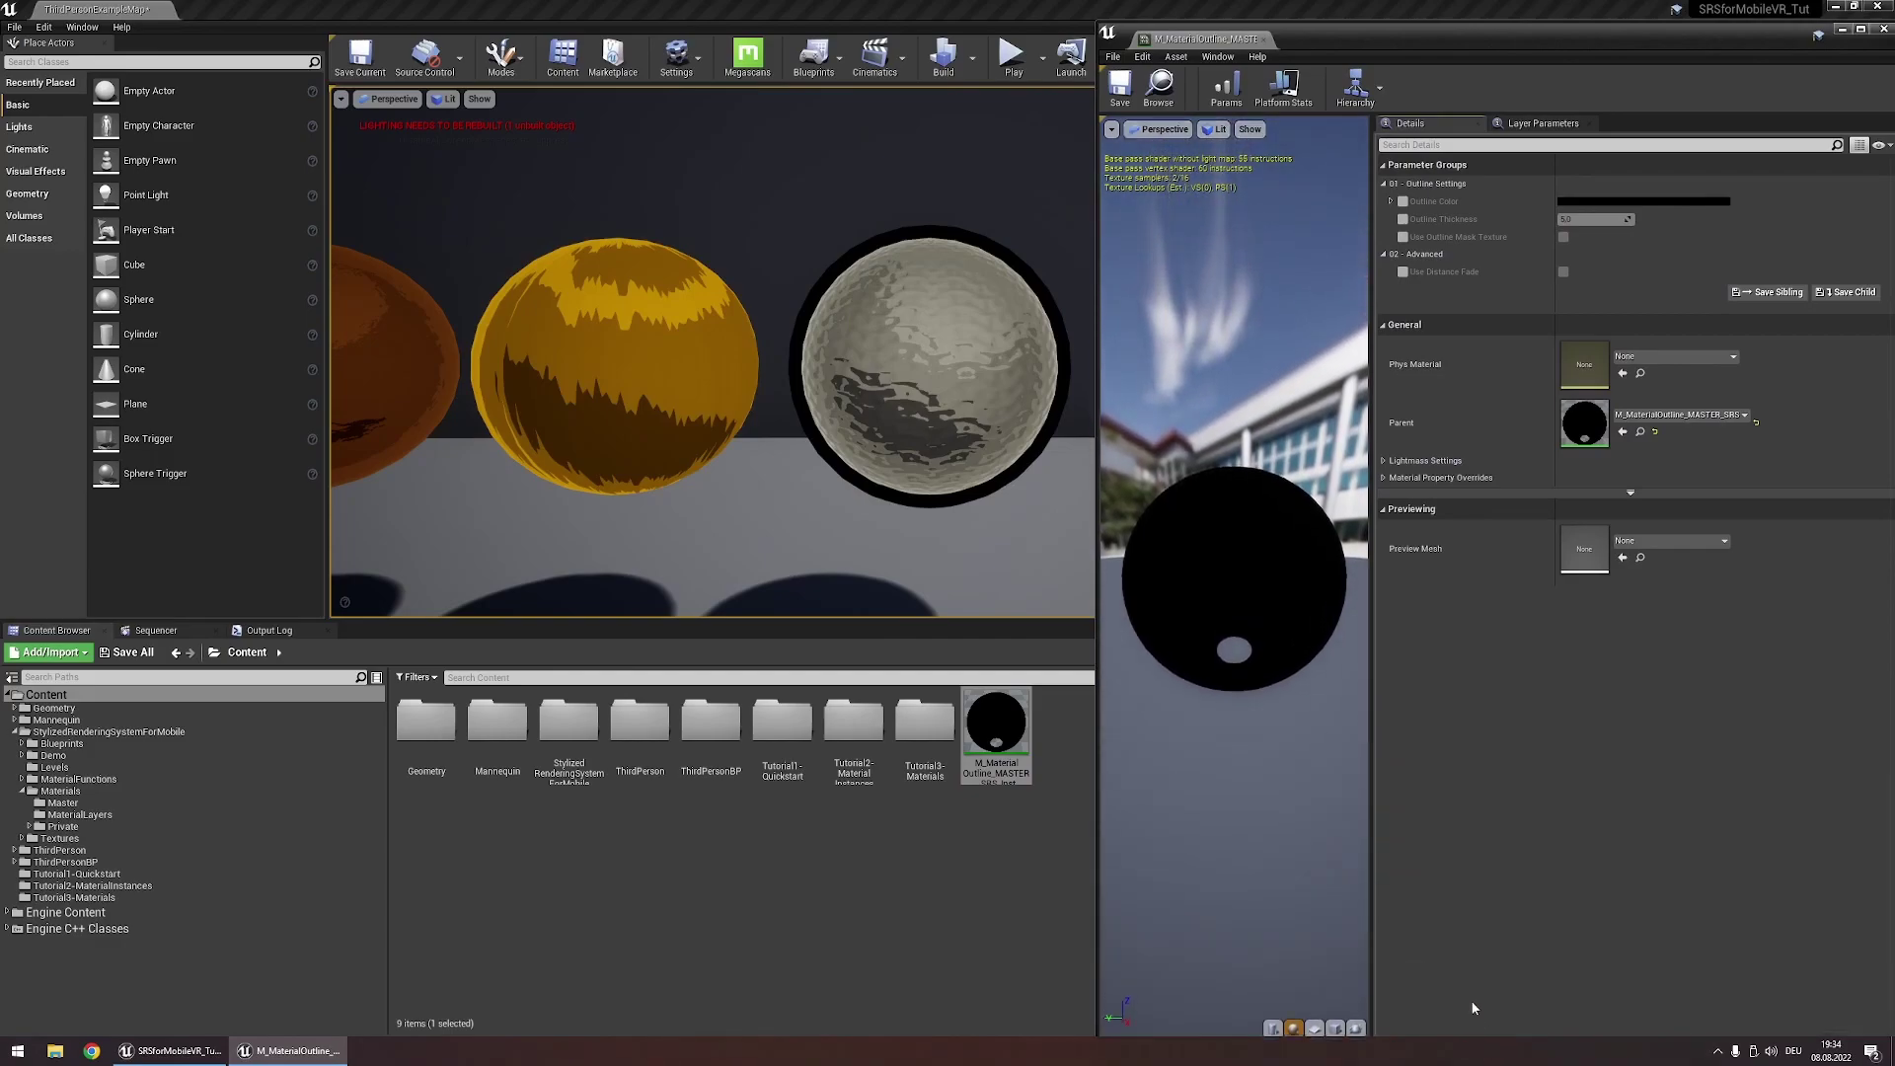
Set the material instance's Outline Color to bright red
{"action": "left_click", "coordinate": [1579, 202]}
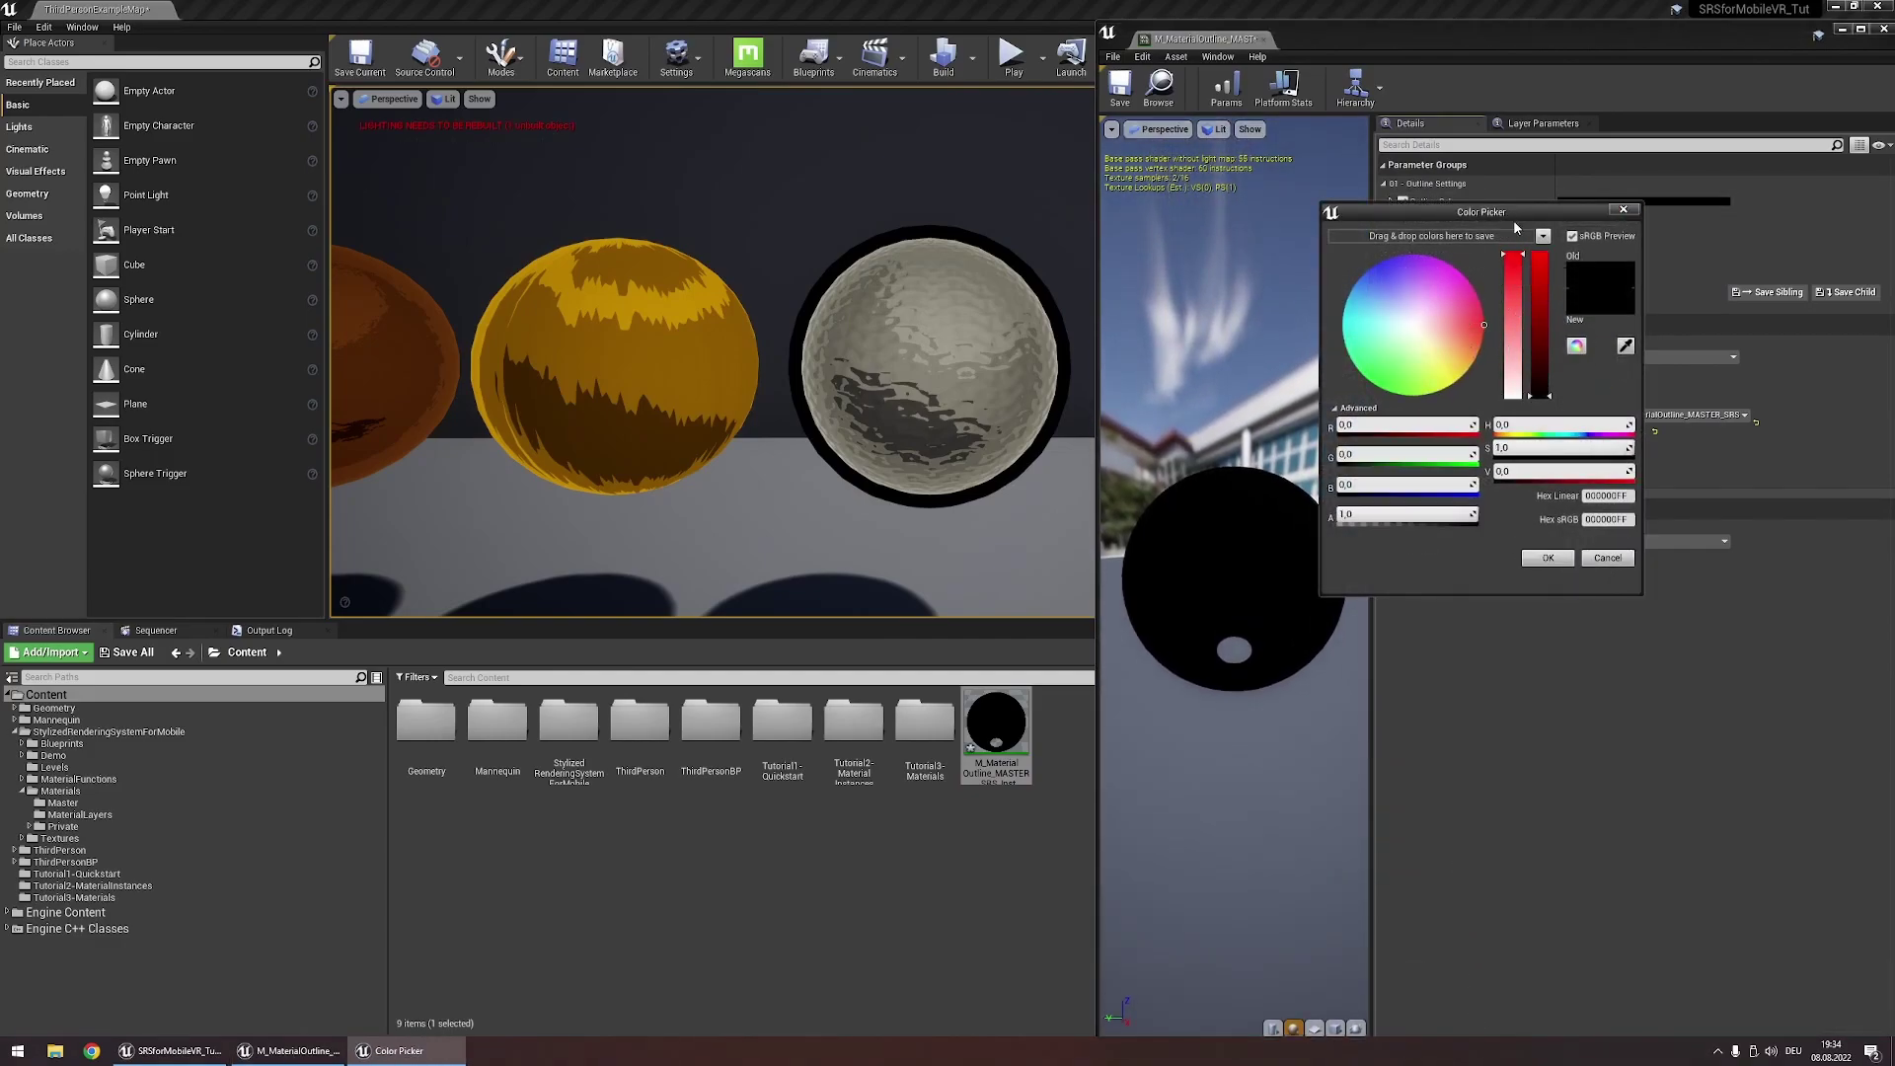
{"action": "left_click_drag", "start_coordinate": [1528, 261], "coordinate": [1530, 231]}
{"action": "left_click", "coordinate": [1547, 558]}
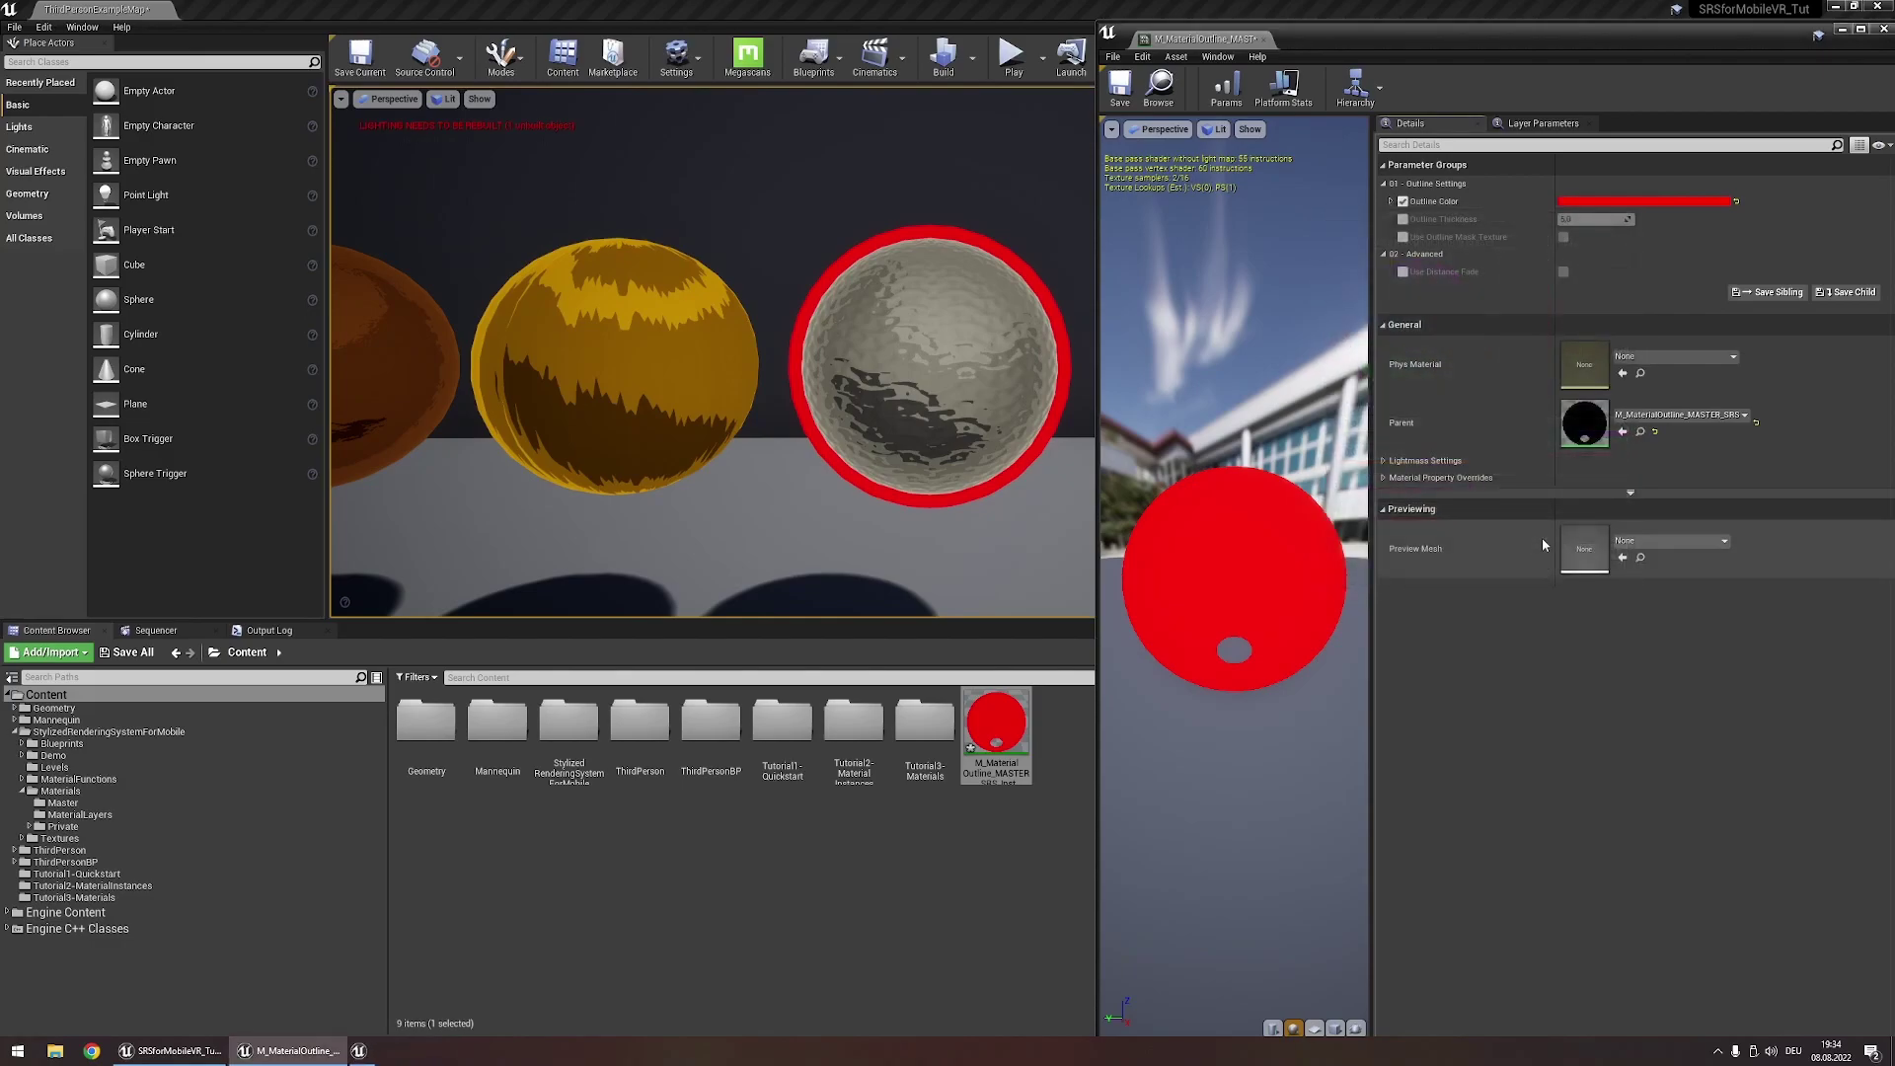
Try a semi-transparent outline by lowering the Outline Color's alpha and returning it to 1,0
{"action": "left_click", "coordinate": [1648, 201]}
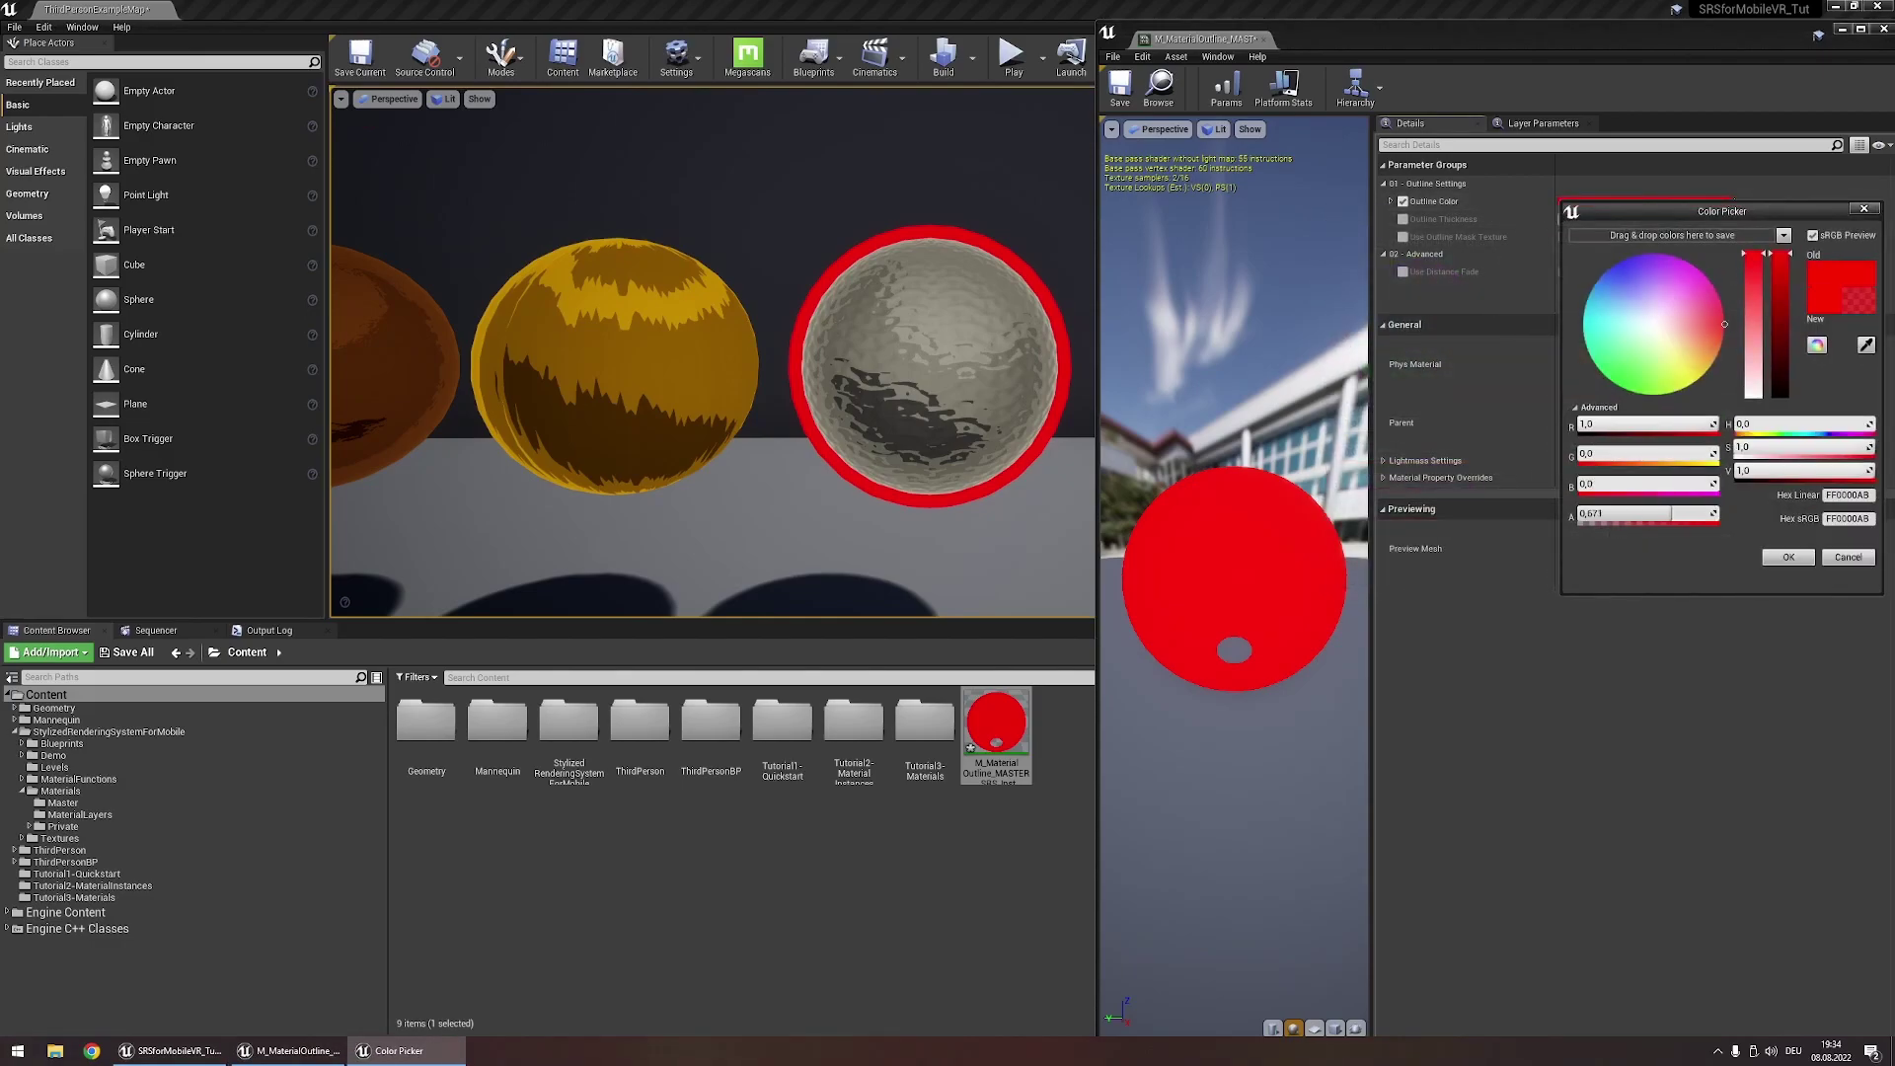
{"action": "mouse_move", "coordinate": [1670, 514]}
{"action": "left_mouse_down"}
{"action": "mouse_move", "coordinate": [1670, 530]}
{"action": "mouse_move", "coordinate": [1650, 511]}
{"action": "left_mouse_up"}
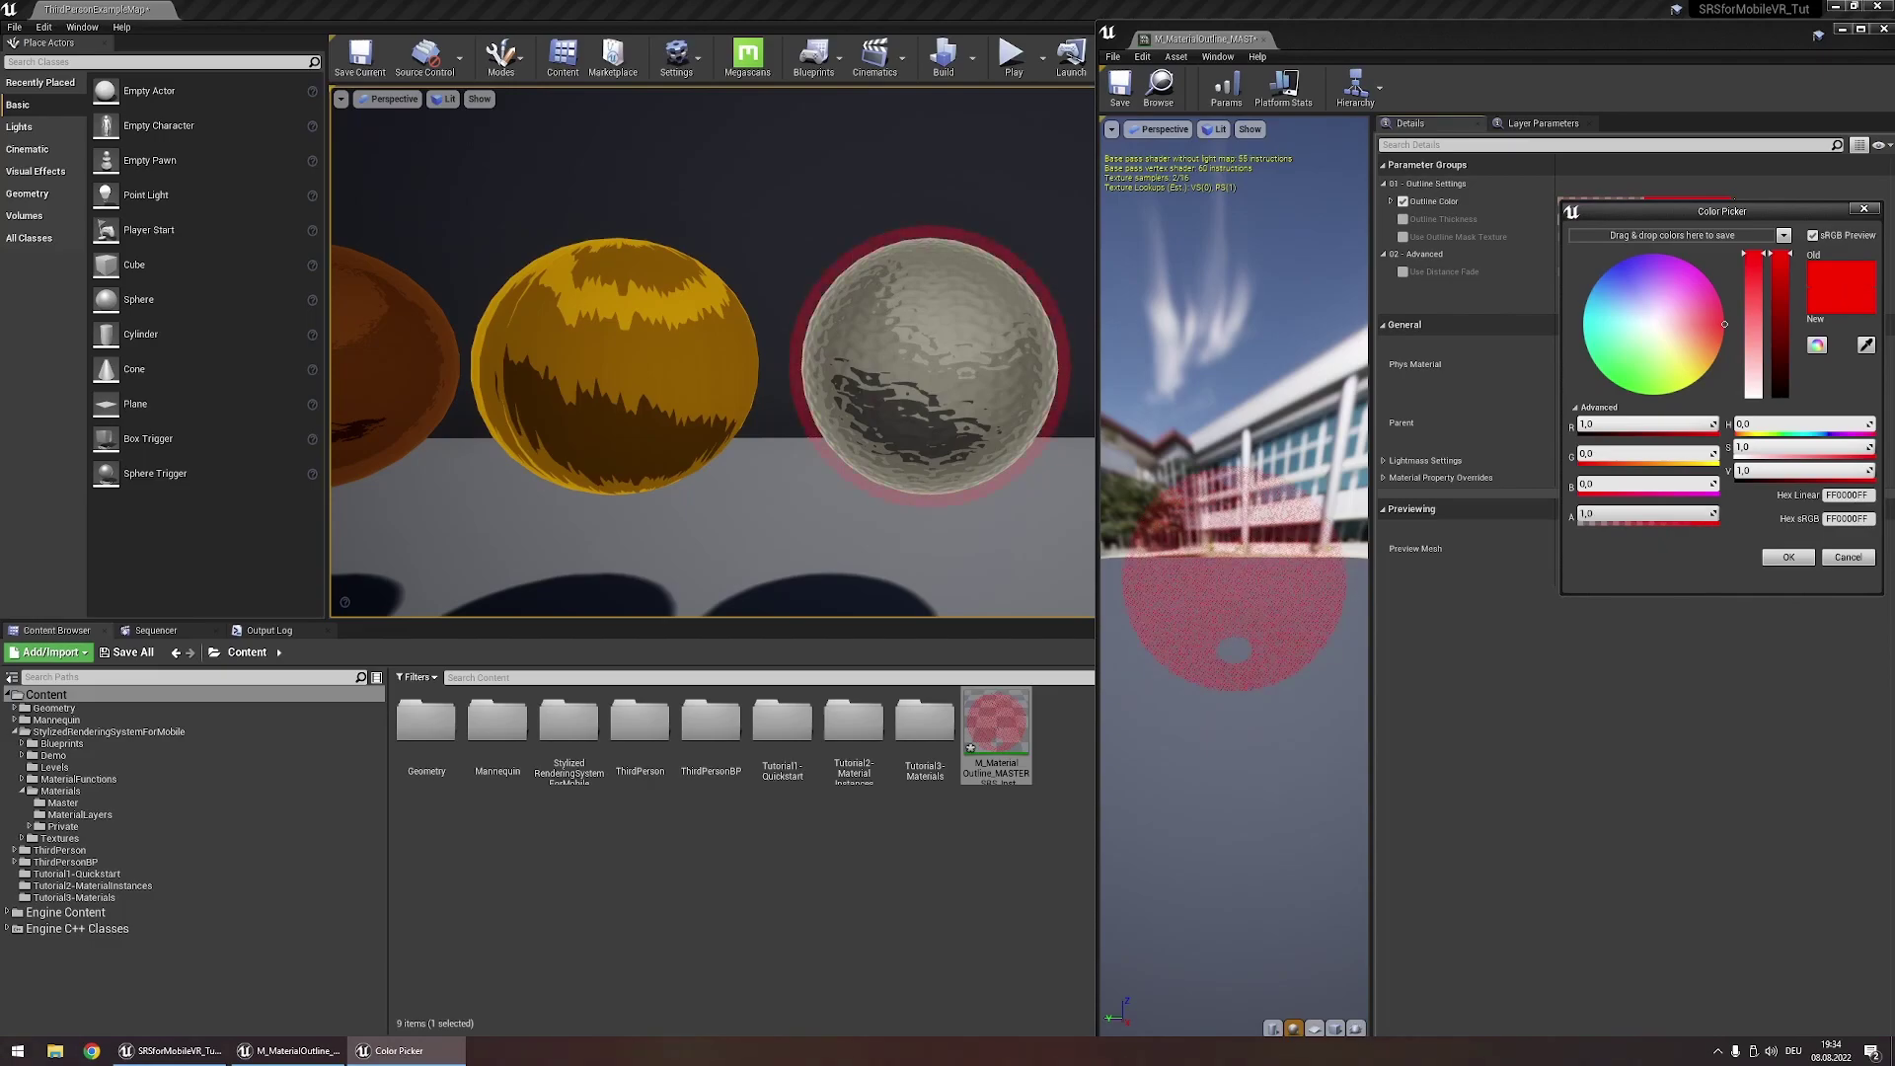
{"action": "left_click", "coordinate": [1788, 558]}
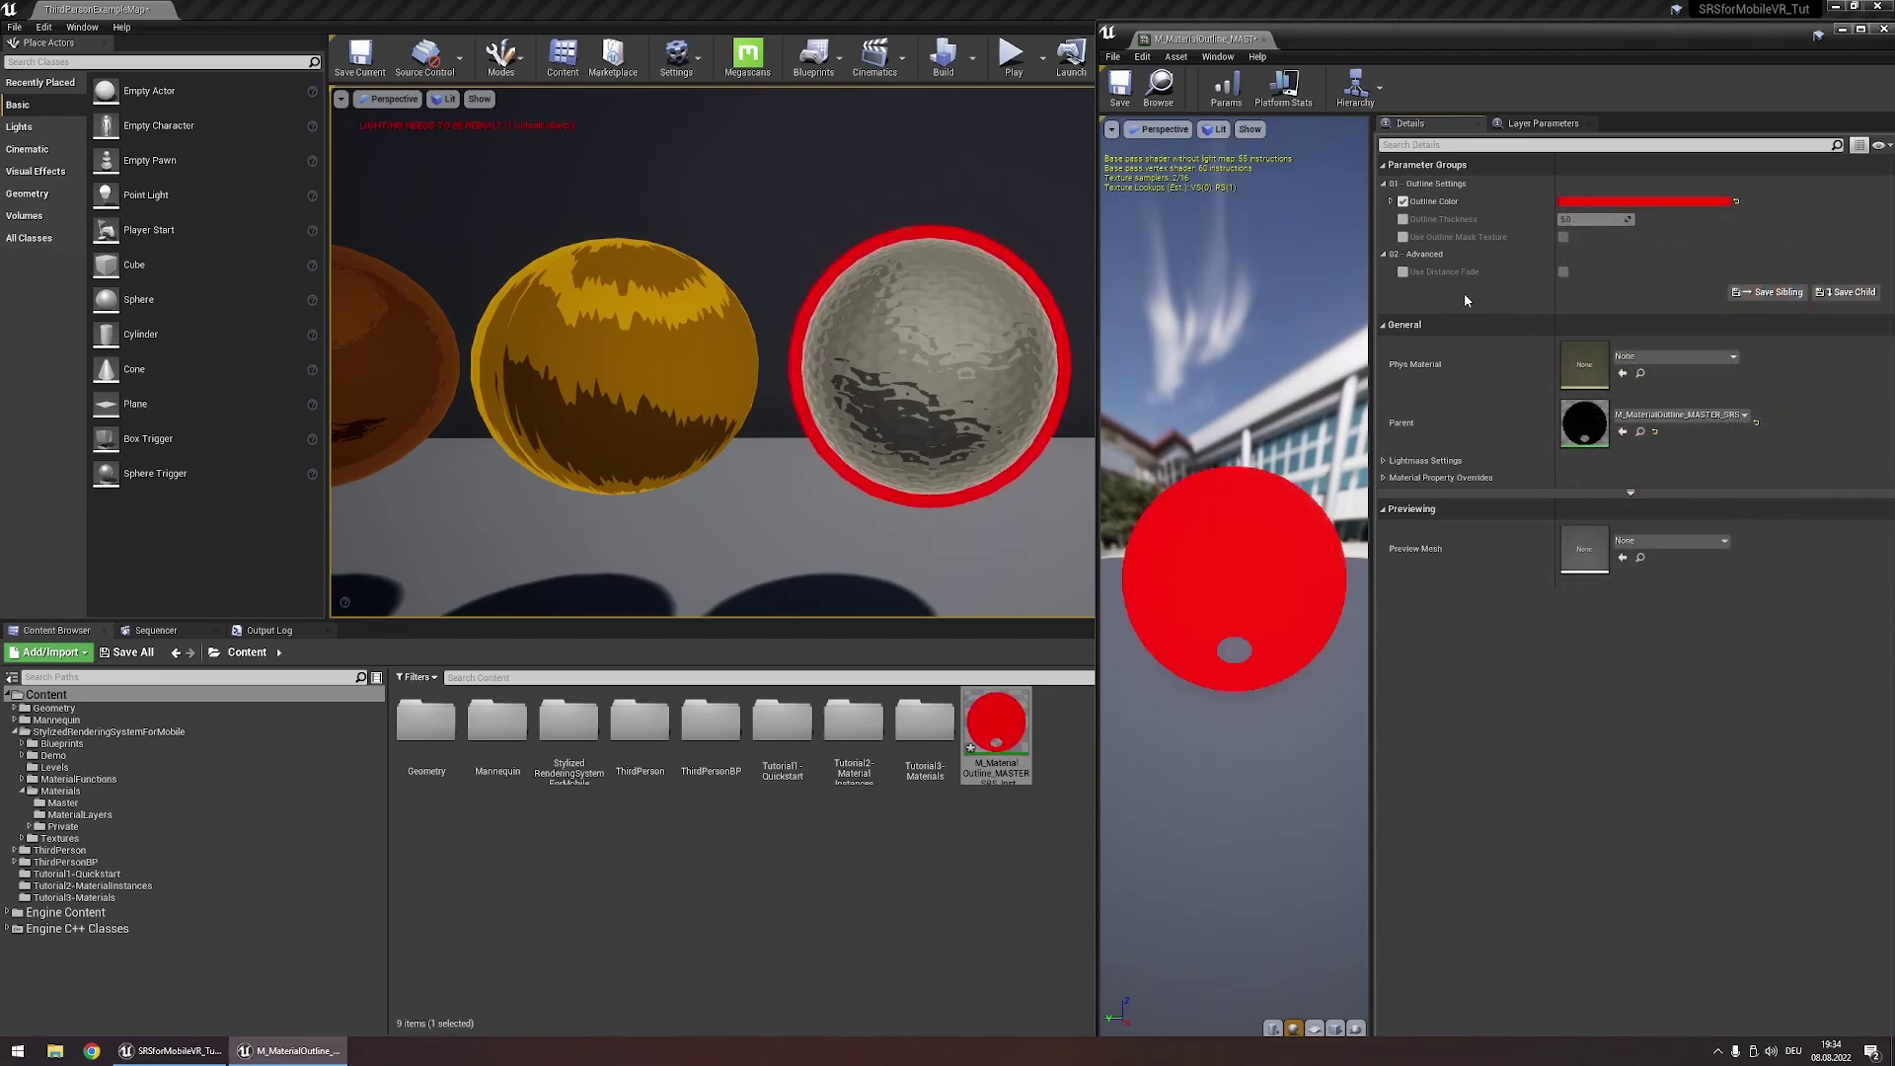
Enable the Outline Thickness override and reduce the thickness to about 3,2
{"action": "left_click", "coordinate": [1402, 220]}
{"action": "left_click_drag", "start_coordinate": [1590, 219], "coordinate": [1577, 219]}
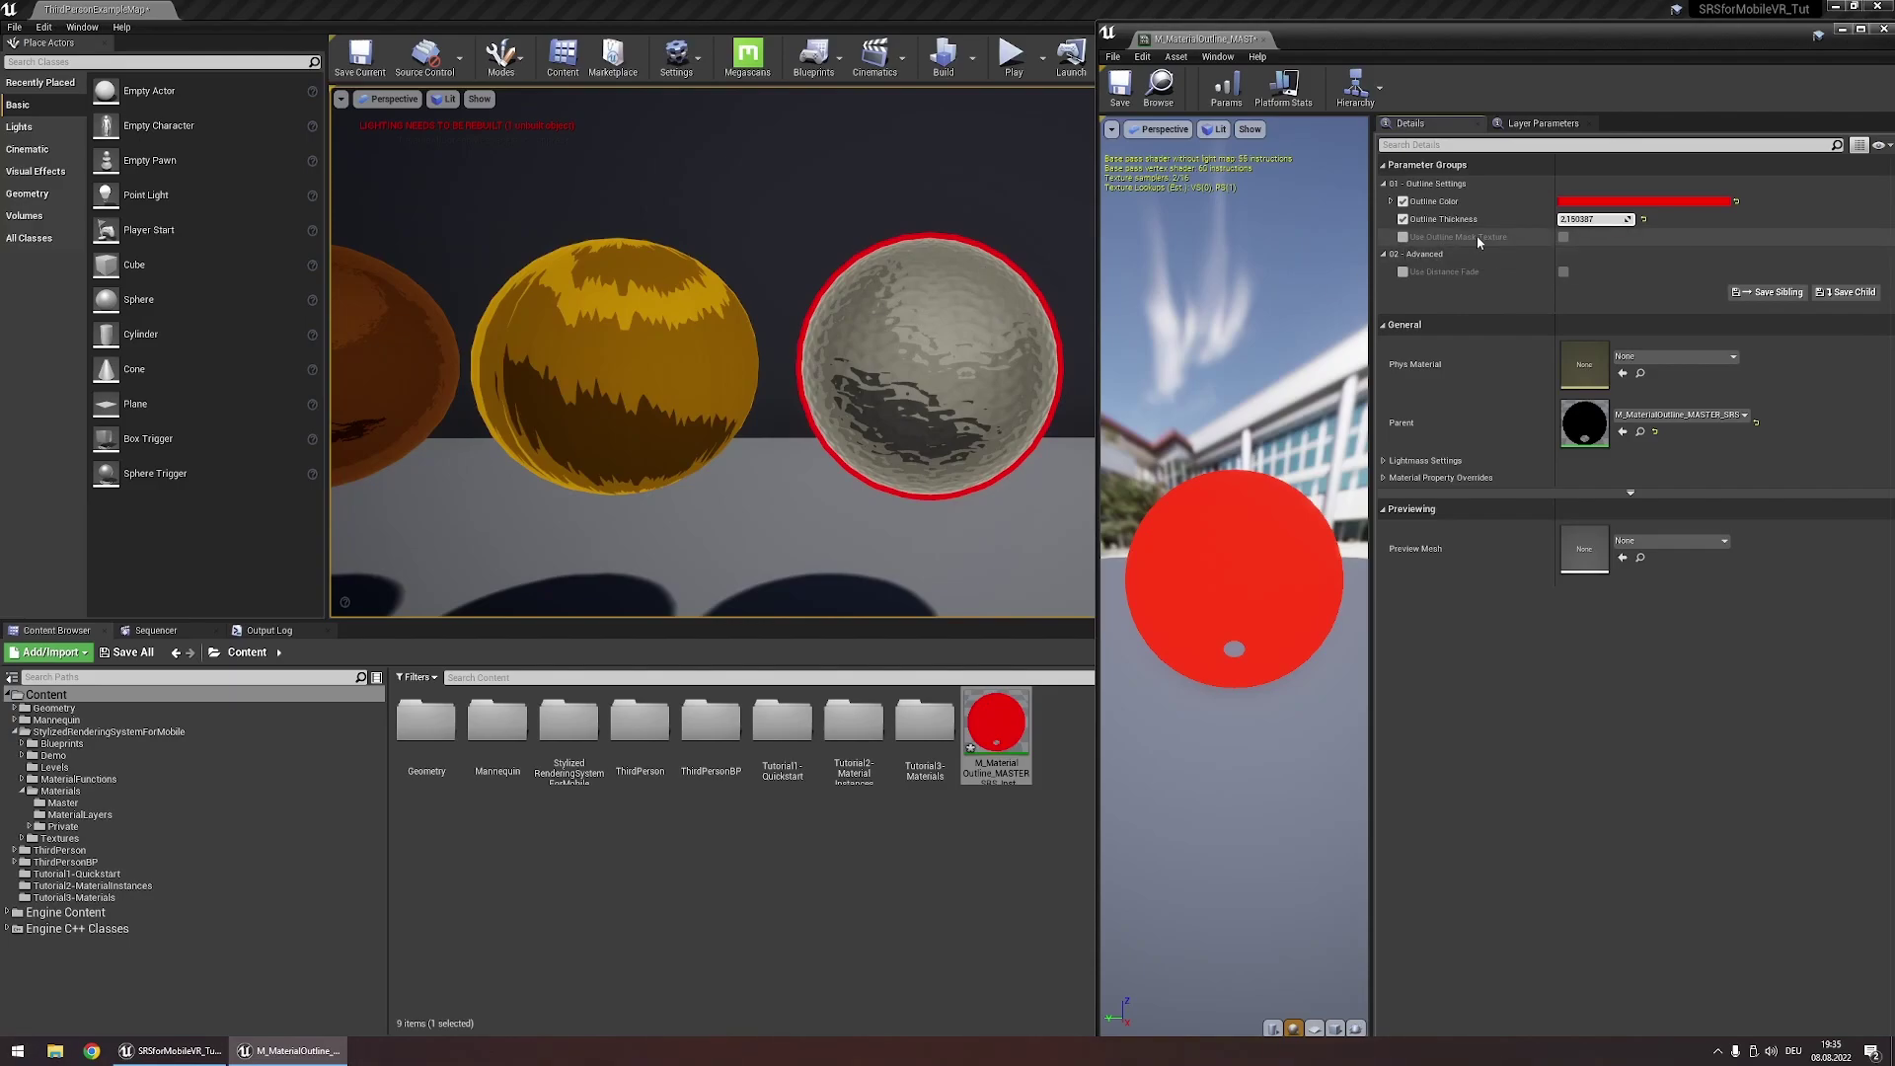
Try an outline mask by enabling Use Outline Mask Texture and choosing T_SRS_P_Lines as the Outline Mask
{"action": "left_click", "coordinate": [1563, 236]}
{"action": "left_click", "coordinate": [1655, 267]}
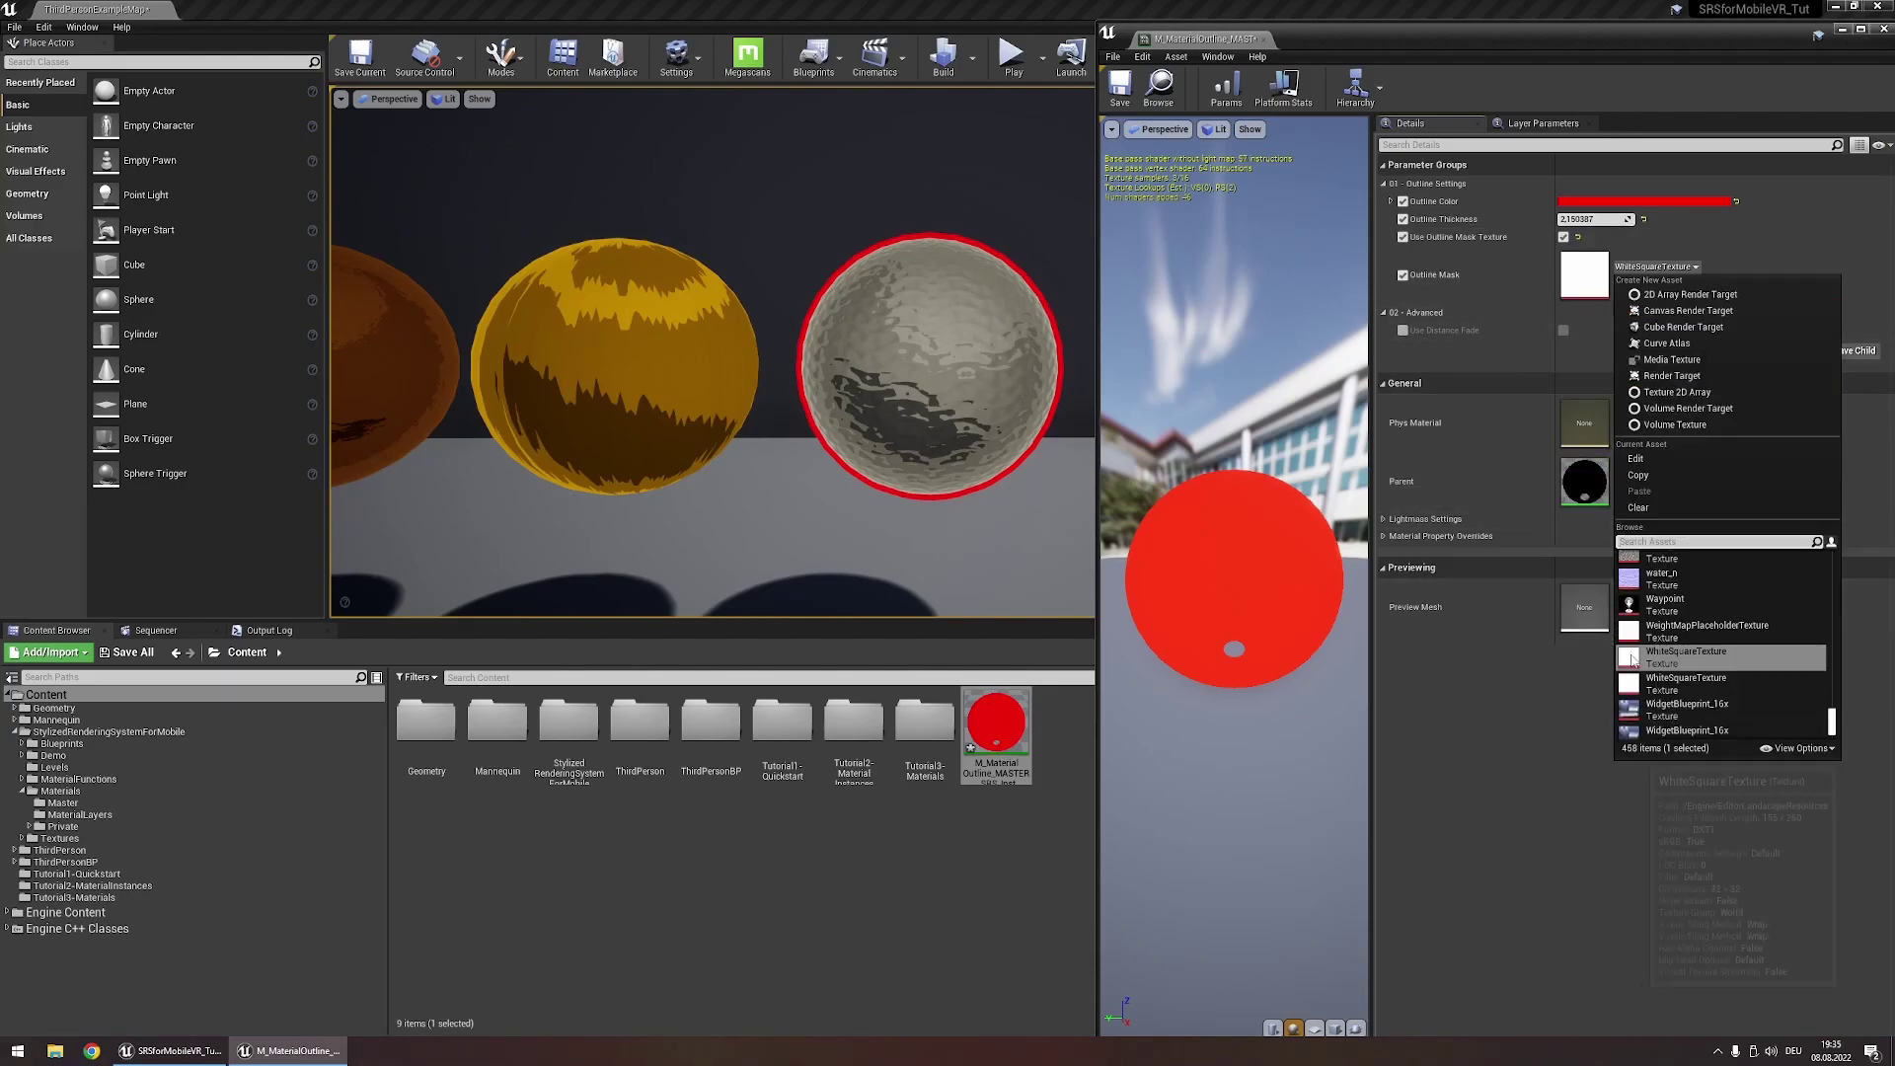
{"action": "type", "text": "patt"}
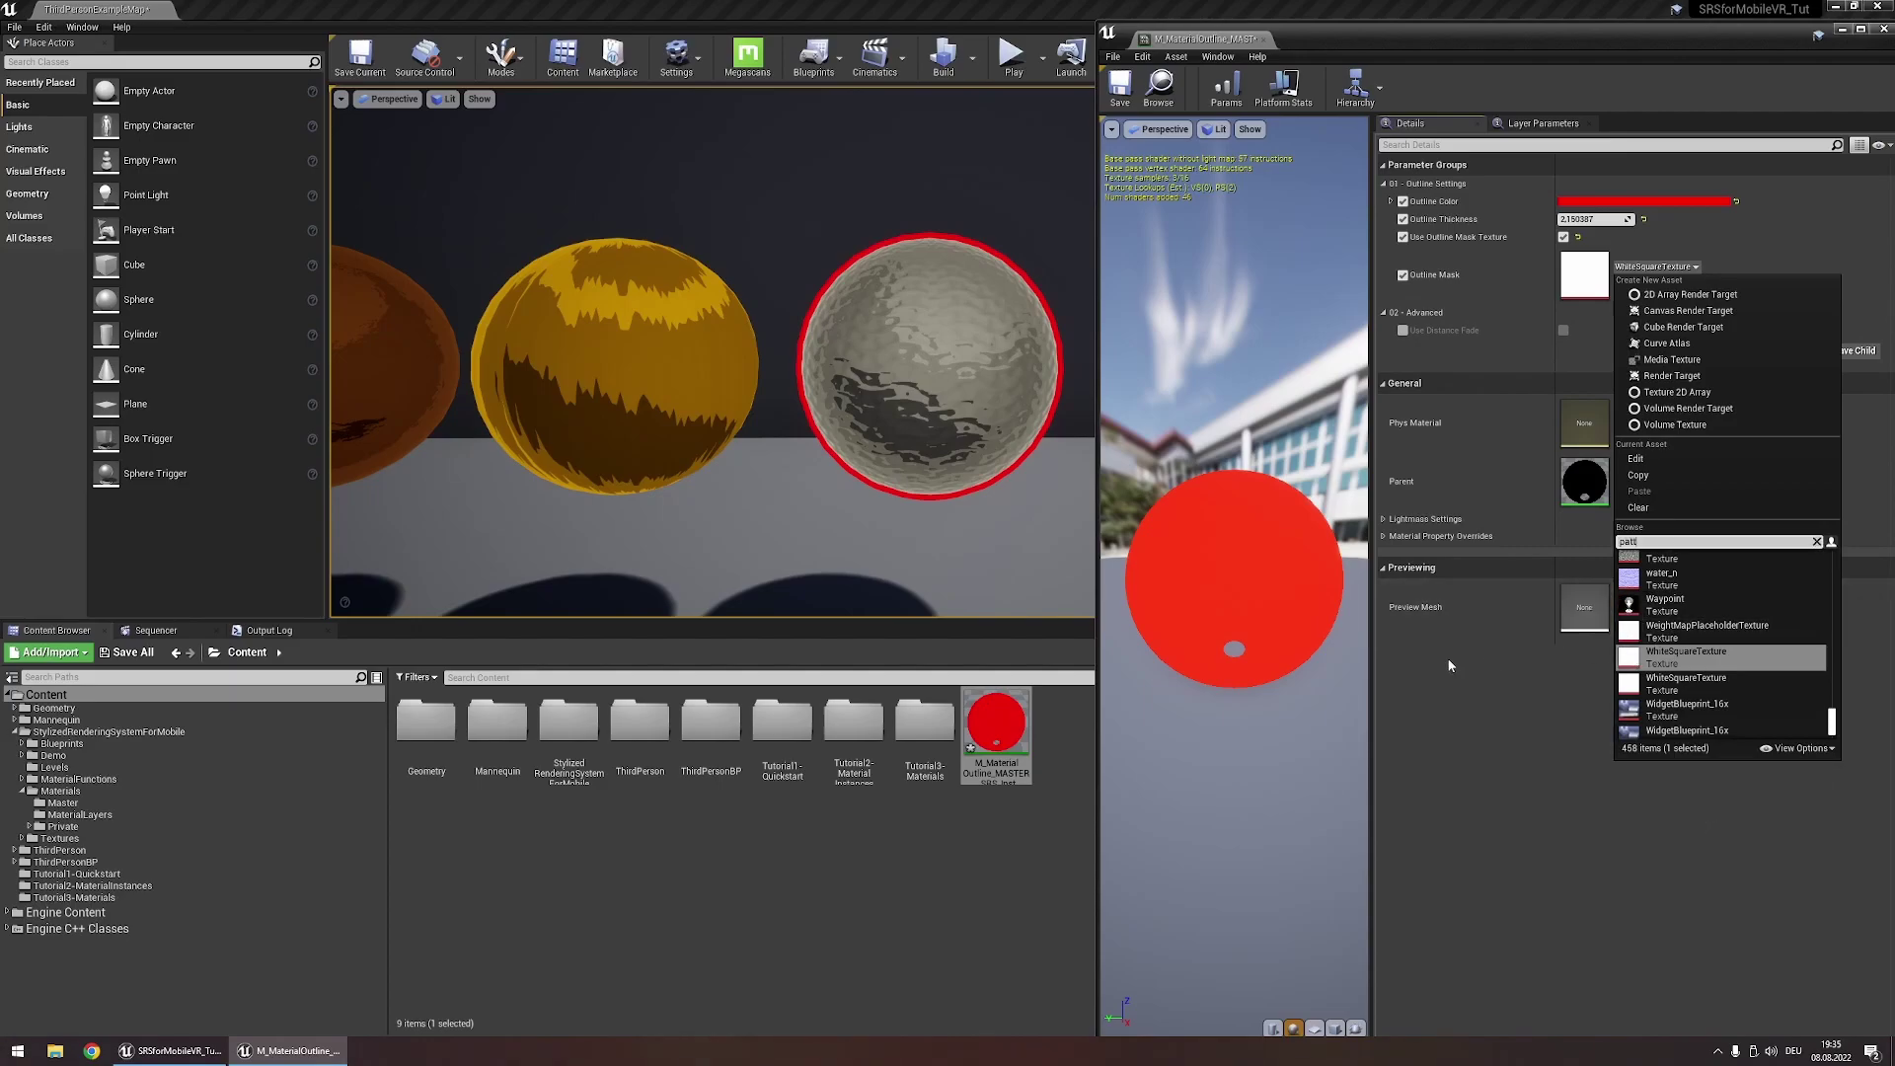
{"action": "type", "text": "ern"}
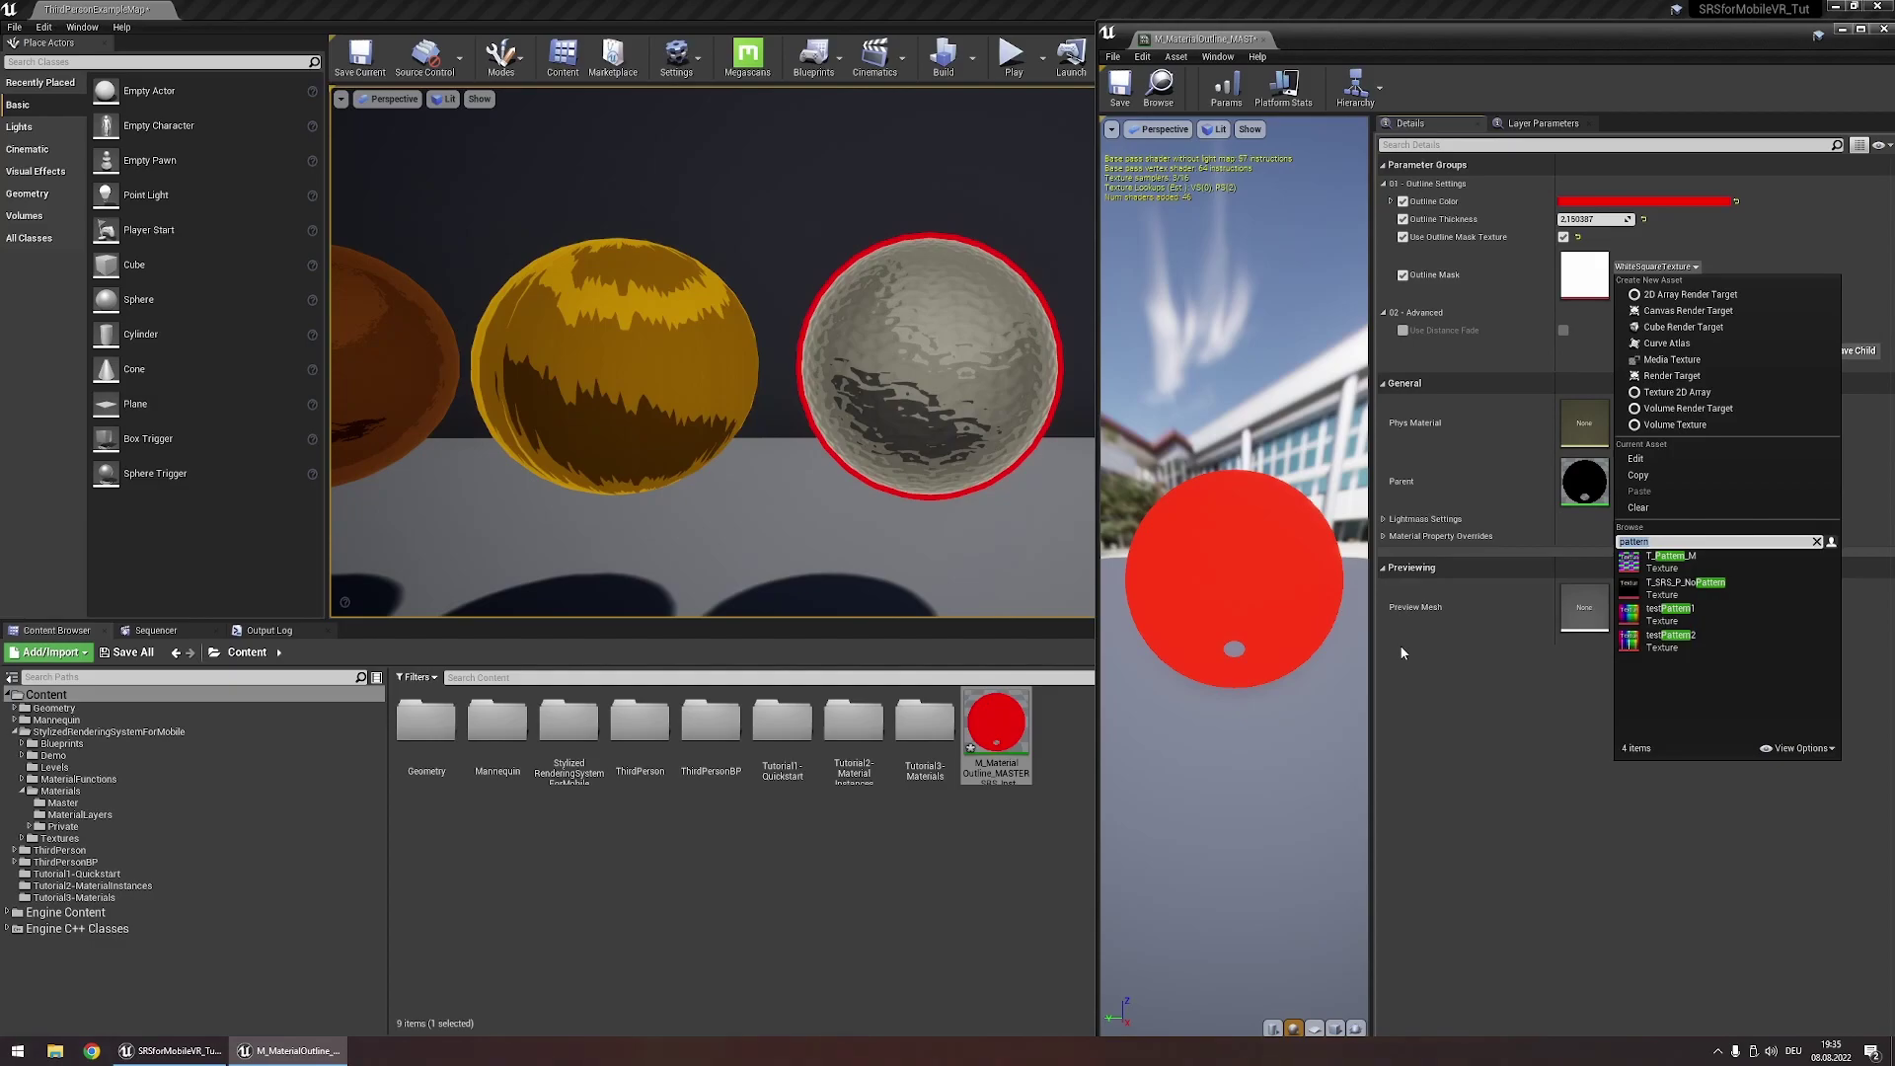
{"action": "type", "text": "lines"}
{"action": "left_click", "coordinate": [1772, 620]}
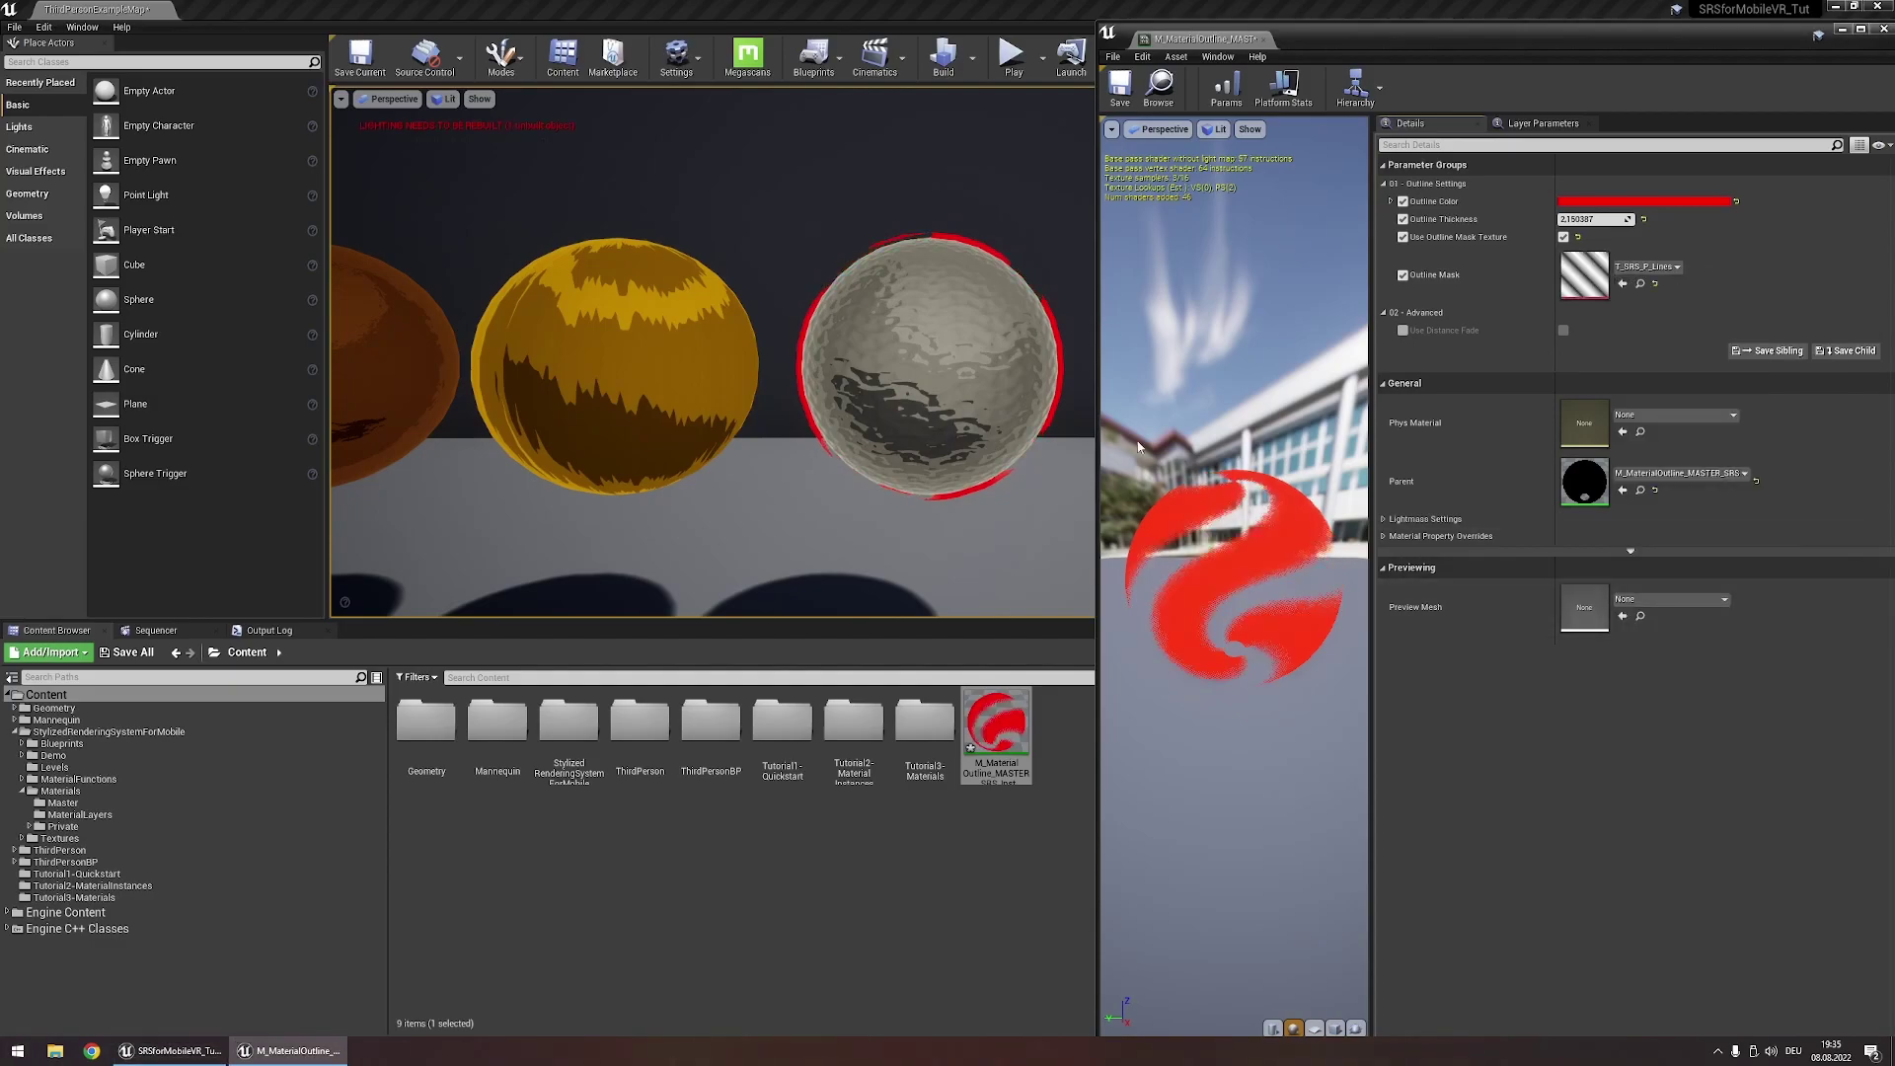
{"action": "right_click_drag", "start_coordinate": [974, 368], "coordinate": [903, 390]}
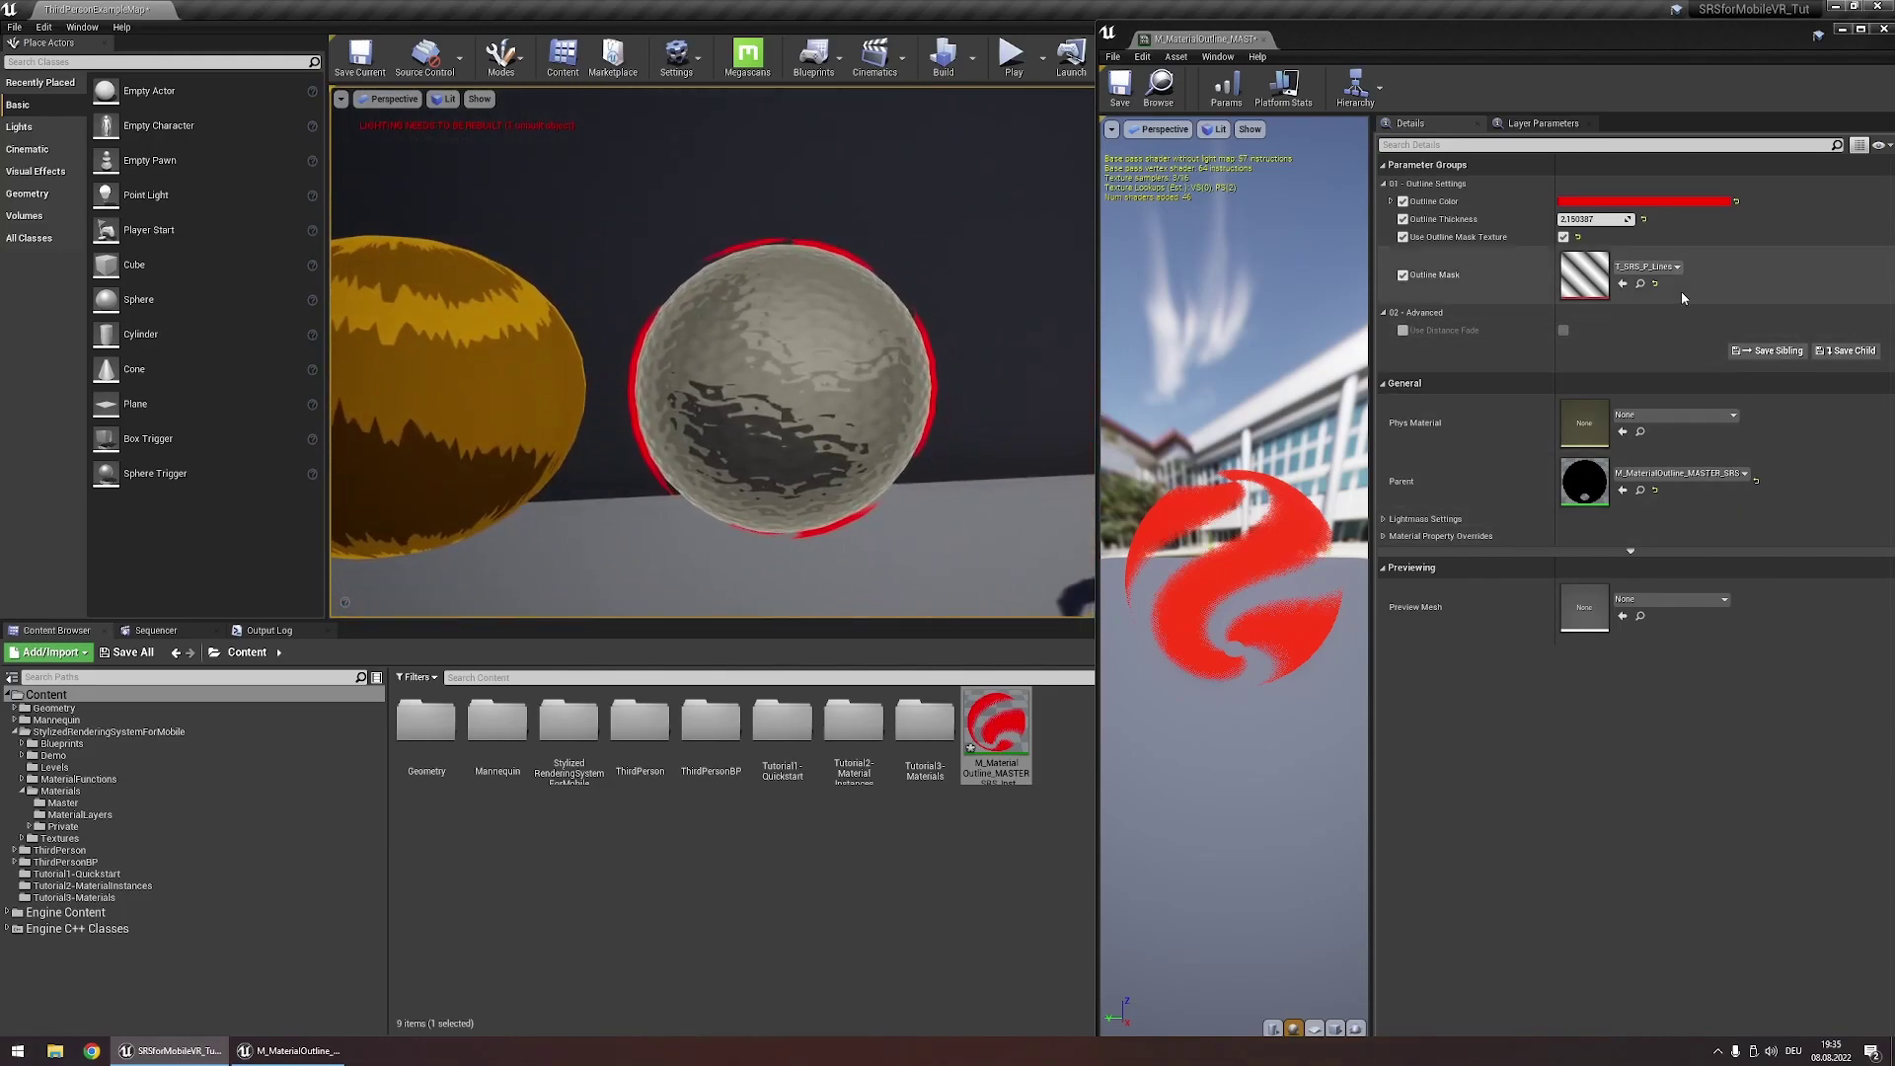
Turn off Use Outline Mask Texture and its override
{"action": "left_click", "coordinate": [1563, 237]}
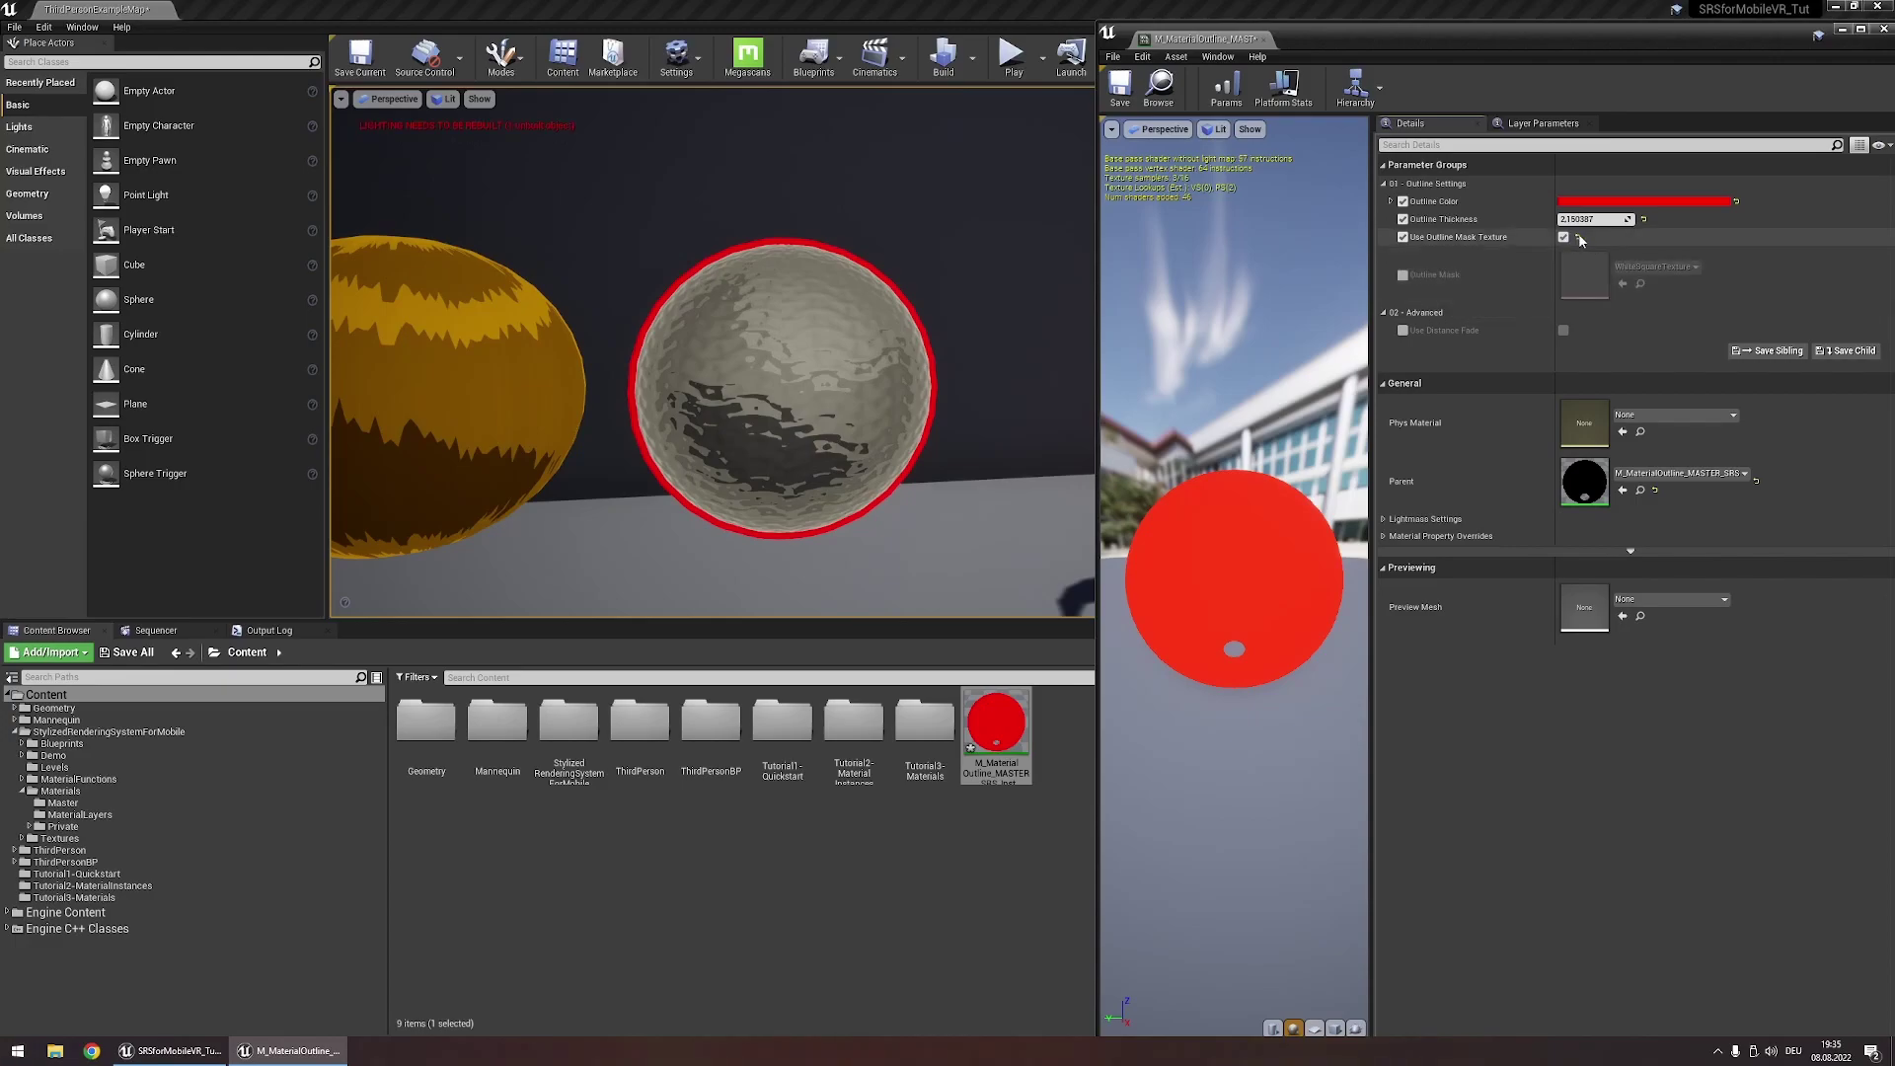
{"action": "left_click", "coordinate": [1403, 237]}
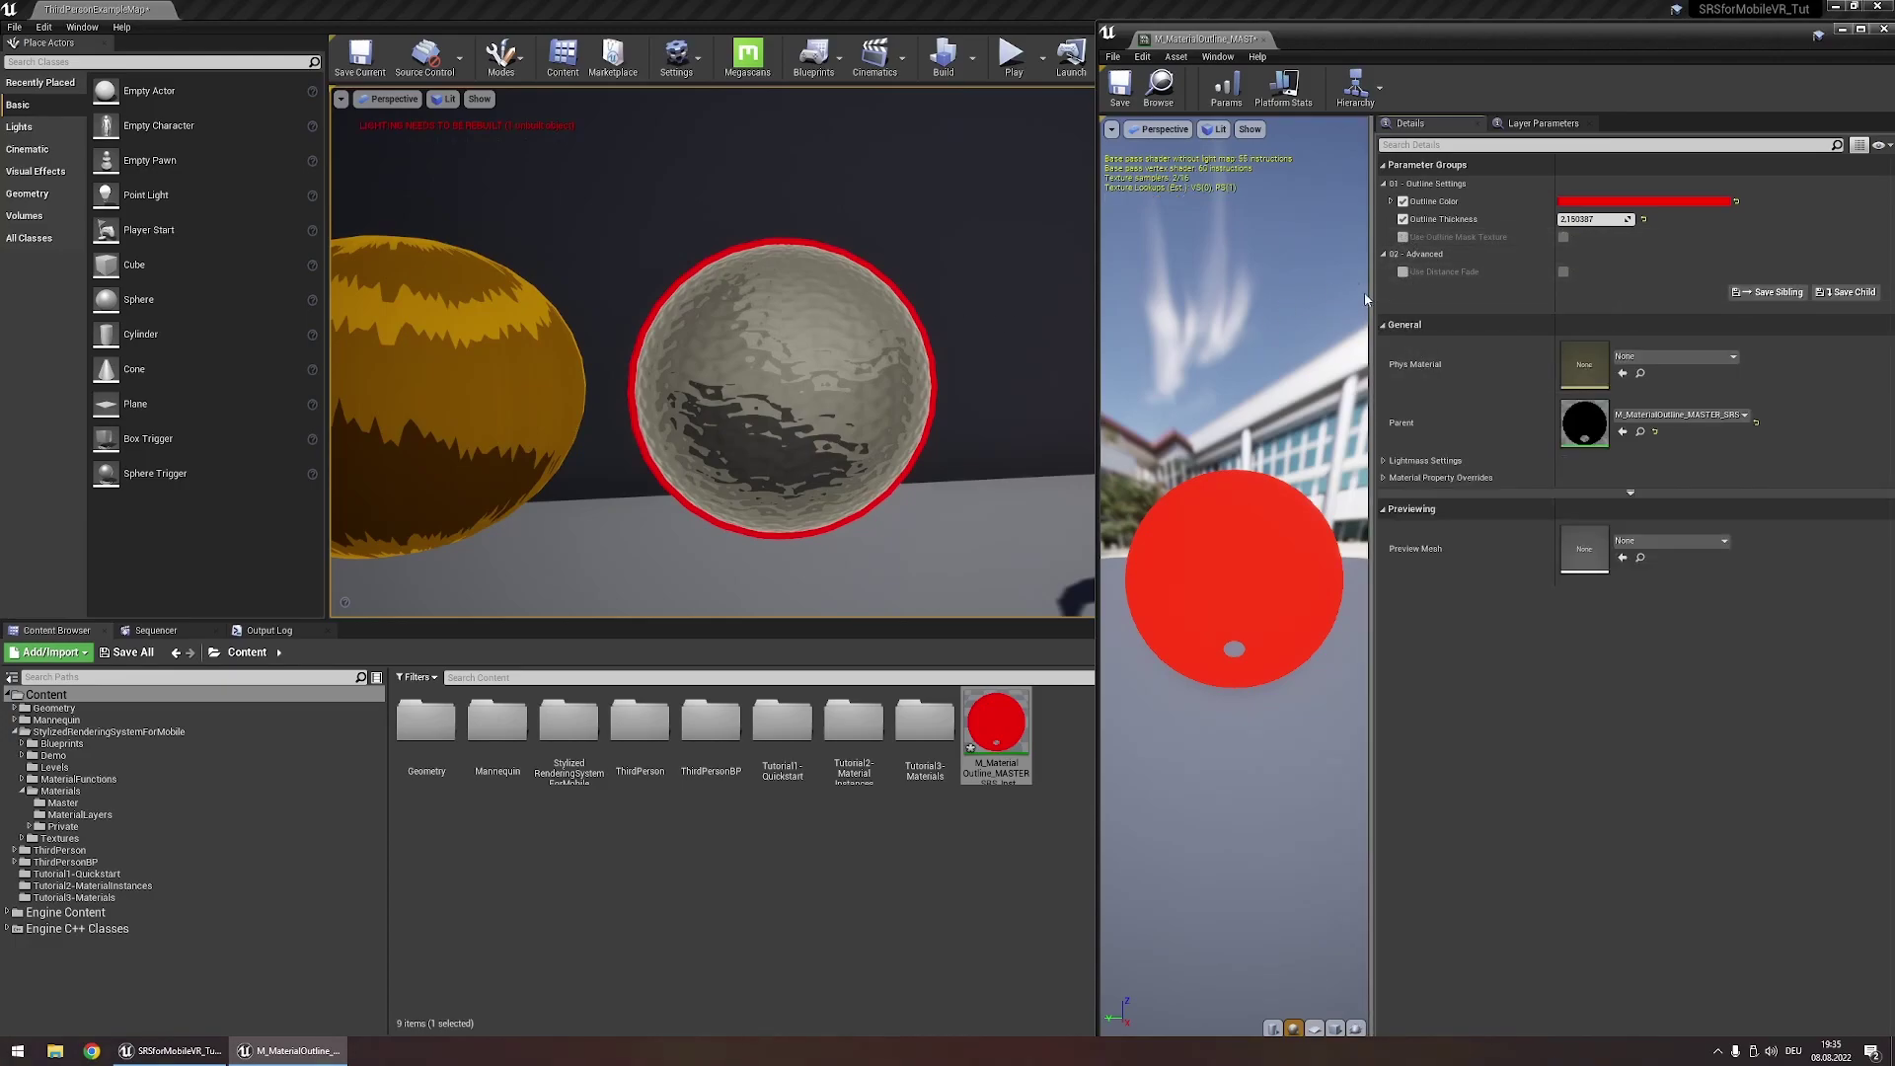
Enable Use Distance Fade and the overrides for the low and high Distance Fade In and Fade Out values
{"action": "right_click_drag", "start_coordinate": [789, 352], "coordinate": [978, 350]}
{"action": "left_click", "coordinate": [1402, 272]}
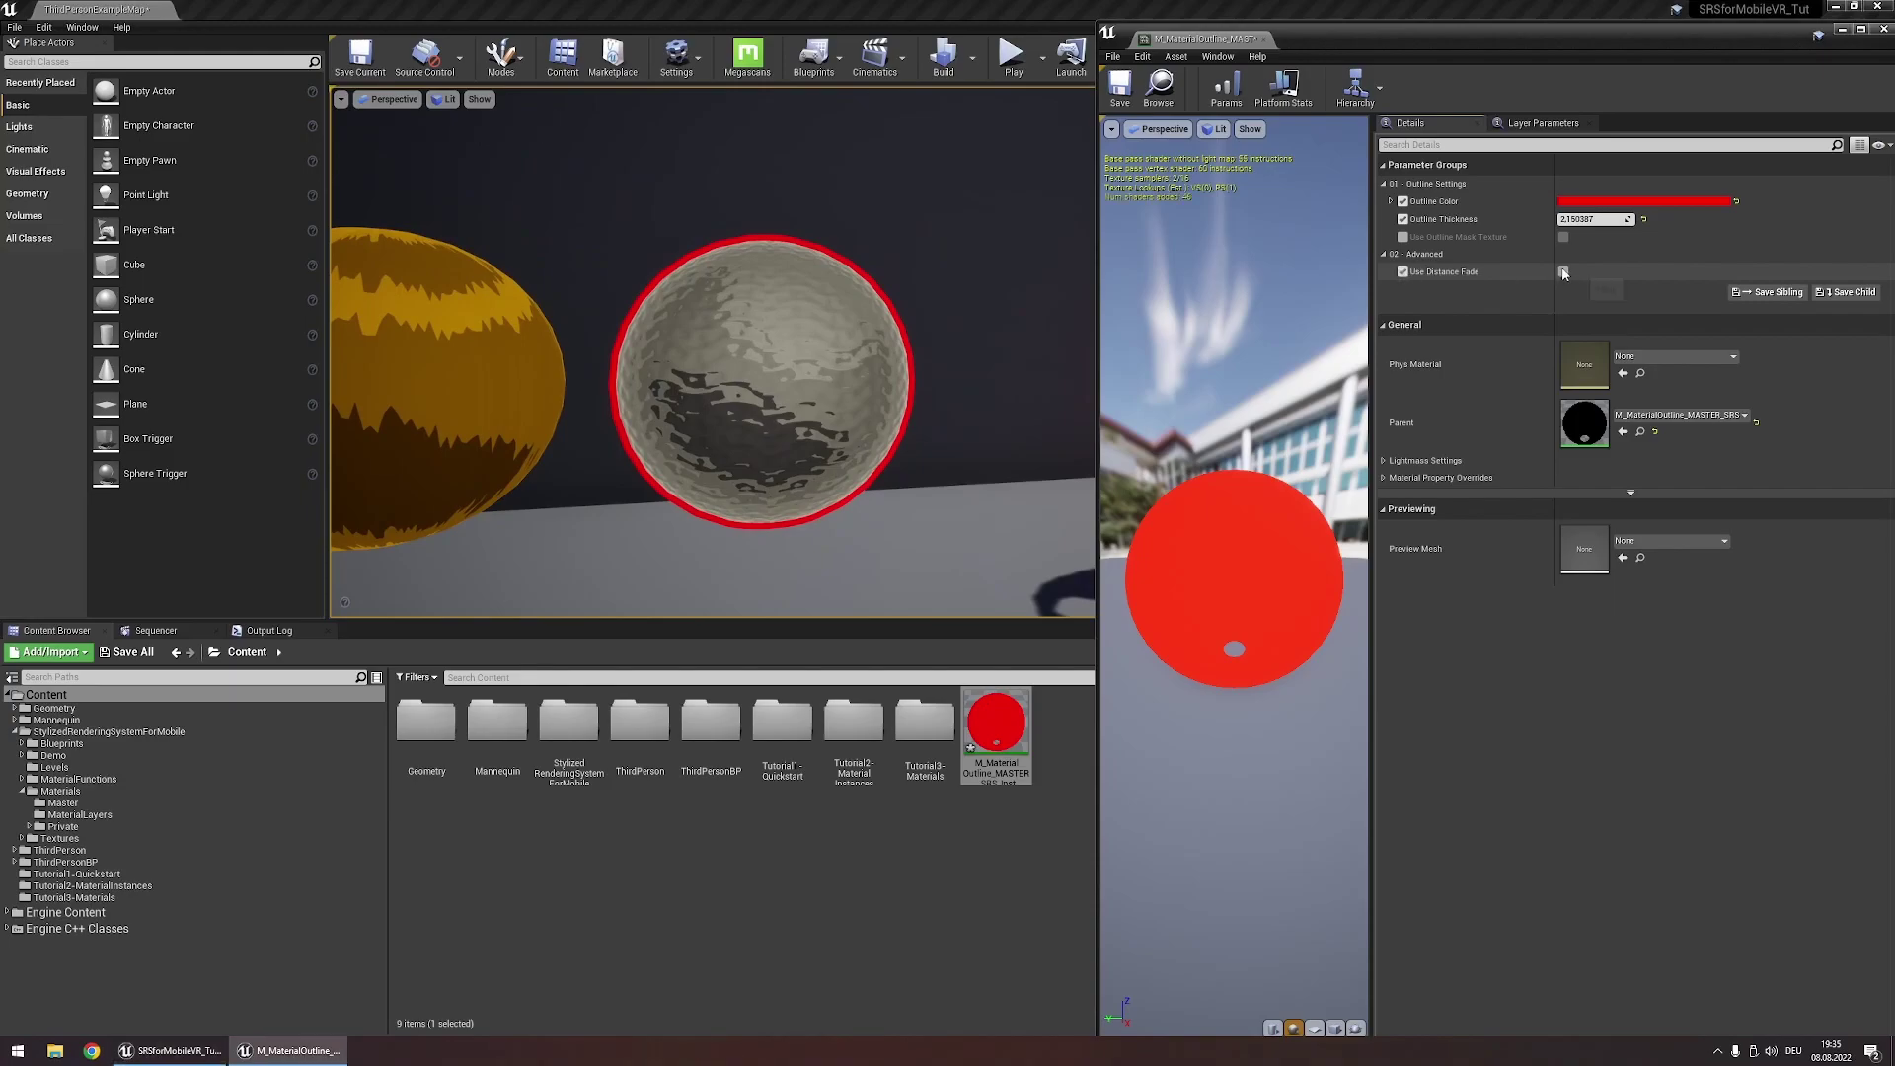
{"action": "left_click", "coordinate": [1563, 273]}
{"action": "left_click", "coordinate": [1402, 289]}
{"action": "left_click", "coordinate": [1403, 307]}
{"action": "left_click", "coordinate": [1402, 325]}
{"action": "left_click", "coordinate": [1402, 342]}
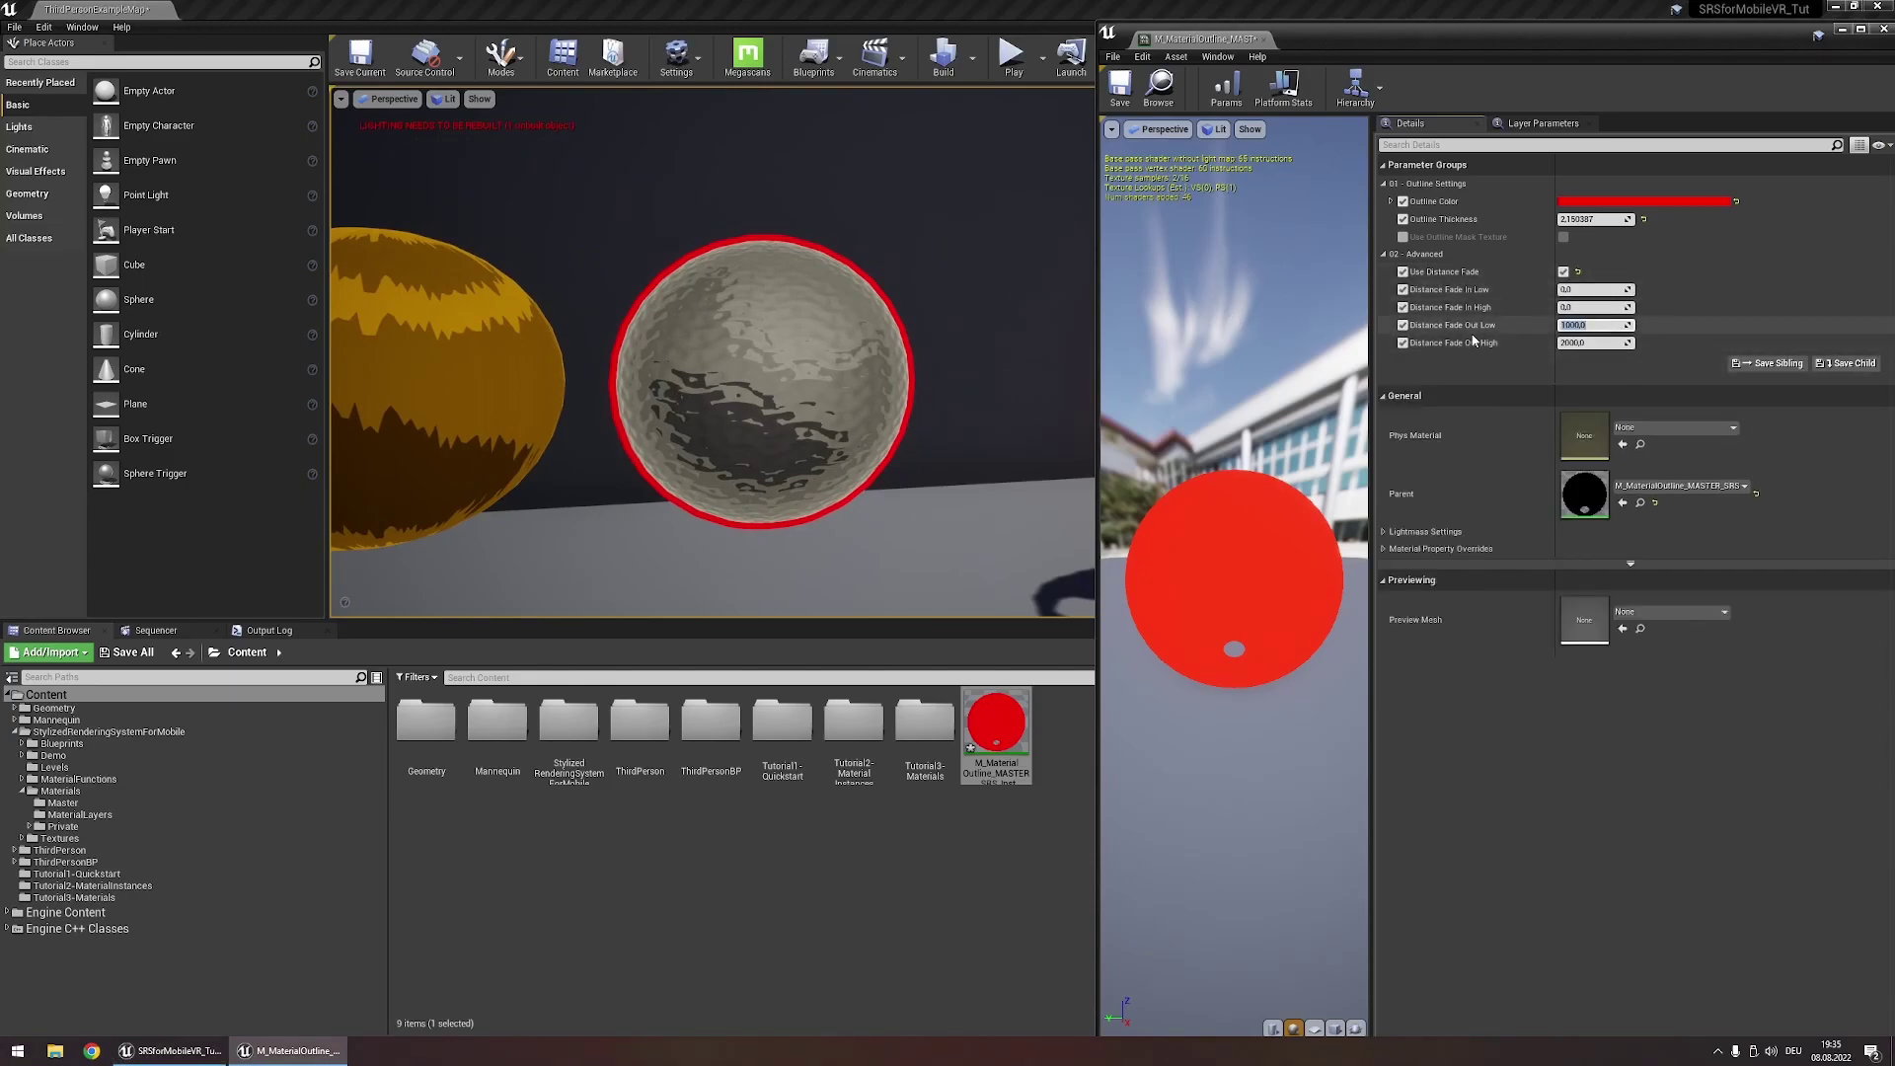
Set the Outline Thickness to 10 and check how the silver sphere's outline fades with distance
{"action": "key", "text": "s"}
{"action": "right_click_drag", "start_coordinate": [839, 365], "coordinate": [602, 360]}
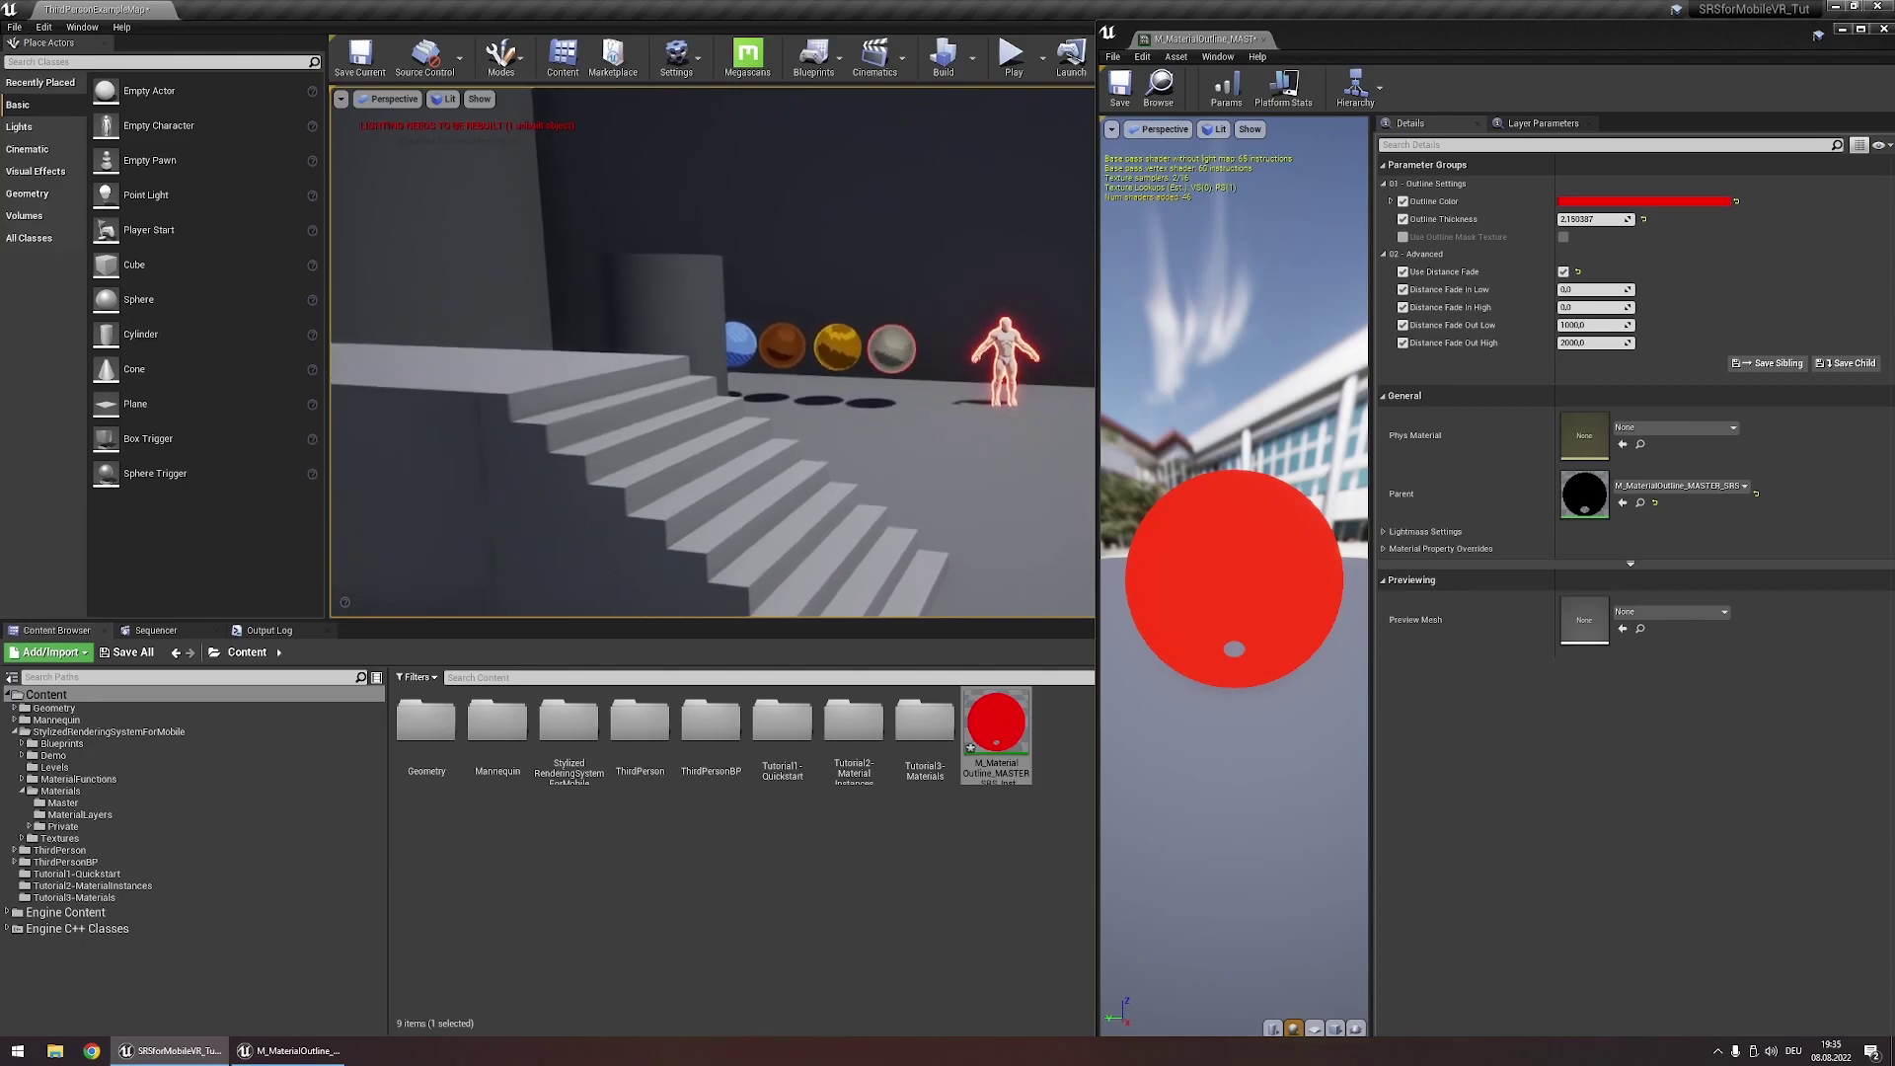
{"action": "key", "text": "s"}
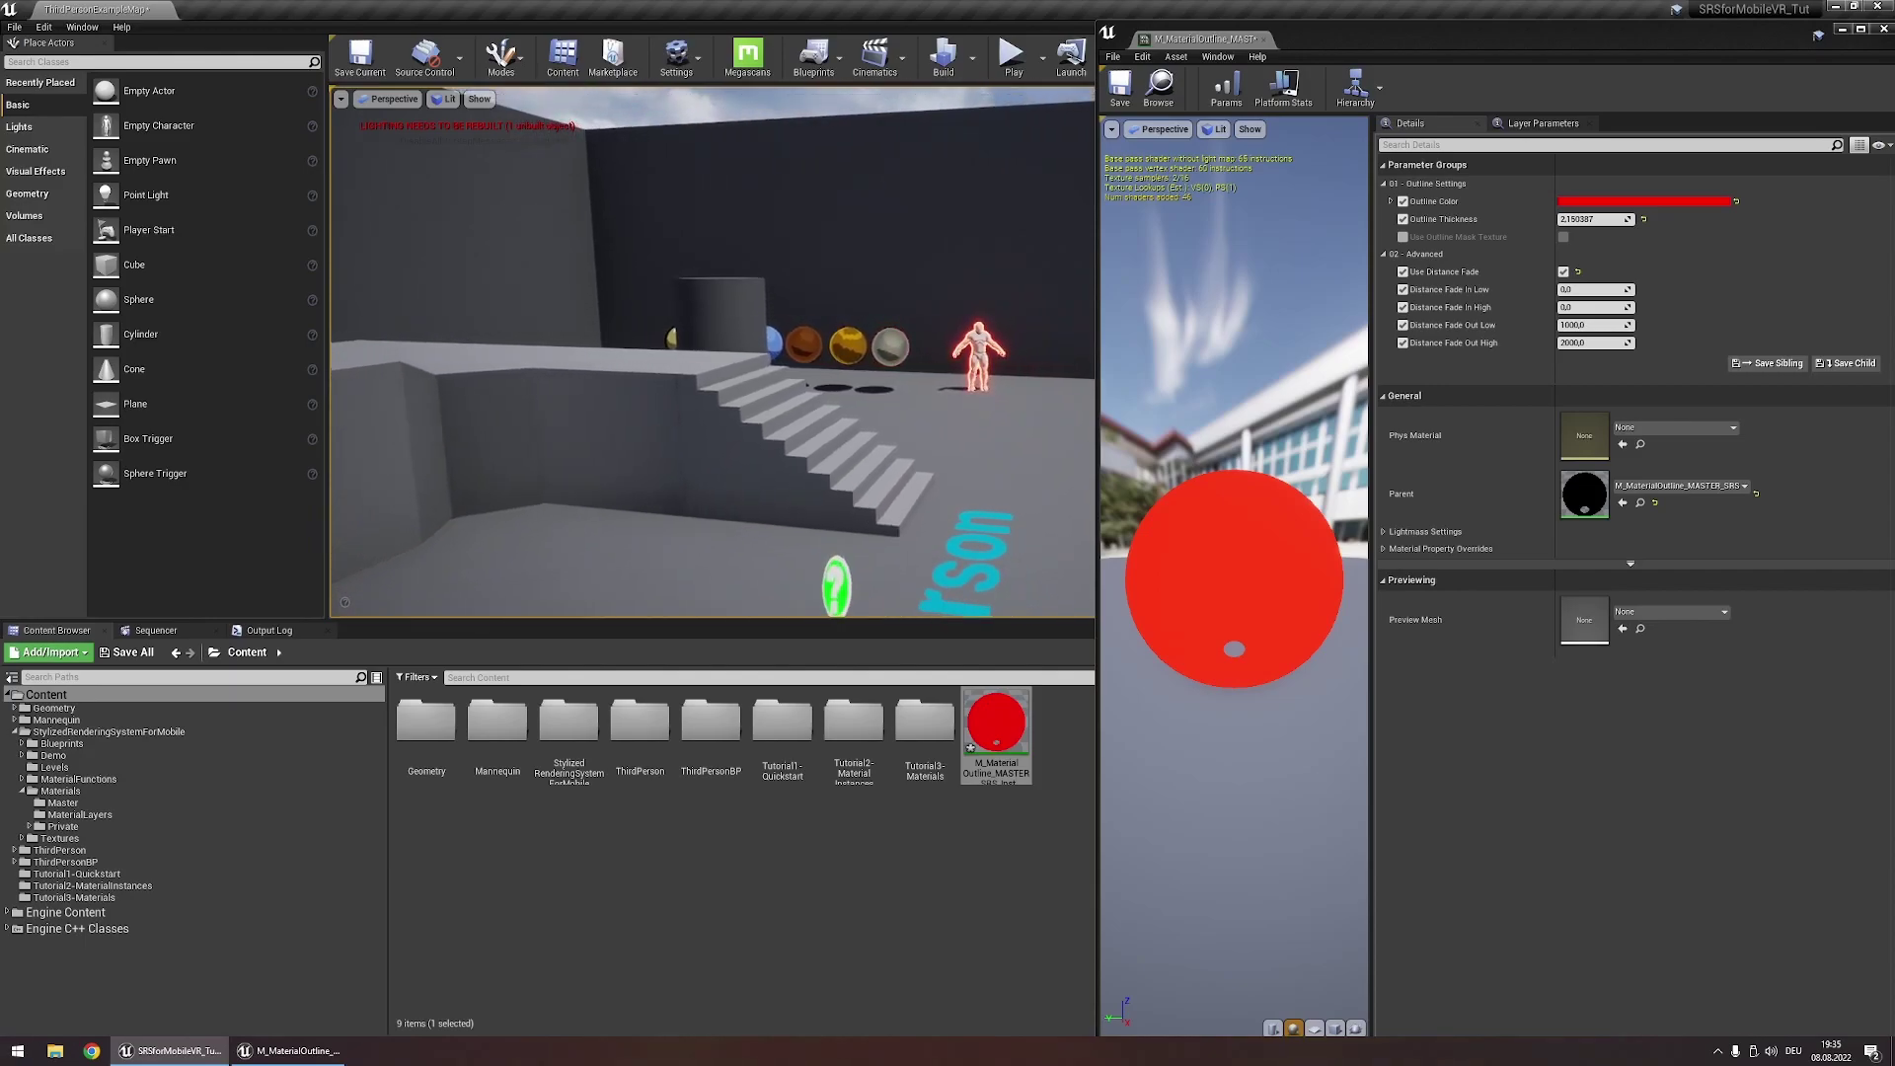
{"action": "key", "text": "s"}
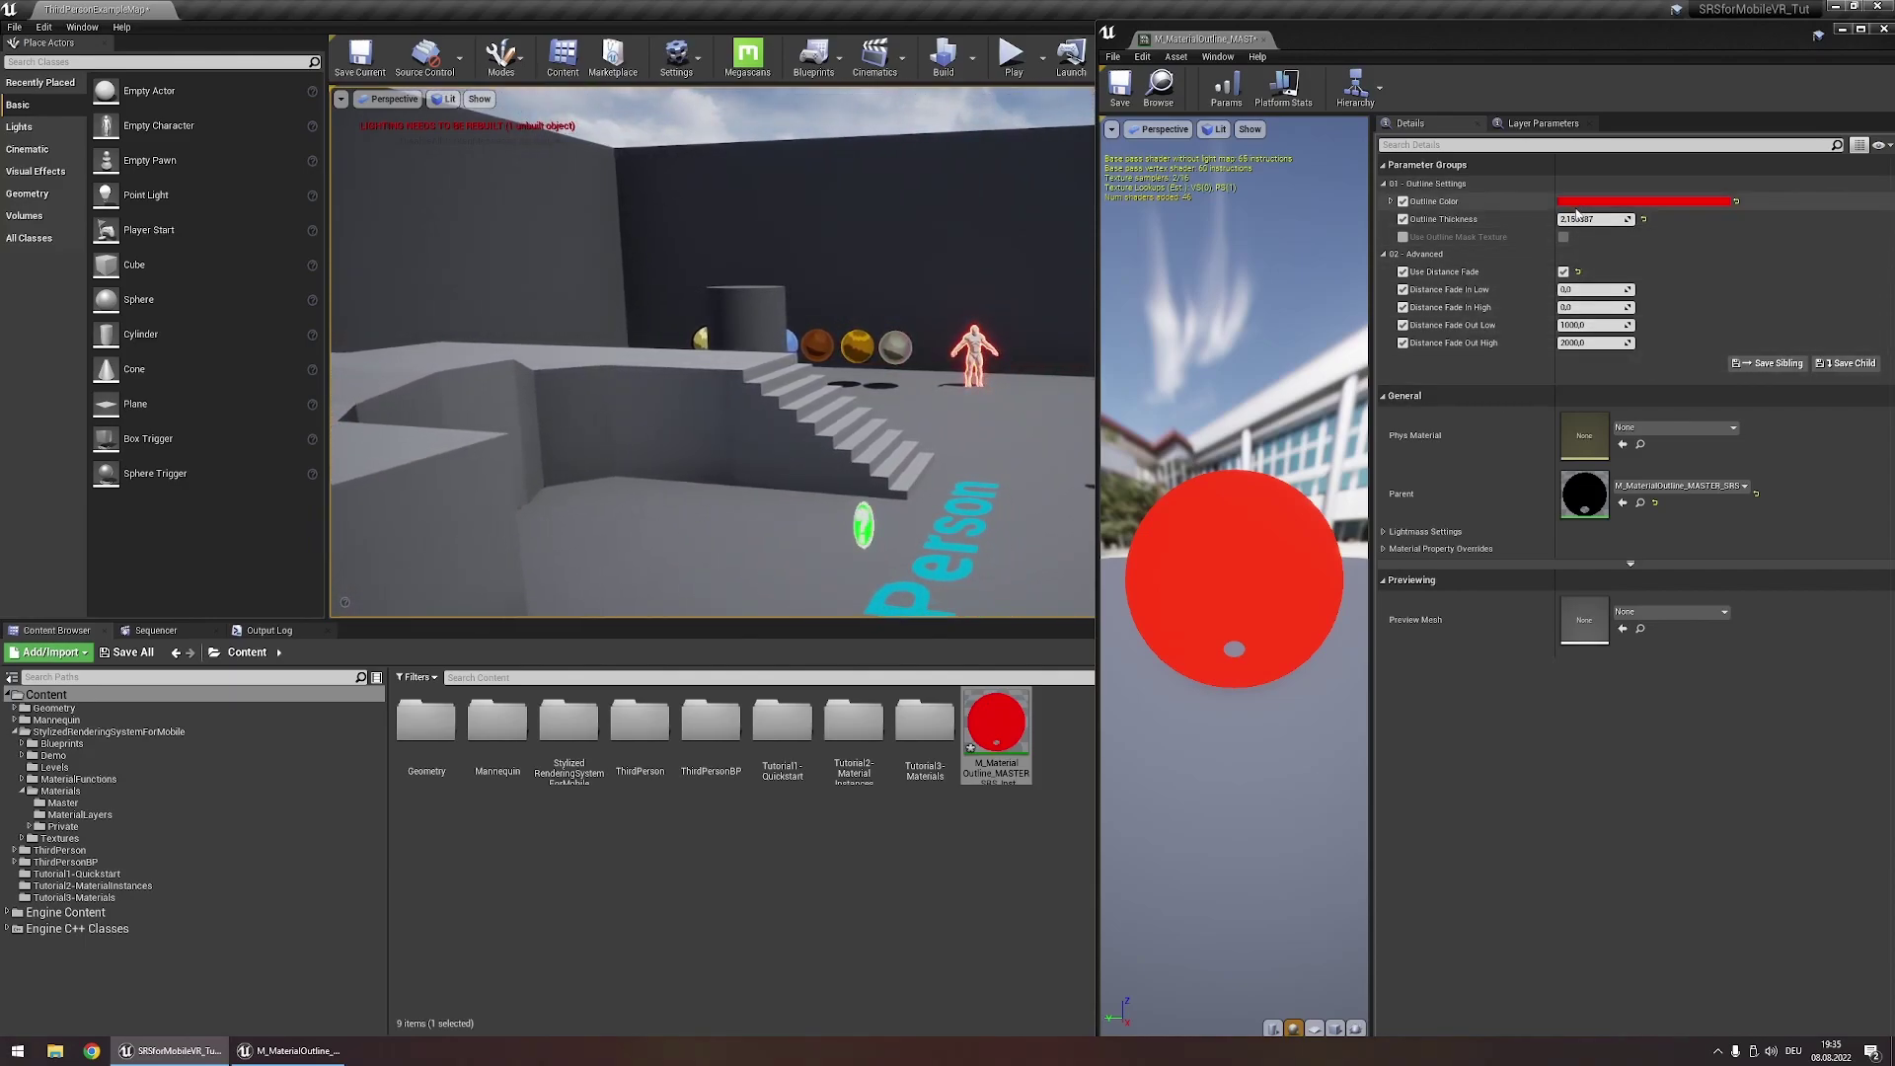
{"action": "left_click", "coordinate": [1577, 211]}
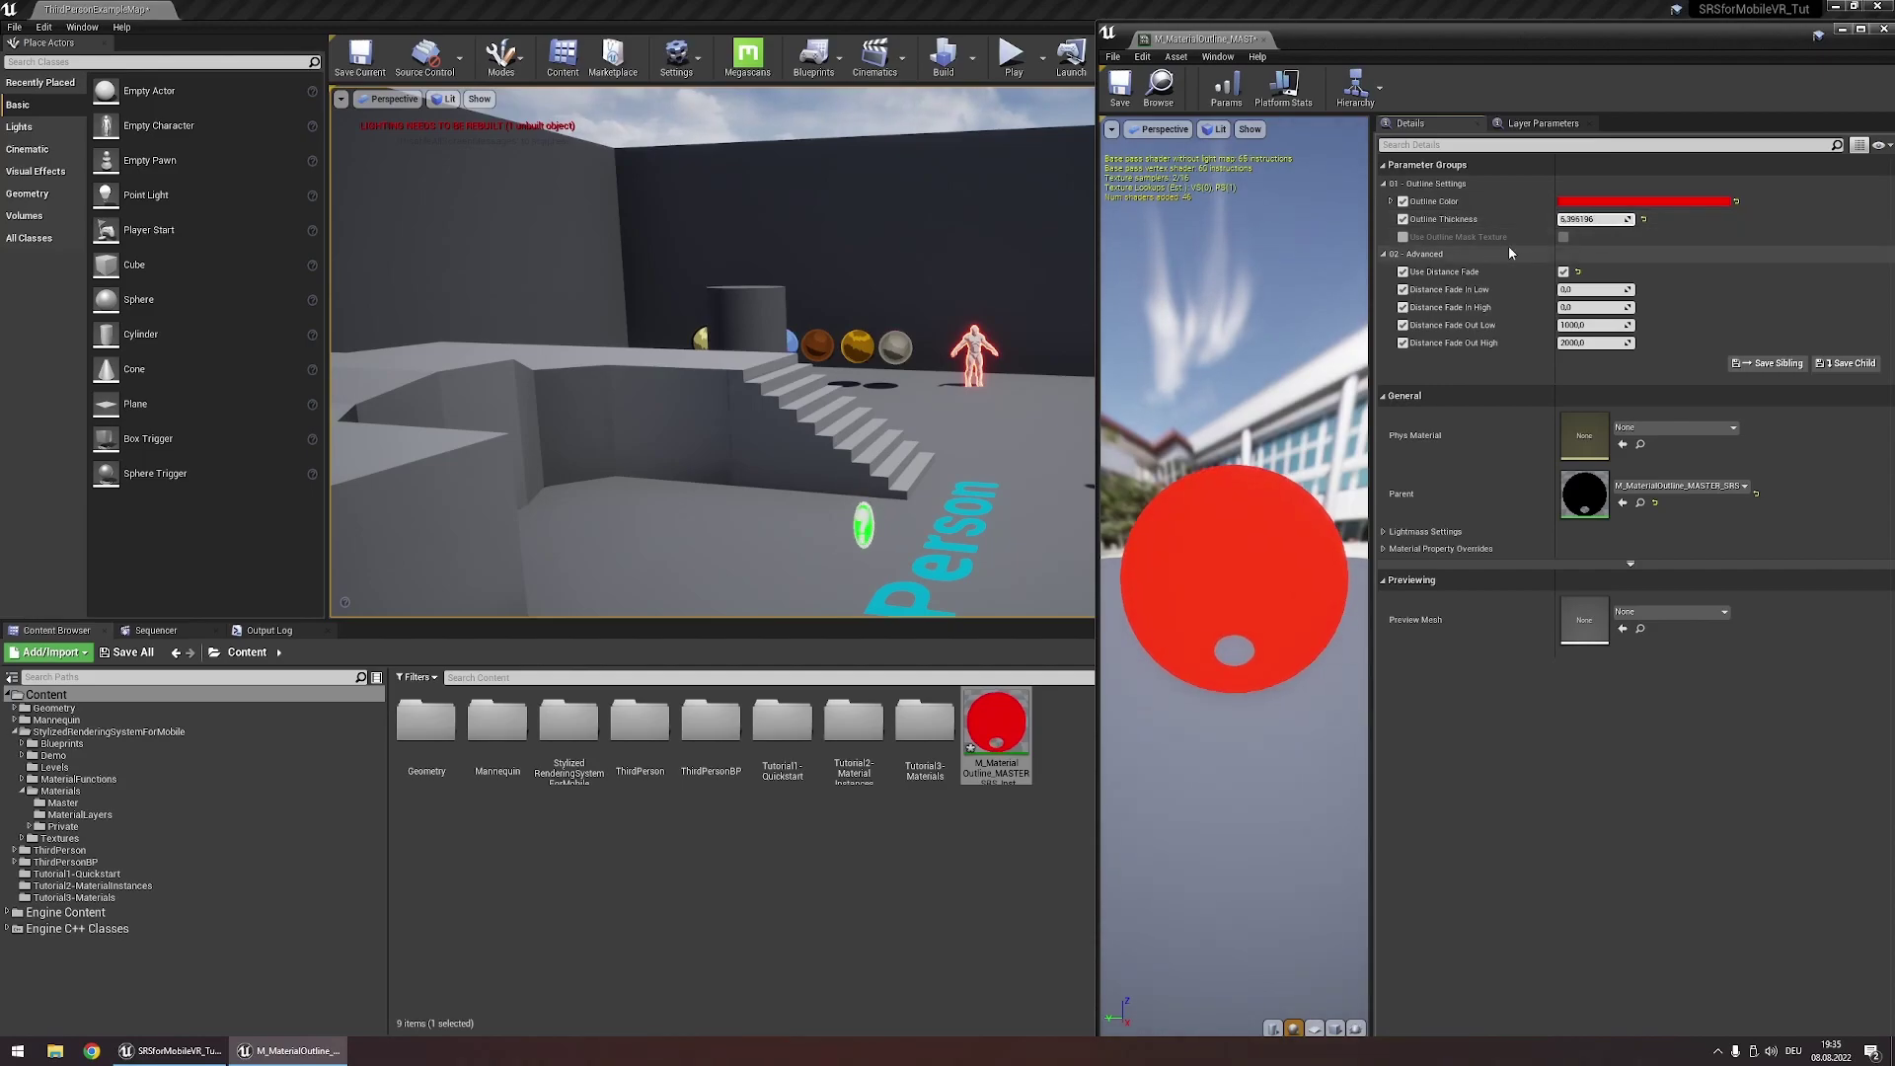
{"action": "left_click", "coordinate": [1577, 211]}
{"action": "type", "text": "10"}
{"action": "key", "text": "Return"}
{"action": "key", "text": "s"}
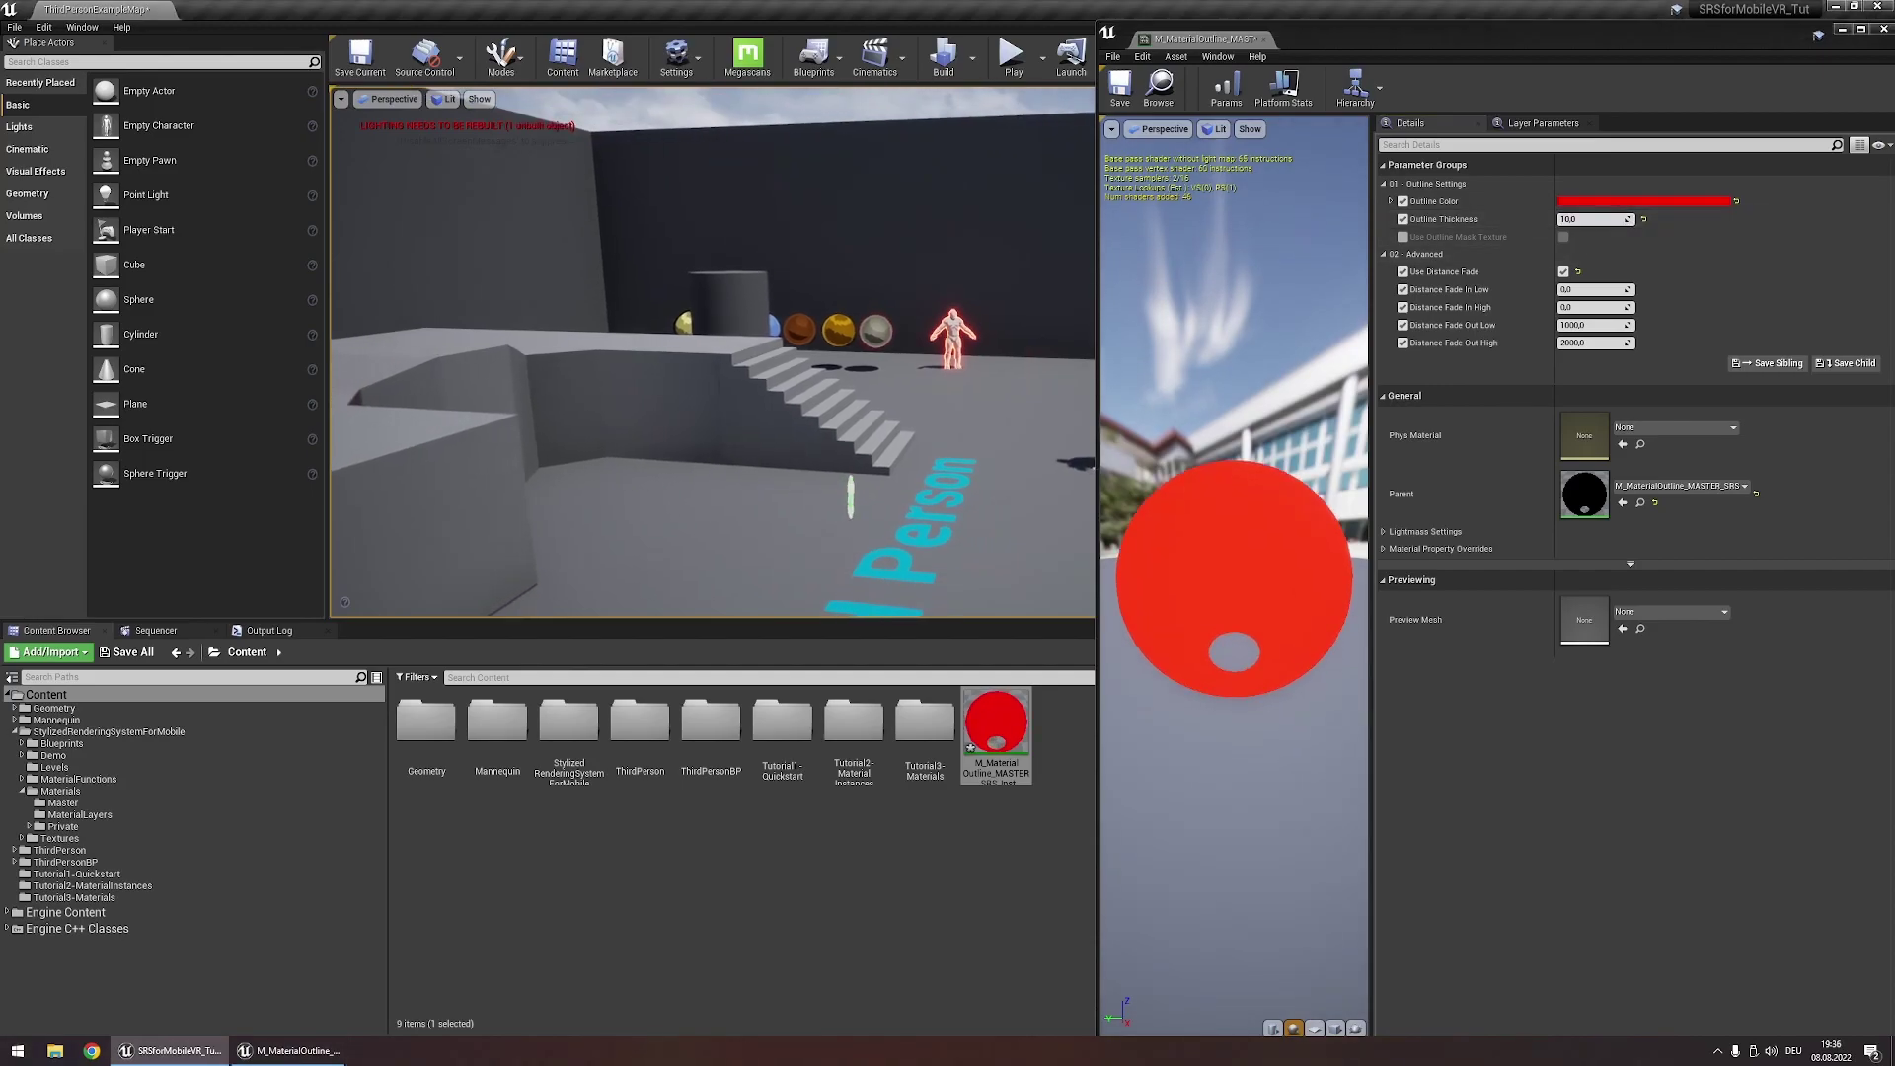
{"action": "key", "text": "w"}
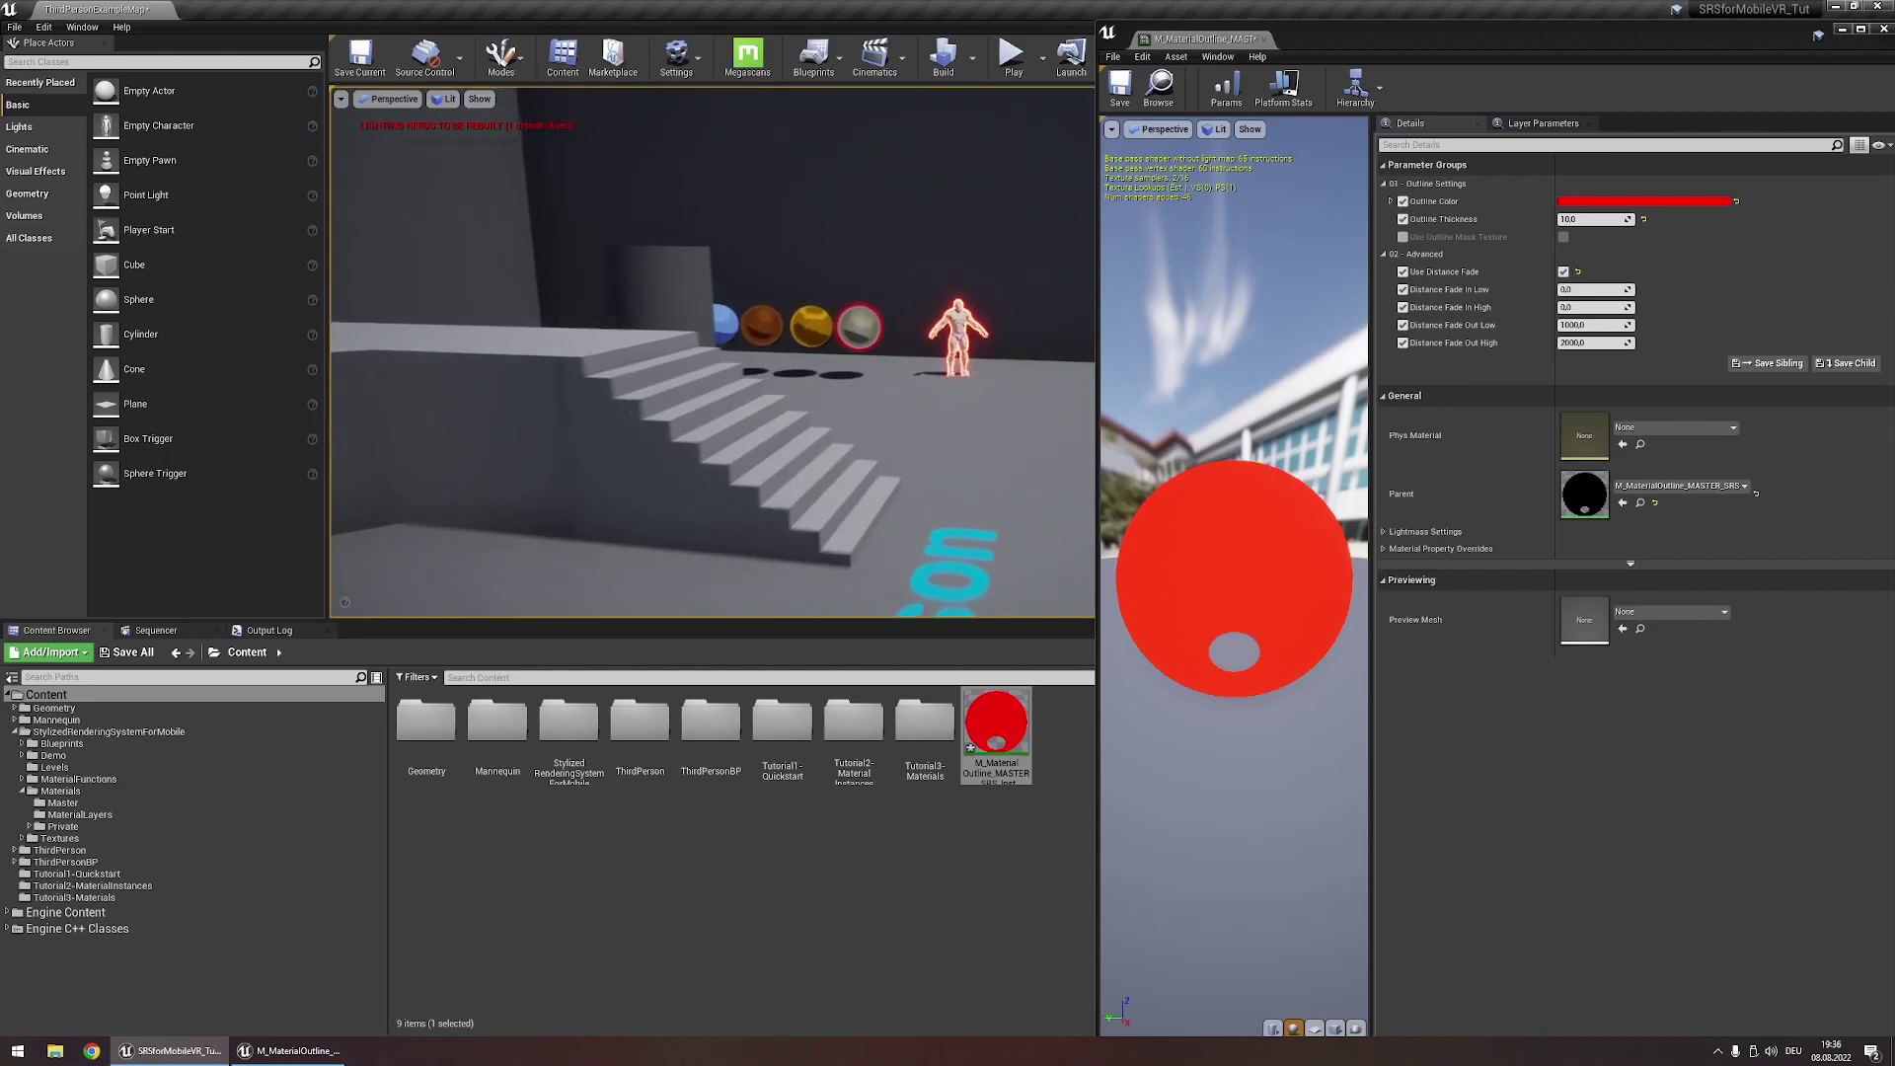